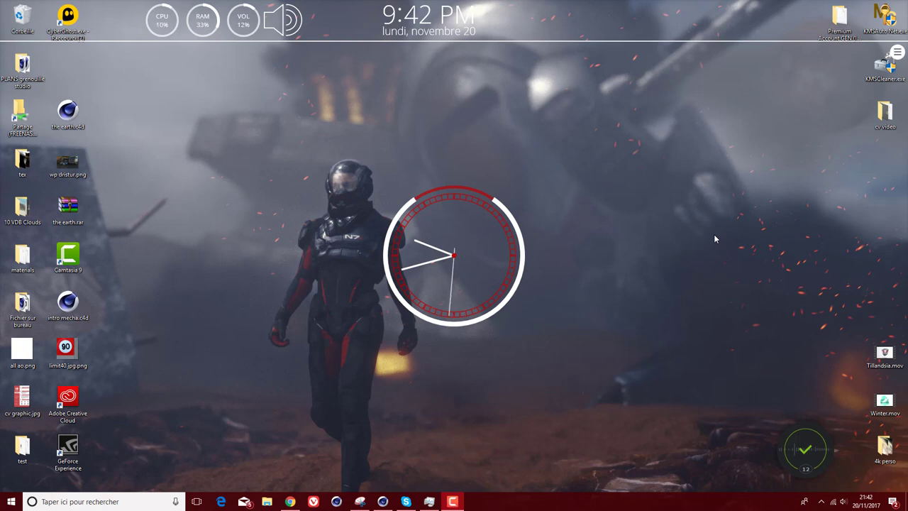
# Step: Restore the Cinema 4D window, showing its empty untitled scene, from the taskbar preview
pyautogui.click(383, 498)
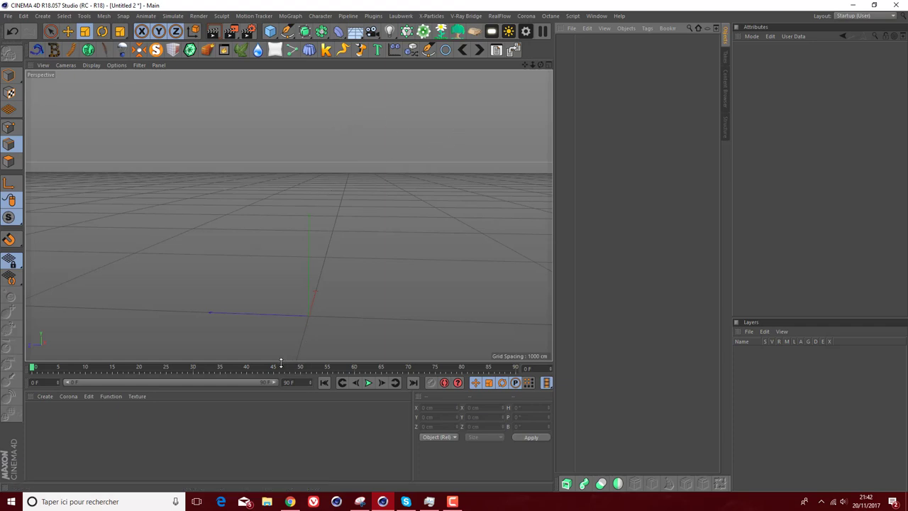
# Step: Move the divider between the 3D viewport and the timeline to resize the viewport
pyautogui.moveTo(284, 361)
pyautogui.mouseDown()
pyautogui.moveTo(250, 401)
pyautogui.moveTo(230, 359)
pyautogui.mouseUp()
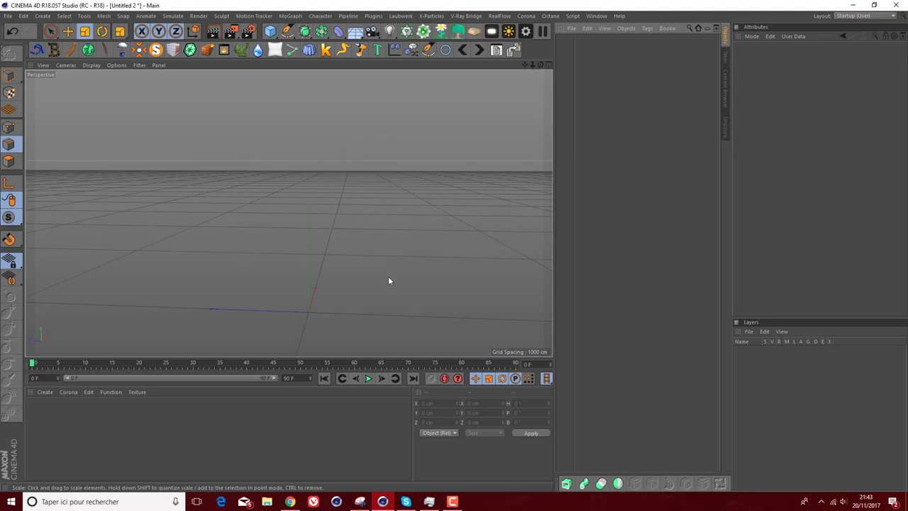
# Step: Pick the Pen tool and maximize the Front view at a workable zoom level
pyautogui.click(288, 31)
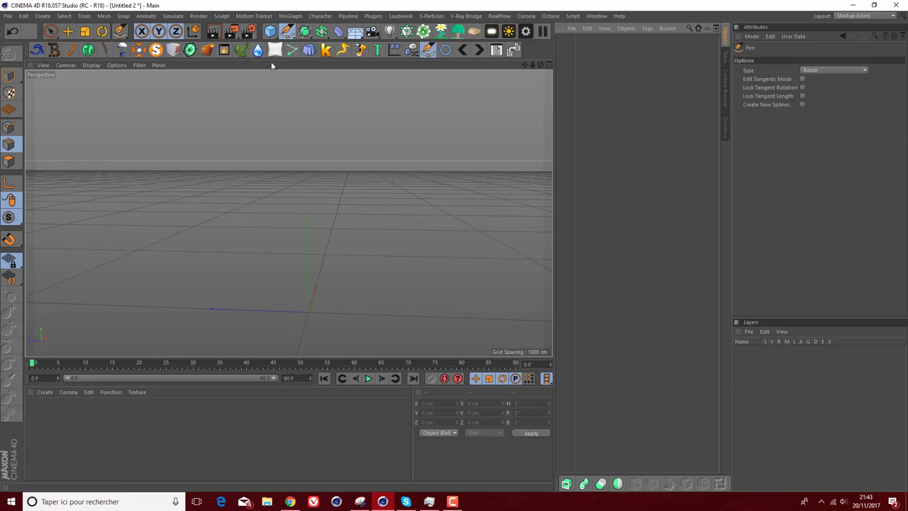
pyautogui.middleClick(314, 220)
pyautogui.middleClick(377, 251)
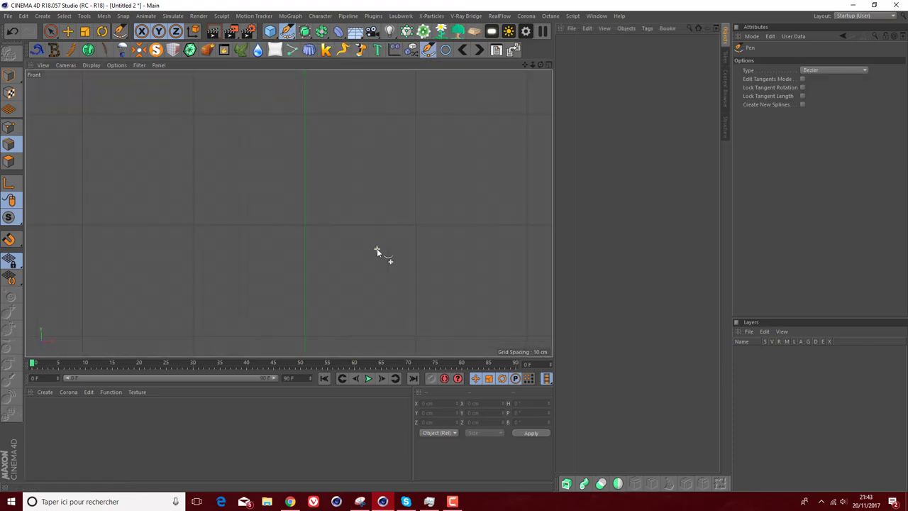
pyautogui.scroll(-5, 369, 248)
pyautogui.scroll(-3, 372, 252)
pyautogui.scroll(-2, 380, 258)
pyautogui.scroll(3, 330, 263)
pyautogui.scroll(2, 323, 252)
pyautogui.scroll(-1, 325, 239)
# Step: Draw the profile's base from the origin, its straight side, and a curved shoulder toward the neck
pyautogui.click(326, 240)
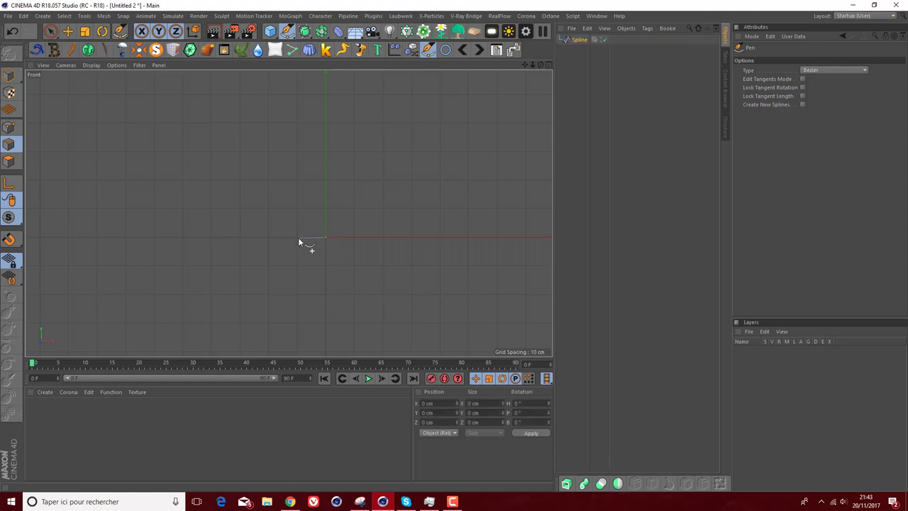
pyautogui.click(298, 237)
pyautogui.click(297, 168)
pyautogui.moveTo(311, 137); pyautogui.dragTo(323, 130)
pyautogui.scroll(2, 324, 128)
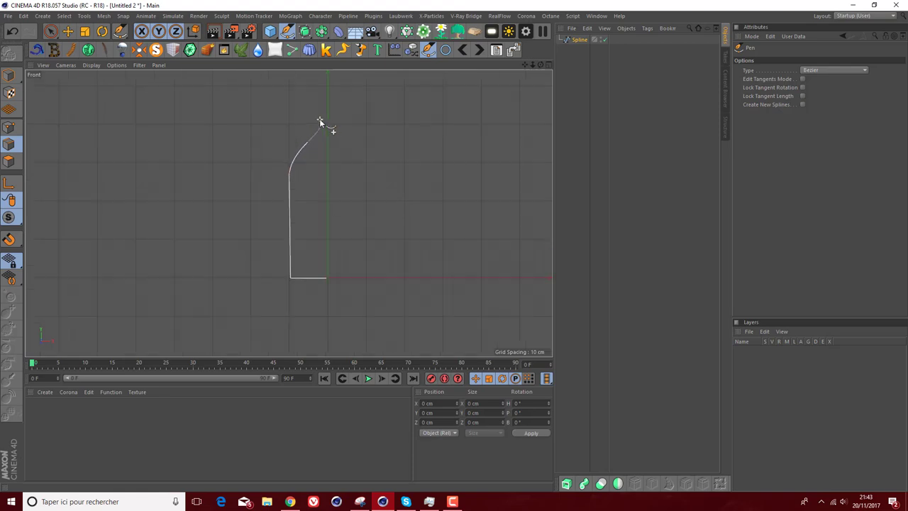
pyautogui.scroll(3, 312, 128)
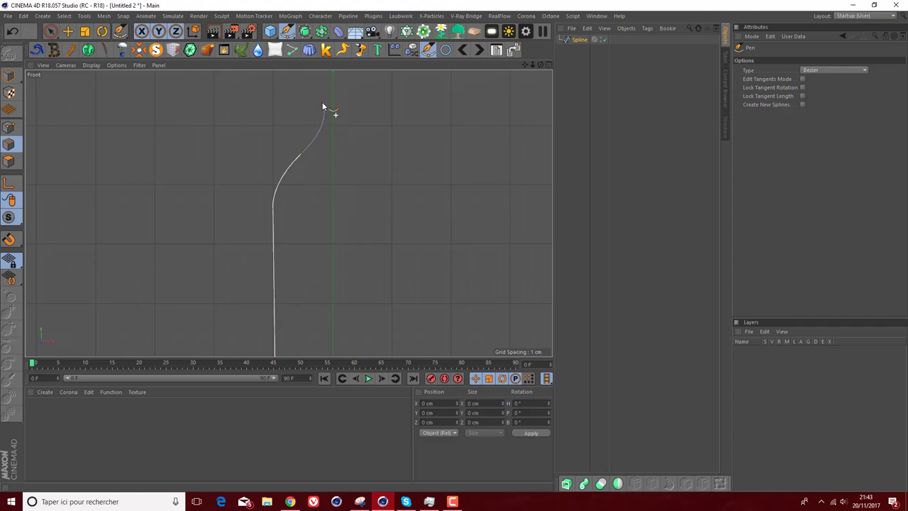
pyautogui.scroll(2, 313, 98)
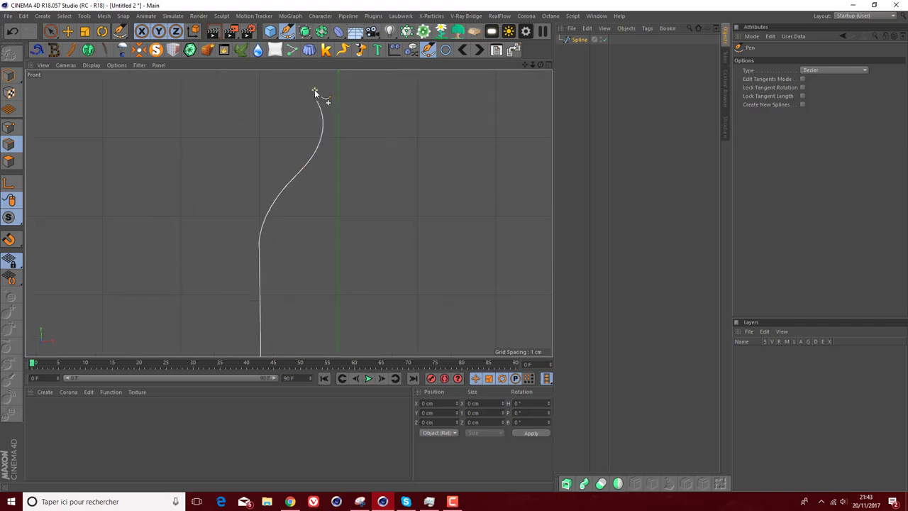
pyautogui.scroll(2, 315, 90)
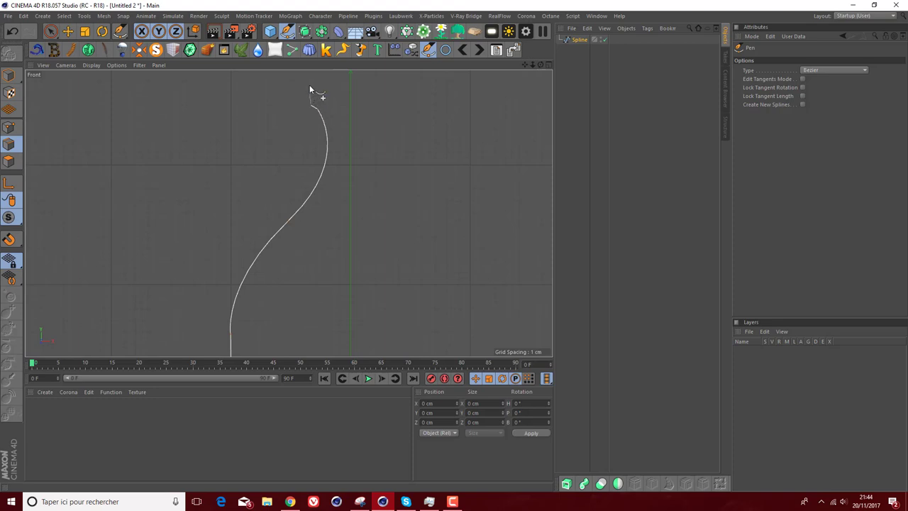
# Step: Add the straight neck up to the lip, close it at the centre axis, and recentre the view
pyautogui.click(310, 84)
pyautogui.click(350, 85)
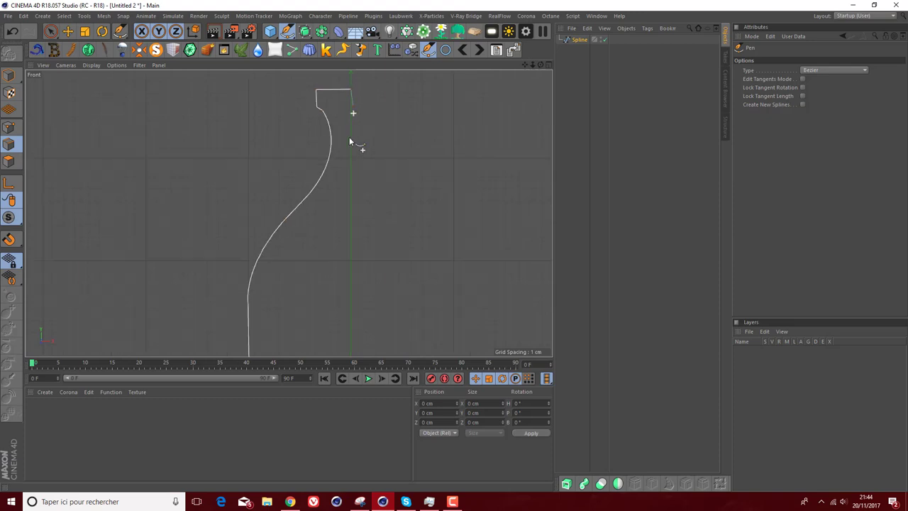
pyautogui.scroll(-3, 359, 199)
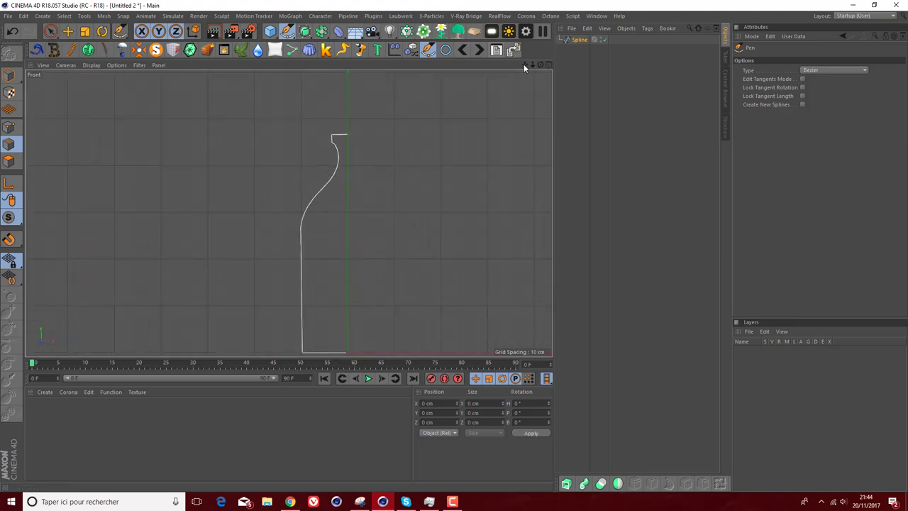
pyautogui.keyDown('alt'); pyautogui.moveTo(290, 213); pyautogui.dragTo(289, 213, button='middle'); pyautogui.keyUp('alt')
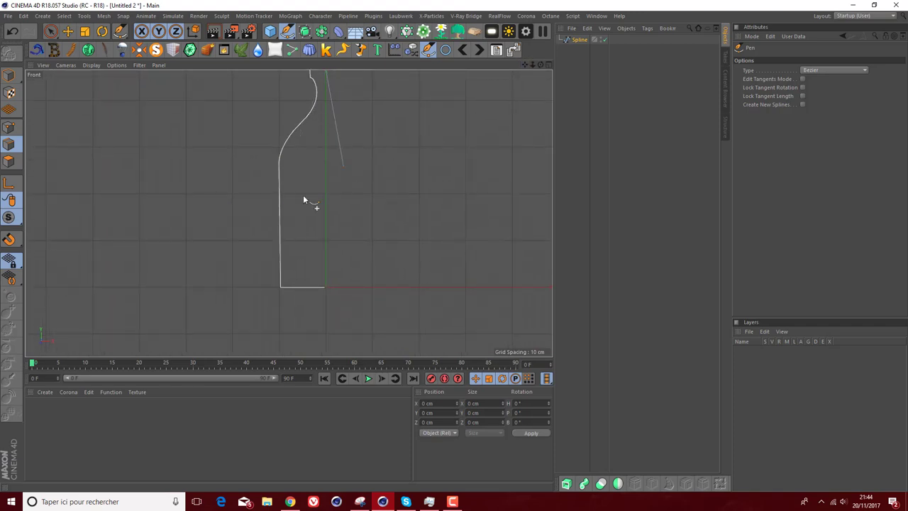
pyautogui.moveTo(525, 64); pyautogui.dragTo(416, 176)
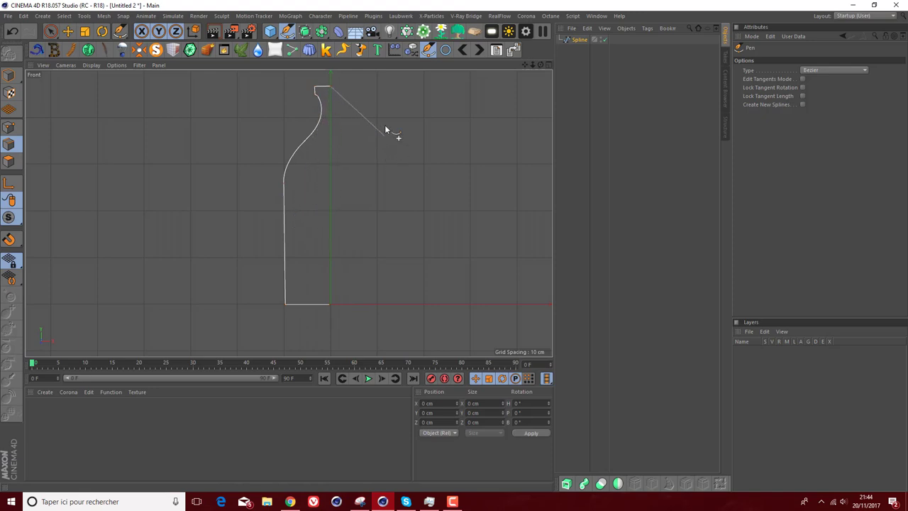
# Step: In Point mode, nudge the shoulder point toward the axis and the bottom corner about 1.8 cm inward
pyautogui.click(67, 31)
pyautogui.click(8, 127)
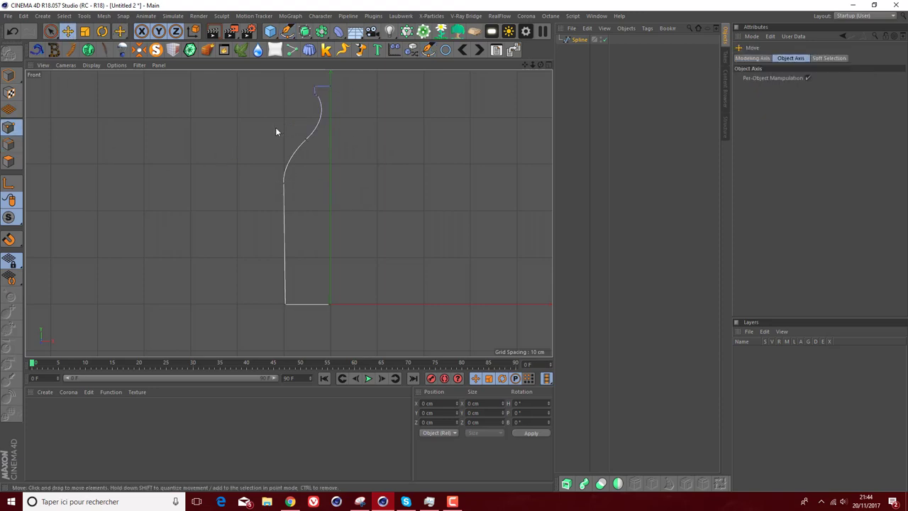
pyautogui.click(283, 185)
pyautogui.moveTo(328, 188); pyautogui.dragTo(340, 191)
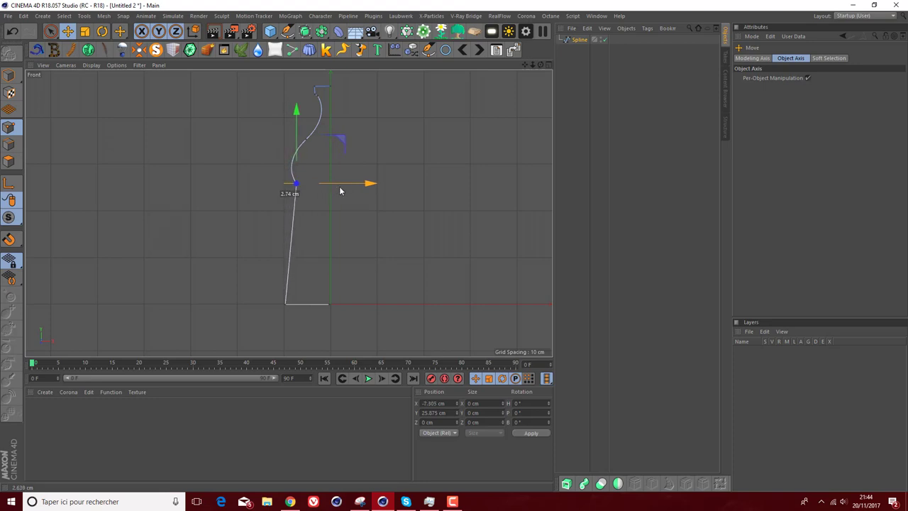
pyautogui.click(284, 305)
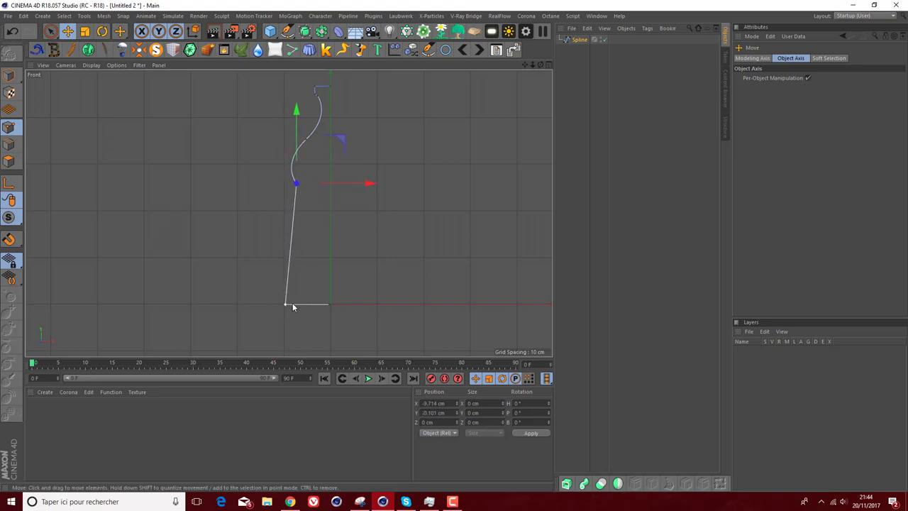
pyautogui.moveTo(336, 306); pyautogui.dragTo(343, 306)
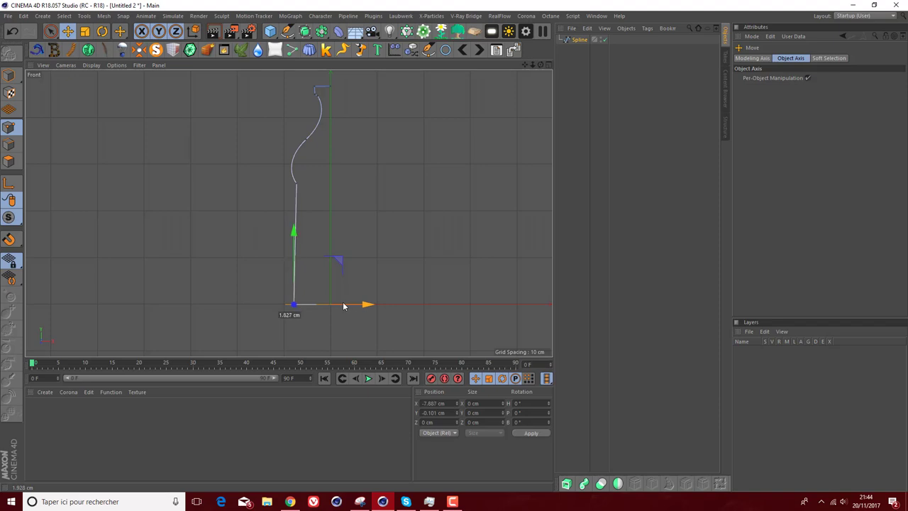
pyautogui.moveTo(343, 305); pyautogui.dragTo(343, 306)
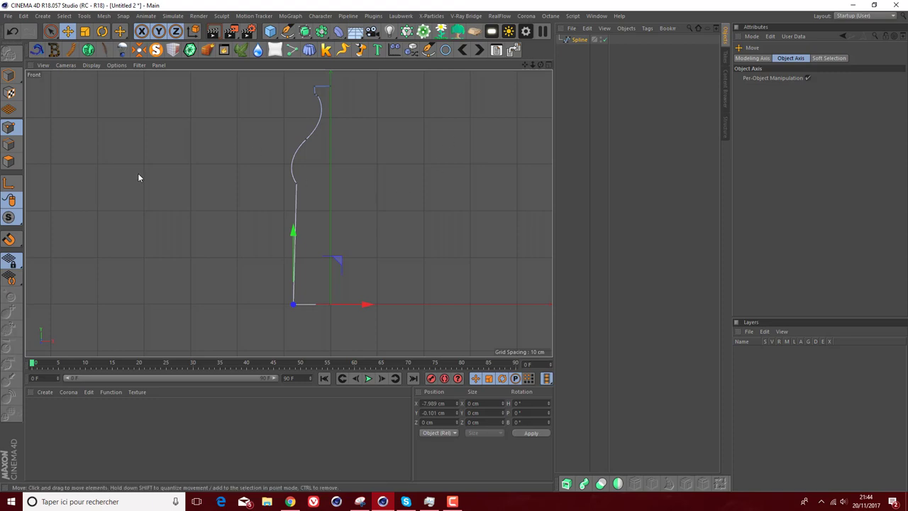
# Step: In Perspective view, scale the spline to roughly 57.8 cm wide by 289.5 cm tall
pyautogui.middleClick(163, 171)
pyautogui.middleClick(178, 166)
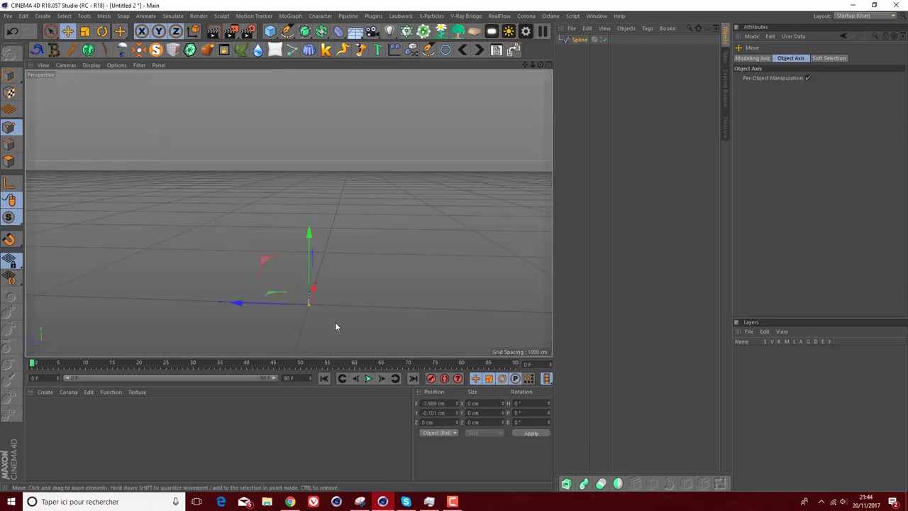
pyautogui.press('o')
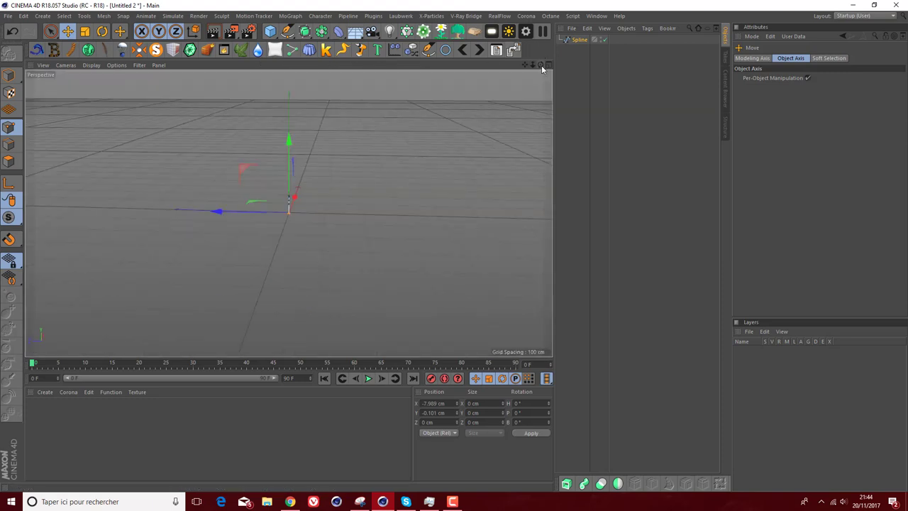
pyautogui.moveTo(541, 65); pyautogui.dragTo(497, 67)
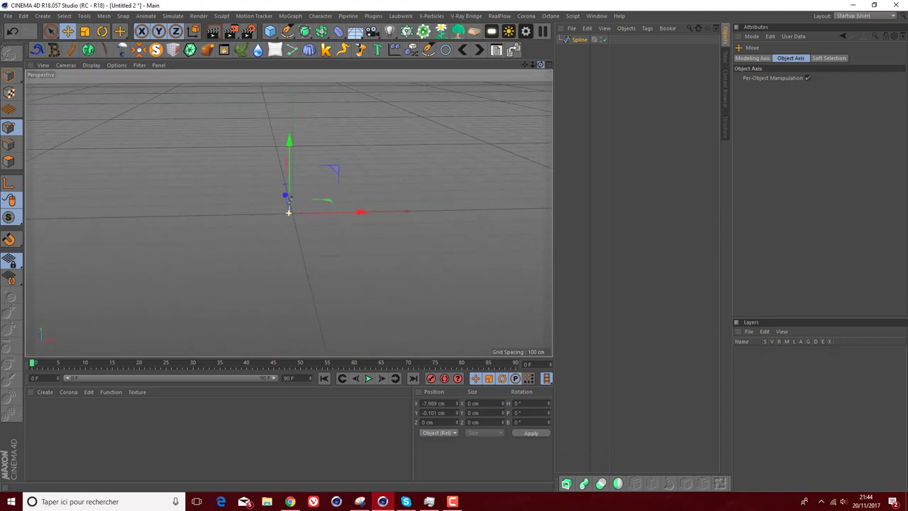
pyautogui.click(580, 40)
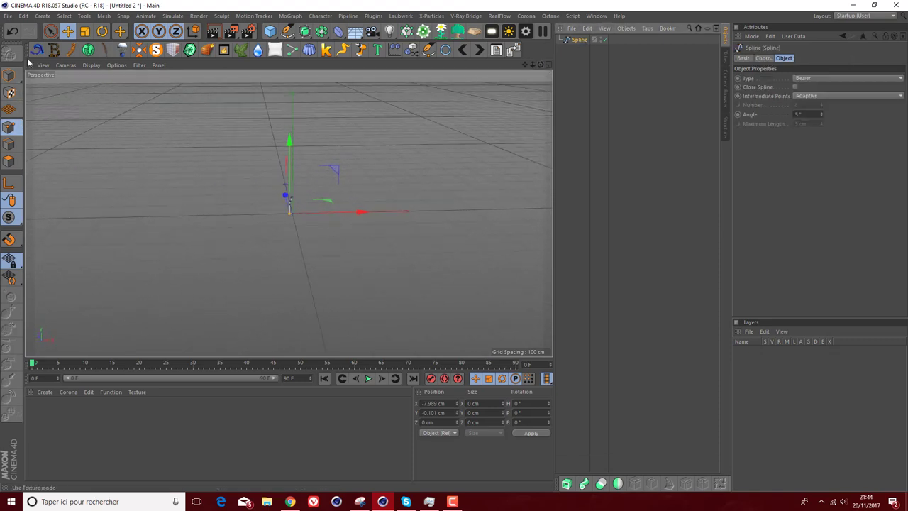
pyautogui.press('t')
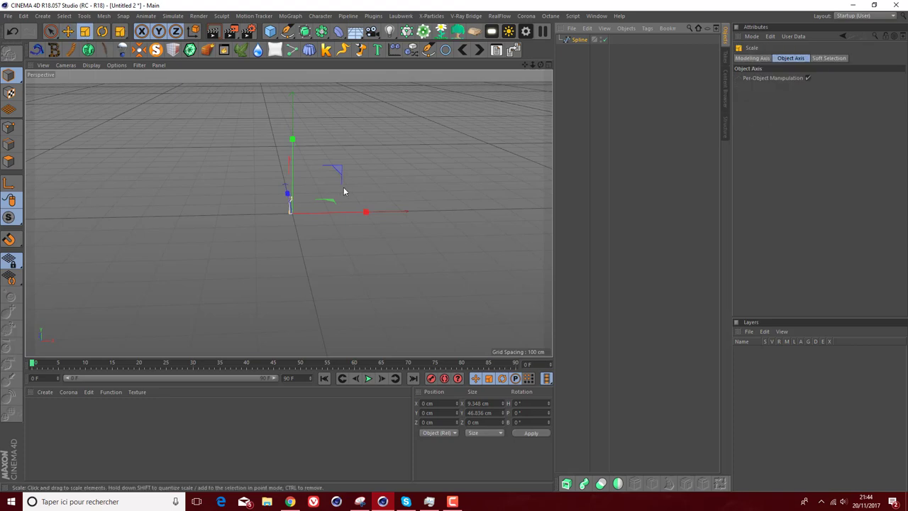
pyautogui.moveTo(402, 115); pyautogui.dragTo(429, 83)
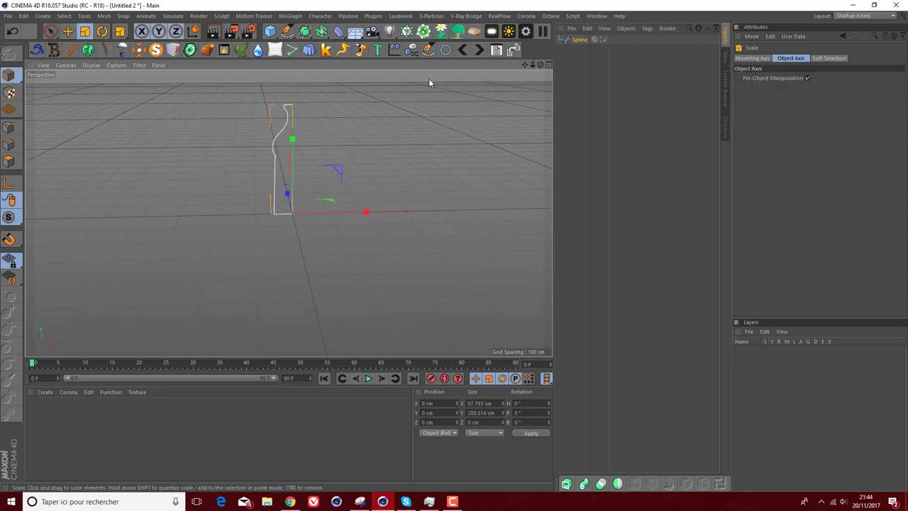
pyautogui.moveTo(525, 65); pyautogui.dragTo(300, 115)
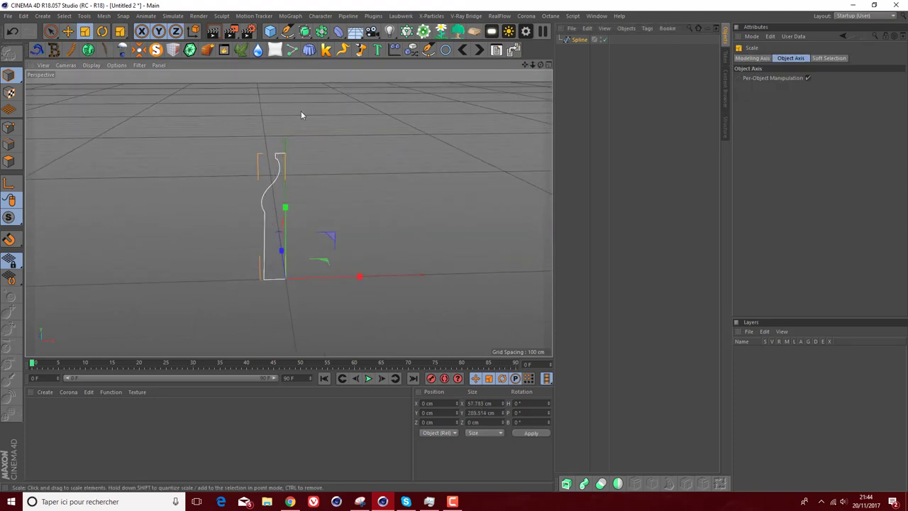
pyautogui.click(304, 31)
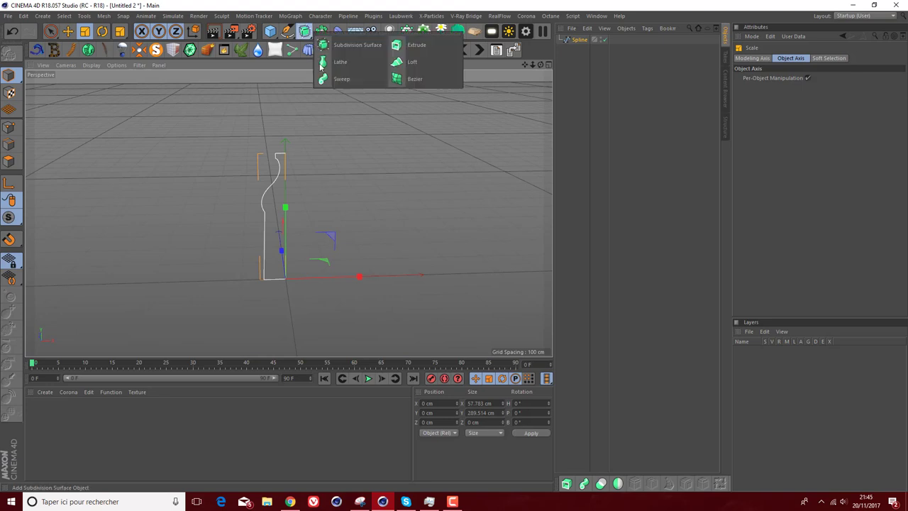
# Step: Add a Lathe, make the Spline its child, and frame the lathed bottle in Front view
pyautogui.click(341, 63)
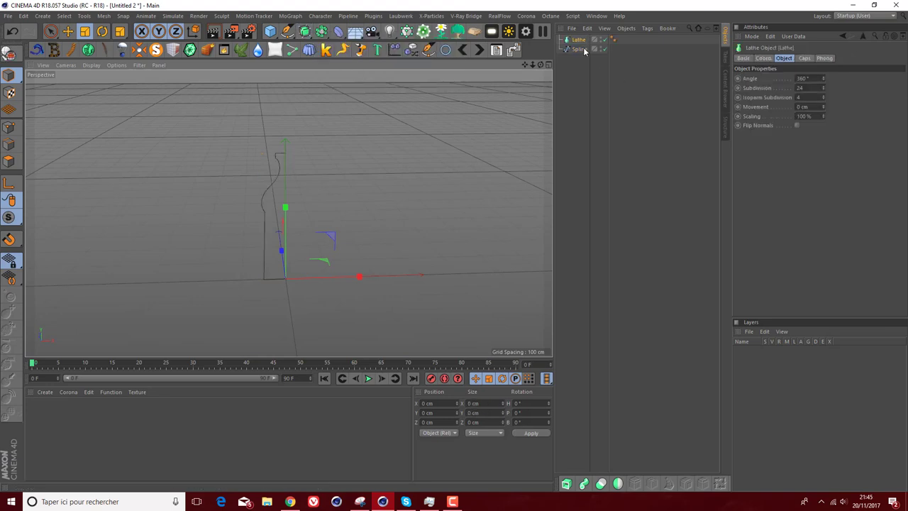
pyautogui.moveTo(578, 43); pyautogui.dragTo(578, 40)
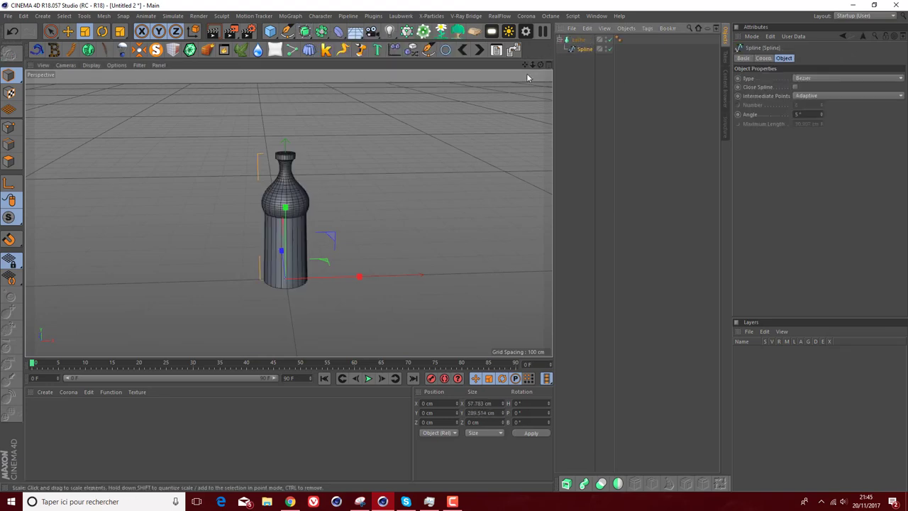
pyautogui.moveTo(540, 65)
pyautogui.mouseDown()
pyautogui.moveTo(288, 213)
pyautogui.moveTo(288, 158)
pyautogui.mouseUp()
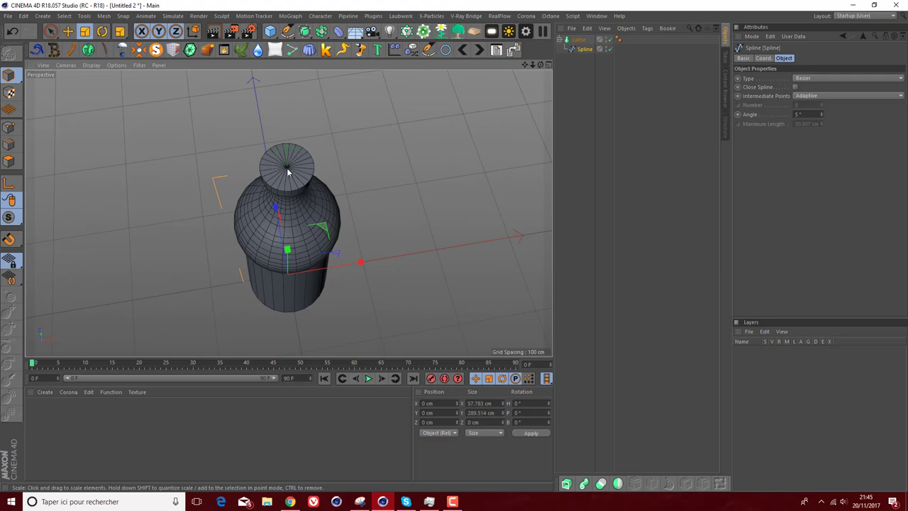
pyautogui.middleClick(204, 211)
pyautogui.middleClick(371, 251)
pyautogui.moveTo(526, 66); pyautogui.dragTo(529, 148)
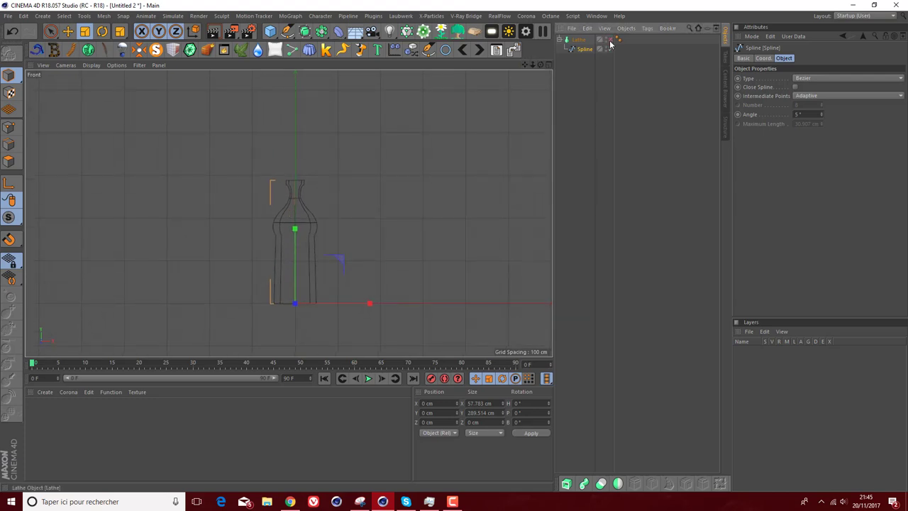
# Step: Hide the Lathe and use Pen > Add Point to insert a point on the profile's top edge
pyautogui.click(609, 41)
pyautogui.scroll(3, 310, 192)
pyautogui.scroll(3, 279, 173)
pyautogui.scroll(3, 284, 166)
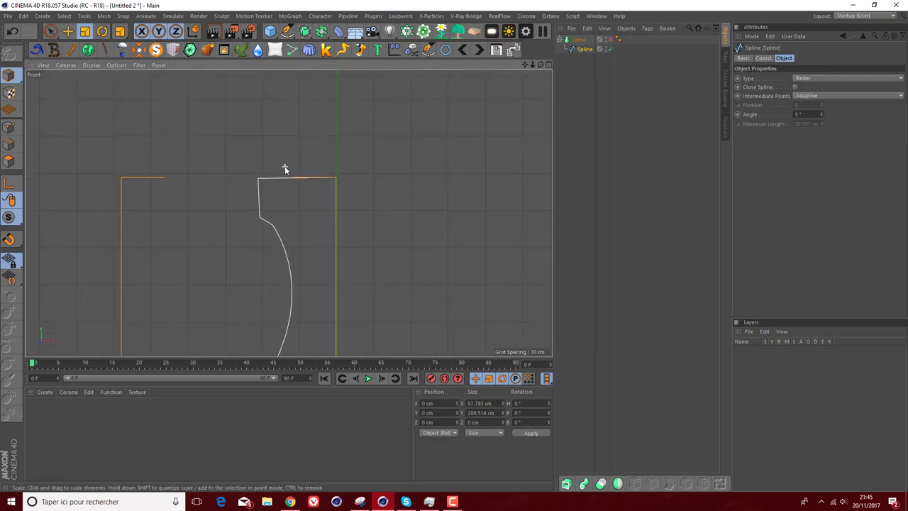
pyautogui.click(10, 127)
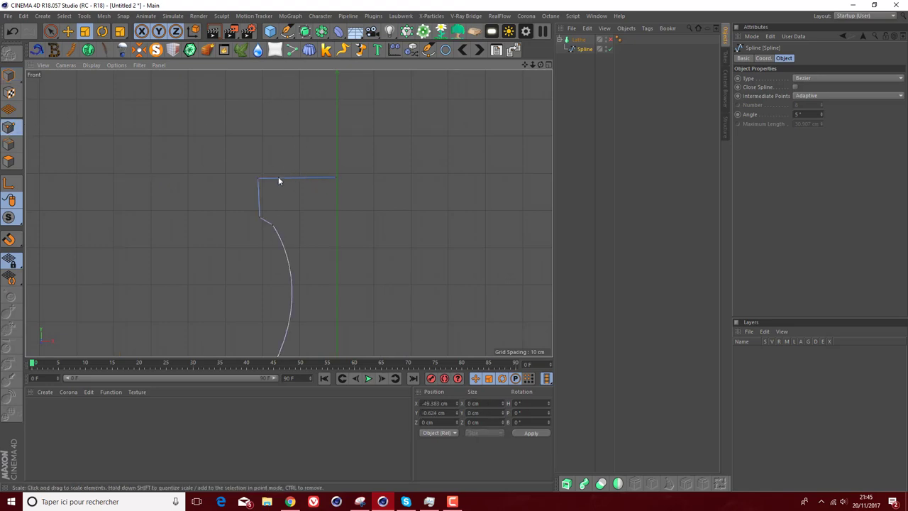
pyautogui.click(287, 31)
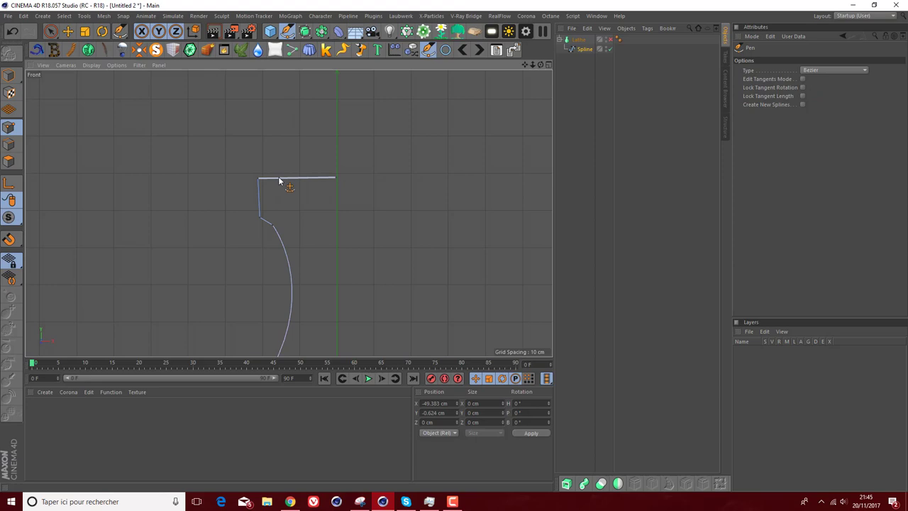
pyautogui.rightClick(283, 182)
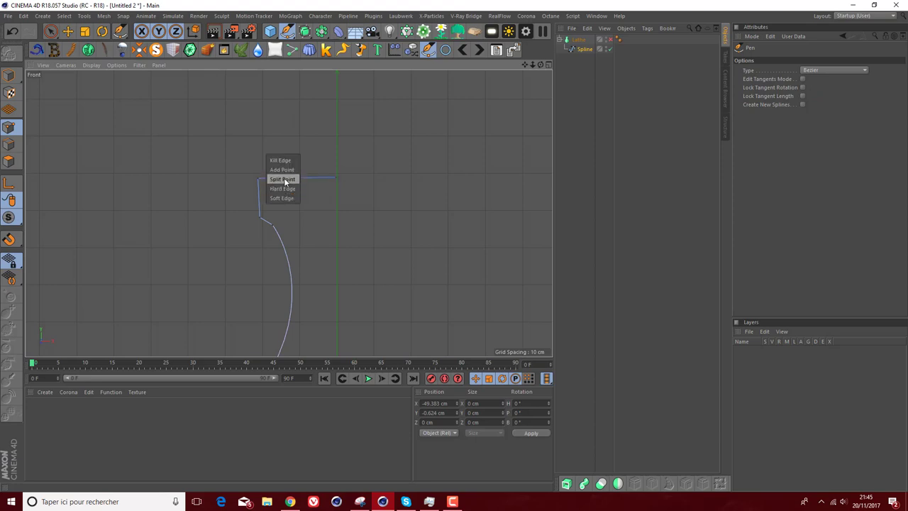
pyautogui.click(282, 169)
# Step: Reposition the axis end point to form the neck, then extend the profile with a new curved point
pyautogui.click(67, 31)
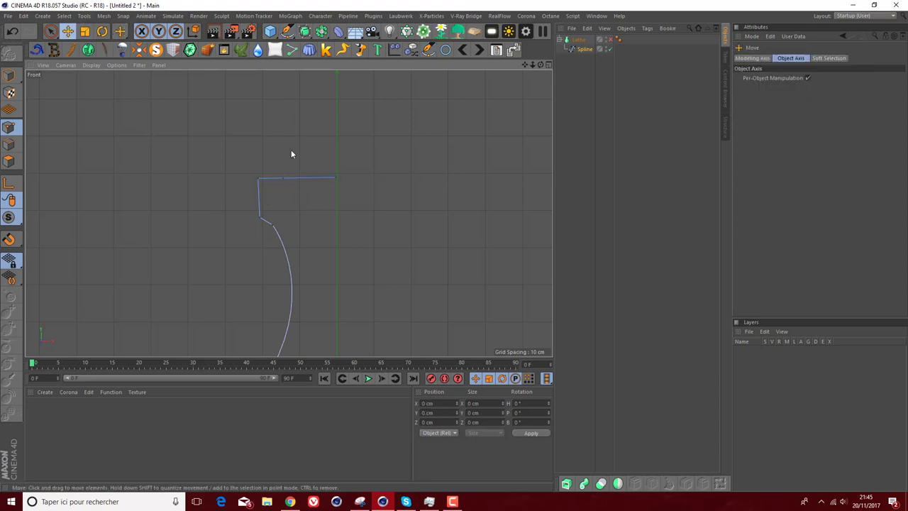
pyautogui.click(336, 178)
pyautogui.moveTo(336, 139); pyautogui.dragTo(336, 209)
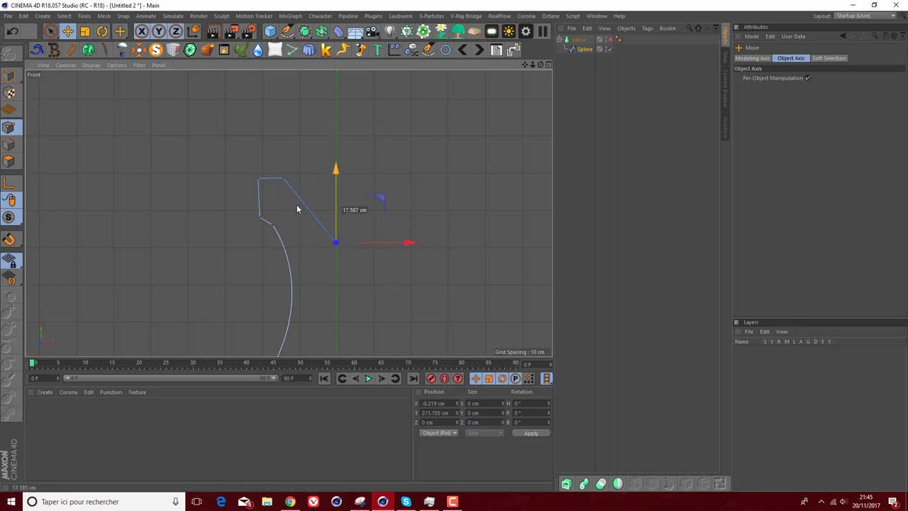
pyautogui.moveTo(370, 247); pyautogui.dragTo(333, 234)
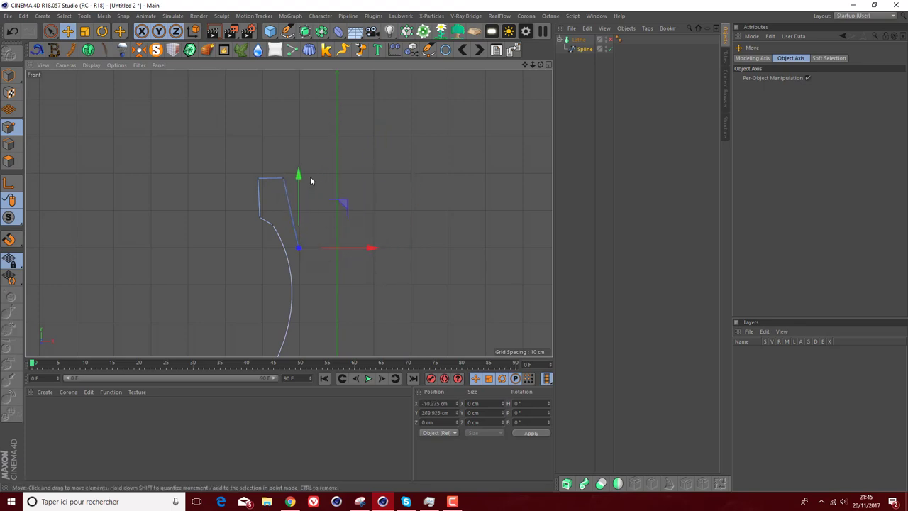
pyautogui.moveTo(301, 175); pyautogui.dragTo(294, 148)
pyautogui.moveTo(350, 220); pyautogui.dragTo(337, 223)
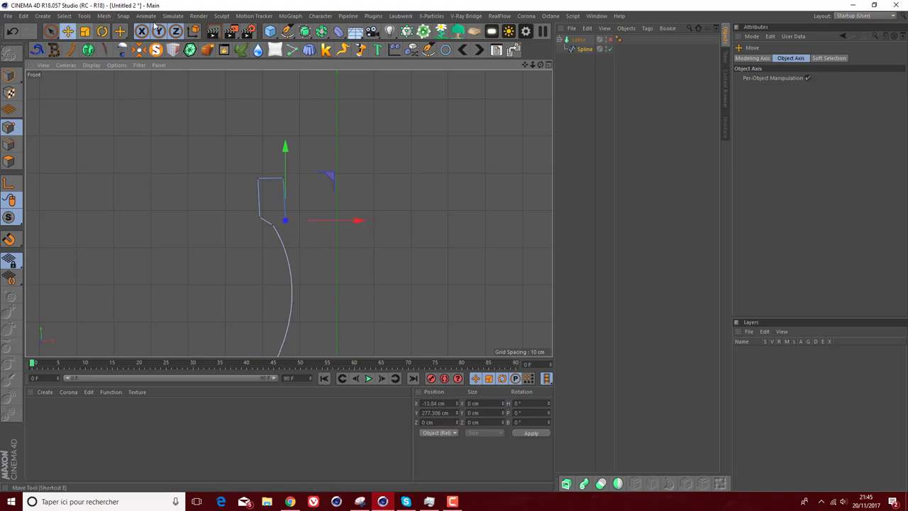
pyautogui.click(287, 34)
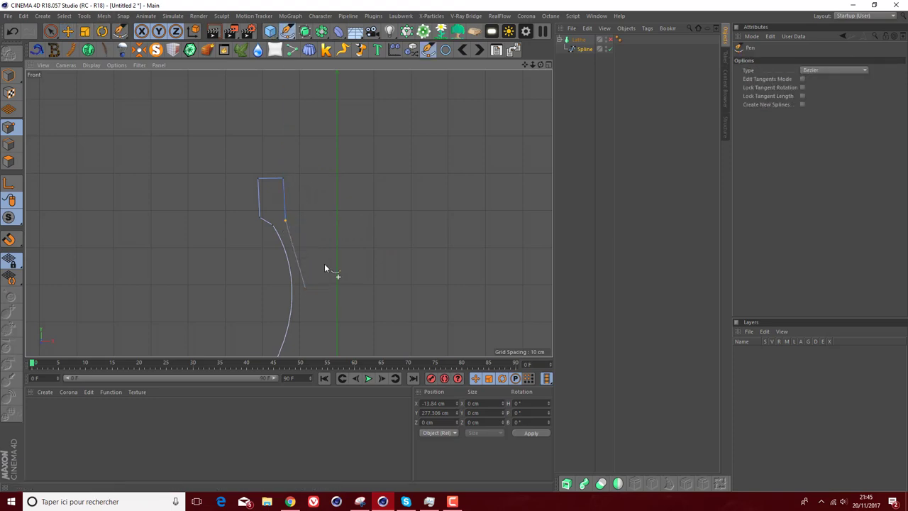
pyautogui.scroll(5, 288, 213)
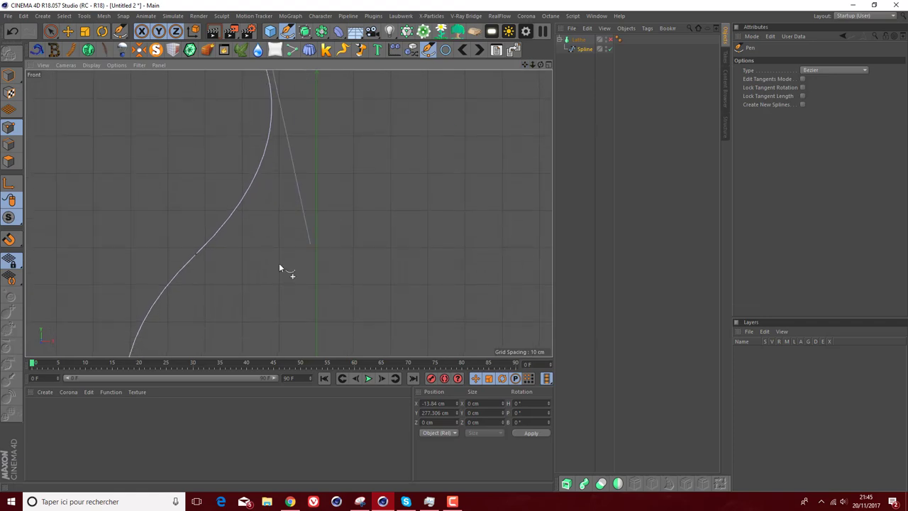
pyautogui.moveTo(209, 256)
pyautogui.mouseDown()
pyautogui.moveTo(128, 298)
pyautogui.moveTo(118, 349)
pyautogui.mouseUp()
# Step: Re-enable the Lathe and inspect the full bottle mesh in the maximized Perspective view
pyautogui.middleClick(131, 217)
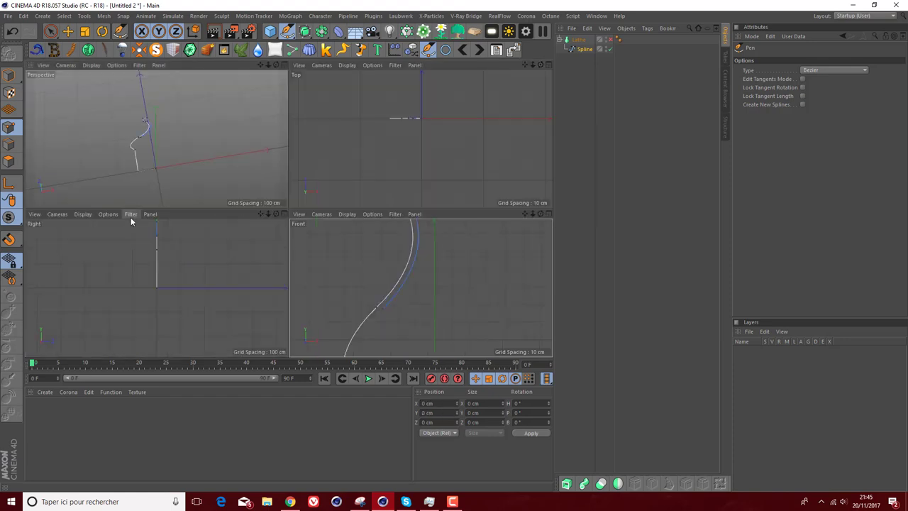
pyautogui.middleClick(155, 178)
pyautogui.click(608, 39)
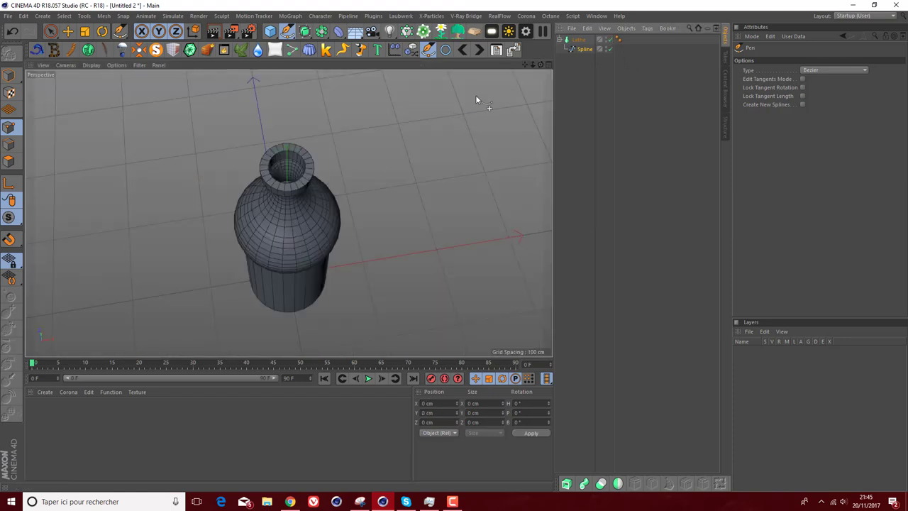
pyautogui.moveTo(542, 67)
pyautogui.mouseDown()
pyautogui.moveTo(543, 78)
pyautogui.moveTo(523, 65)
pyautogui.mouseUp()
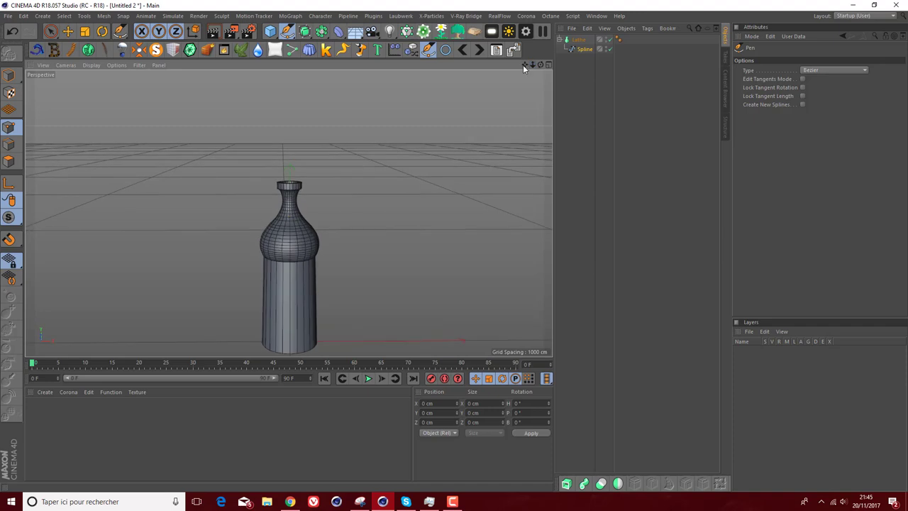
pyautogui.scroll(3, 287, 220)
pyautogui.scroll(3, 286, 224)
pyautogui.scroll(3, 274, 217)
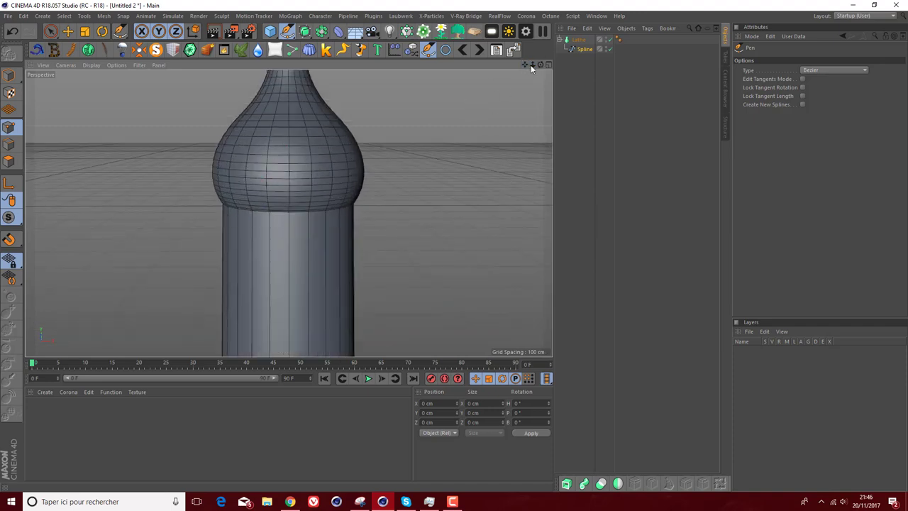
pyautogui.moveTo(531, 68); pyautogui.dragTo(524, 69)
pyautogui.scroll(2, 288, 213)
# Step: Select the profile spline under the Lathe and set its Intermediate Points to Uniform
pyautogui.scroll(2, 288, 213)
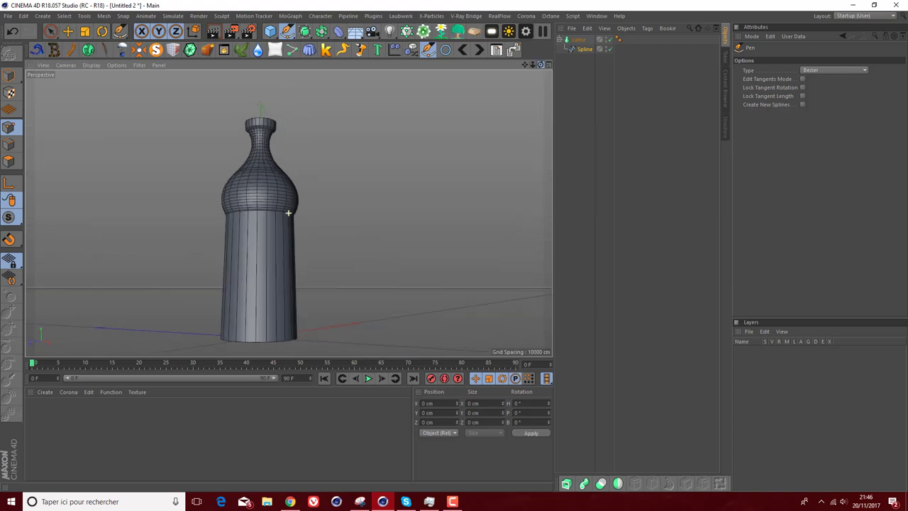
pyautogui.keyDown('alt'); pyautogui.moveTo(288, 212); pyautogui.dragTo(459, 148); pyautogui.keyUp('alt')
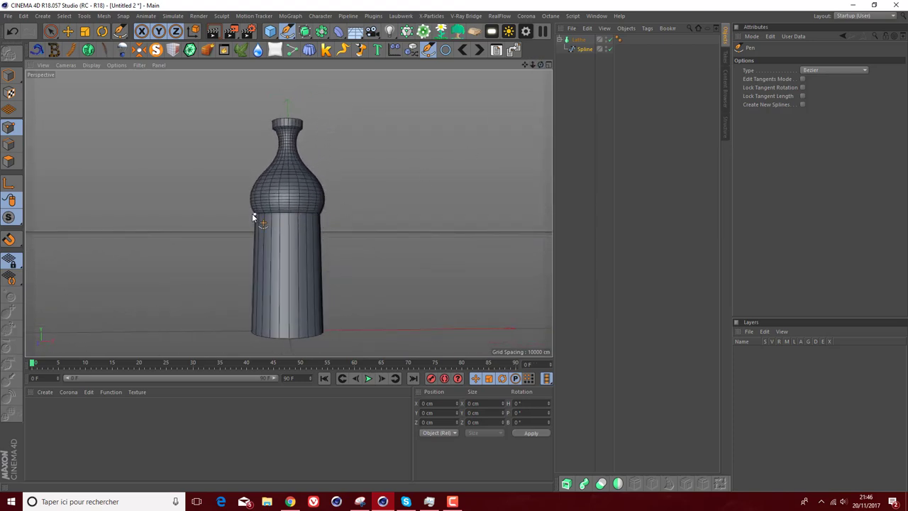
pyautogui.scroll(2, 255, 215)
pyautogui.scroll(2, 250, 212)
pyautogui.scroll(2, 248, 214)
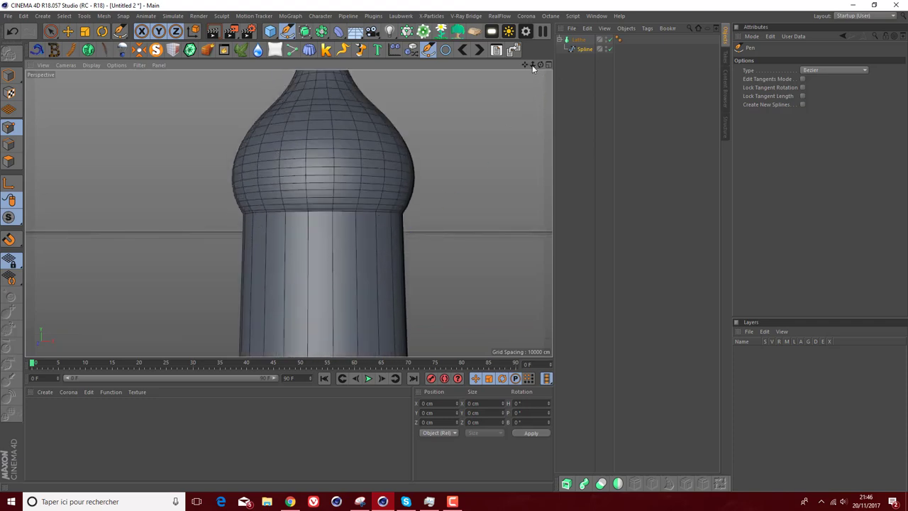
pyautogui.moveTo(534, 68); pyautogui.dragTo(524, 68)
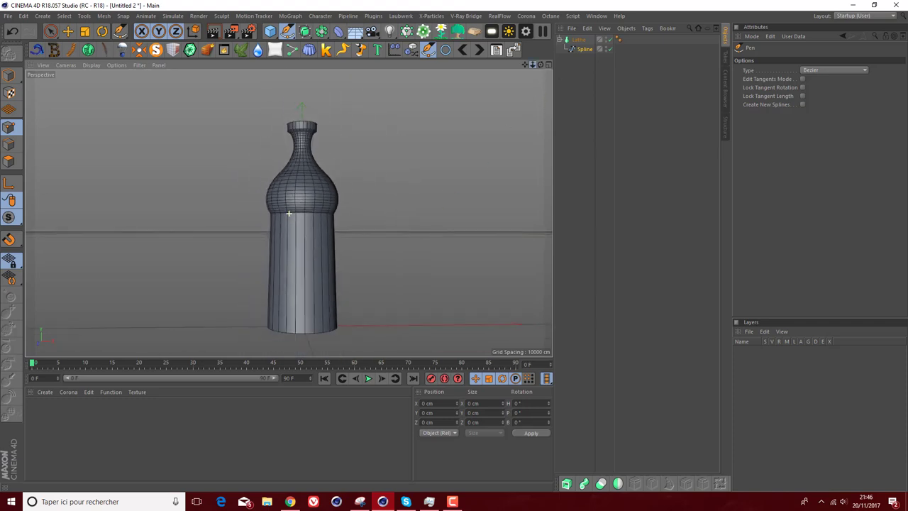
pyautogui.click(580, 48)
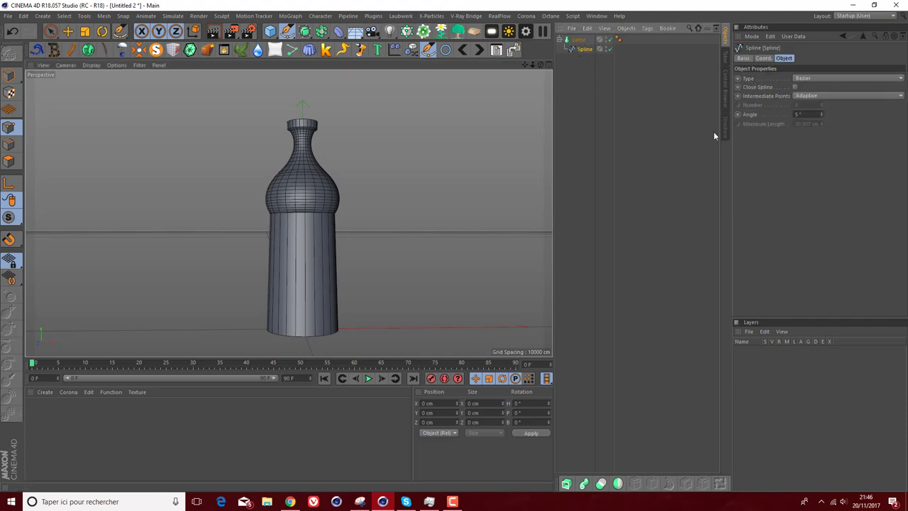
pyautogui.click(796, 98)
pyautogui.click(802, 115)
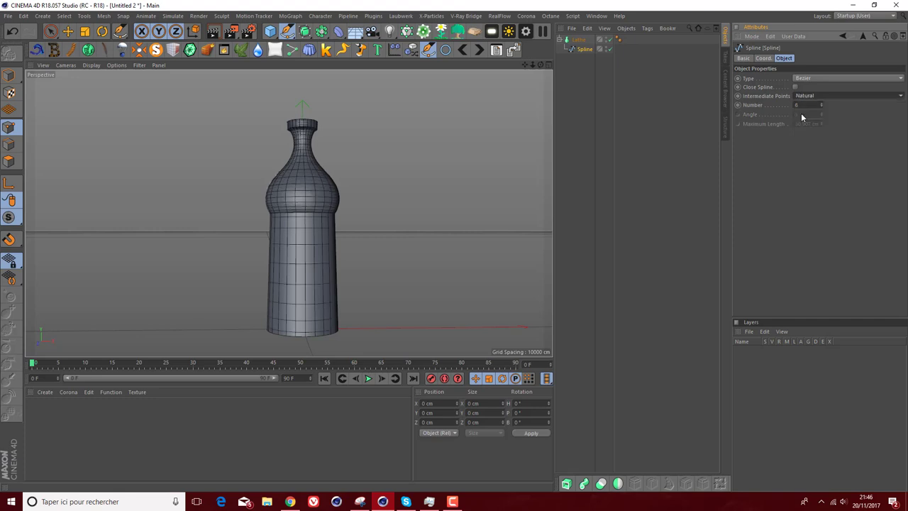
pyautogui.click(806, 97)
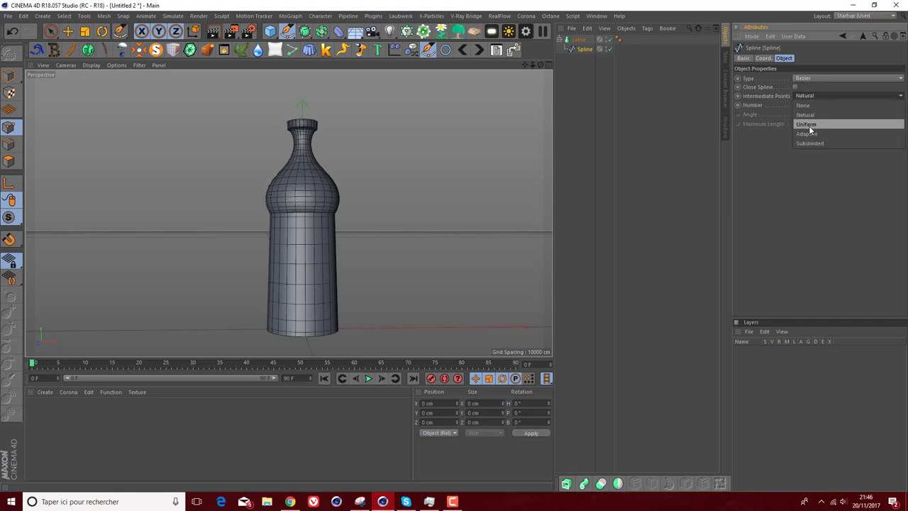
pyautogui.click(810, 127)
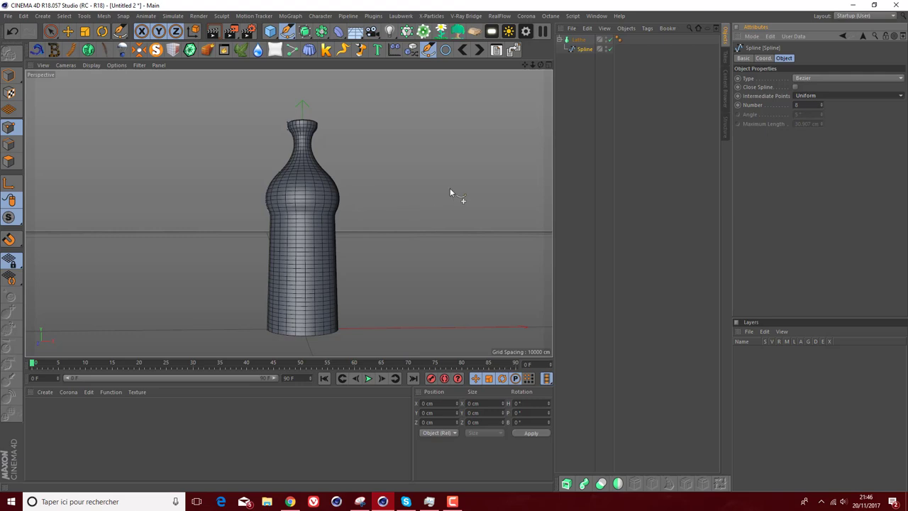
# Step: Raise the spline's intermediate point Number from 4 through 5 to 6
pyautogui.click(805, 106)
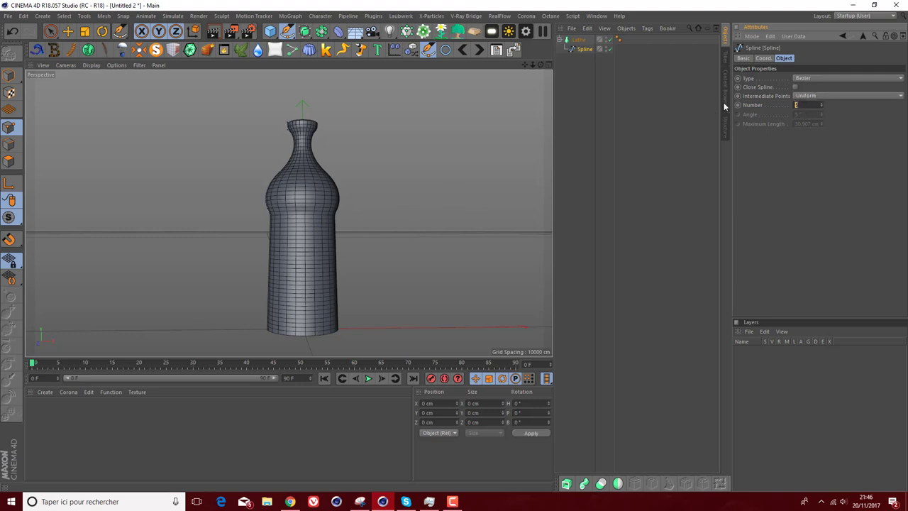
pyautogui.write('4')
pyautogui.press('Return')
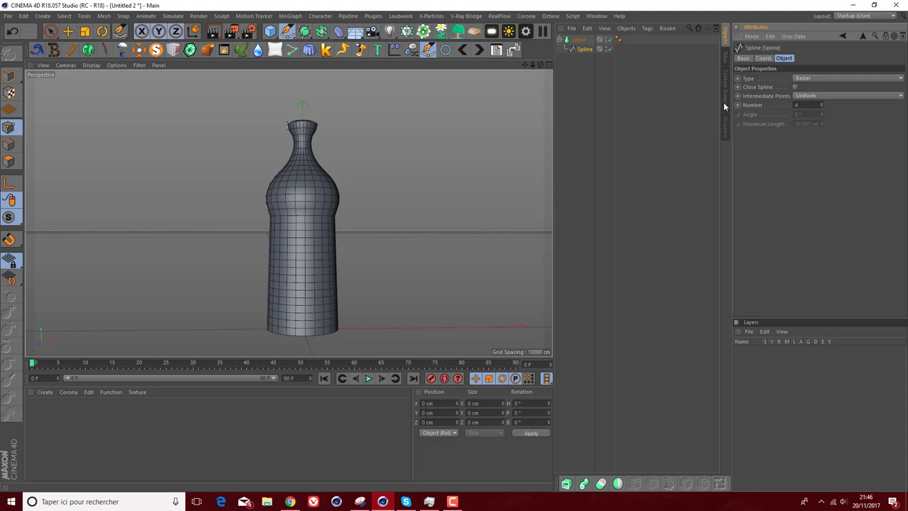
pyautogui.scroll(2, 310, 85)
pyautogui.scroll(3, 310, 130)
pyautogui.scroll(3, 314, 130)
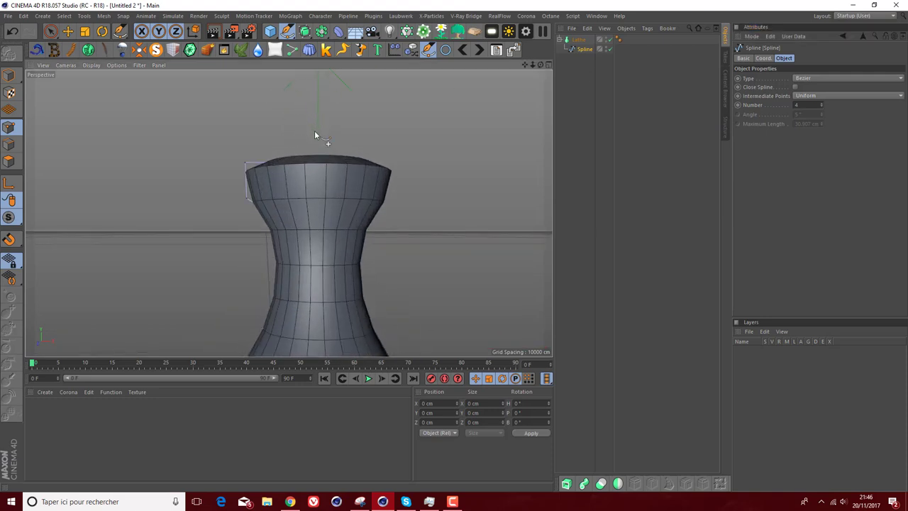
pyautogui.scroll(2, 315, 130)
pyautogui.write('5')
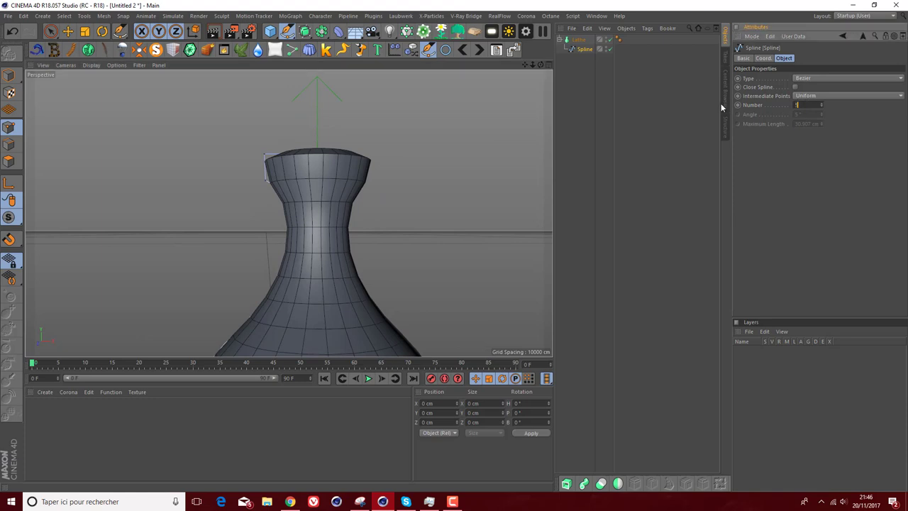
pyautogui.press('Return')
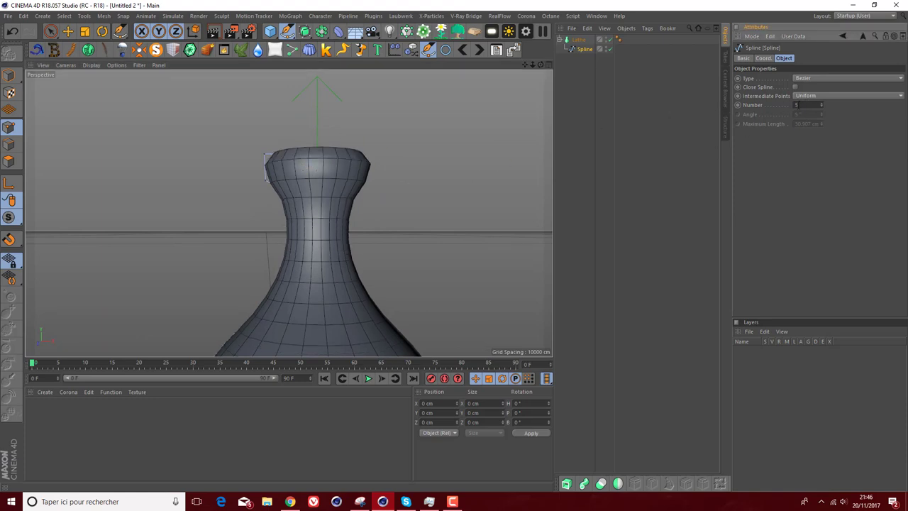
pyautogui.write('6')
pyautogui.press('Return')
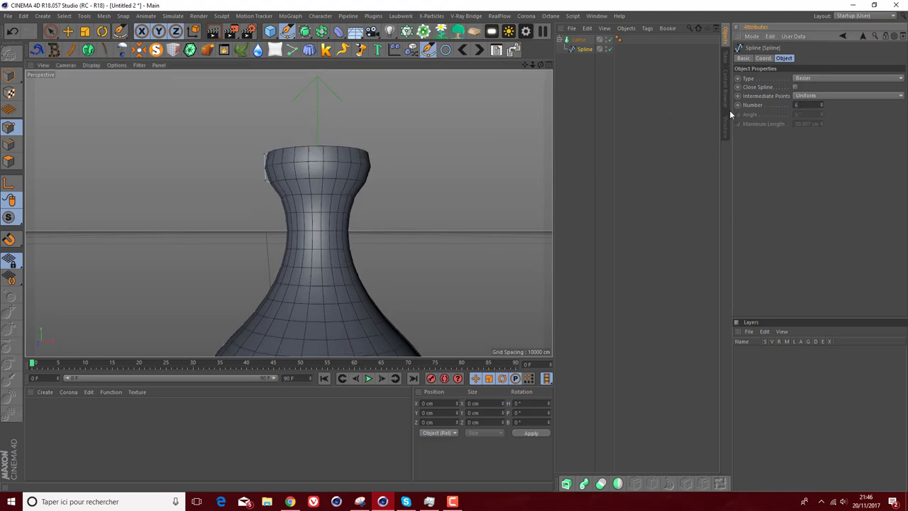
pyautogui.moveTo(539, 65); pyautogui.dragTo(532, 67)
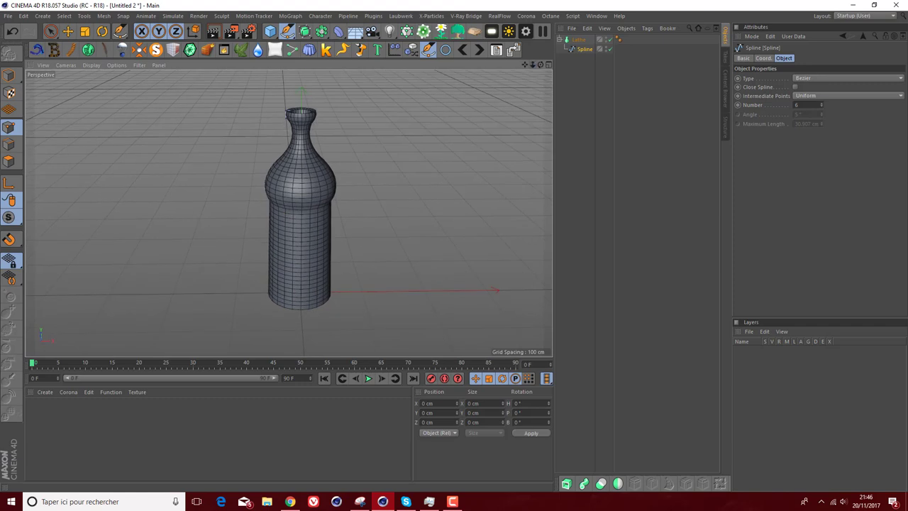
# Step: In the maximized Front view, move an outline point outward to widen the bottle
pyautogui.moveTo(532, 66); pyautogui.dragTo(528, 83)
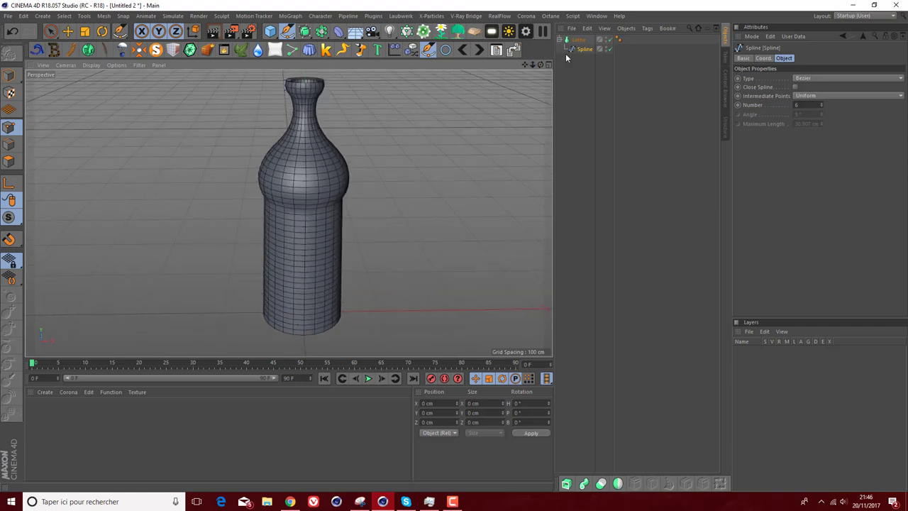
pyautogui.middleClick(511, 106)
pyautogui.middleClick(361, 297)
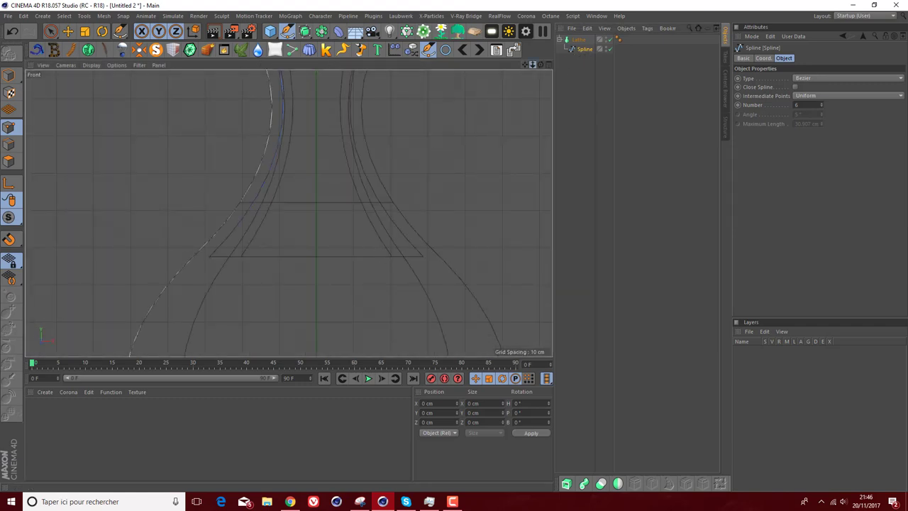
pyautogui.scroll(-5, 290, 209)
pyautogui.scroll(2, 290, 210)
pyautogui.scroll(1, 289, 211)
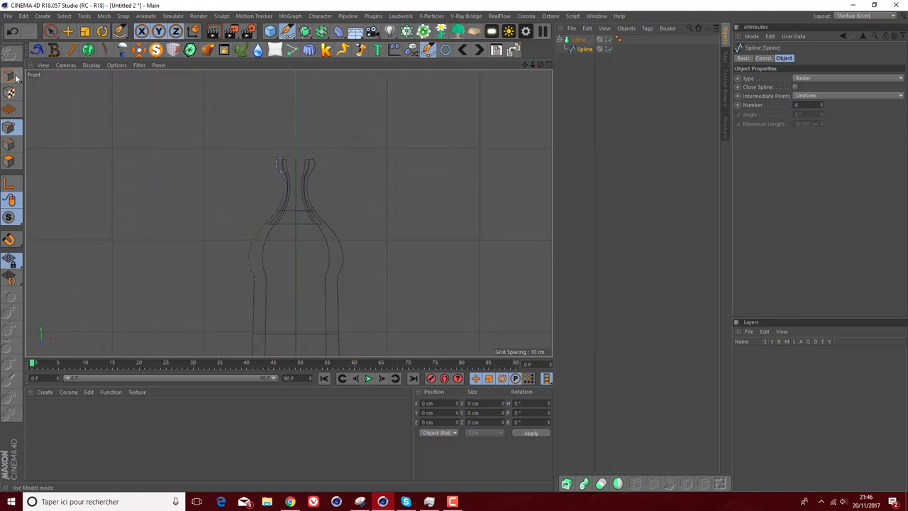
pyautogui.click(69, 31)
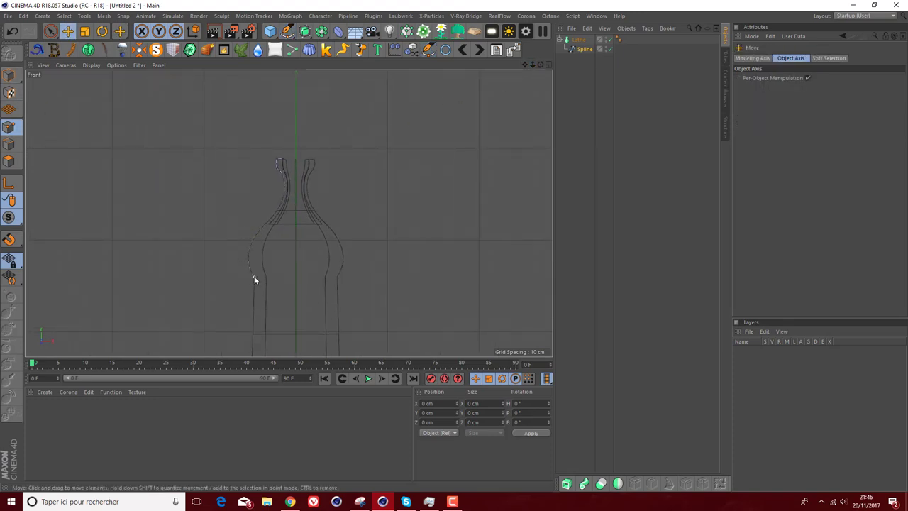
pyautogui.click(255, 279)
pyautogui.moveTo(272, 276); pyautogui.dragTo(274, 281)
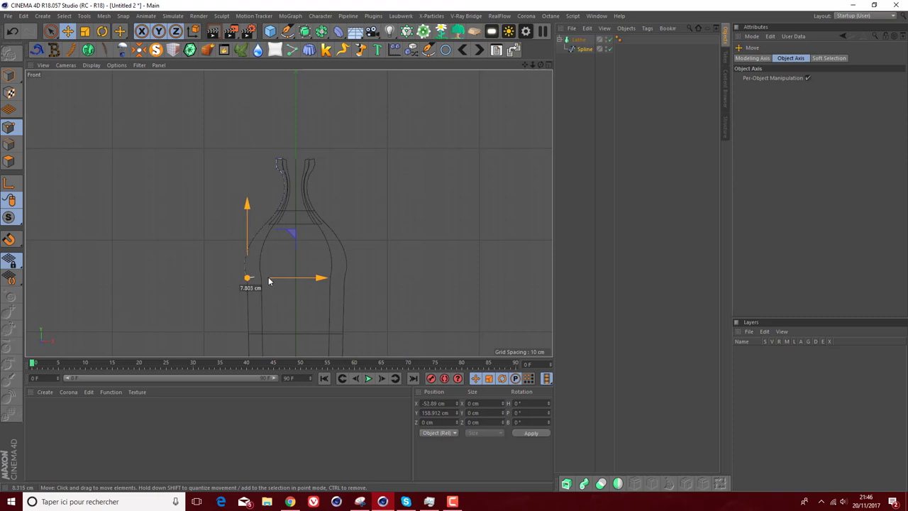
# Step: Pull a profile point's Bezier tangent with the Pen tool to reshape the bottle's side
pyautogui.click(265, 225)
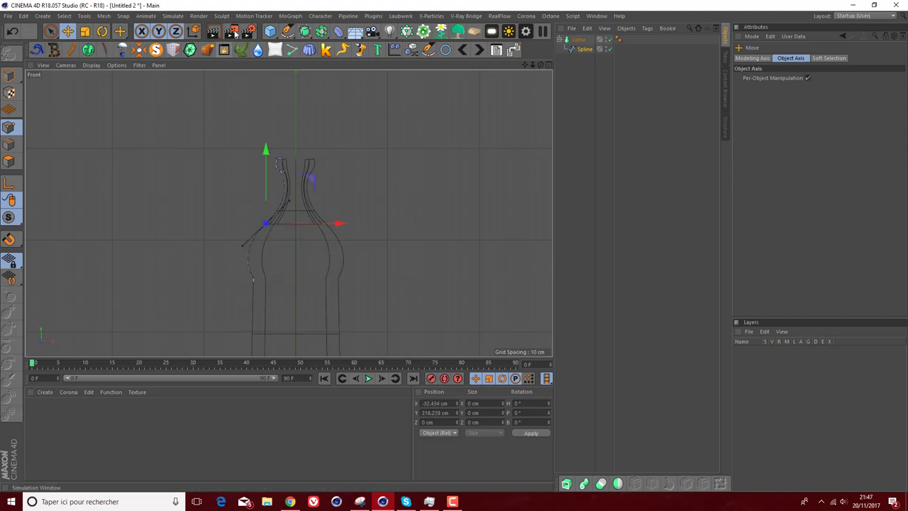
pyautogui.click(287, 32)
pyautogui.moveTo(242, 248); pyautogui.dragTo(253, 258)
# Step: In Perspective view, add a base point and nudge it inward to X −45.22 cm
pyautogui.middleClick(264, 165)
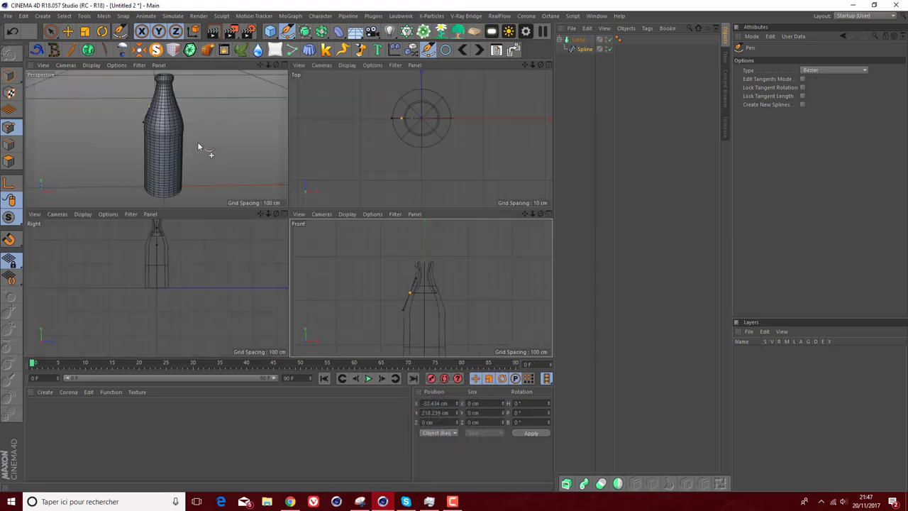
pyautogui.middleClick(197, 142)
pyautogui.moveTo(546, 62); pyautogui.dragTo(23, 73)
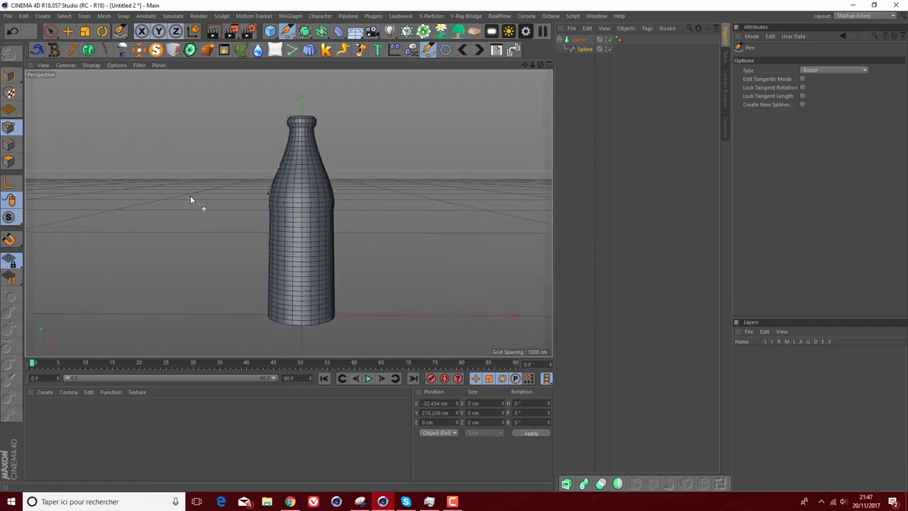
pyautogui.click(268, 317)
pyautogui.click(67, 30)
pyautogui.moveTo(335, 315); pyautogui.dragTo(326, 316)
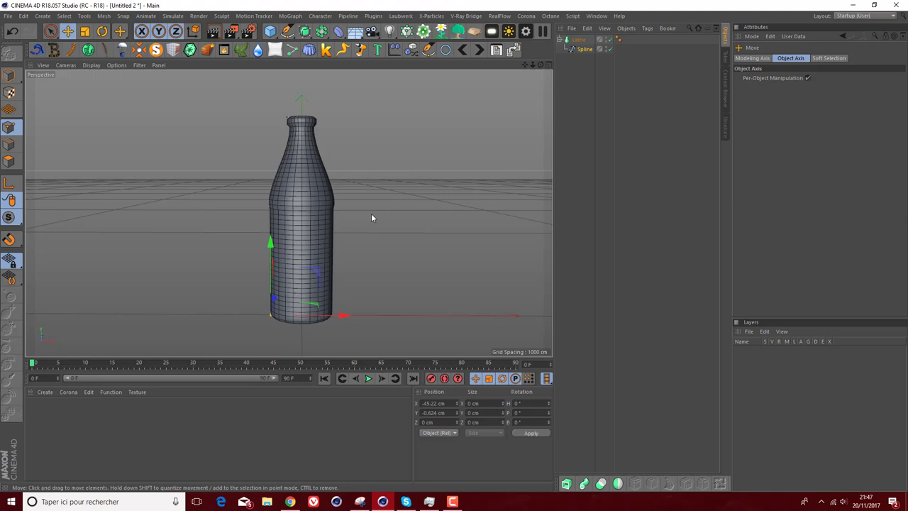
# Step: Set the Lathe's Subdivision to 6 for a hexagonal body and lower its Isoparm Subdivision
pyautogui.click(577, 41)
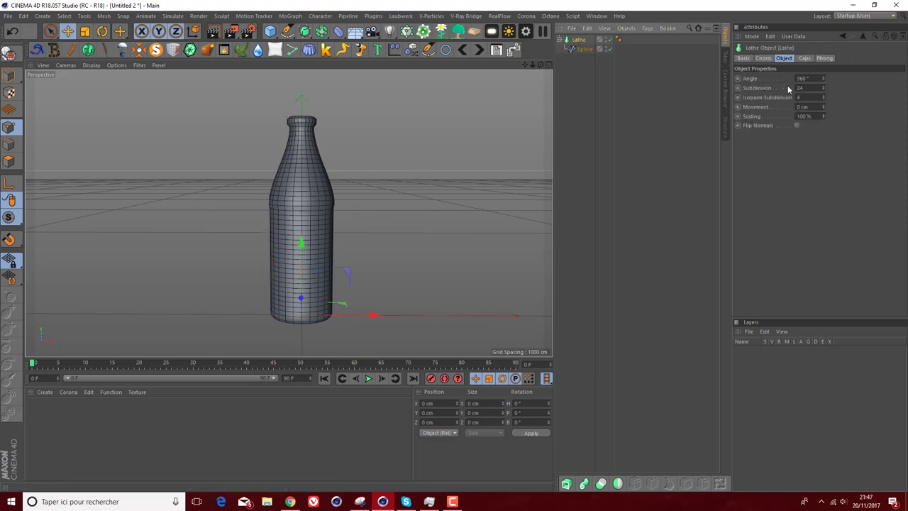
pyautogui.click(809, 88)
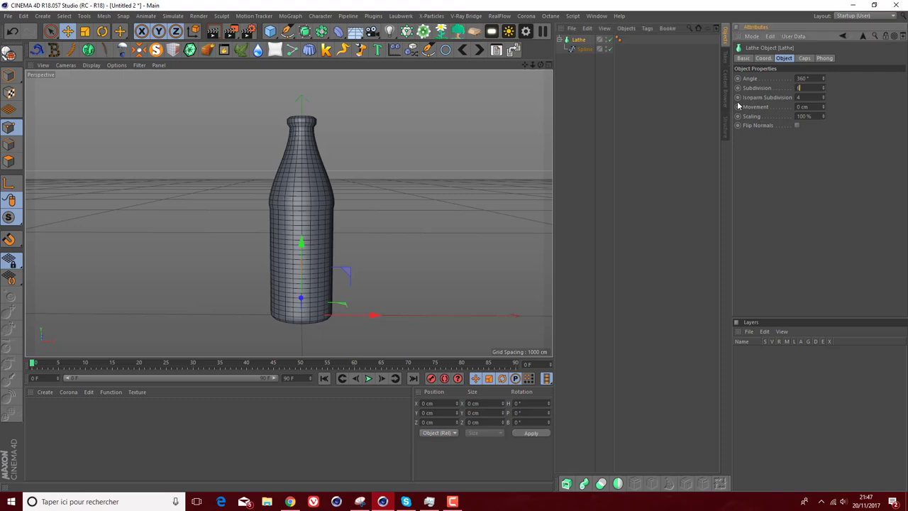
pyautogui.press('Return')
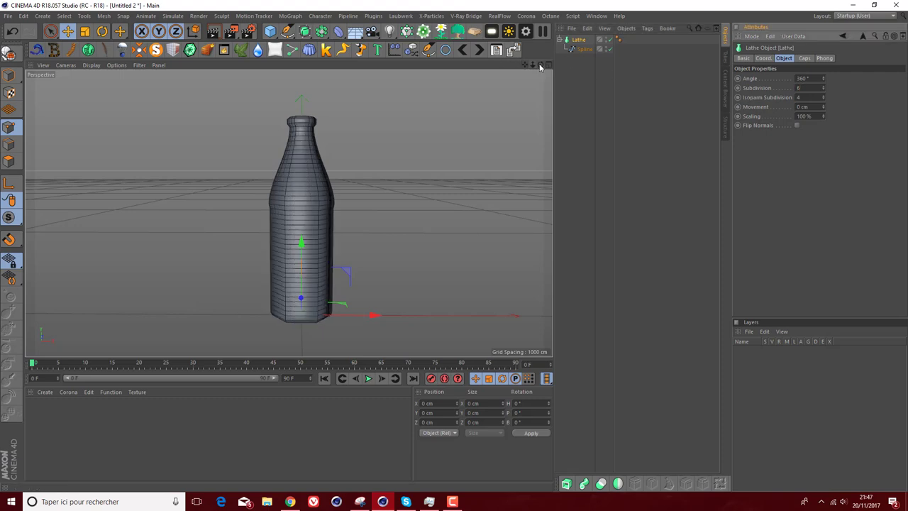
pyautogui.moveTo(541, 65); pyautogui.dragTo(288, 213)
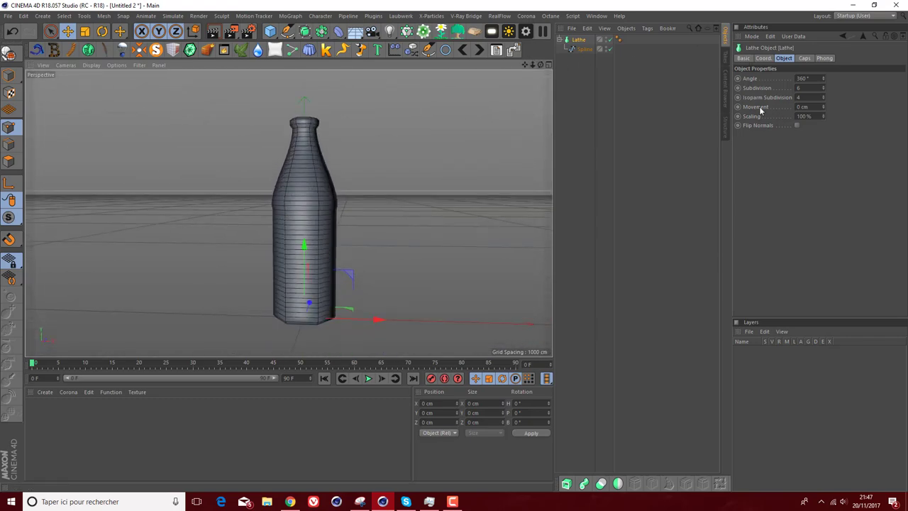
pyautogui.click(824, 99)
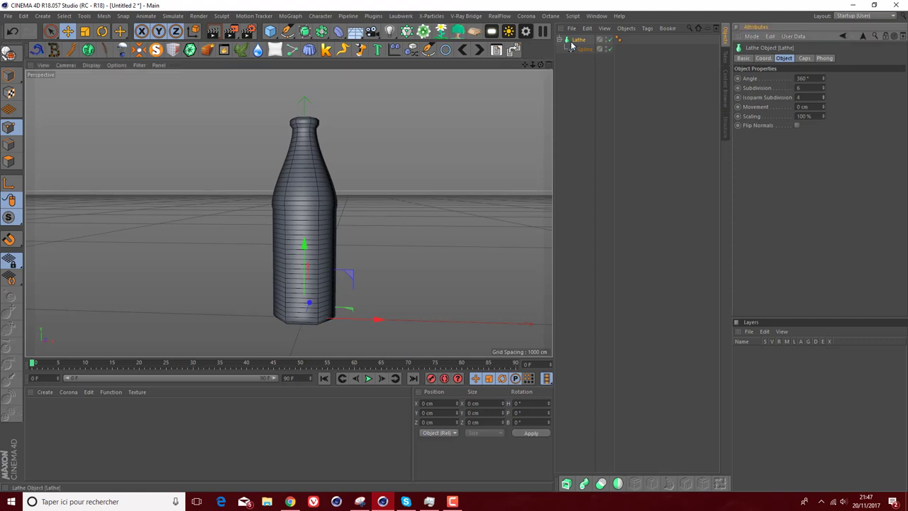
pyautogui.keyDown('alt'); pyautogui.click(304, 30); pyautogui.keyUp('alt')
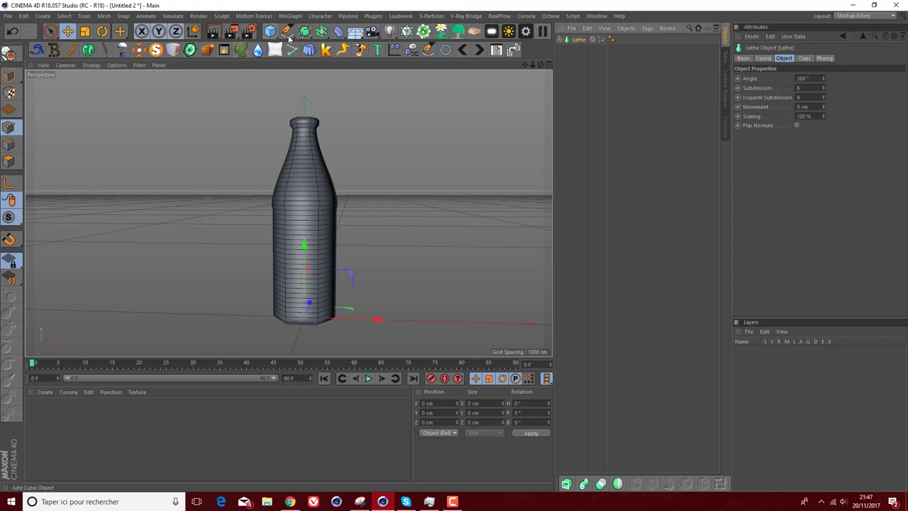
# Step: Inspect the smoothed bottle, with the Lathe inside the Subdivision Surface, from above and eye level
pyautogui.click(581, 49)
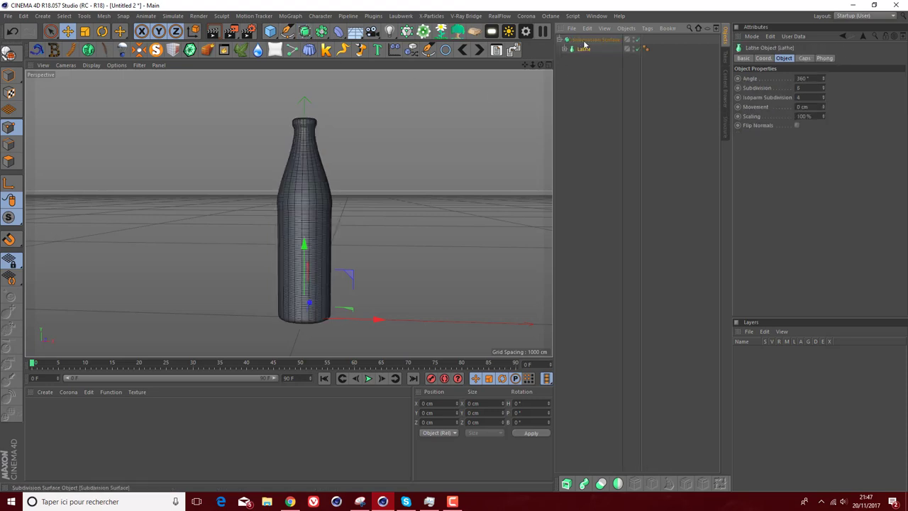
pyautogui.click(585, 87)
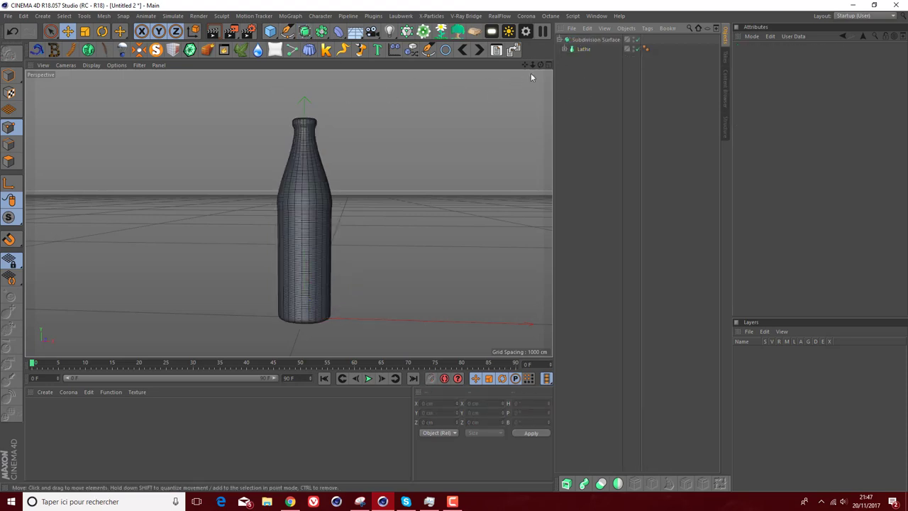
pyautogui.keyDown('alt'); pyautogui.moveTo(323, 91); pyautogui.dragTo(323, 96); pyautogui.keyUp('alt')
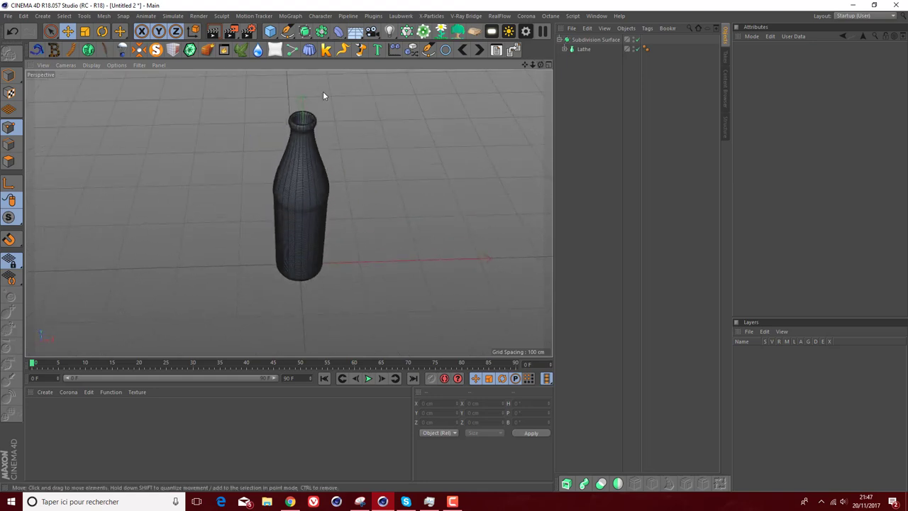
pyautogui.scroll(3, 301, 142)
pyautogui.scroll(2, 300, 142)
pyautogui.scroll(-3, 302, 146)
pyautogui.scroll(-2, 302, 146)
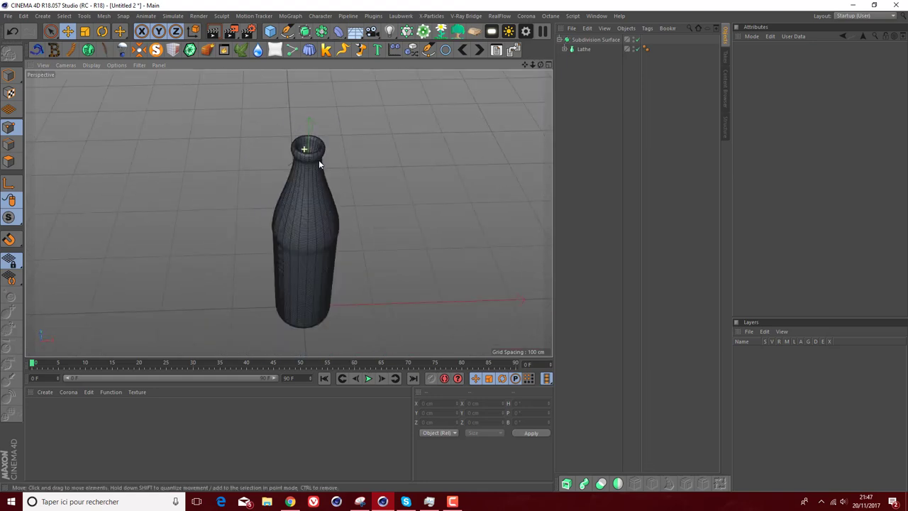
pyautogui.moveTo(540, 64); pyautogui.dragTo(539, 71)
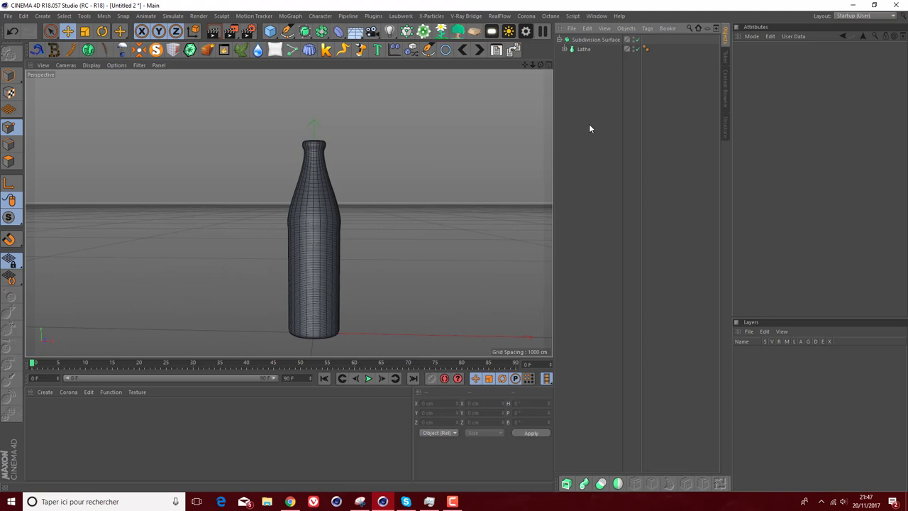
# Step: Toggle the Subdivision Surface off, on, and off again to compare faceted and smoothed bottles
pyautogui.click(637, 40)
pyautogui.click(589, 49)
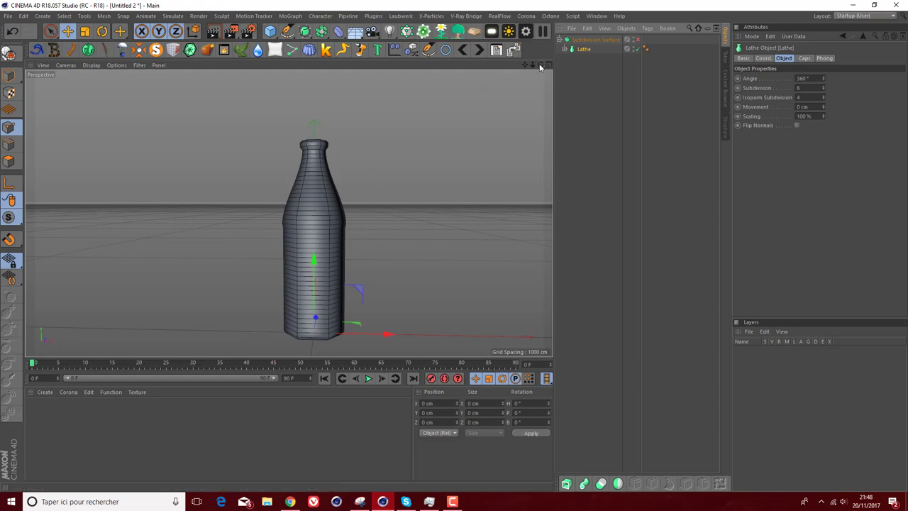
pyautogui.moveTo(540, 65); pyautogui.dragTo(539, 68)
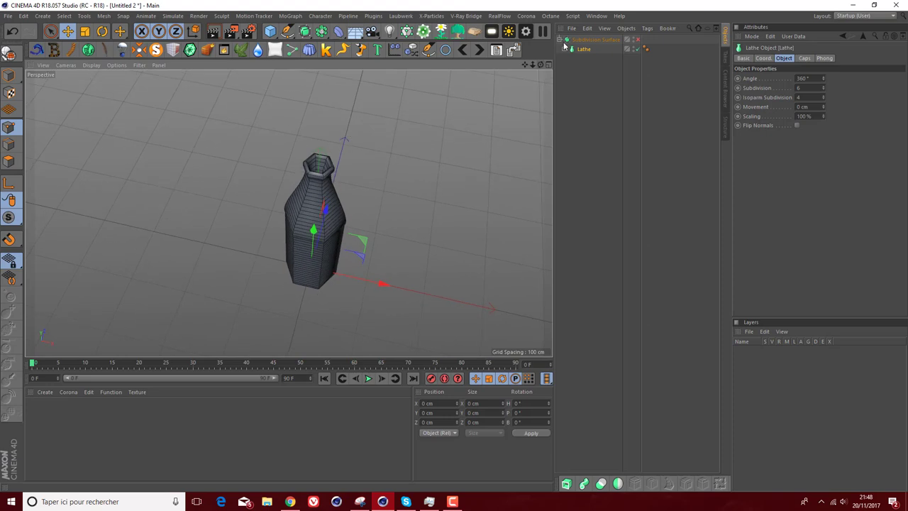
pyautogui.click(637, 40)
pyautogui.scroll(3, 316, 208)
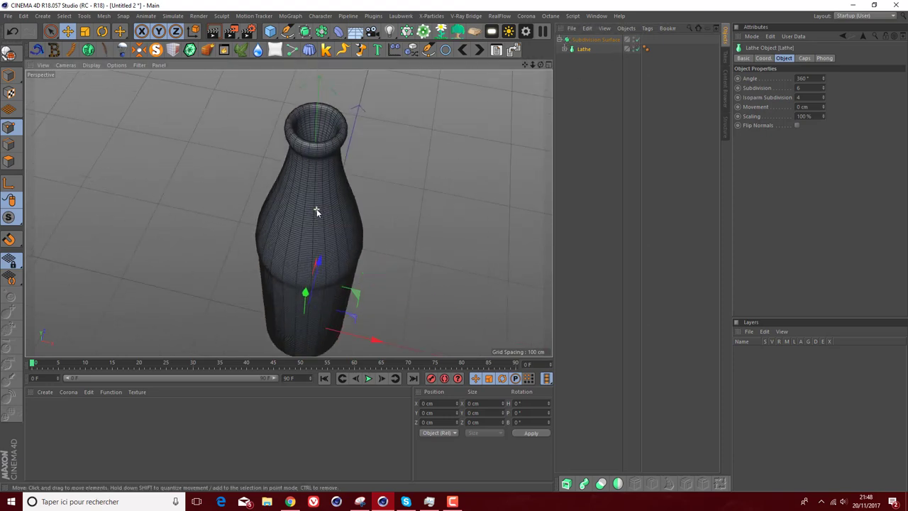
pyautogui.scroll(2, 307, 215)
pyautogui.scroll(-3, 307, 215)
pyautogui.scroll(-1, 307, 217)
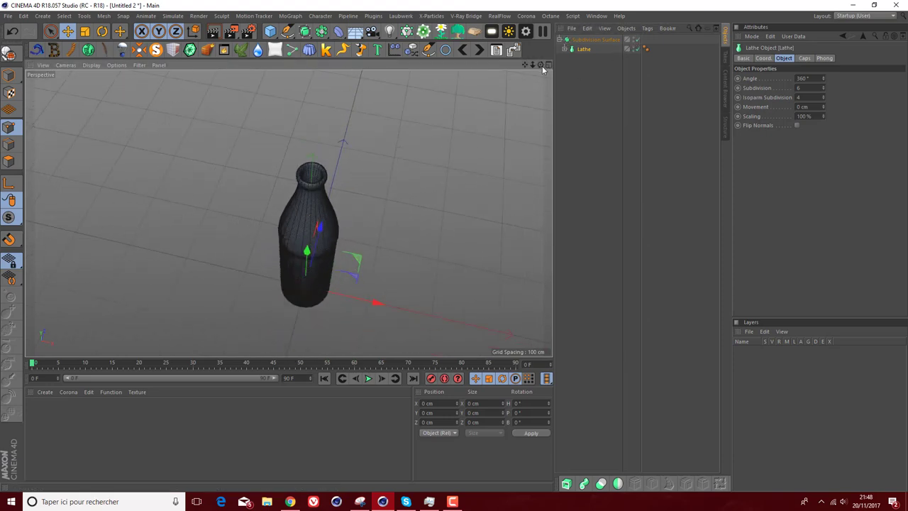
pyautogui.moveTo(541, 64); pyautogui.dragTo(577, 65)
pyautogui.click(636, 40)
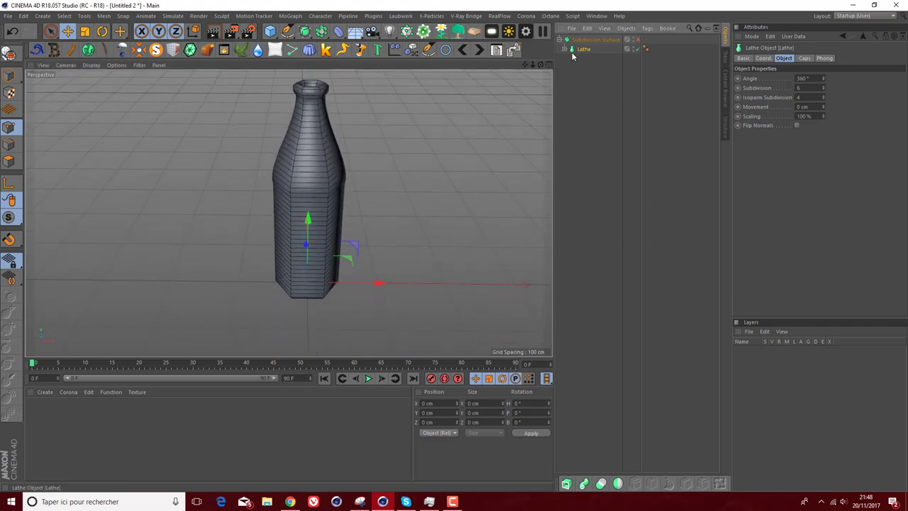
# Step: Make the Lathe an editable polygon mesh and orbit to look down on its base
pyautogui.press('c')
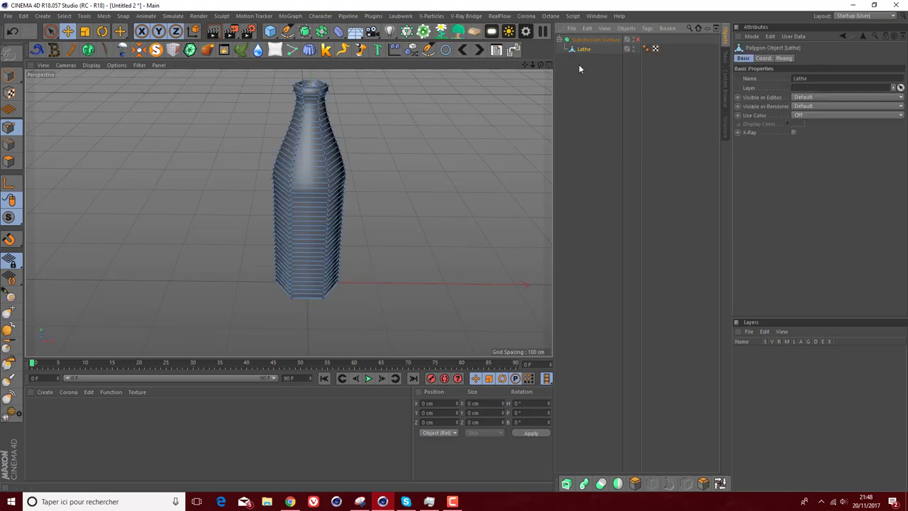
pyautogui.moveTo(288, 213)
pyautogui.keyDown('alt'); pyautogui.mouseDown()
pyautogui.moveTo(298, 241)
pyautogui.moveTo(288, 213)
pyautogui.moveTo(355, 255)
pyautogui.moveTo(316, 277)
pyautogui.moveTo(348, 244)
pyautogui.mouseUp(); pyautogui.keyUp('alt')
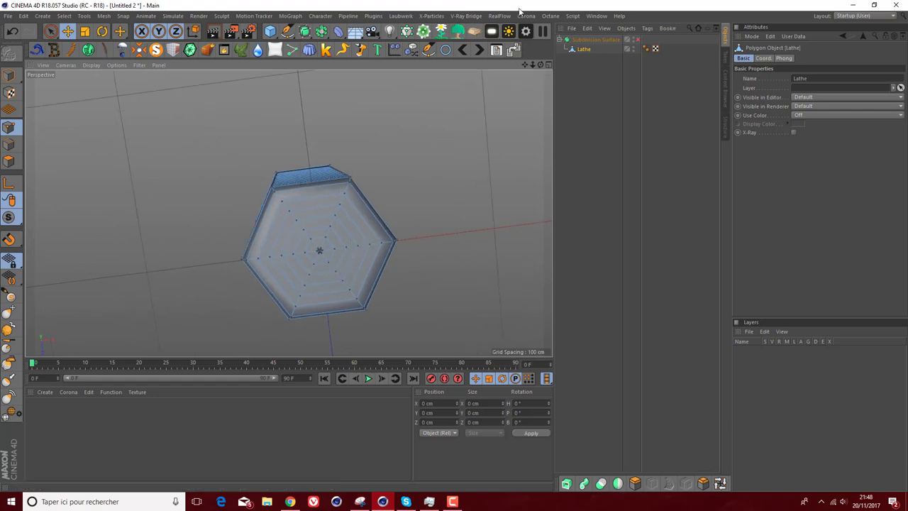
pyautogui.scroll(15, 289, 225)
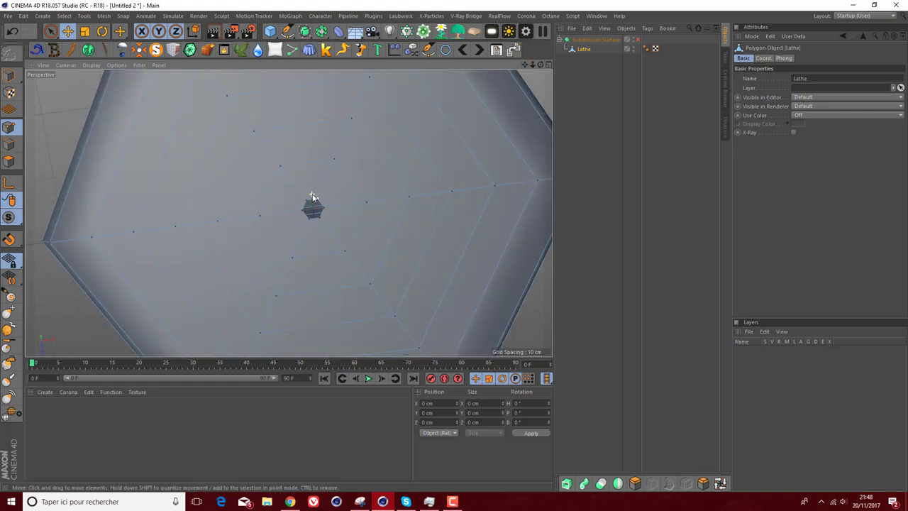
pyautogui.scroll(-8, 318, 211)
pyautogui.scroll(-5, 317, 220)
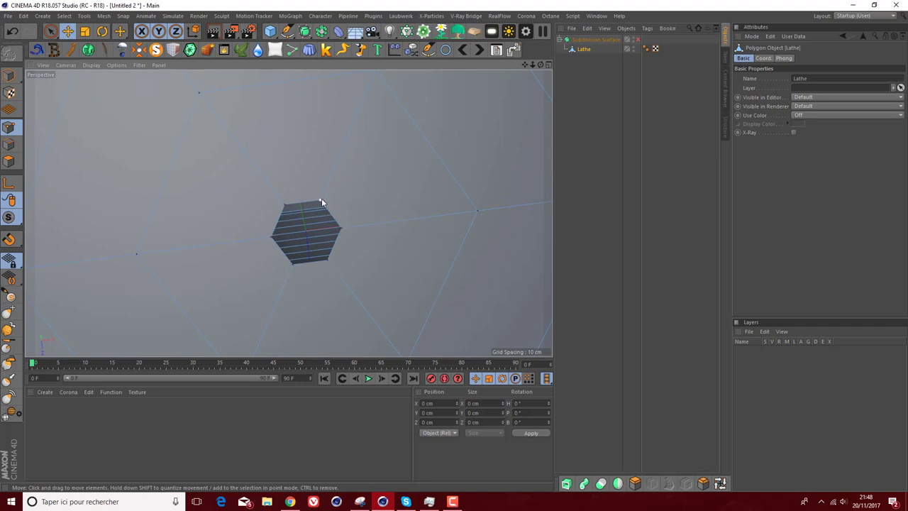
# Step: In Points mode, bridge two base points into a polygon
pyautogui.click(285, 203)
pyautogui.click(11, 130)
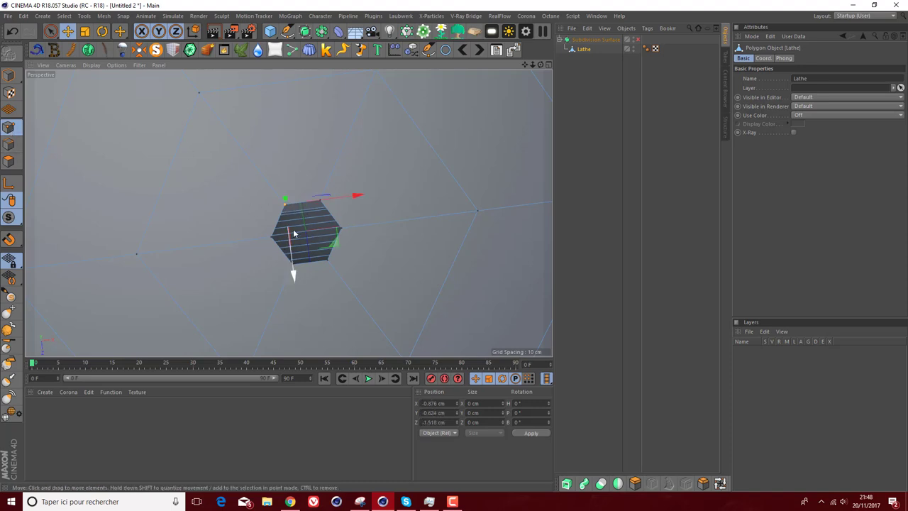
pyautogui.rightClick(293, 217)
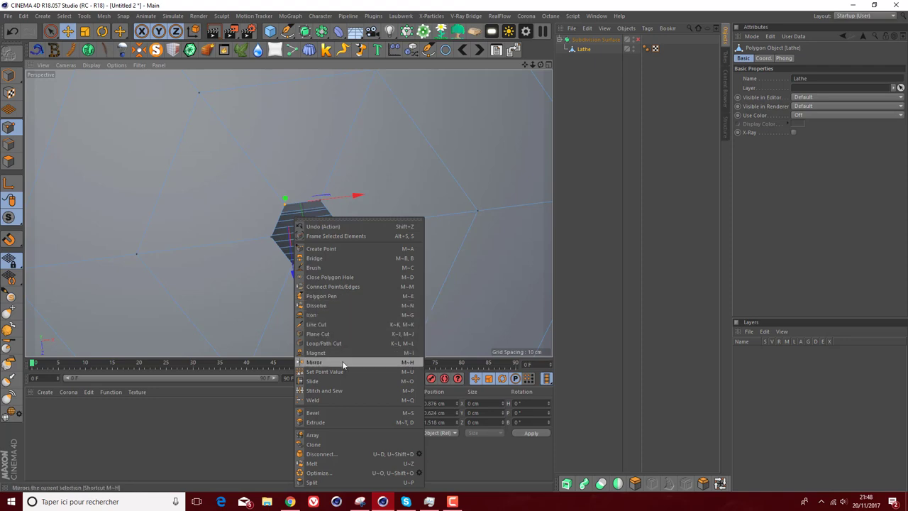
pyautogui.click(324, 257)
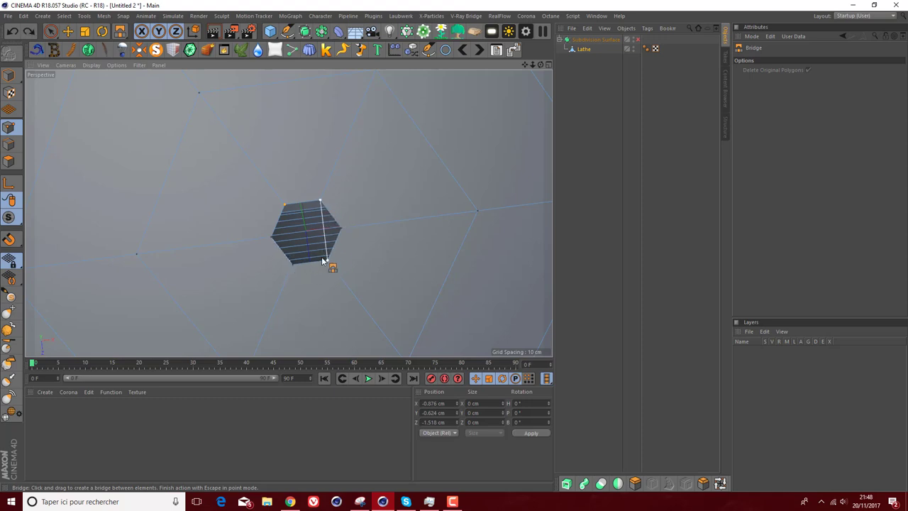
pyautogui.moveTo(285, 207)
pyautogui.mouseDown()
pyautogui.moveTo(278, 247)
pyautogui.moveTo(295, 264)
pyautogui.moveTo(340, 229)
pyautogui.moveTo(323, 247)
pyautogui.mouseUp()
pyautogui.press('Escape')
# Step: Undo the bridged polygon and fill the hexagonal base with Close Polygon Hole
pyautogui.rightClick(316, 226)
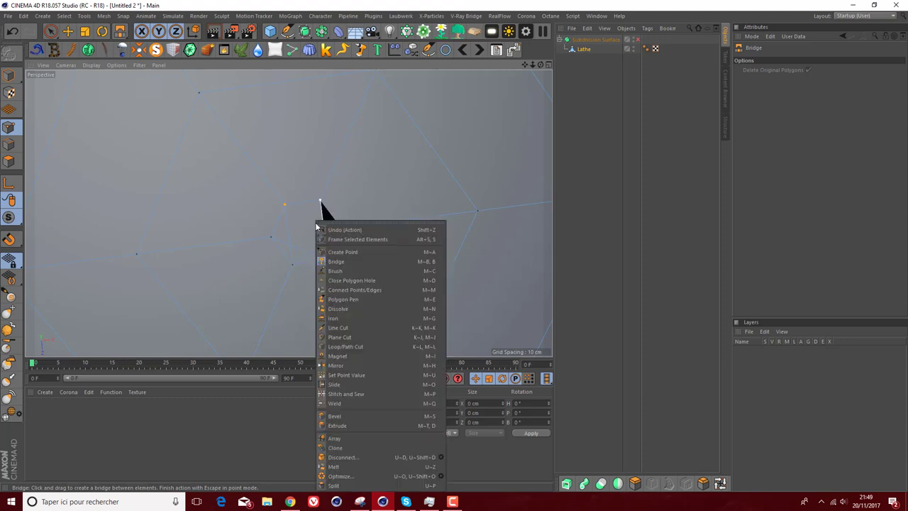
pyautogui.click(363, 280)
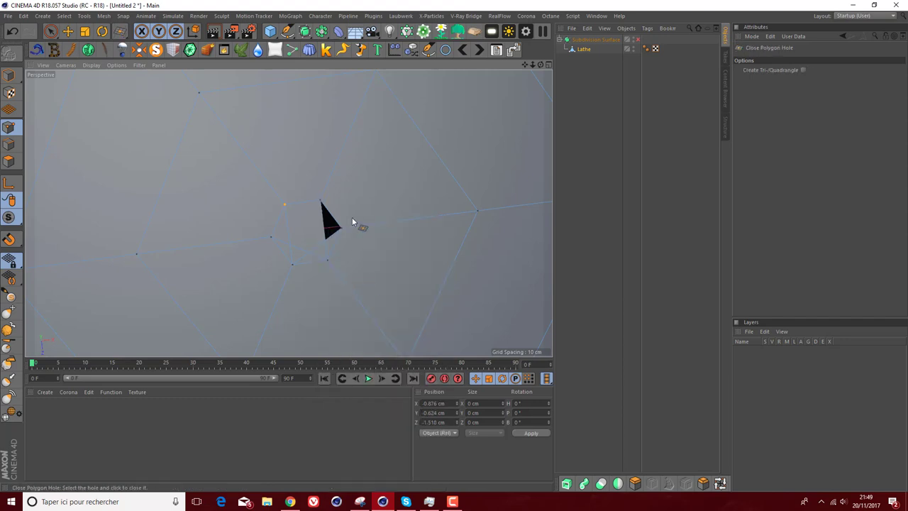
pyautogui.hotkey('ctrl', 'z')
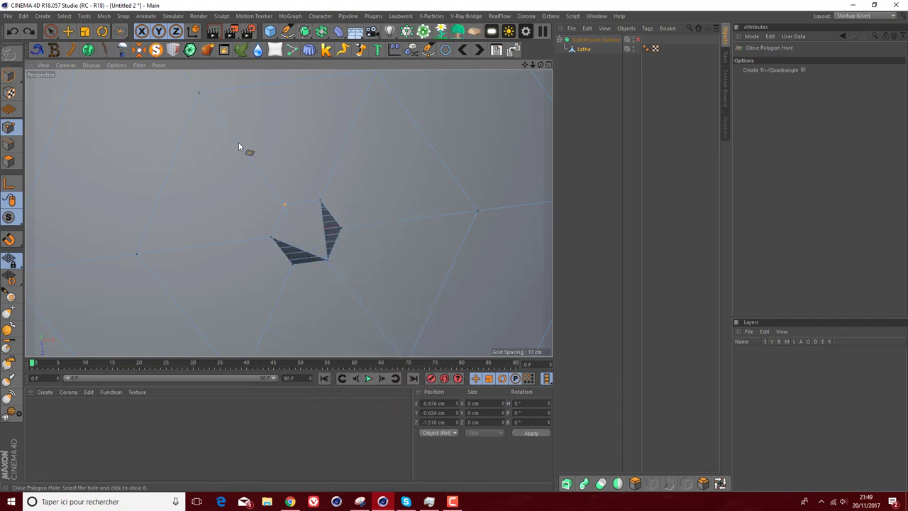
pyautogui.rightClick(289, 222)
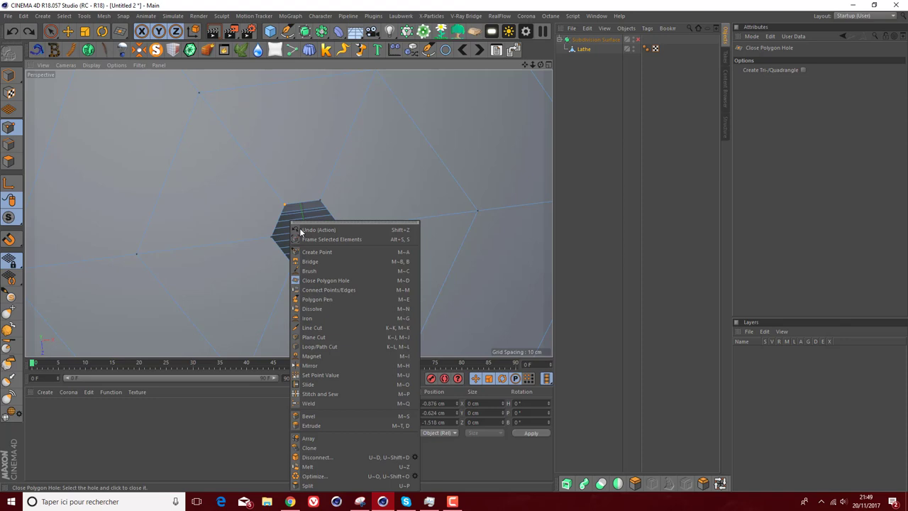
pyautogui.click(319, 280)
pyautogui.click(334, 207)
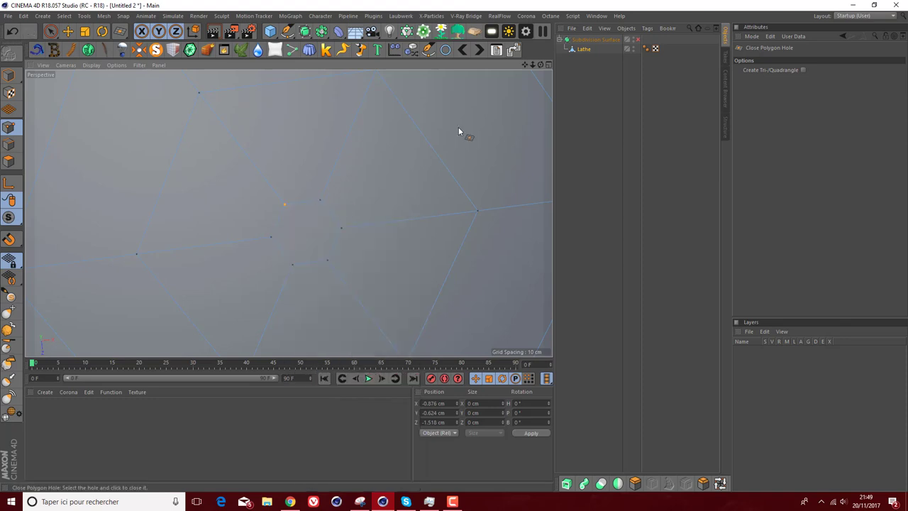
pyautogui.scroll(-5, 288, 212)
pyautogui.scroll(5, 288, 213)
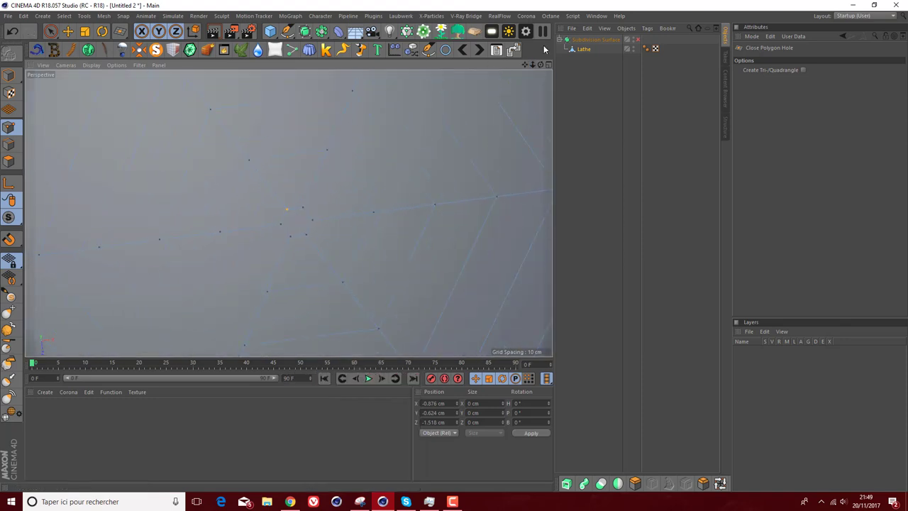
# Step: Return to Model mode, enable Live Selection, and orbit to see the whole hexagonal base
pyautogui.click(11, 76)
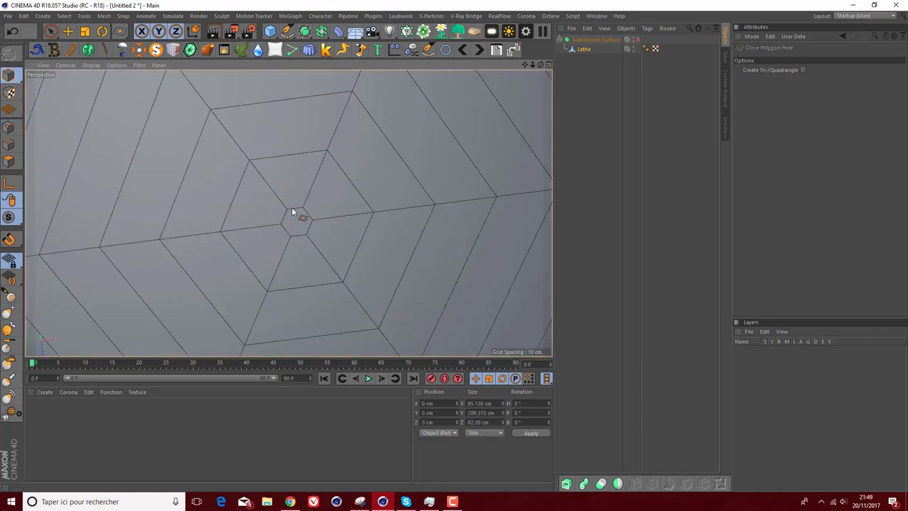
pyautogui.scroll(-3, 288, 213)
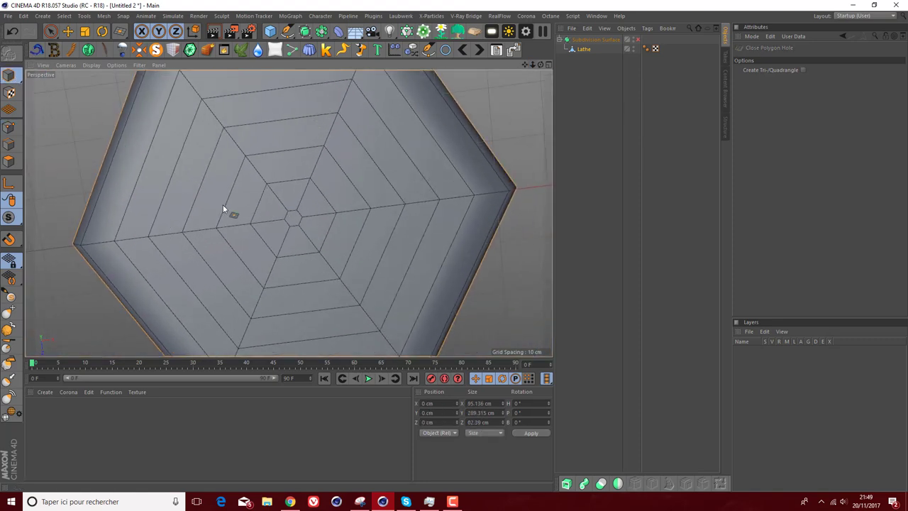
pyautogui.moveTo(538, 65); pyautogui.dragTo(444, 105)
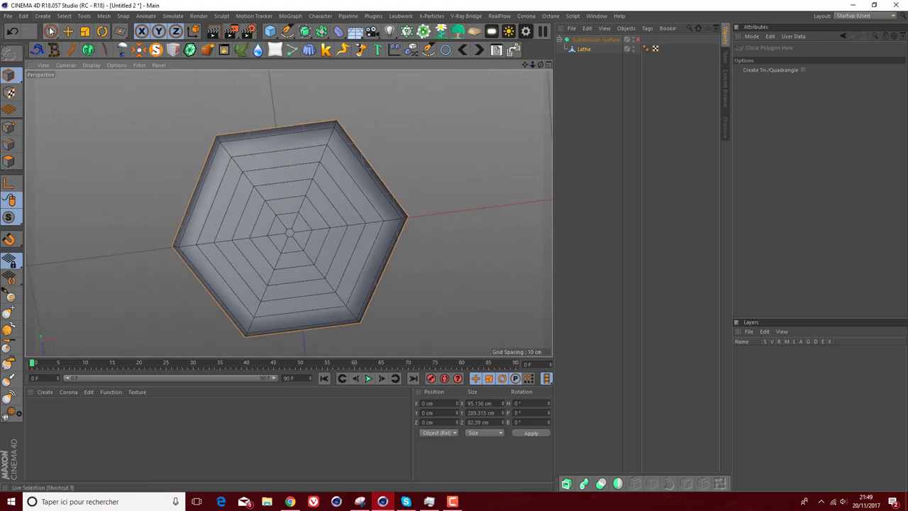
pyautogui.click(51, 30)
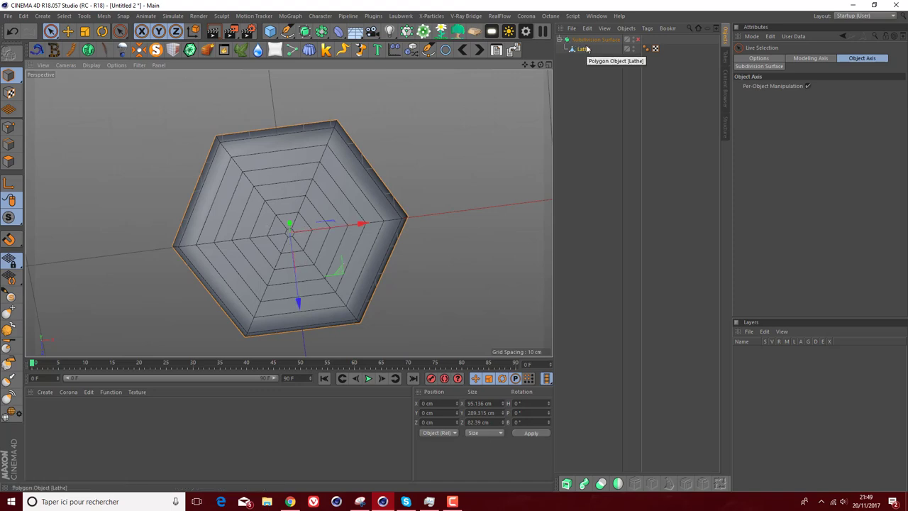
pyautogui.moveTo(541, 64); pyautogui.dragTo(289, 213)
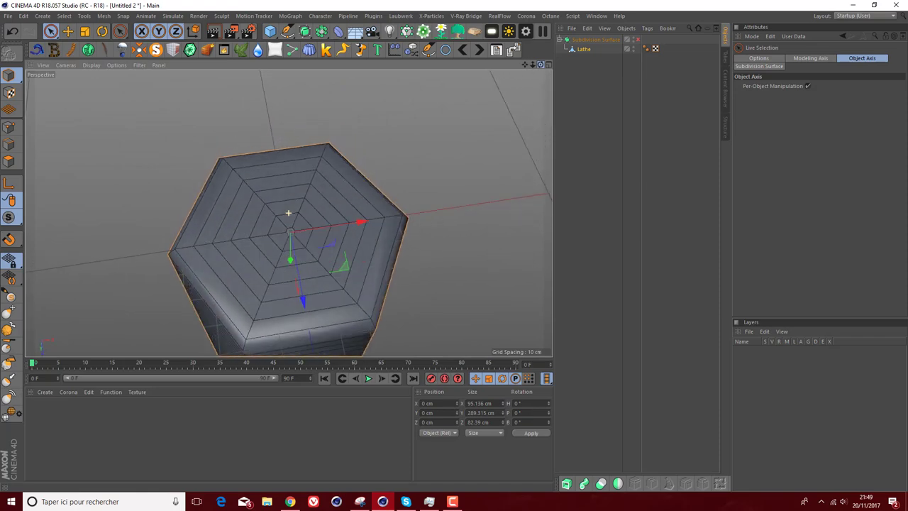
# Step: Select the Lathe in Polygons mode and pick the faces of one triangular base sector
pyautogui.click(583, 49)
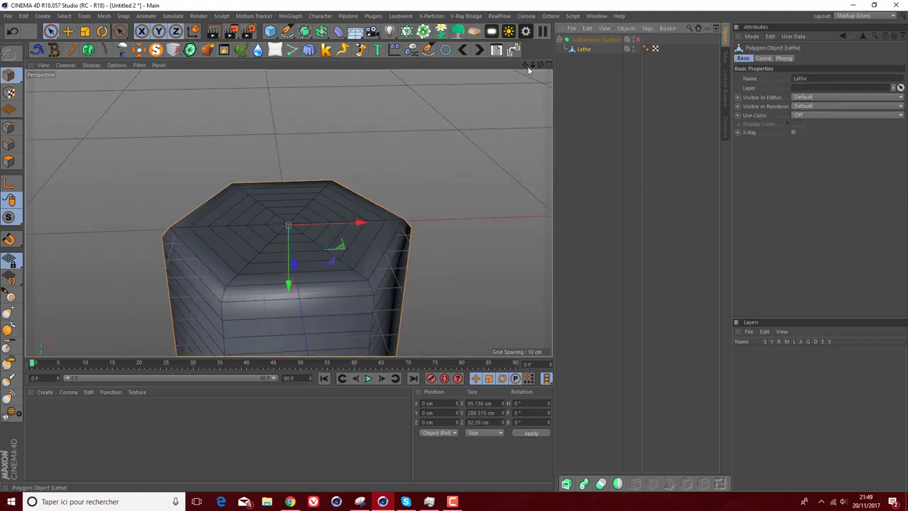
pyautogui.click(9, 161)
pyautogui.moveTo(543, 64)
pyautogui.mouseDown()
pyautogui.moveTo(288, 213)
pyautogui.moveTo(376, 275)
pyautogui.mouseUp()
pyautogui.click(376, 276)
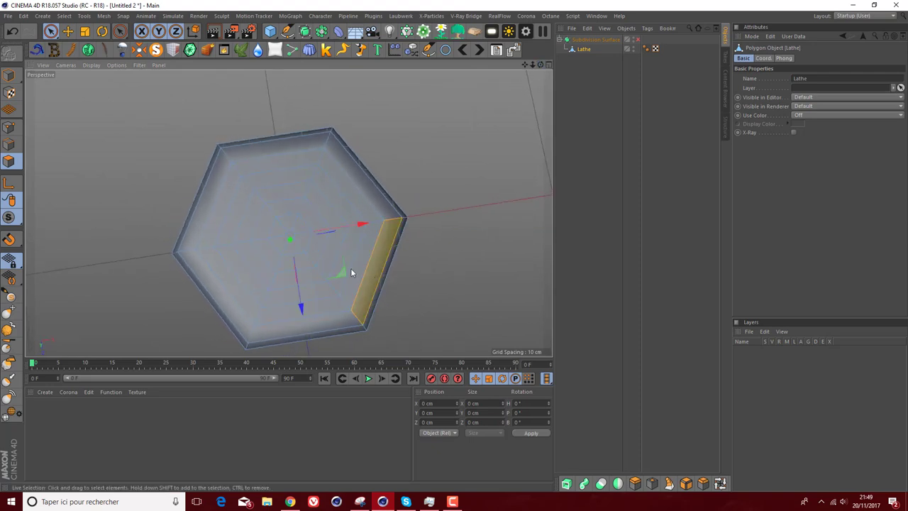
pyautogui.click(301, 238)
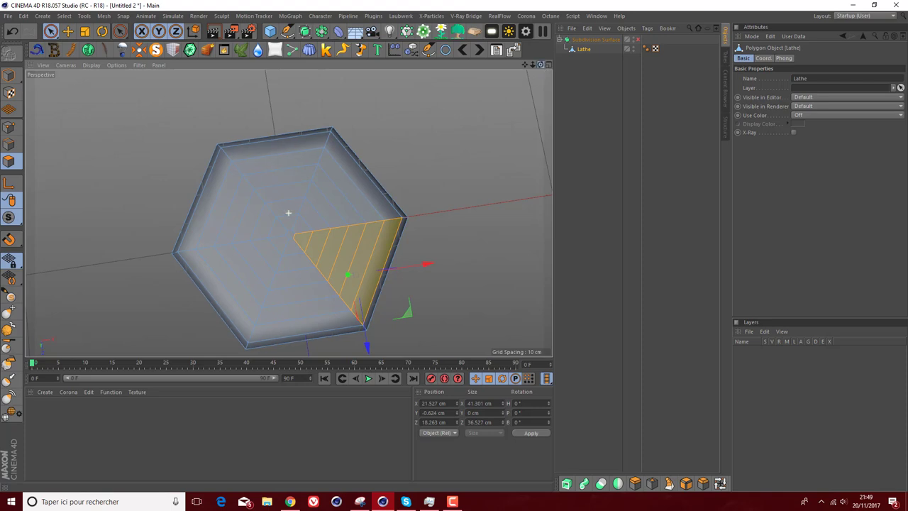
pyautogui.keyDown('alt'); pyautogui.moveTo(288, 213); pyautogui.dragTo(288, 290); pyautogui.keyUp('alt')
# Step: Melt the first, upper-right and top base sectors each into a single triangle
pyautogui.rightClick(334, 252)
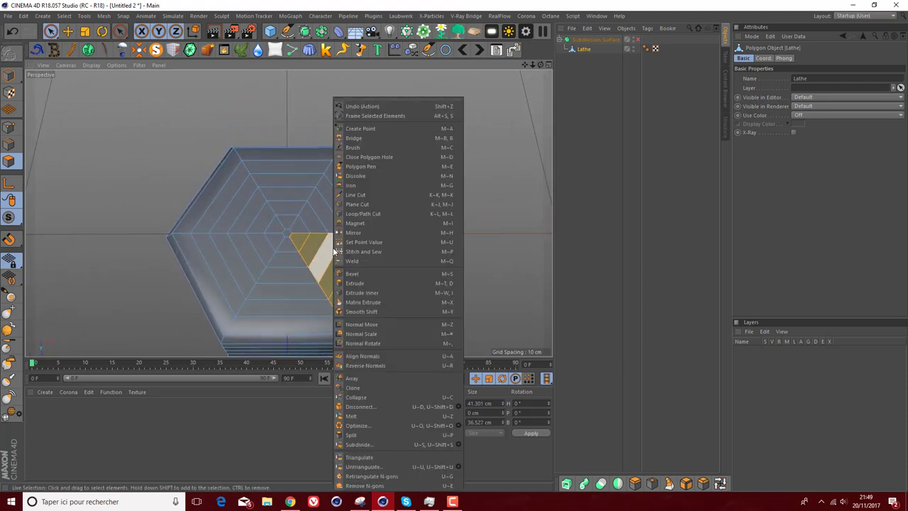
pyautogui.click(350, 416)
pyautogui.moveTo(348, 197)
pyautogui.mouseDown()
pyautogui.moveTo(307, 227)
pyautogui.moveTo(286, 165)
pyautogui.mouseUp()
pyautogui.rightClick(329, 205)
pyautogui.click(342, 415)
pyautogui.rightClick(287, 164)
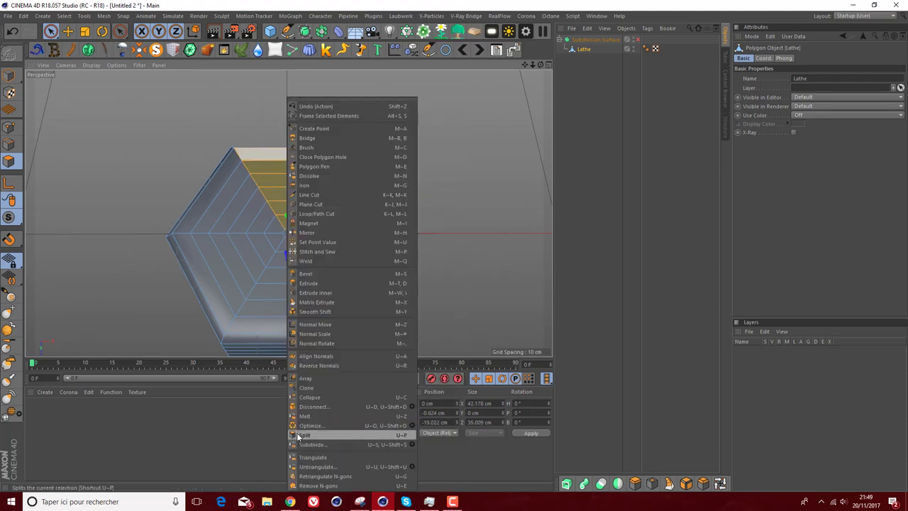
pyautogui.click(301, 416)
# Step: Undo an accidental Split on the upper-left sector and melt the lower-left sector into one triangle
pyautogui.moveTo(271, 221); pyautogui.dragTo(224, 164)
pyautogui.rightClick(224, 165)
pyautogui.click(238, 426)
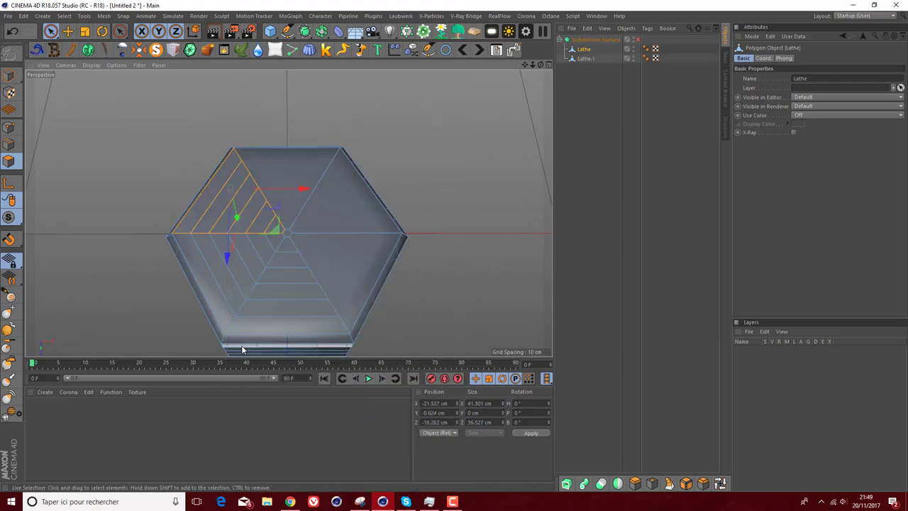
pyautogui.hotkey('ctrl', 'z')
pyautogui.rightClick(227, 312)
pyautogui.press('Escape')
pyautogui.click(252, 263)
pyautogui.rightClick(253, 262)
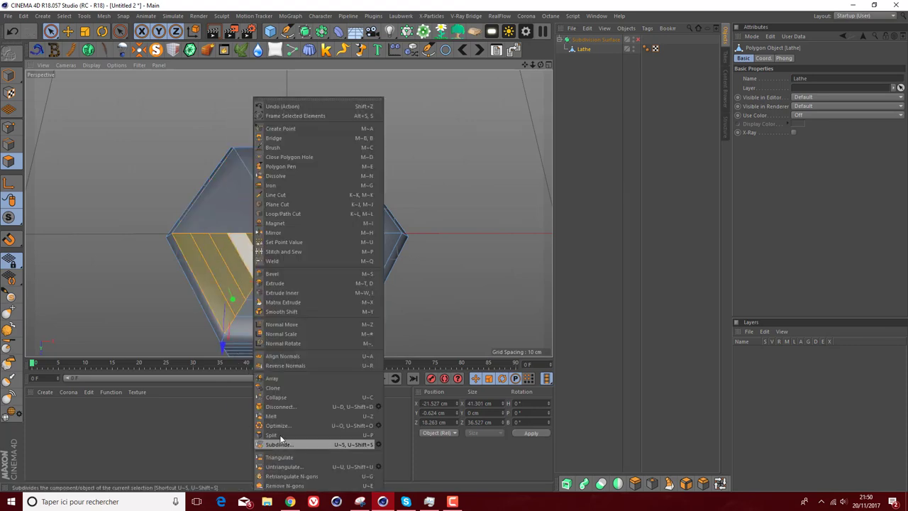
pyautogui.click(281, 440)
pyautogui.rightClick(285, 319)
pyautogui.press('Escape')
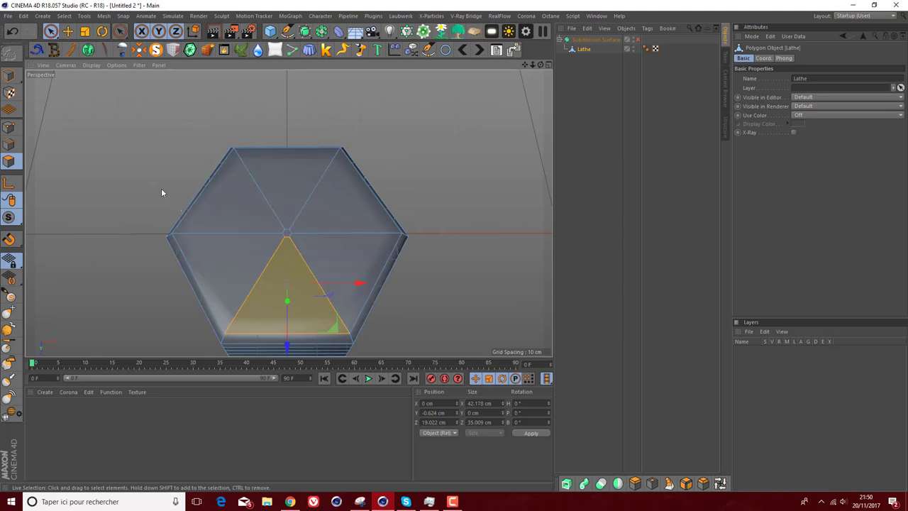
# Step: Live Select all six triangular base faces
pyautogui.click(720, 483)
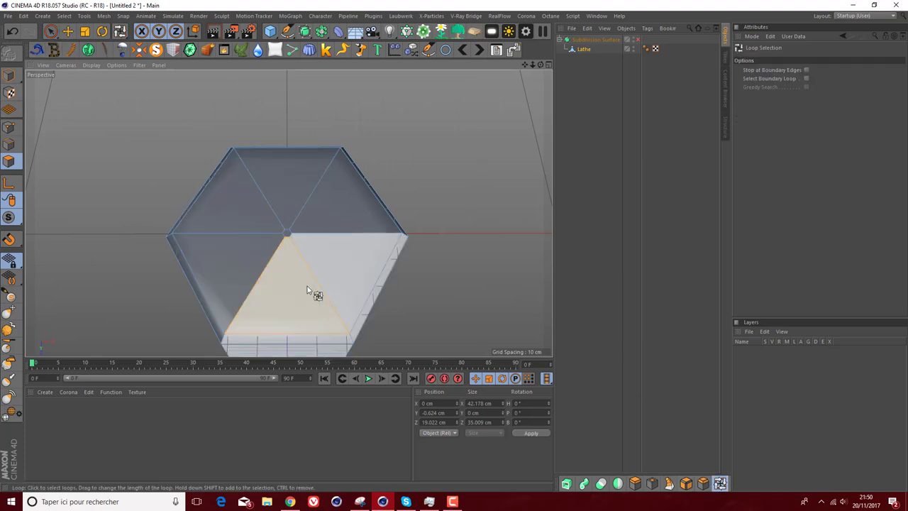
pyautogui.click(67, 31)
pyautogui.press('9')
pyautogui.moveTo(263, 264)
pyautogui.mouseDown()
pyautogui.moveTo(283, 286)
pyautogui.moveTo(249, 229)
pyautogui.mouseUp()
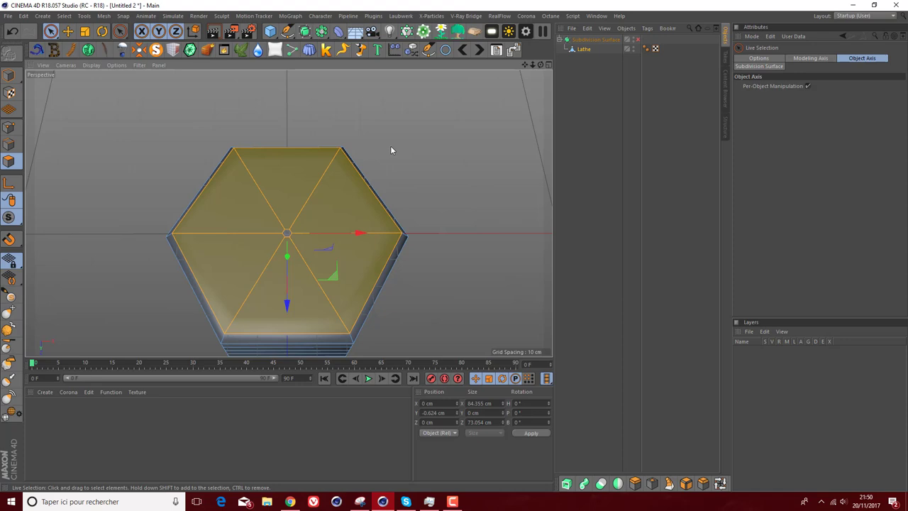
# Step: Apply Extrude Inner with a 0.5 cm offset to the six triangles, then orbit to check
pyautogui.rightClick(420, 170)
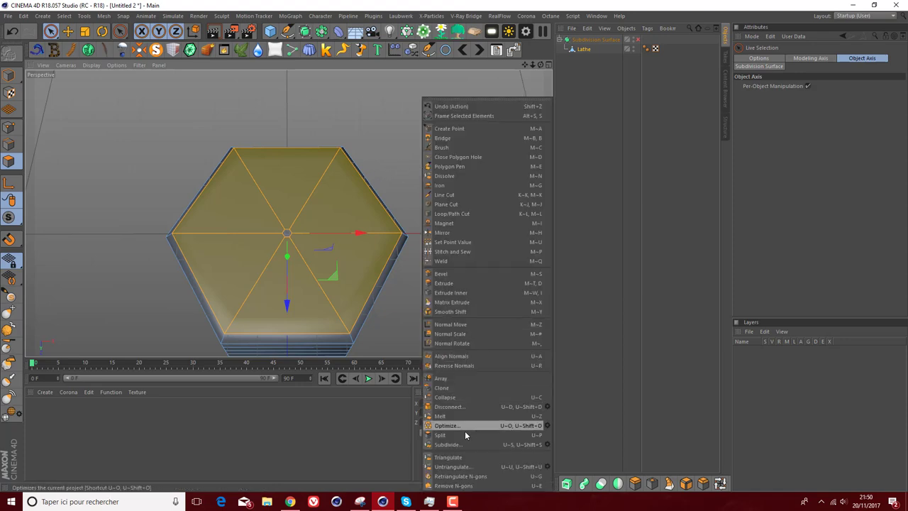
pyautogui.click(443, 293)
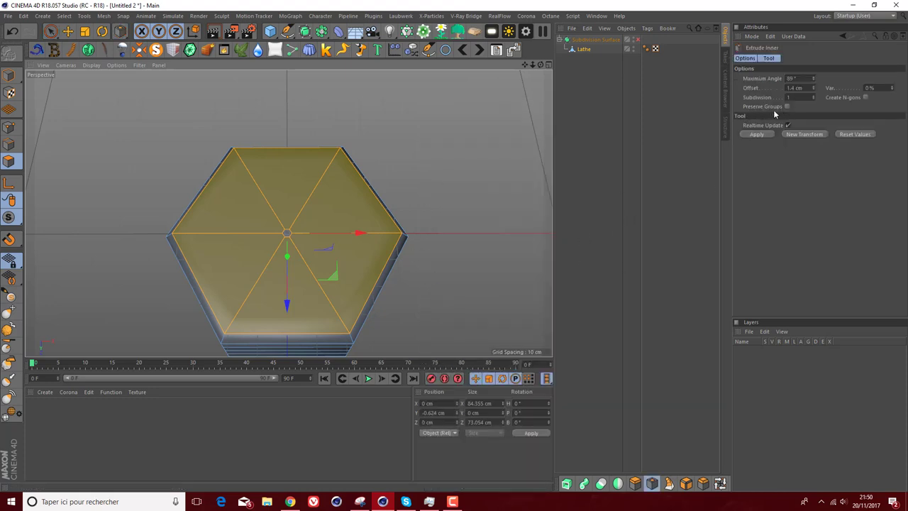
pyautogui.moveTo(476, 138)
pyautogui.mouseDown()
pyautogui.moveTo(511, 138)
pyautogui.moveTo(481, 137)
pyautogui.mouseUp()
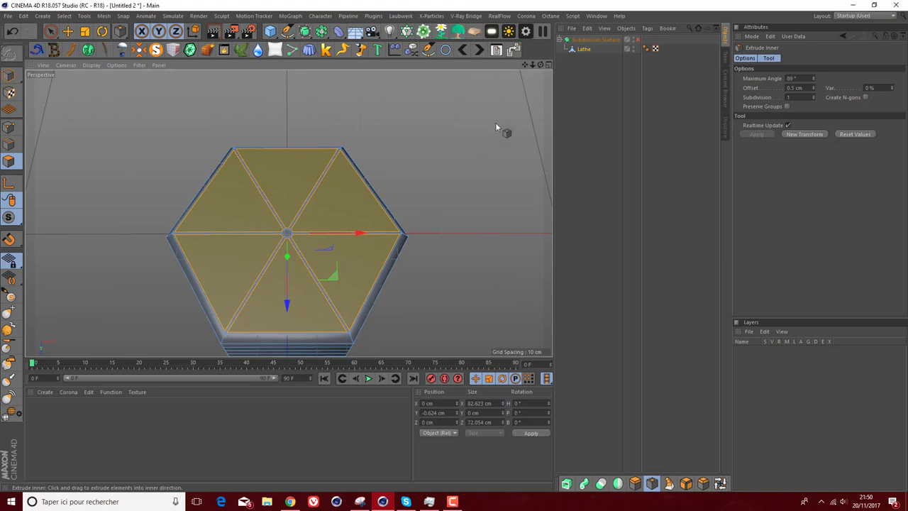
pyautogui.moveTo(540, 65)
pyautogui.mouseDown()
pyautogui.moveTo(541, 107)
pyautogui.moveTo(518, 106)
pyautogui.mouseUp()
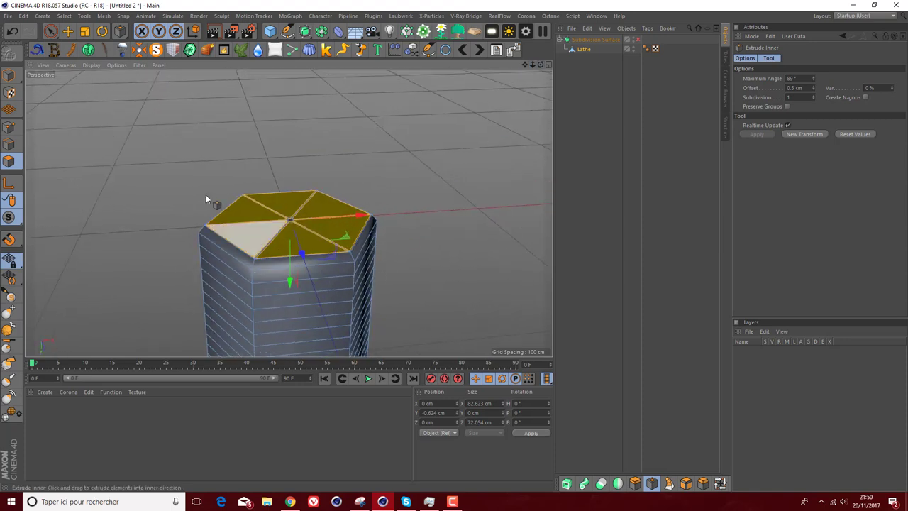
# Step: Raise the inset face about 24.7 cm on Y and scale it to 70.725 × 61.678 cm
pyautogui.press('e')
pyautogui.moveTo(292, 283)
pyautogui.mouseDown()
pyautogui.moveTo(294, 241)
pyautogui.moveTo(277, 235)
pyautogui.mouseUp()
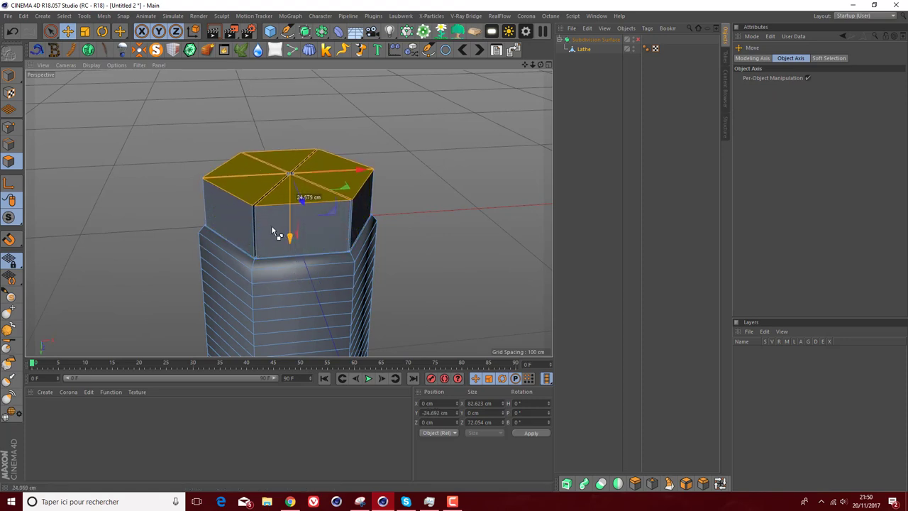
pyautogui.press('t')
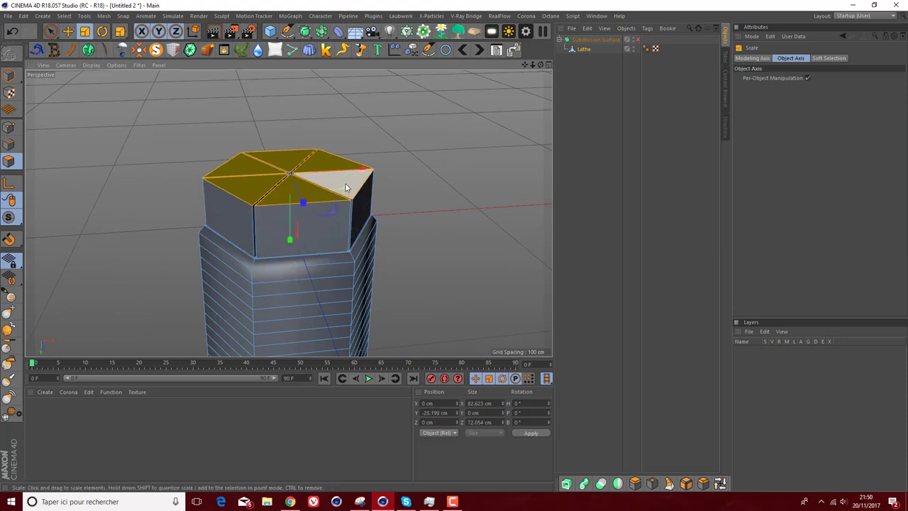
pyautogui.moveTo(346, 187); pyautogui.dragTo(326, 186)
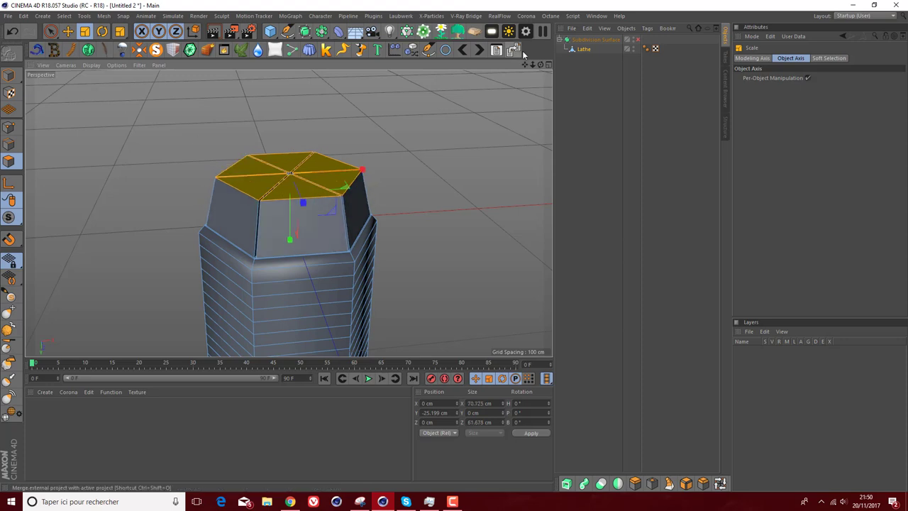
pyautogui.moveTo(540, 64); pyautogui.dragTo(288, 213)
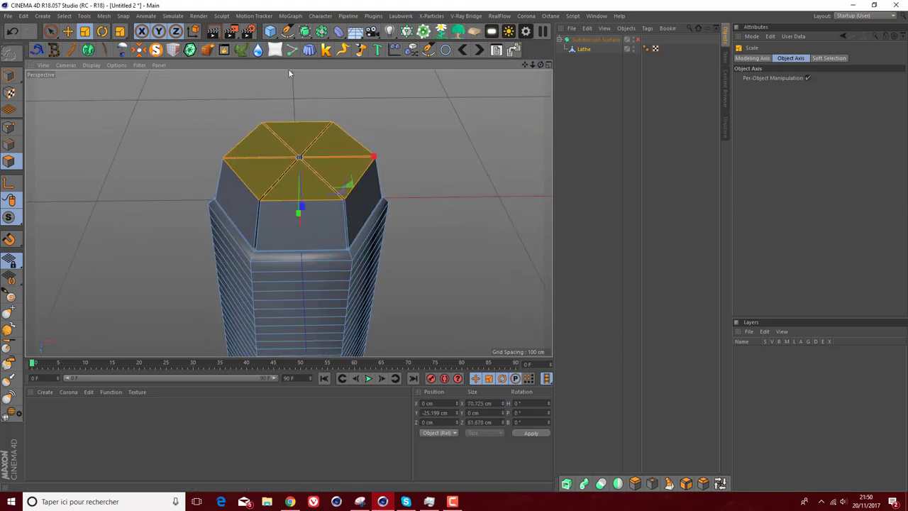
# Step: Enable Soft Selection (Surface, 100 cm radius, 100% strength), test-scale the top, and undo it
pyautogui.click(753, 58)
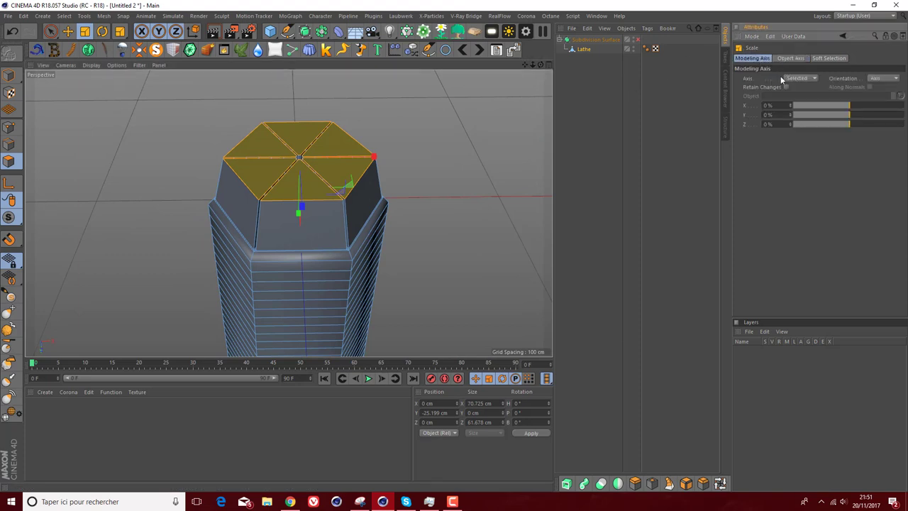
pyautogui.click(823, 58)
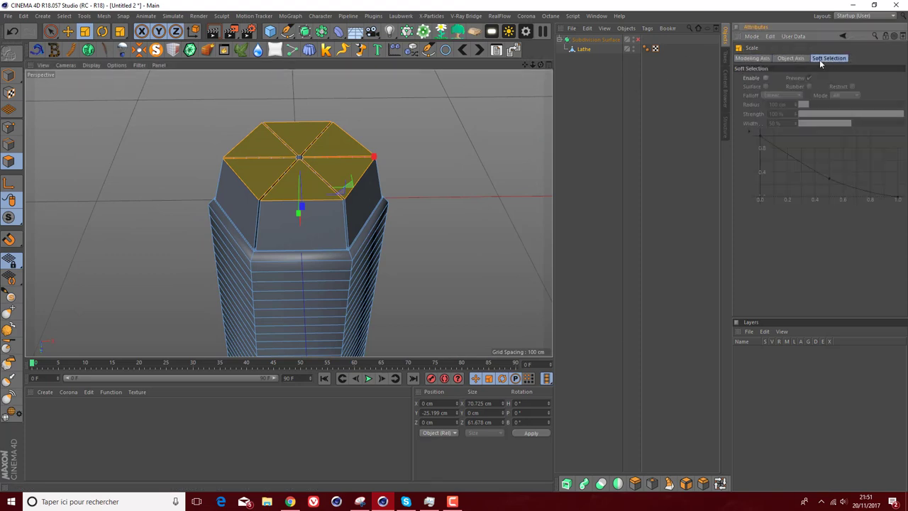
pyautogui.click(766, 78)
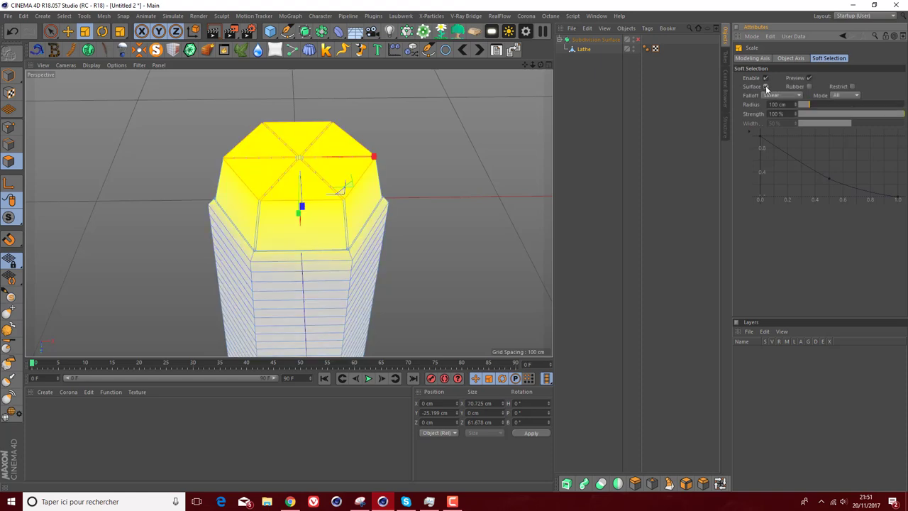
pyautogui.moveTo(488, 178); pyautogui.dragTo(446, 166)
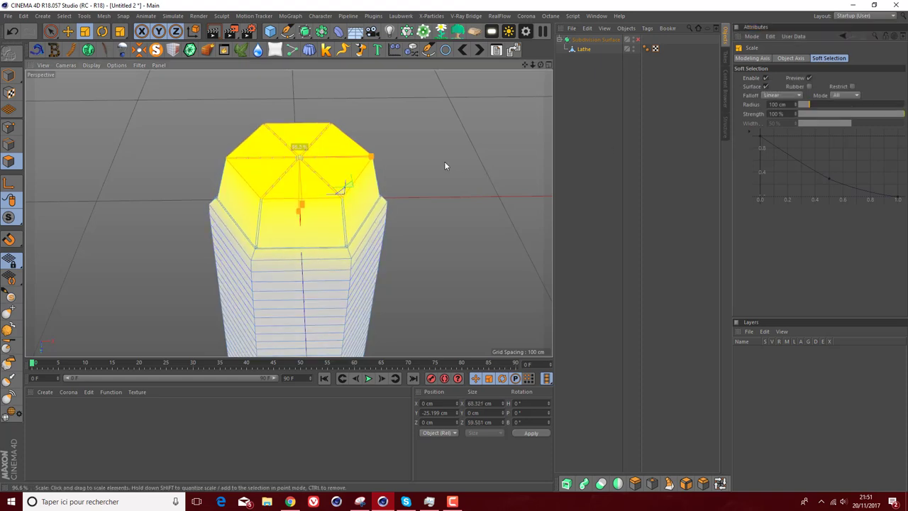
pyautogui.click(14, 32)
pyautogui.click(790, 58)
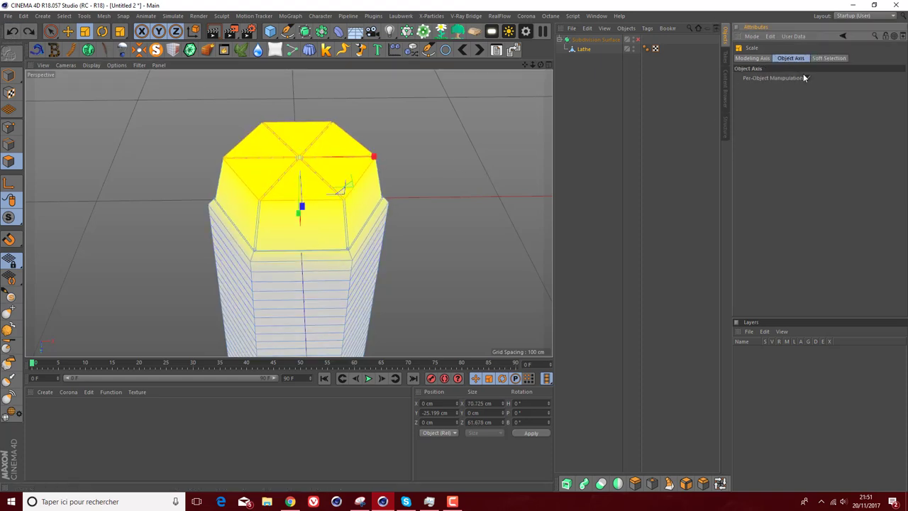
pyautogui.moveTo(492, 93); pyautogui.dragTo(410, 104)
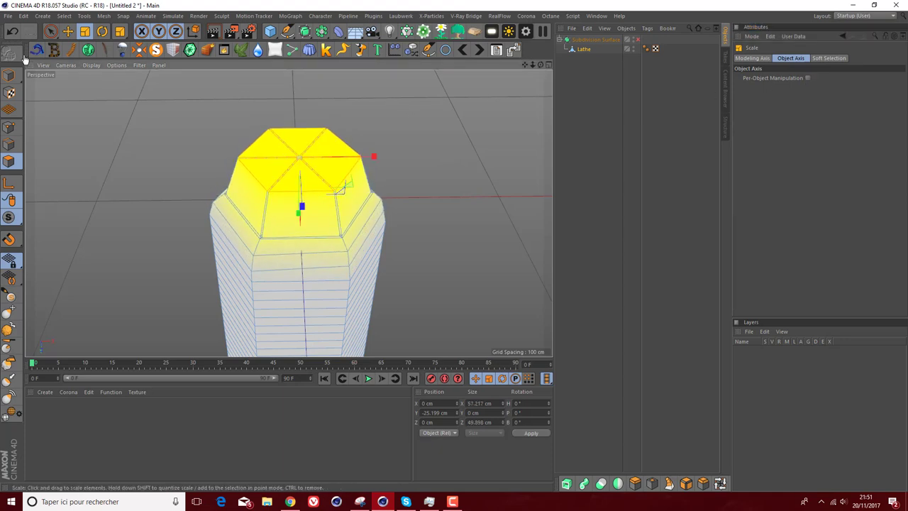
pyautogui.click(14, 33)
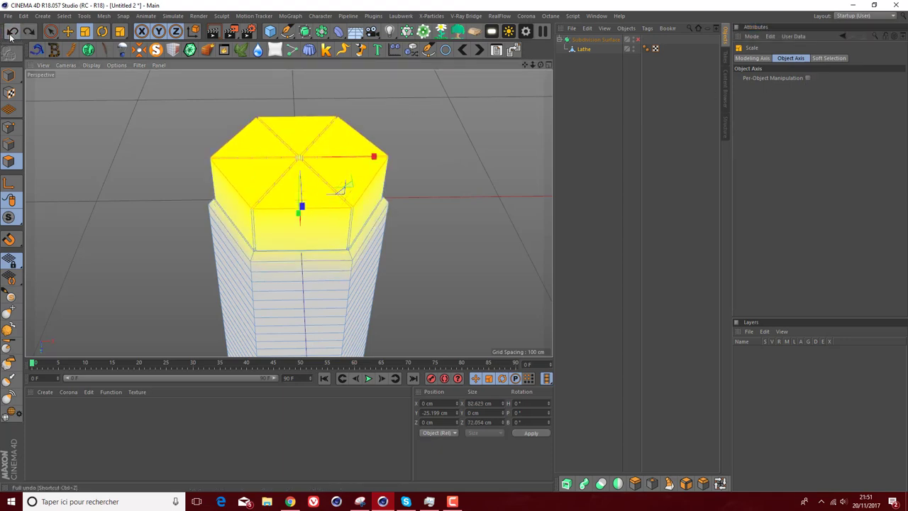
pyautogui.click(13, 33)
pyautogui.click(28, 34)
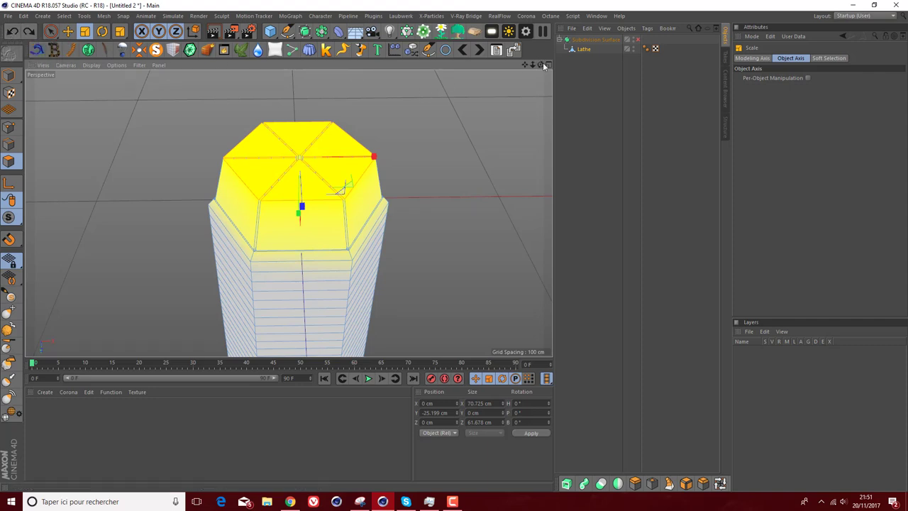
# Step: Undo the trial cap enlargement and switch Soft Selection off
pyautogui.moveTo(540, 65)
pyautogui.mouseDown()
pyautogui.moveTo(539, 128)
pyautogui.moveTo(539, 78)
pyautogui.mouseUp()
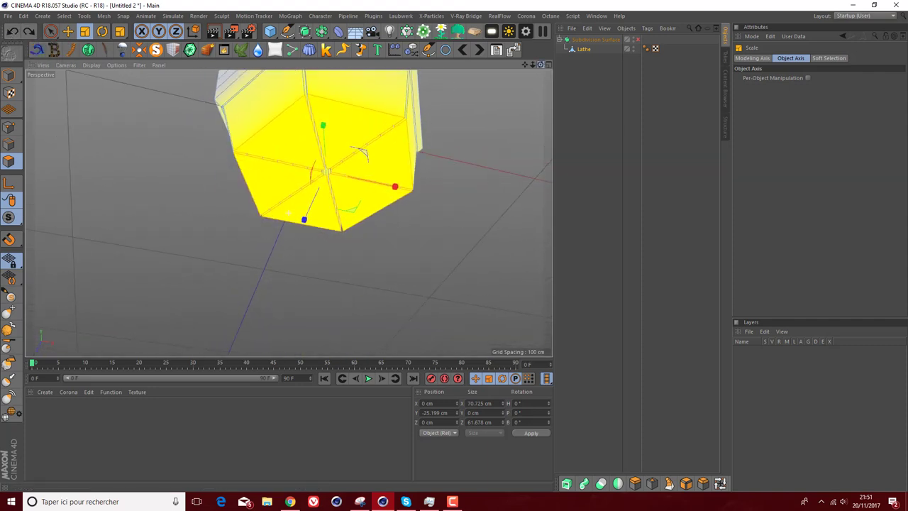
pyautogui.moveTo(292, 211); pyautogui.dragTo(333, 209)
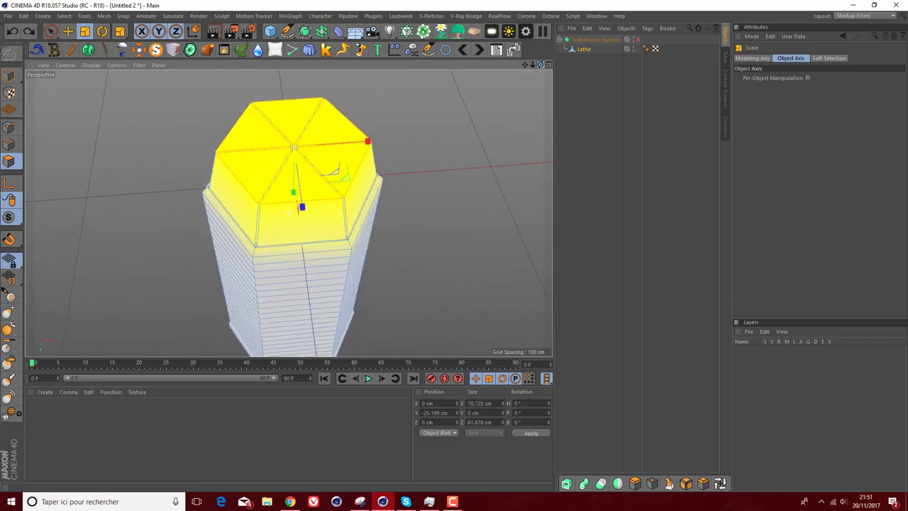
pyautogui.click(11, 32)
pyautogui.click(12, 34)
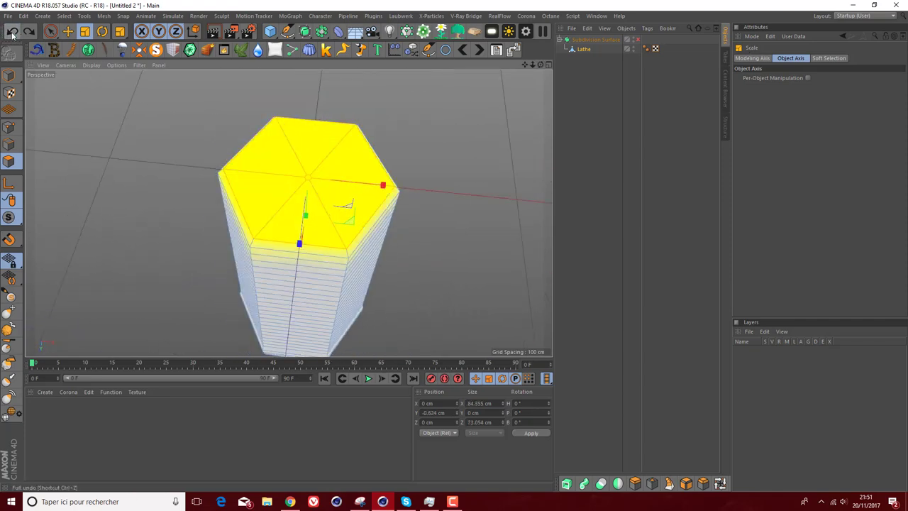
pyautogui.click(764, 59)
pyautogui.click(790, 59)
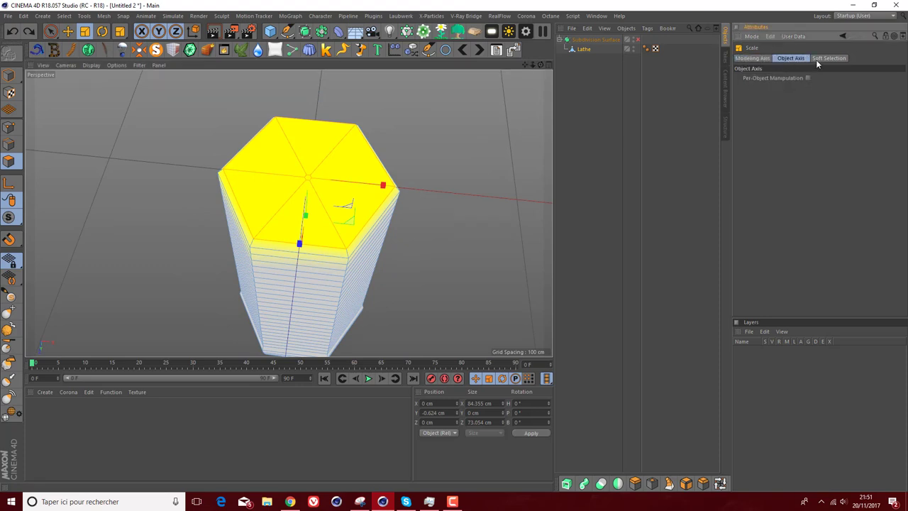
pyautogui.click(823, 59)
pyautogui.click(765, 78)
pyautogui.click(791, 59)
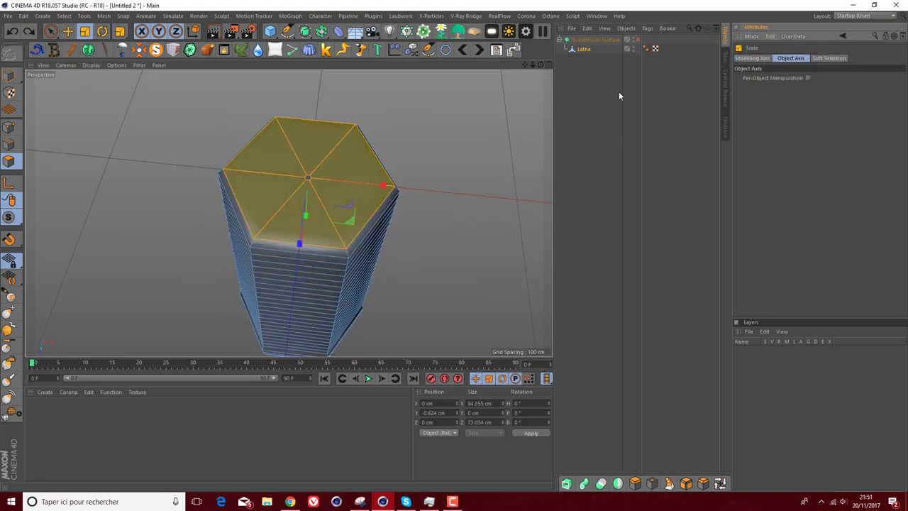
# Step: With the whole hexagon cap selected, inset its faces slightly using Extrude Inner
pyautogui.moveTo(540, 64); pyautogui.dragTo(587, 64)
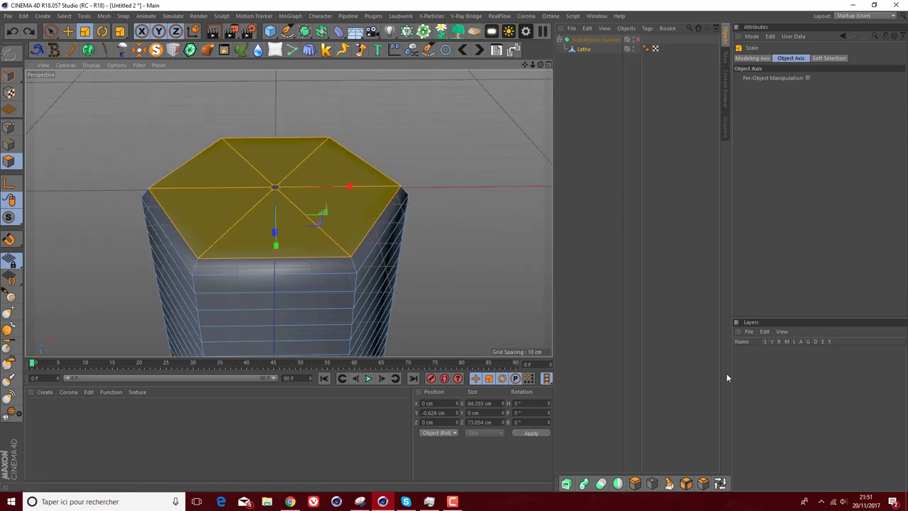
pyautogui.click(704, 483)
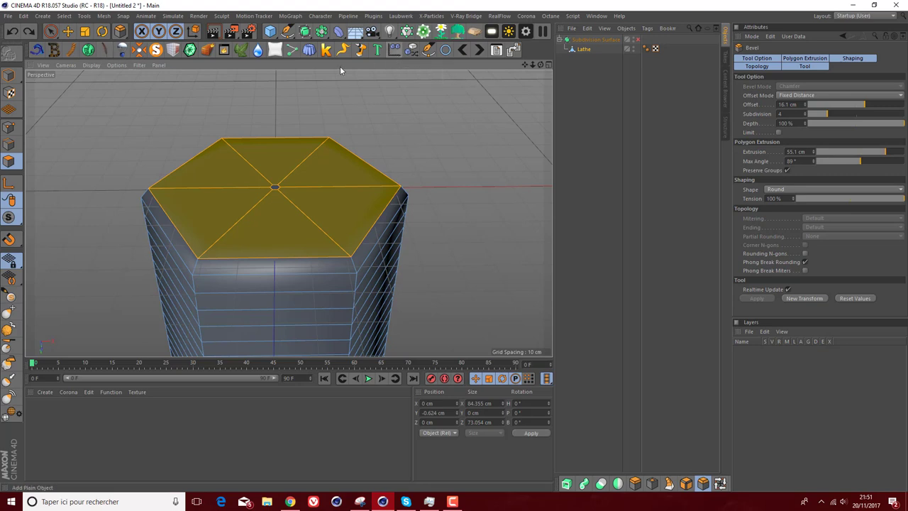
pyautogui.hotkey('ctrl', 'z')
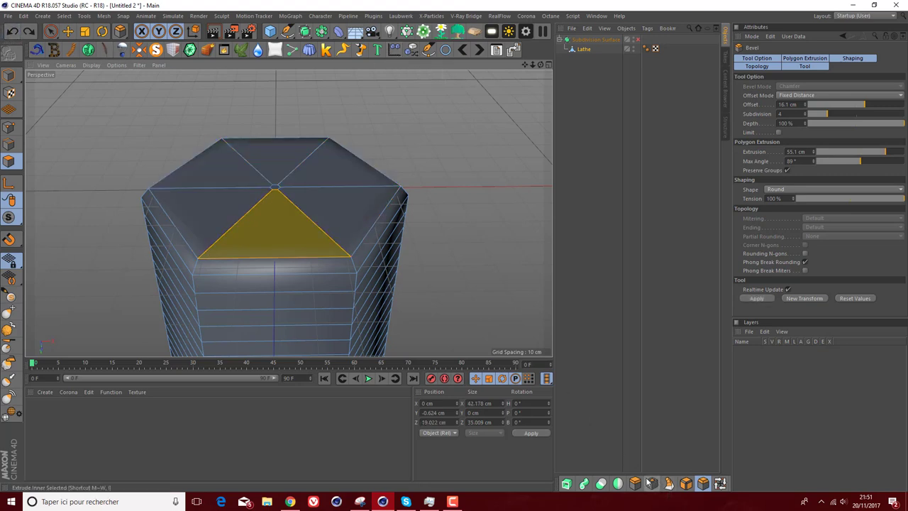
pyautogui.hotkey('ctrl', 'y')
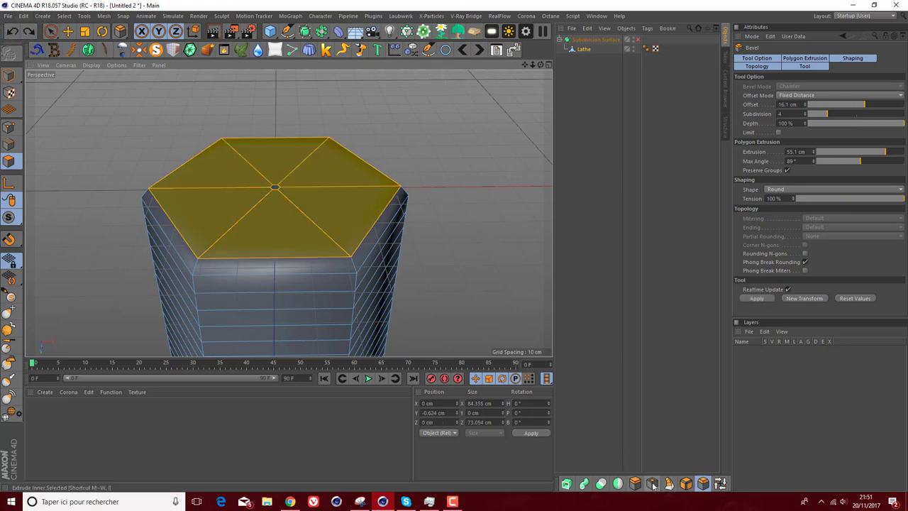
pyautogui.click(652, 484)
pyautogui.click(474, 206)
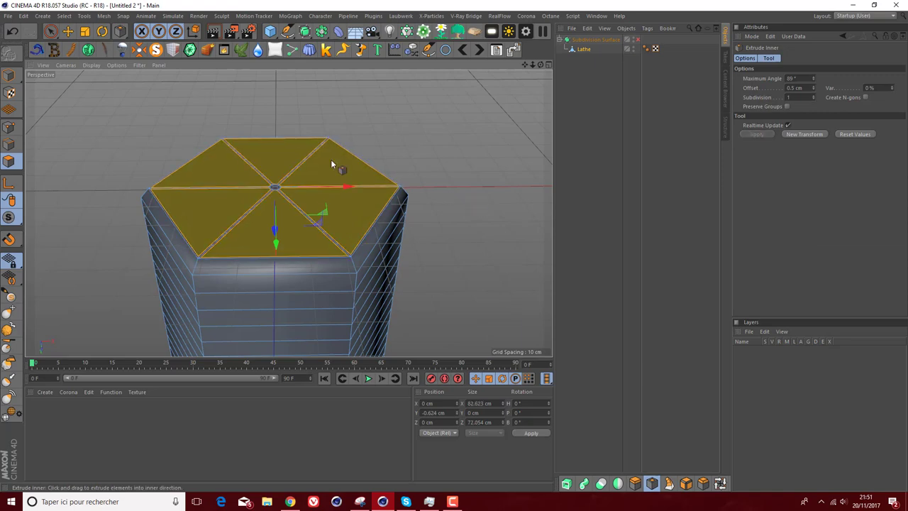
pyautogui.scroll(2, 282, 195)
pyautogui.scroll(5, 278, 193)
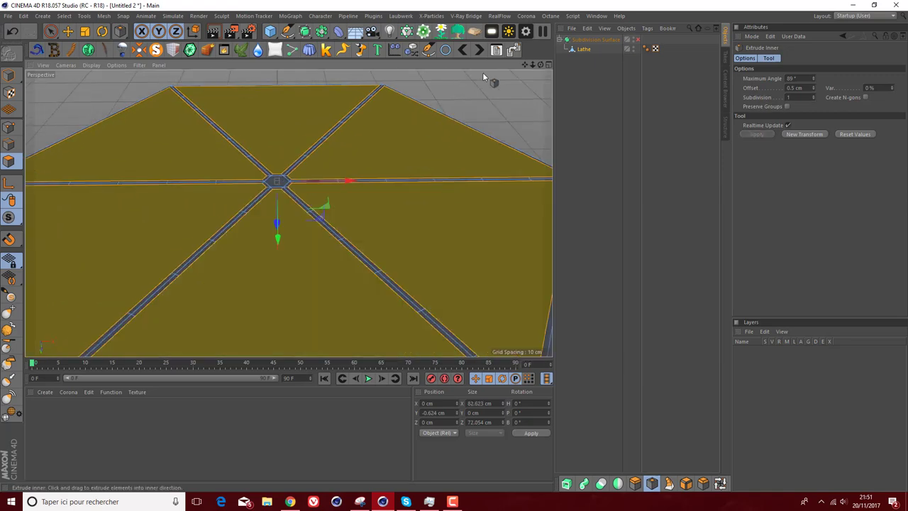
pyautogui.scroll(-4, 289, 213)
pyautogui.scroll(1, 289, 213)
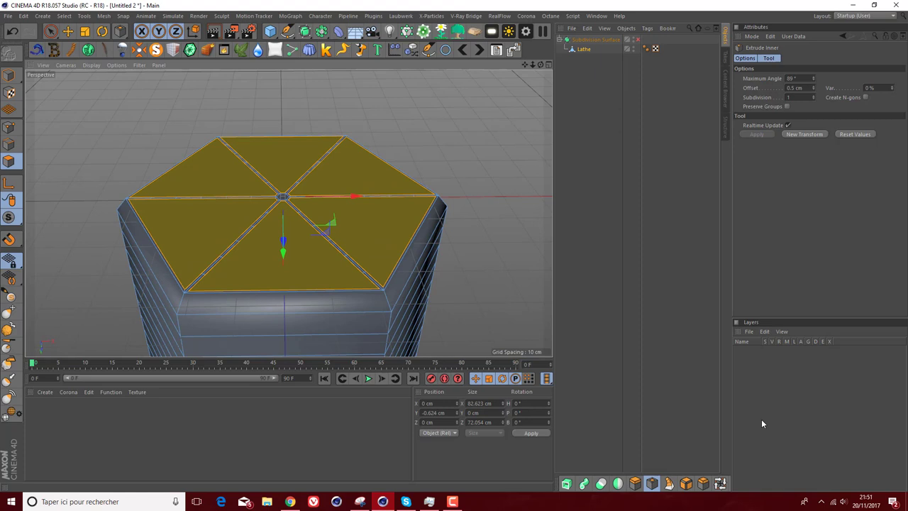
# Step: Try a Bevel on the cap (4.98 cm offset, 4 subdivisions, 4.98 cm extrusion), then undo it
pyautogui.click(703, 484)
pyautogui.moveTo(283, 213); pyautogui.dragTo(337, 212)
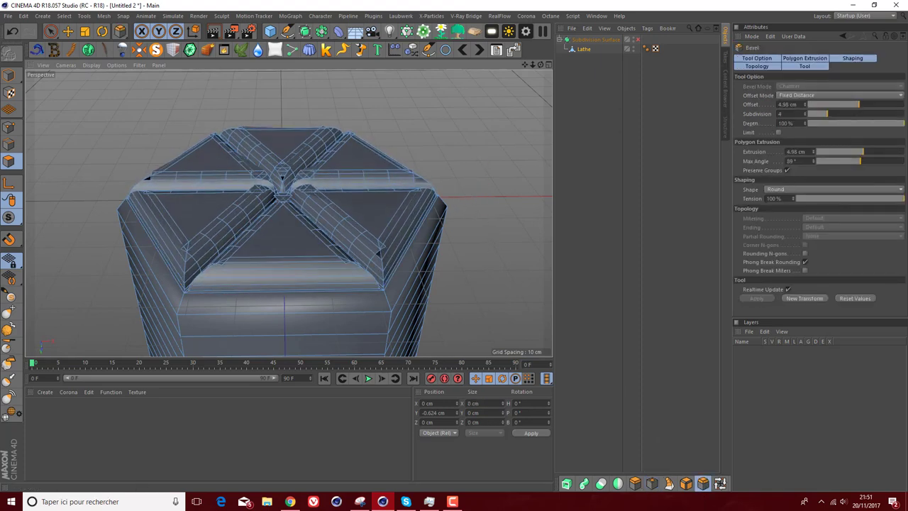
pyautogui.scroll(2, 412, 191)
pyautogui.scroll(2, 355, 243)
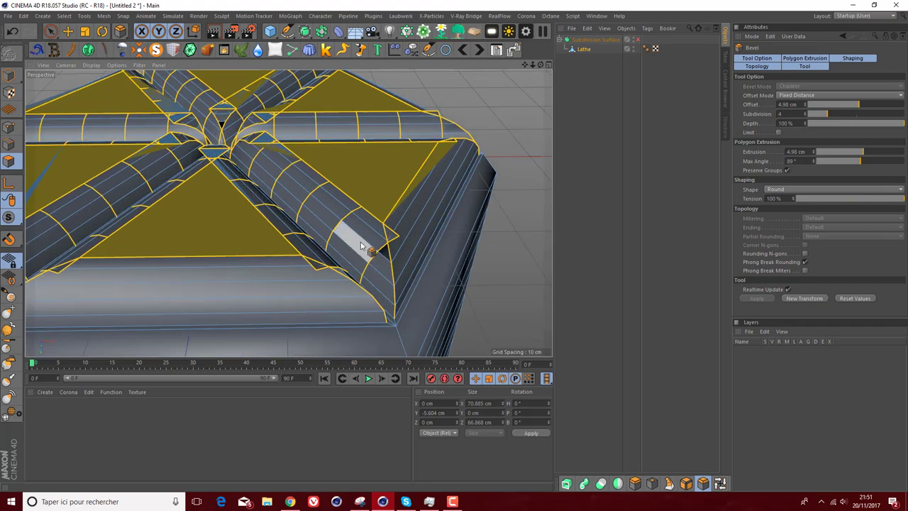
pyautogui.scroll(-5, 355, 246)
pyautogui.scroll(2, 353, 247)
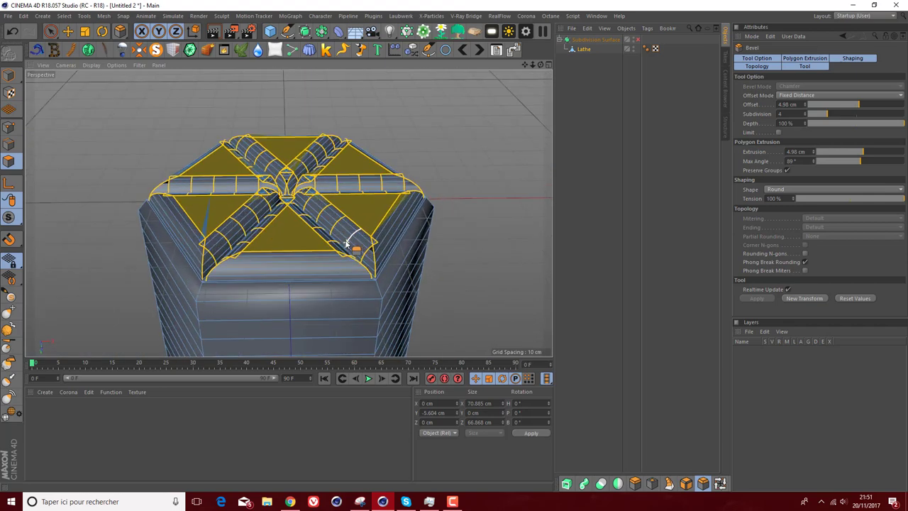
pyautogui.click(12, 31)
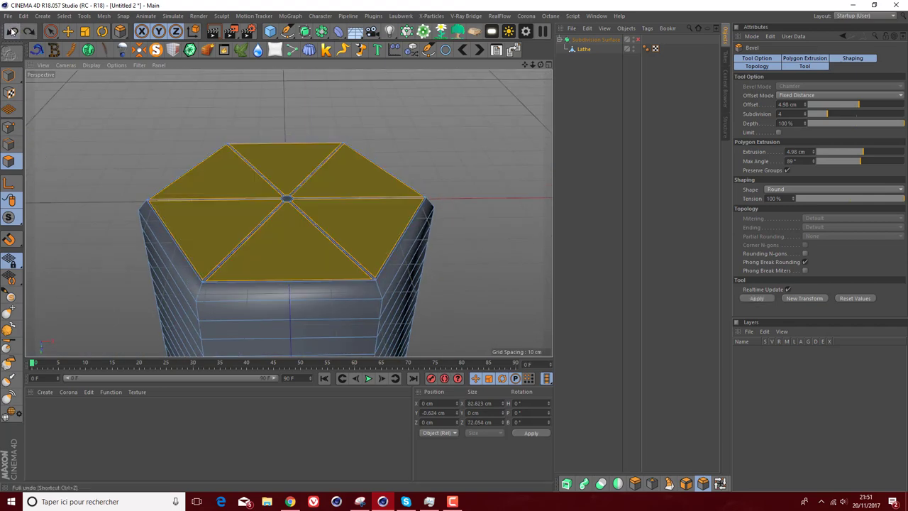
# Step: In Points mode, Optimize the bottle mesh, then try a 4.9 cm, 4-subdivision bevel on the cap
pyautogui.click(8, 128)
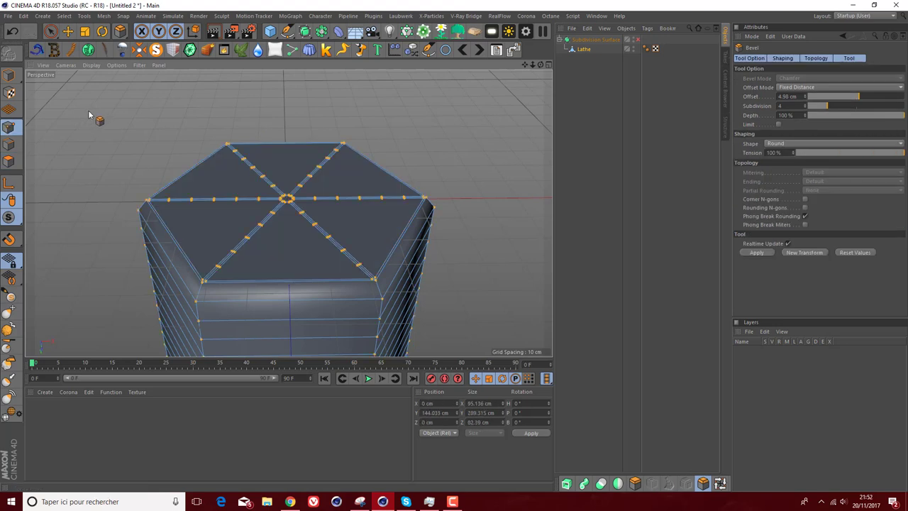
pyautogui.rightClick(101, 104)
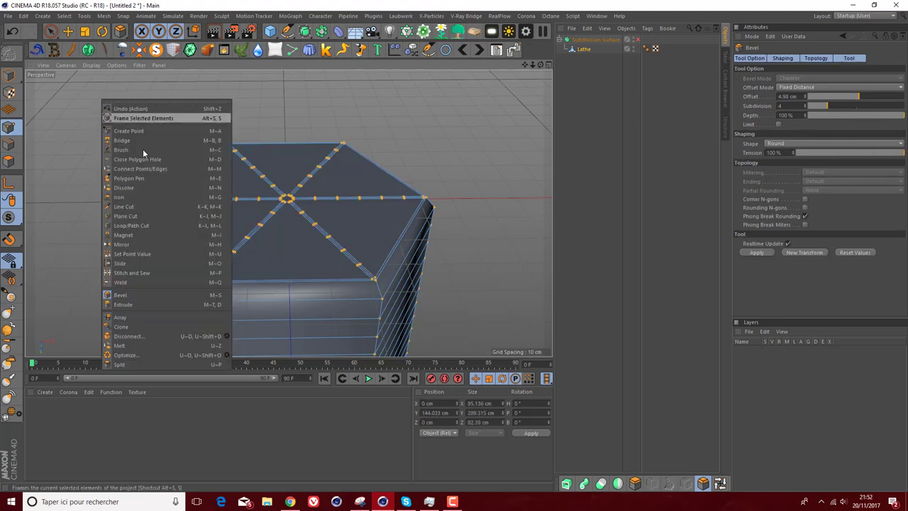
pyautogui.click(127, 357)
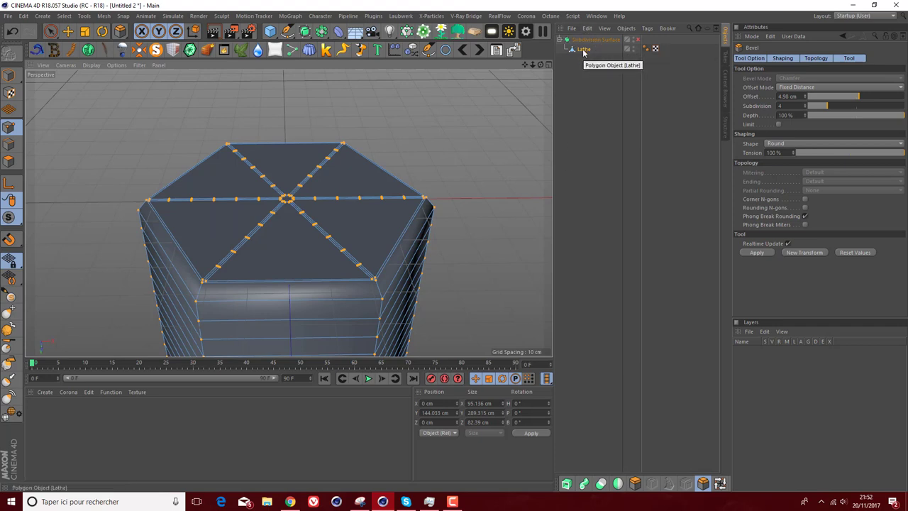
pyautogui.moveTo(484, 169); pyautogui.dragTo(410, 151)
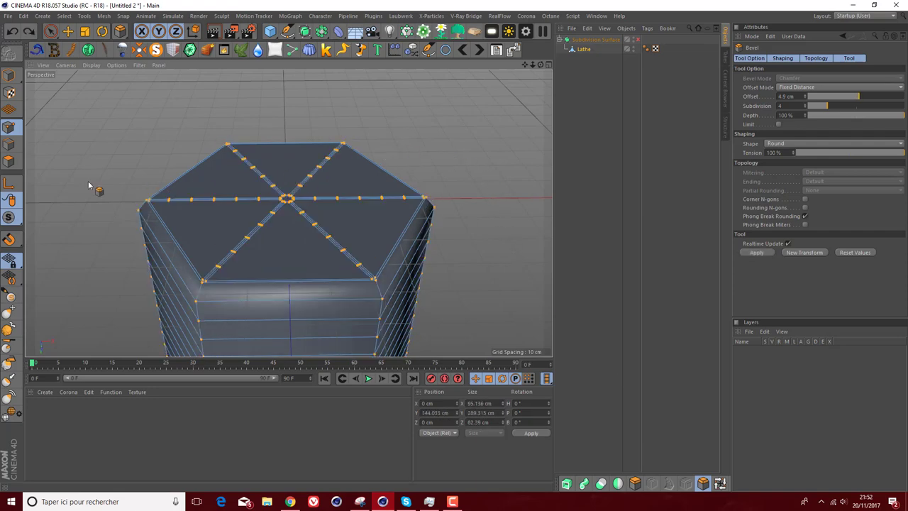
# Step: In Polygons mode, undo a trial round 4.5 cm bevel on the top, then orbit to inspect
pyautogui.click(9, 161)
pyautogui.moveTo(104, 125)
pyautogui.mouseDown()
pyautogui.moveTo(184, 125)
pyautogui.moveTo(100, 125)
pyautogui.mouseUp()
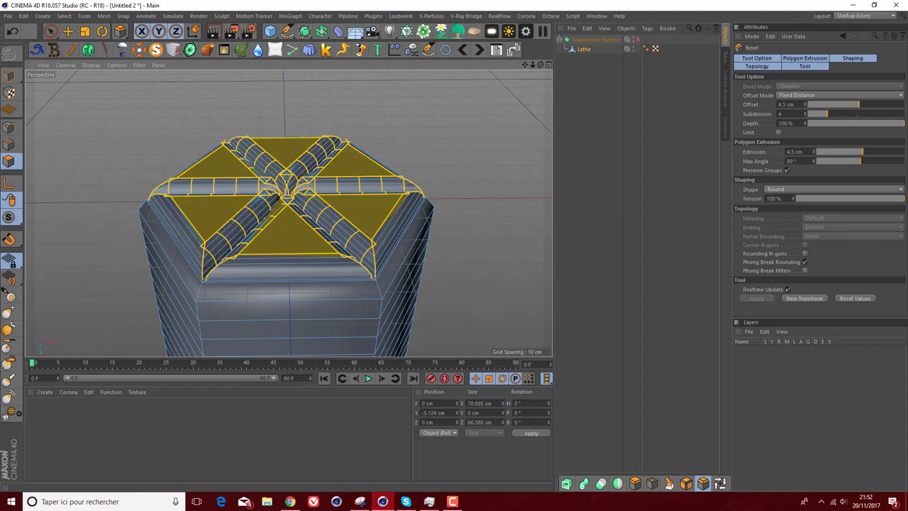
pyautogui.click(12, 31)
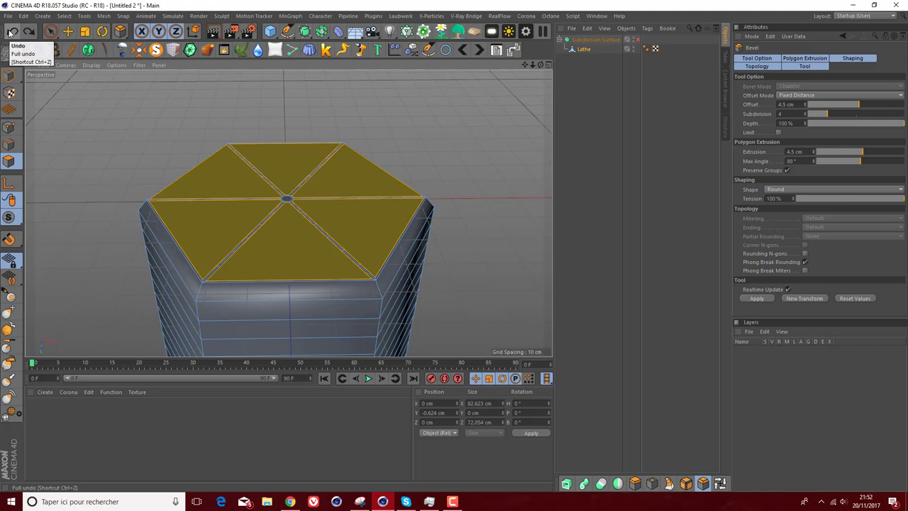
pyautogui.moveTo(539, 66); pyautogui.dragTo(288, 213)
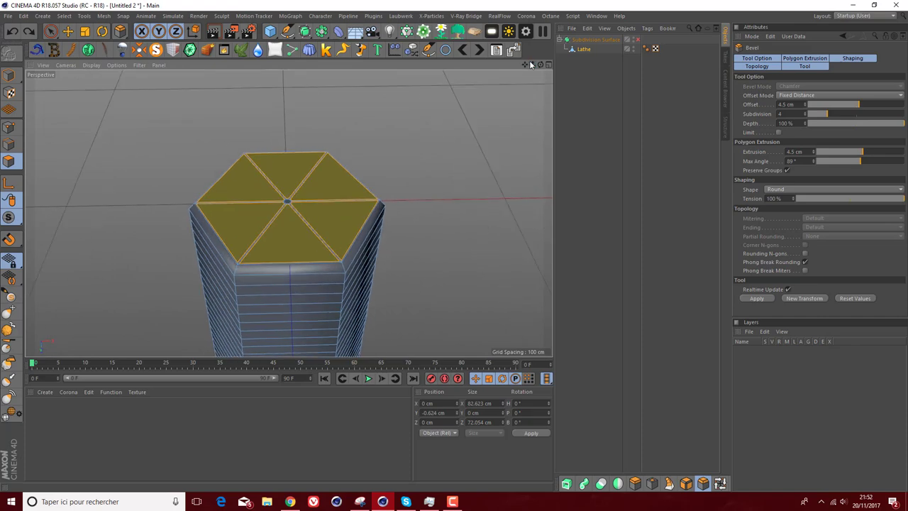
pyautogui.moveTo(533, 67); pyautogui.dragTo(288, 213)
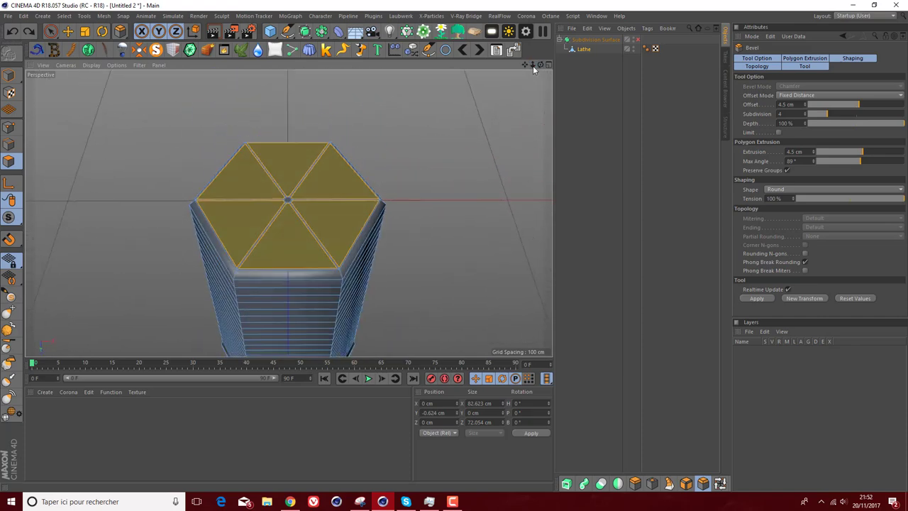
pyautogui.moveTo(534, 69); pyautogui.dragTo(534, 69)
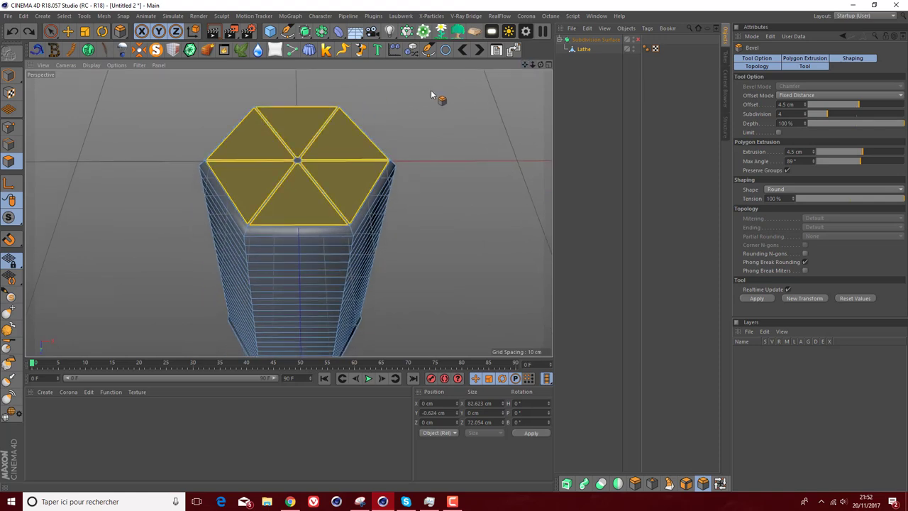
pyautogui.scroll(3, 310, 177)
pyautogui.scroll(2, 314, 177)
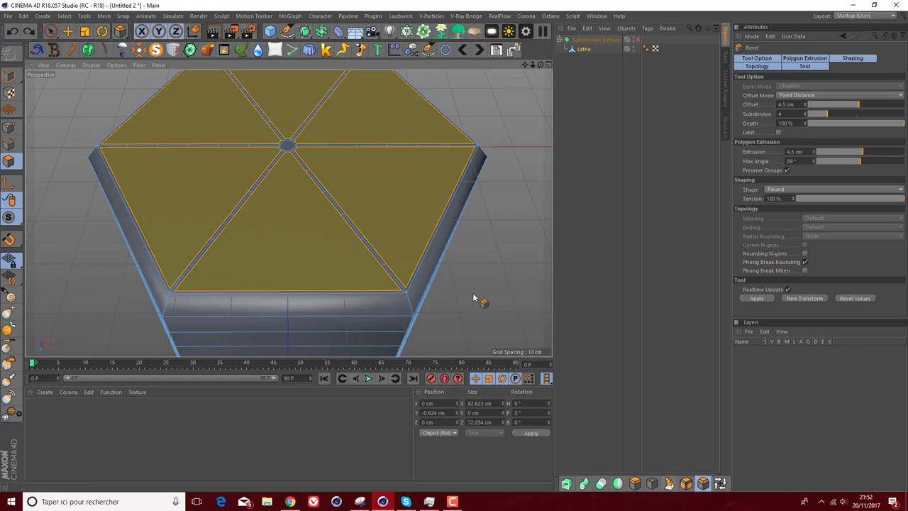
pyautogui.moveTo(538, 66); pyautogui.dragTo(538, 99)
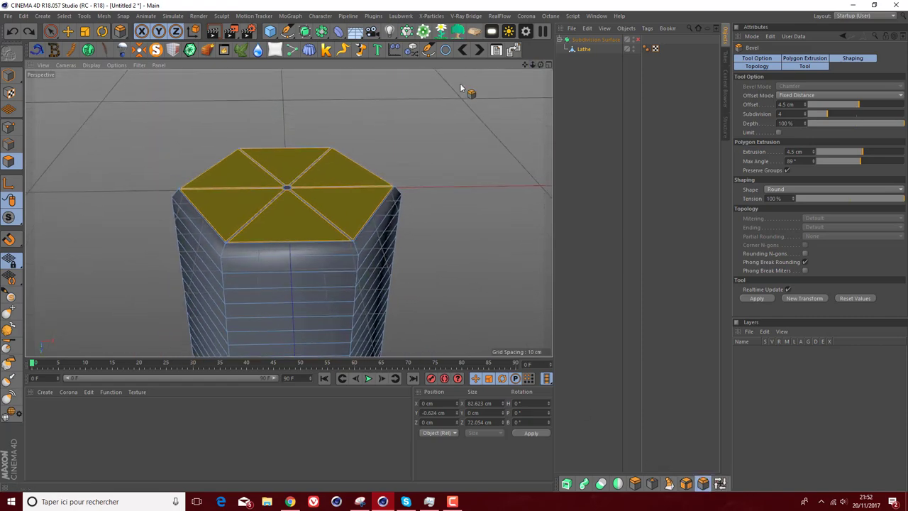
# Step: Matrix-extrude the top faces into curled spikes, undo, then re-apply Matrix Extrude from the mesh menu
pyautogui.press('m')
pyautogui.press('x')
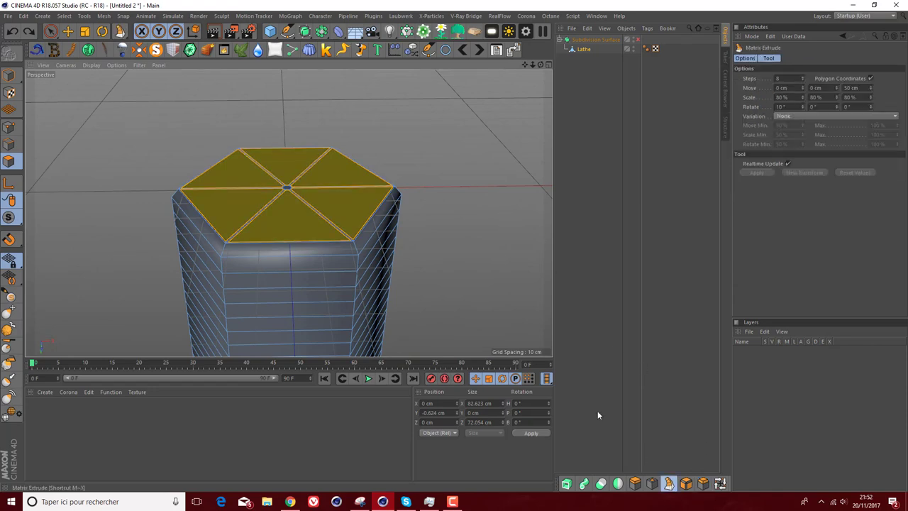
pyautogui.moveTo(477, 278); pyautogui.dragTo(478, 278)
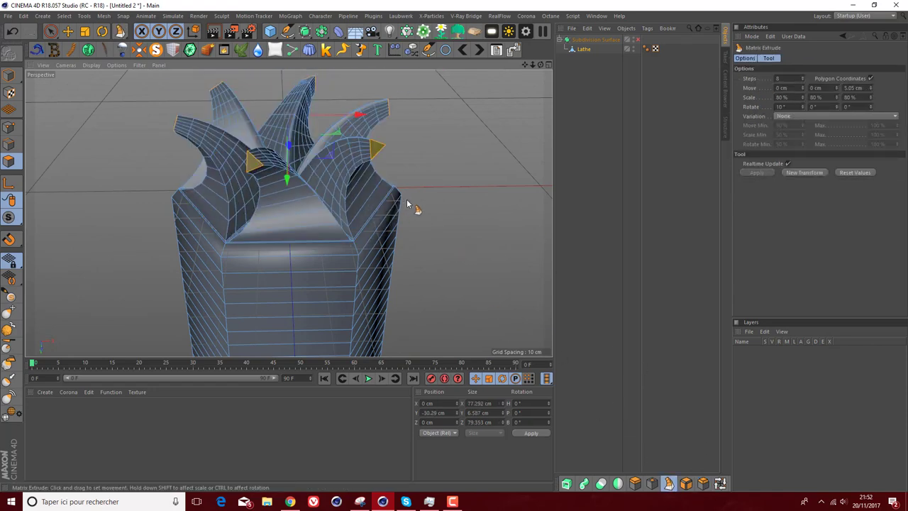
pyautogui.hotkey('ctrl', 'z')
pyautogui.rightClick(444, 202)
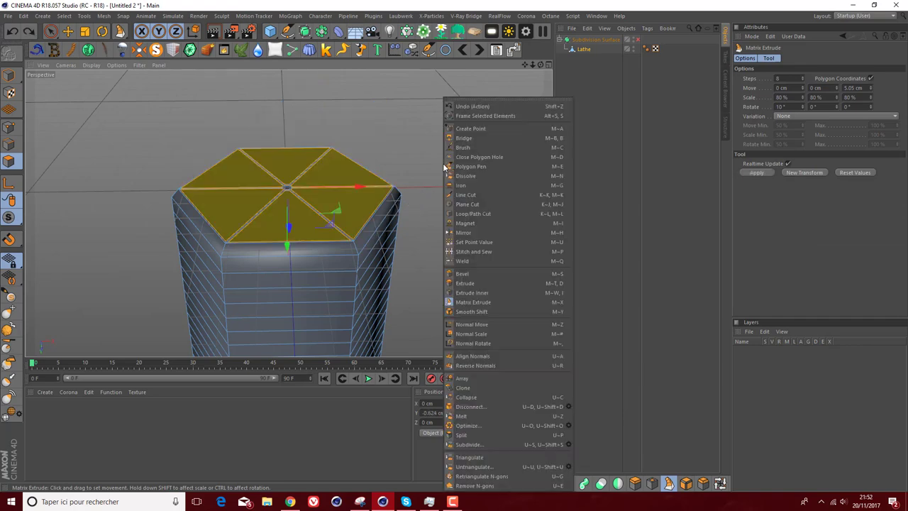
pyautogui.click(469, 302)
pyautogui.moveTo(469, 306); pyautogui.dragTo(454, 307)
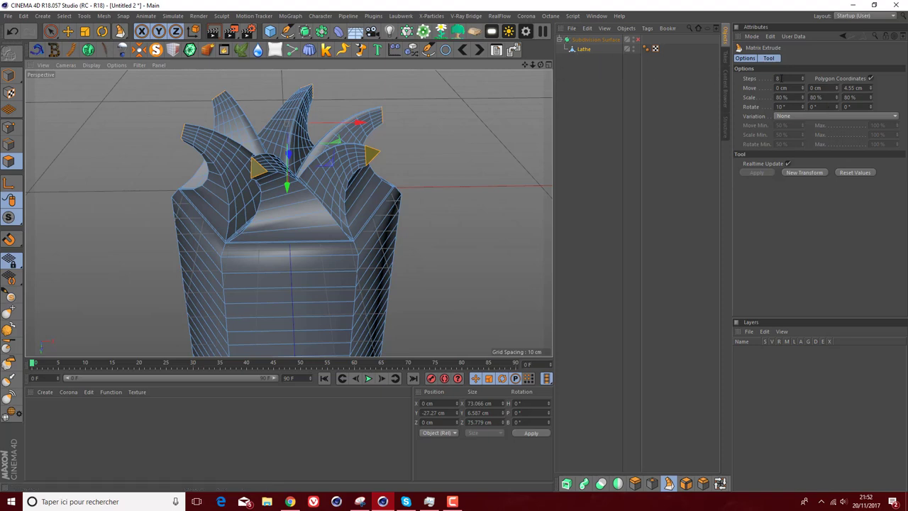
# Step: Set the Matrix Extrude to 1 step with a 10 cm move and remove the twist
pyautogui.click(784, 79)
pyautogui.write('1')
pyautogui.press('Return')
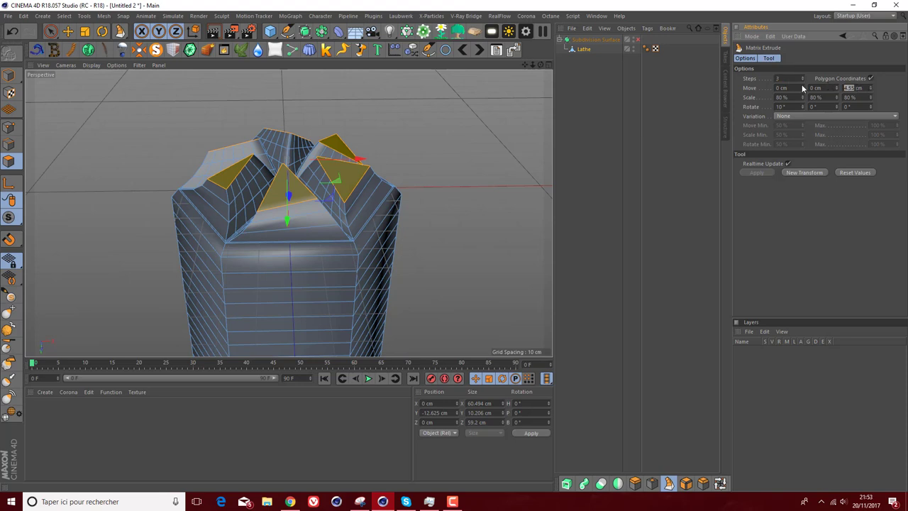
pyautogui.write('6')
pyautogui.press('Return')
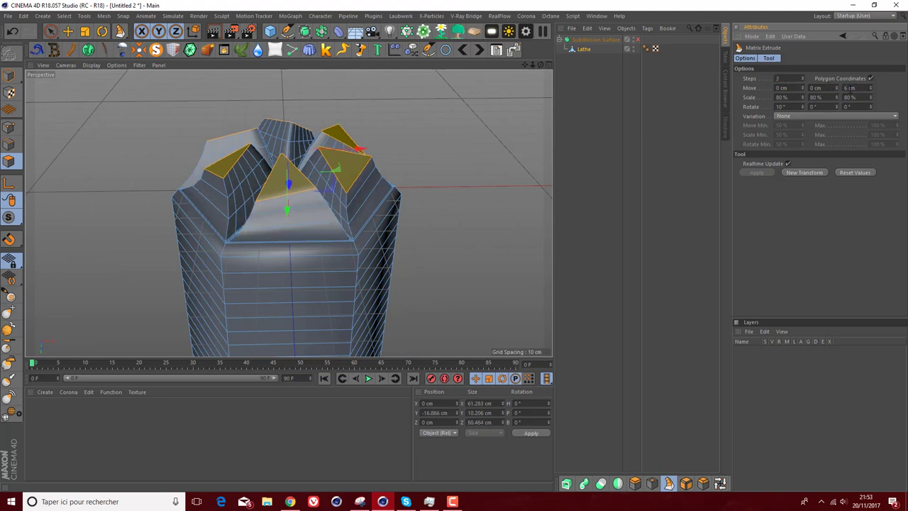
pyautogui.write('10')
pyautogui.press('Return')
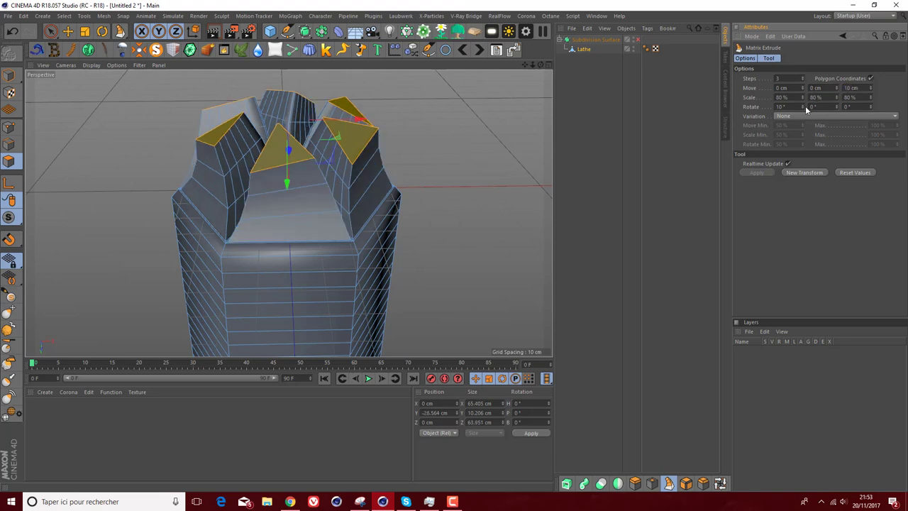
pyautogui.write('0')
pyautogui.press('Return')
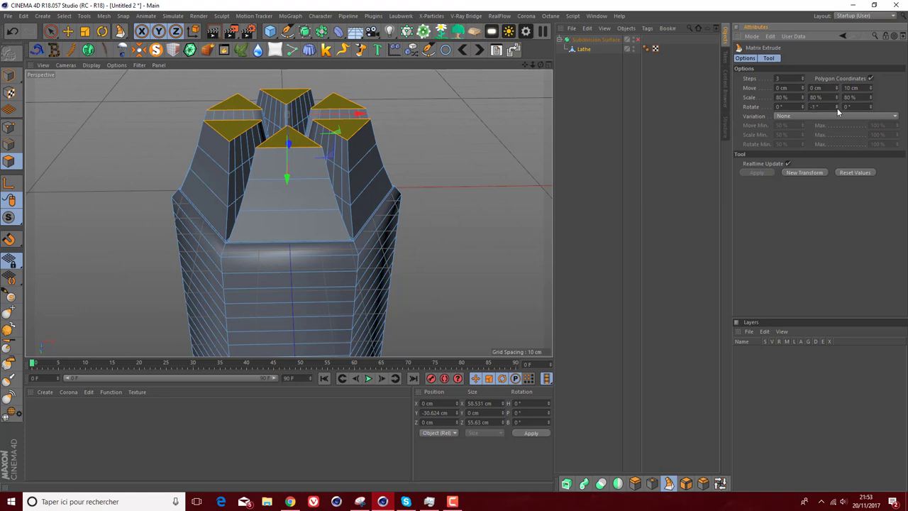
# Step: Reset the second and third rotation values of the extruded tips to 0°
pyautogui.moveTo(837, 108); pyautogui.dragTo(837, 113)
pyautogui.write('0')
pyautogui.press('Return')
pyautogui.moveTo(871, 108); pyautogui.dragTo(872, 114)
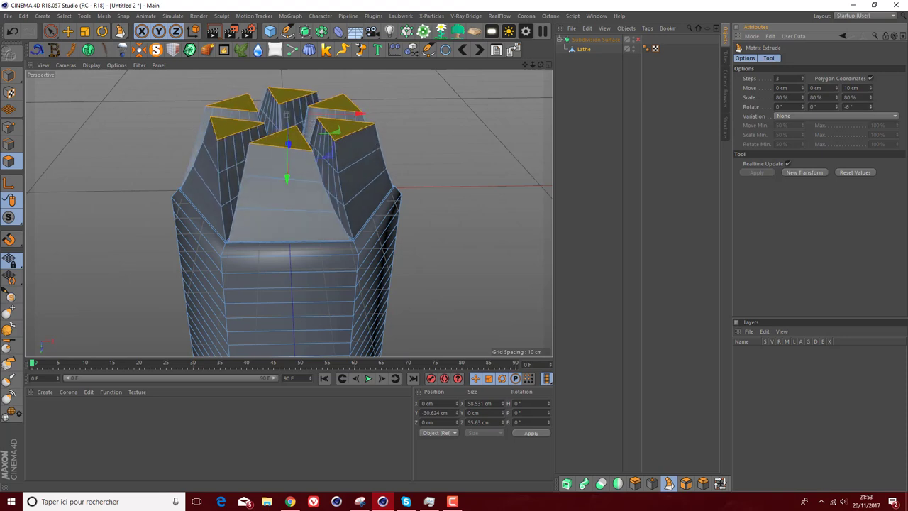
pyautogui.write('0')
pyautogui.press('Return')
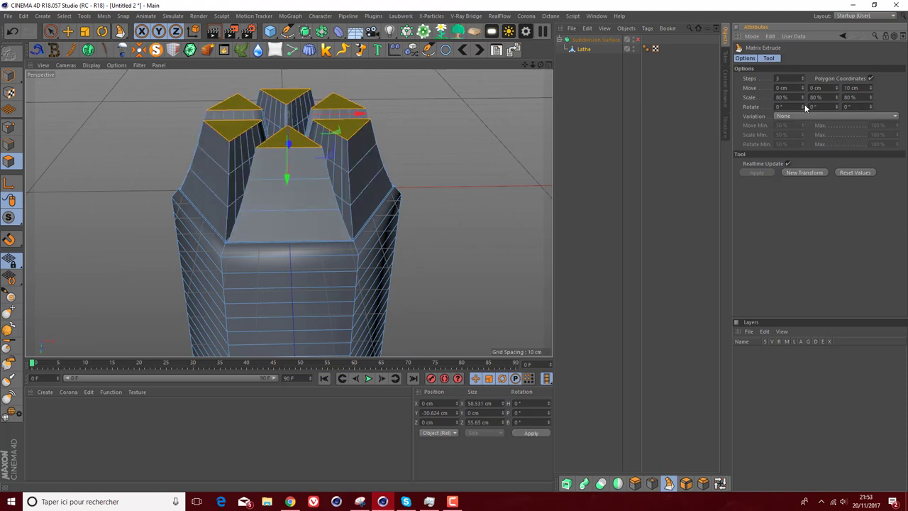
pyautogui.moveTo(804, 107); pyautogui.dragTo(804, 106)
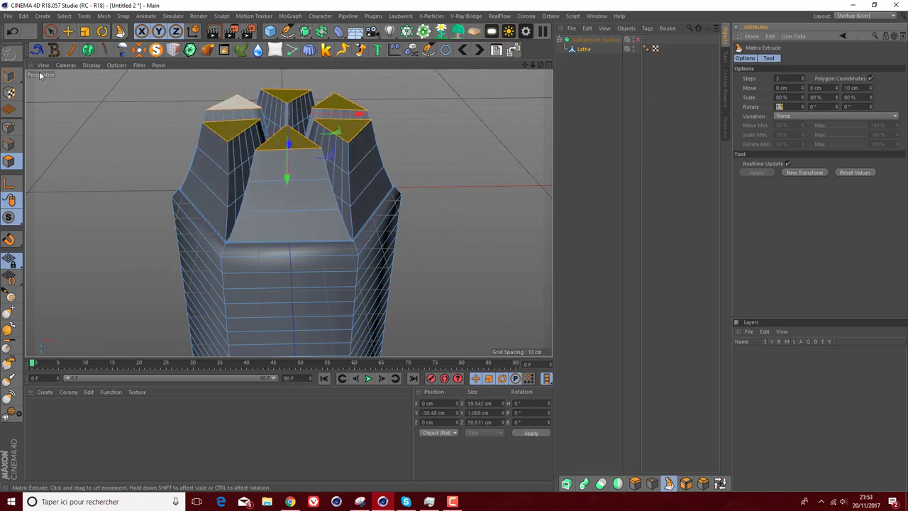
# Step: Compare with undo/redo, zero the first rotation, and re-apply the untwisted tapered tips
pyautogui.click(15, 32)
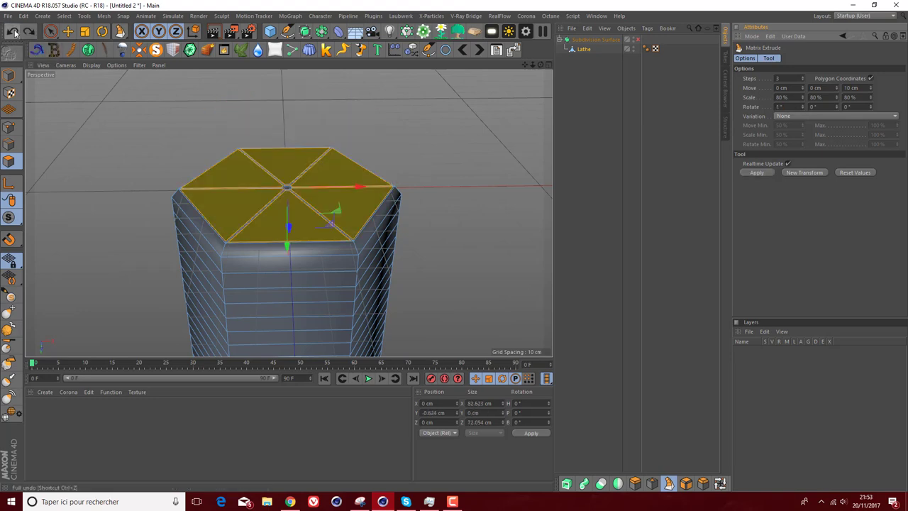
pyautogui.click(30, 32)
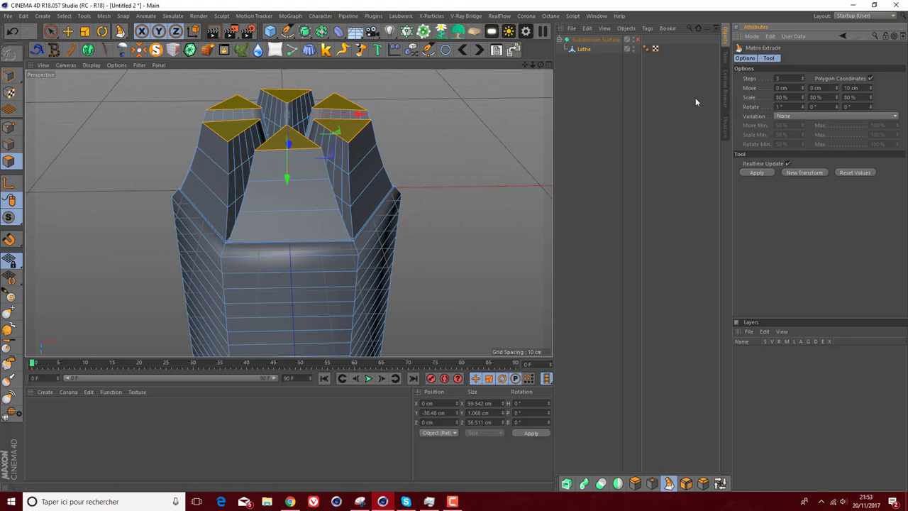
pyautogui.write('0')
pyautogui.press('Return')
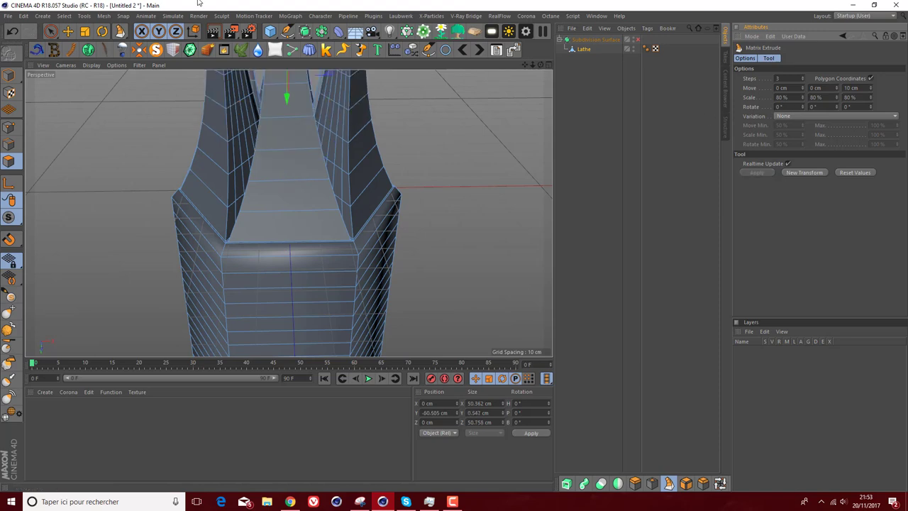
pyautogui.click(11, 32)
pyautogui.click(11, 32)
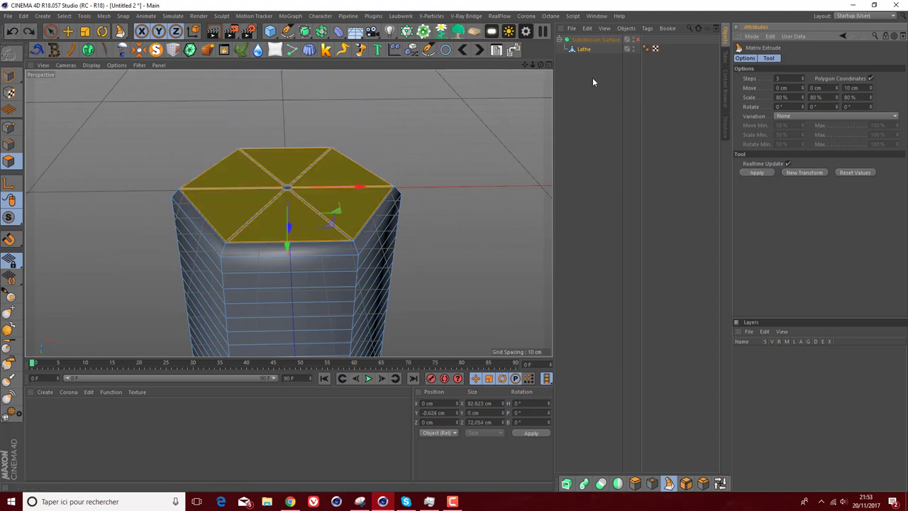
pyautogui.write('25')
pyautogui.press('Return')
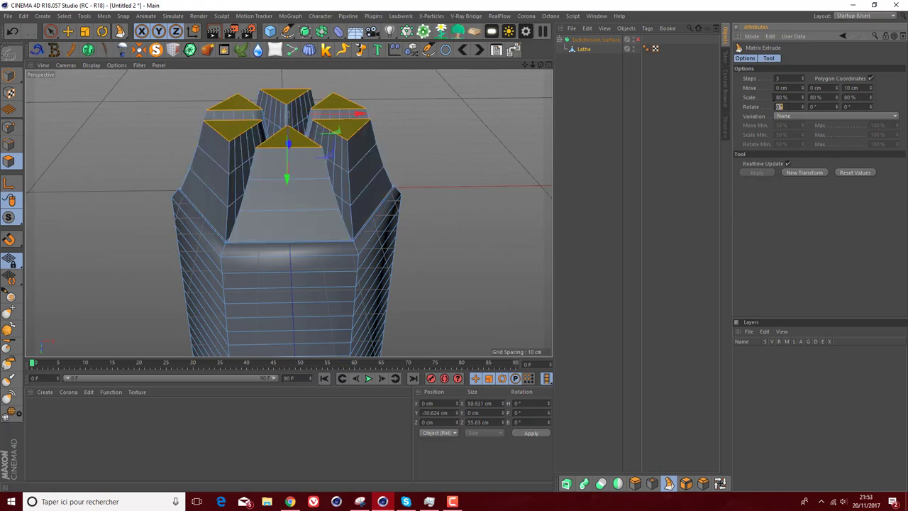
pyautogui.moveTo(541, 65); pyautogui.dragTo(278, 210)
# Step: Scale the extruded tips down slightly and inspect the base from below and the side
pyautogui.click(84, 32)
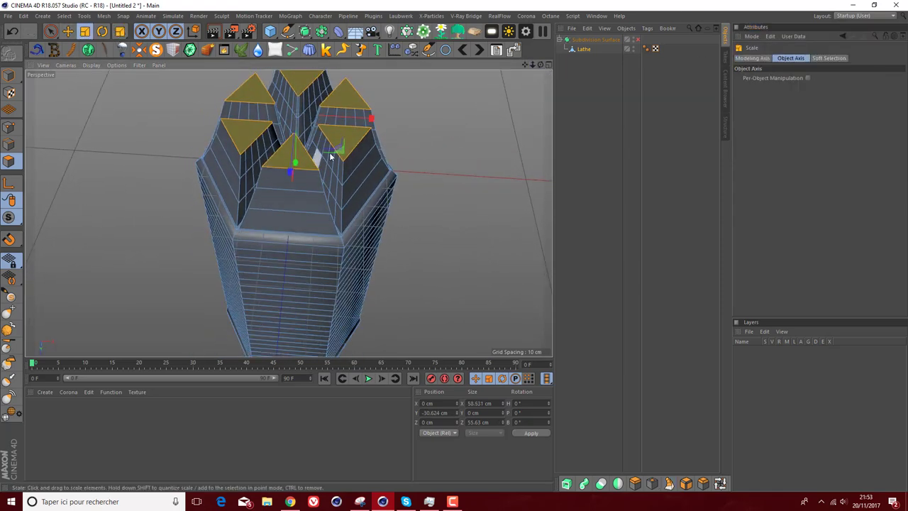
pyautogui.moveTo(317, 156)
pyautogui.mouseDown()
pyautogui.moveTo(336, 154)
pyautogui.moveTo(248, 132)
pyautogui.mouseUp()
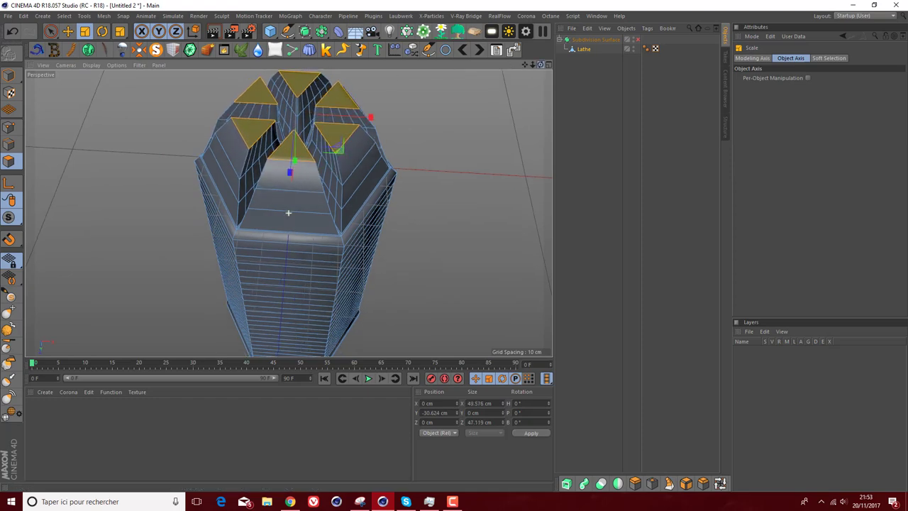
pyautogui.keyDown('alt'); pyautogui.moveTo(288, 213); pyautogui.dragTo(288, 213); pyautogui.keyUp('alt')
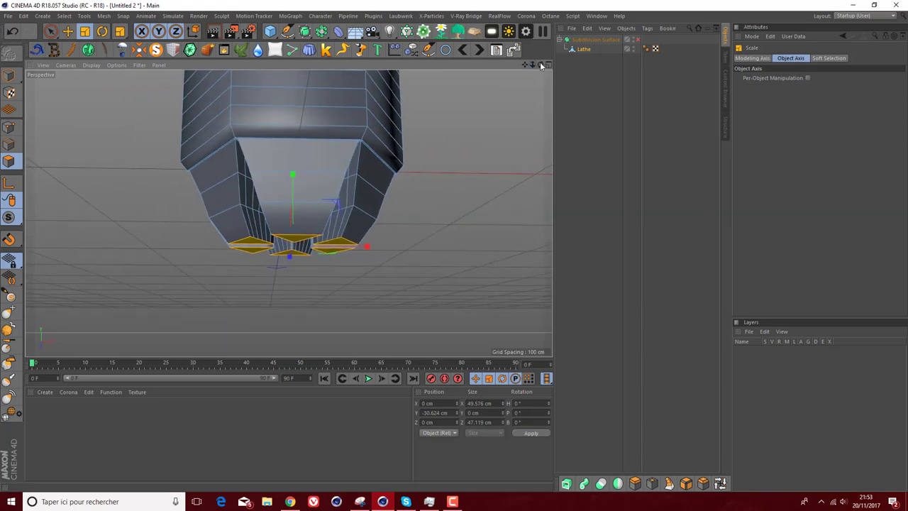
pyautogui.moveTo(540, 65); pyautogui.dragTo(541, 65)
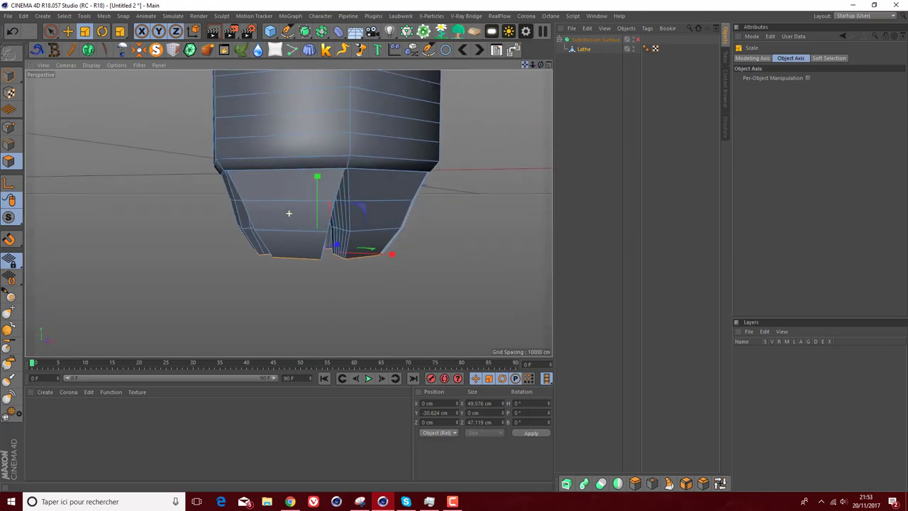
pyautogui.keyDown('alt'); pyautogui.moveTo(289, 212); pyautogui.dragTo(289, 212); pyautogui.keyUp('alt')
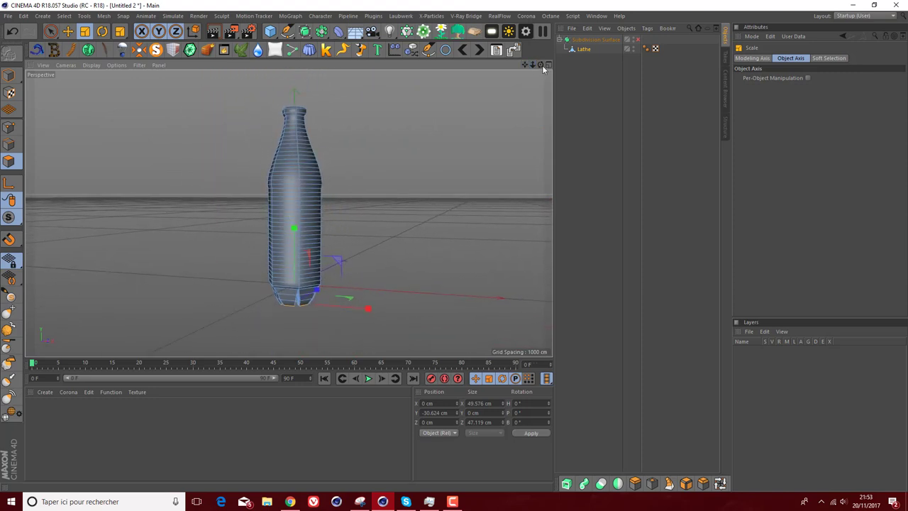
pyautogui.moveTo(542, 68); pyautogui.dragTo(542, 67)
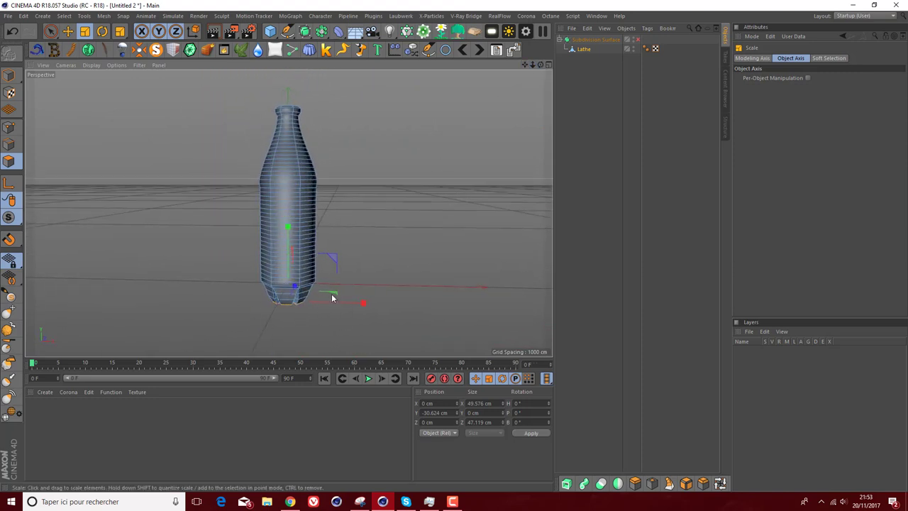
# Step: Enable the Subdivision Surface and deselect the bottle to inspect its smooth six-lobed bottom
pyautogui.click(636, 41)
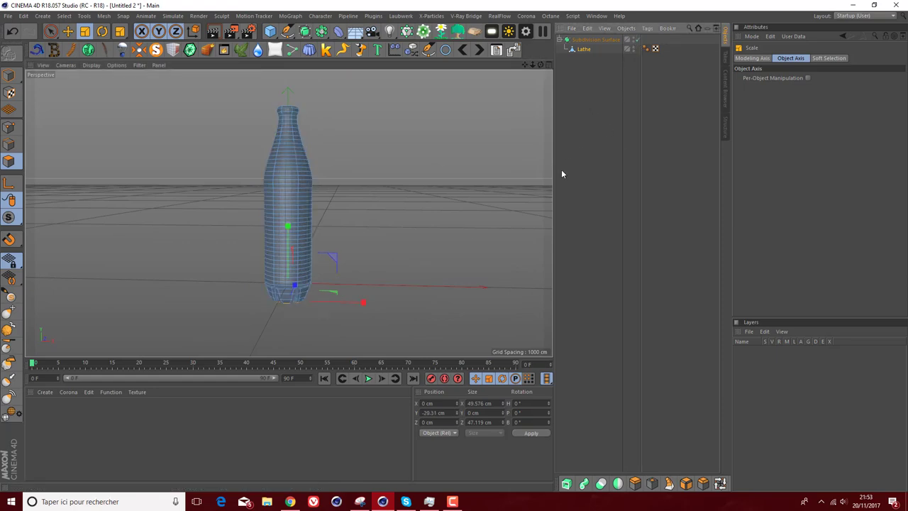
pyautogui.click(503, 212)
pyautogui.scroll(2, 273, 286)
pyautogui.scroll(2, 273, 287)
pyautogui.scroll(2, 278, 287)
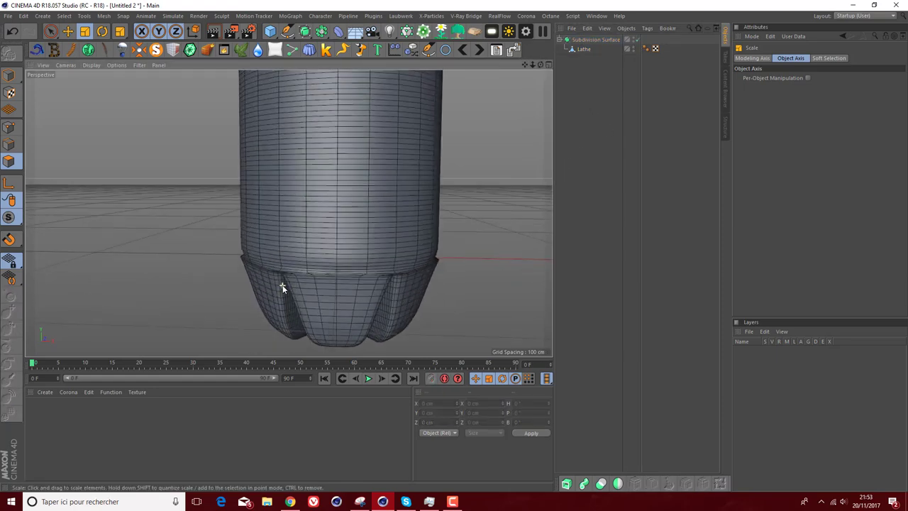
pyautogui.scroll(2, 276, 283)
pyautogui.scroll(2, 255, 268)
pyautogui.scroll(2, 249, 249)
pyautogui.scroll(2, 270, 231)
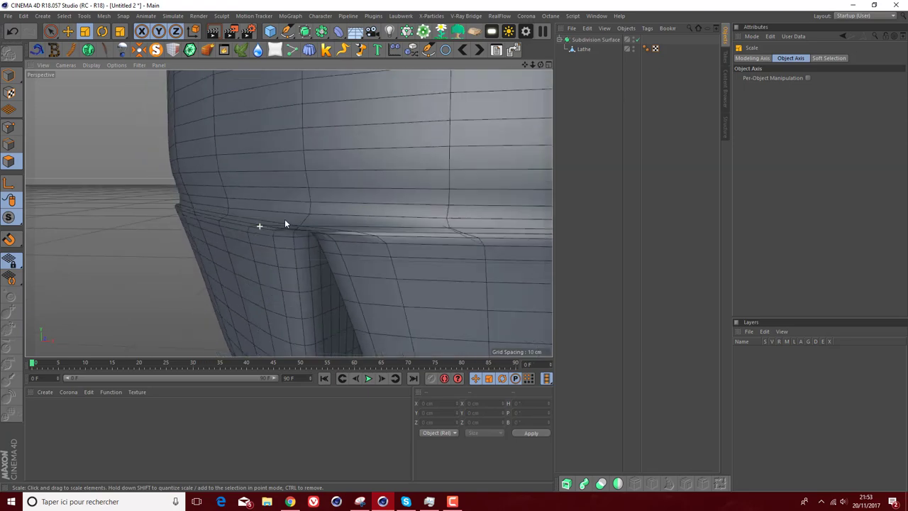
pyautogui.scroll(-2, 334, 238)
pyautogui.scroll(-2, 387, 241)
pyautogui.scroll(-2, 411, 233)
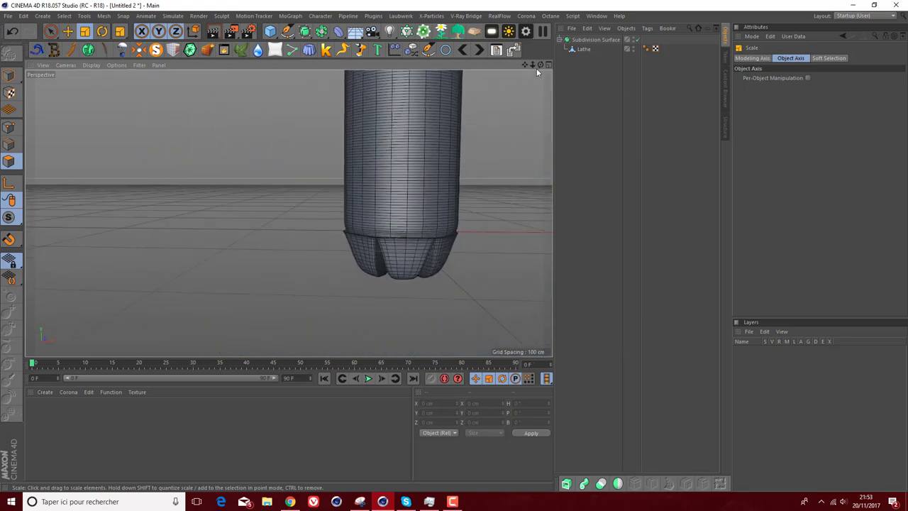
pyautogui.moveTo(540, 65)
pyautogui.mouseDown()
pyautogui.moveTo(288, 212)
pyautogui.moveTo(659, 44)
pyautogui.mouseUp()
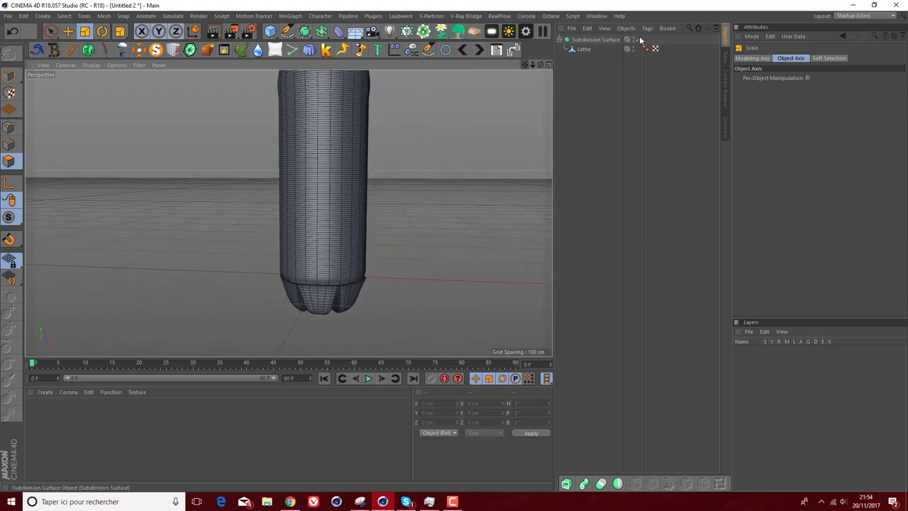
# Step: Disable subdivision smoothing and frame the Lathe mesh's base from below
pyautogui.click(637, 40)
pyautogui.click(584, 49)
pyautogui.press('c')
pyautogui.moveTo(540, 65)
pyautogui.mouseDown()
pyautogui.moveTo(545, 73)
pyautogui.moveTo(527, 67)
pyautogui.mouseUp()
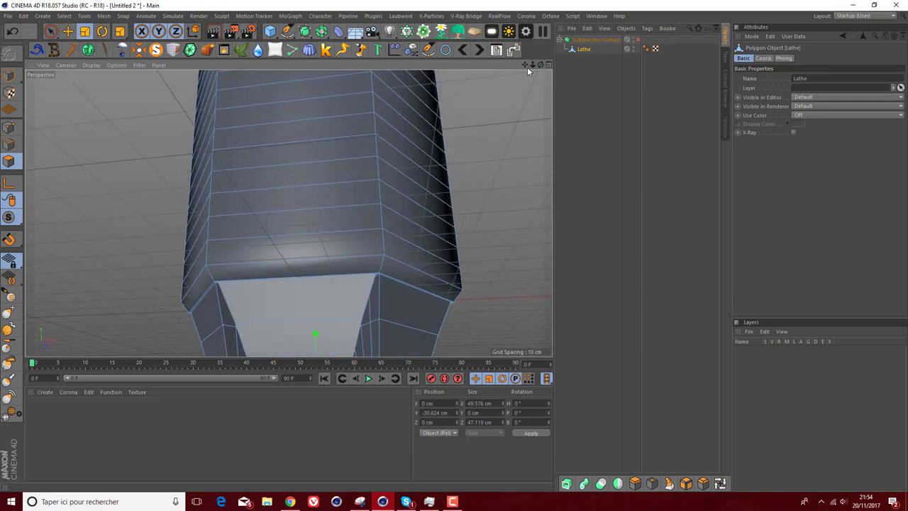
pyautogui.scroll(5, 316, 219)
pyautogui.scroll(5, 212, 243)
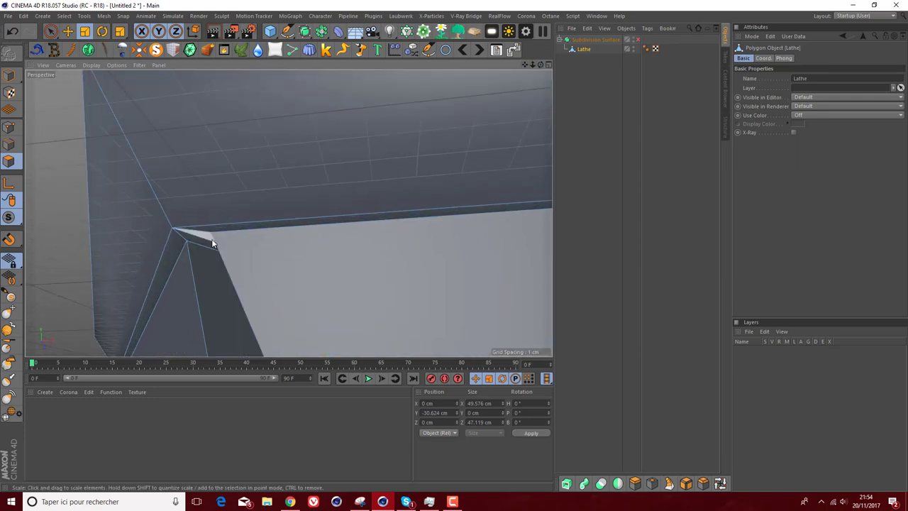
pyautogui.scroll(-2, 212, 244)
pyautogui.scroll(-5, 211, 243)
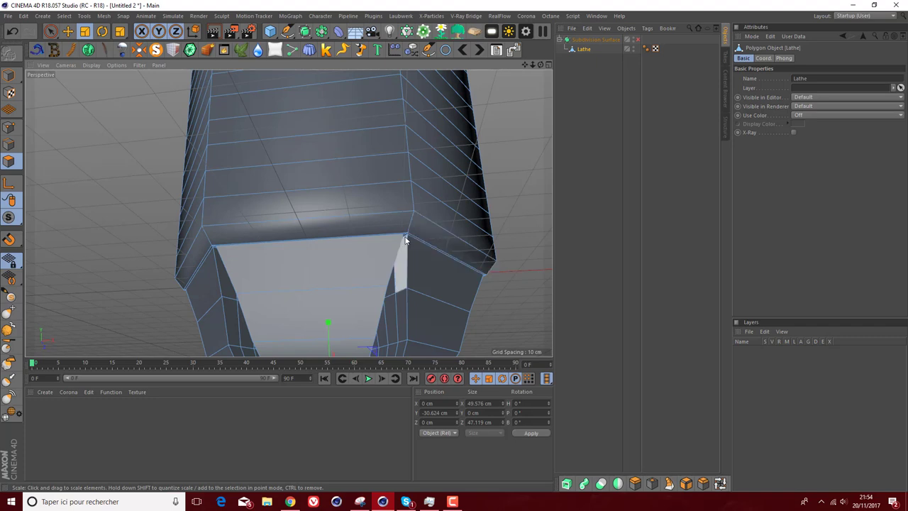
# Step: Loop-select the edge loop around the base rim and scale it to about 92.5%
pyautogui.click(9, 144)
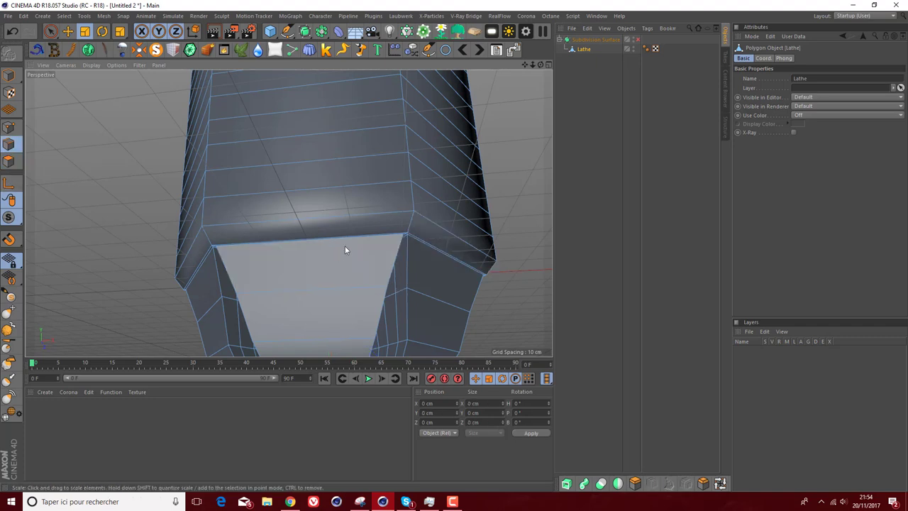
pyautogui.click(419, 239)
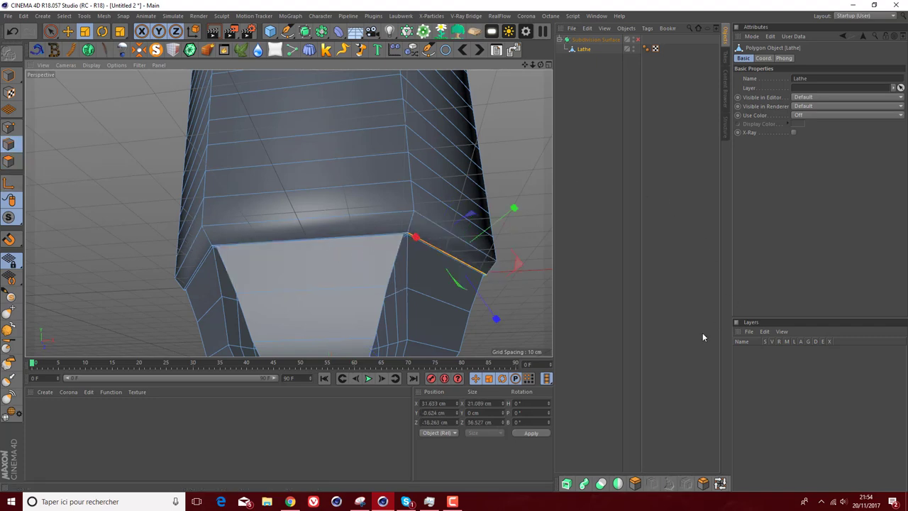
pyautogui.click(724, 483)
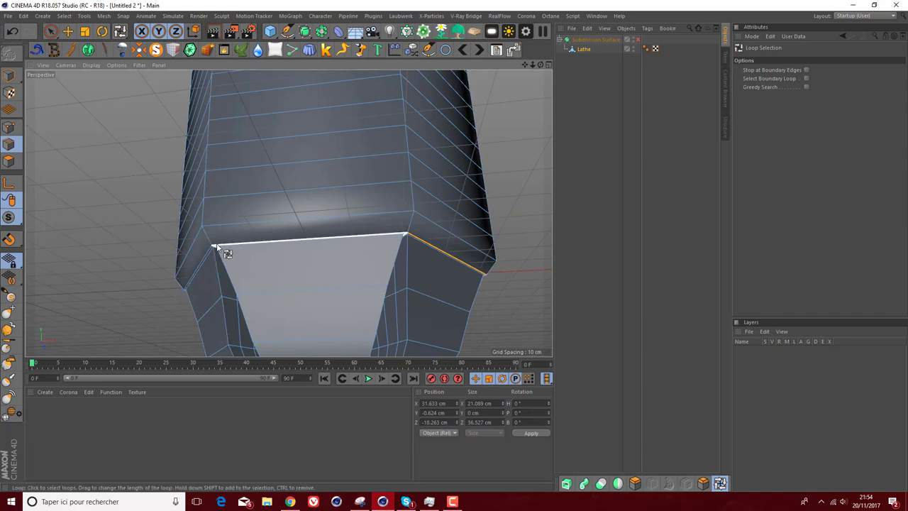
pyautogui.keyDown('alt'); pyautogui.moveTo(500, 119); pyautogui.dragTo(288, 213); pyautogui.keyUp('alt')
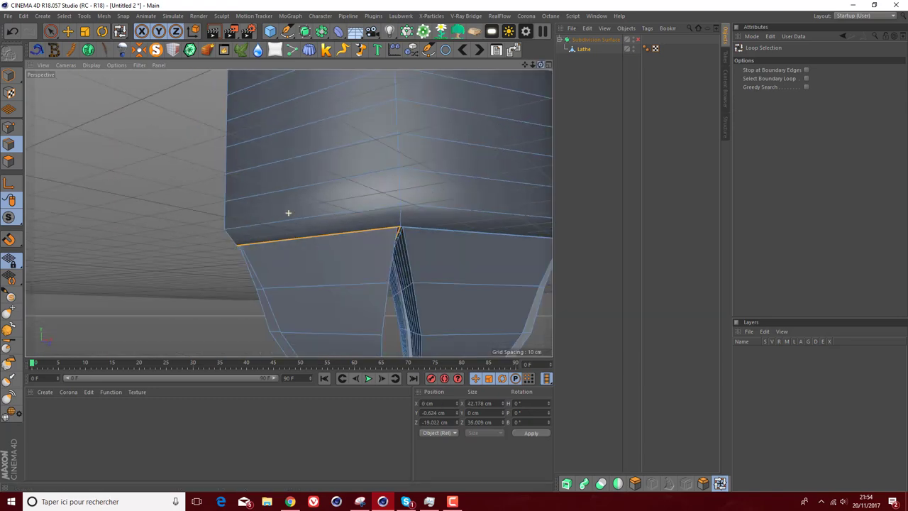
pyautogui.scroll(4, 288, 213)
pyautogui.hotkey('ctrl', 'shift', 'z')
pyautogui.hotkey('ctrl', 'shift', 'z')
pyautogui.hotkey('ctrl', 'shift', 'z')
pyautogui.hotkey('ctrl', 'shift', 'z')
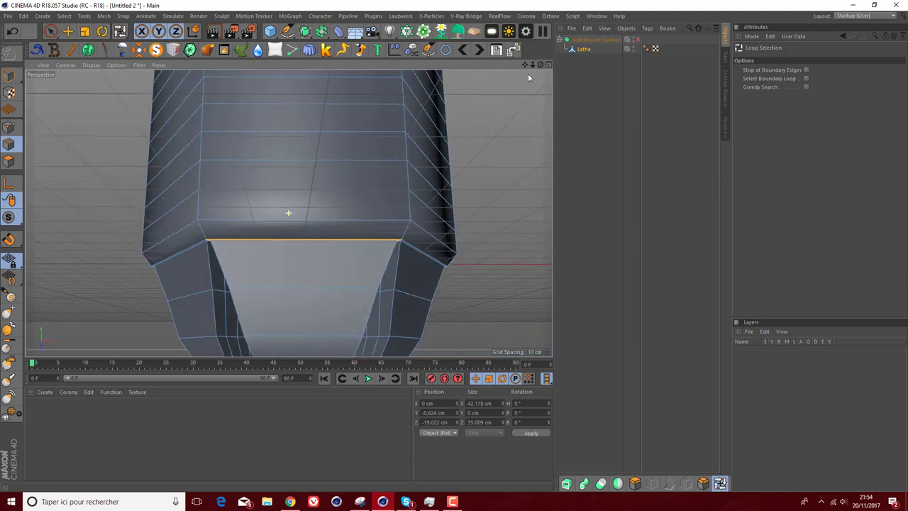
pyautogui.click(245, 168)
pyautogui.click(84, 32)
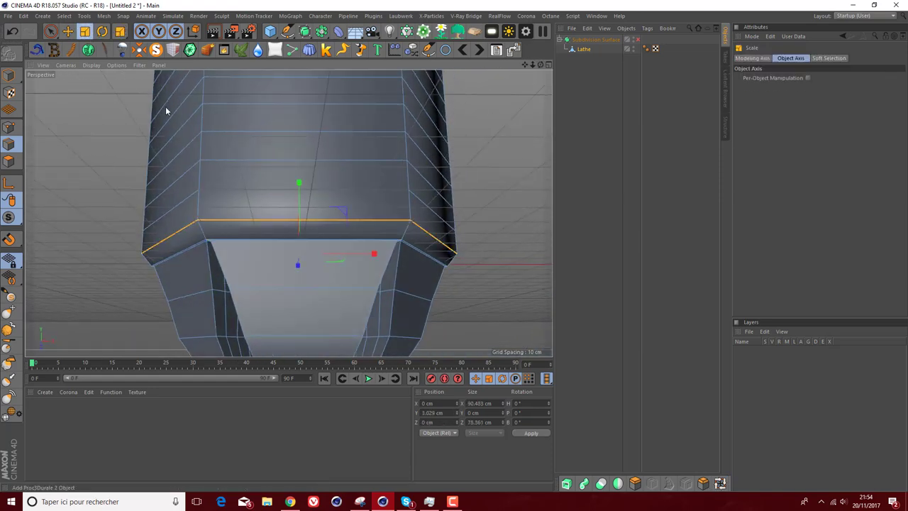
pyautogui.moveTo(345, 265)
pyautogui.mouseDown()
pyautogui.moveTo(309, 272)
pyautogui.moveTo(320, 267)
pyautogui.mouseUp()
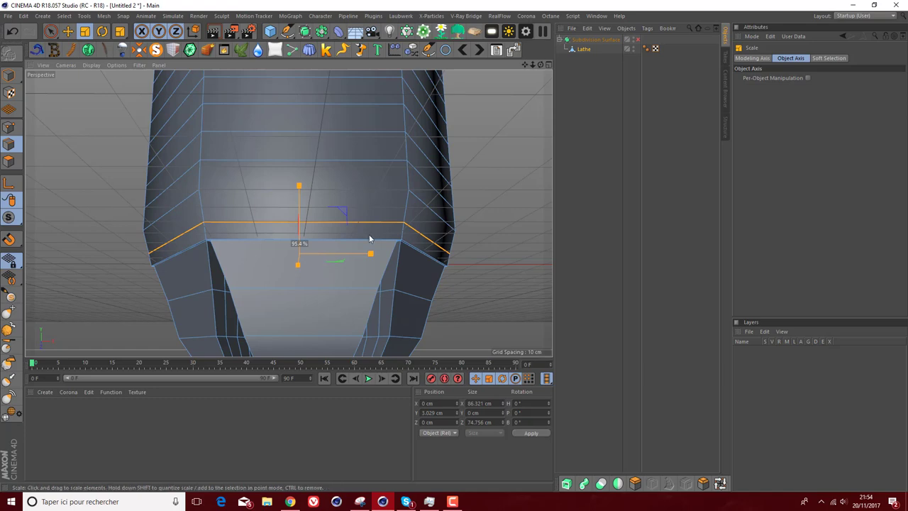
# Step: Preview with smoothing on, undo the last mesh change, and orbit around the selected edge loop
pyautogui.click(636, 39)
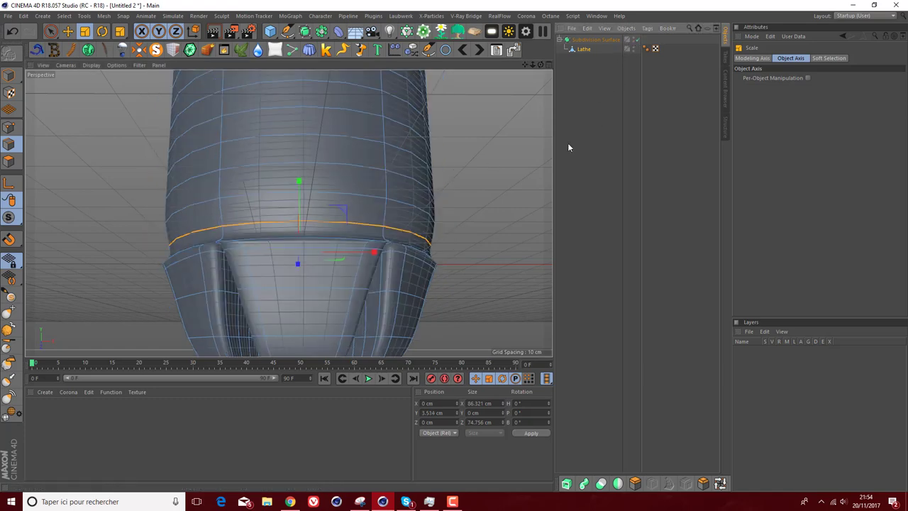
pyautogui.click(11, 32)
pyautogui.scroll(2, 339, 252)
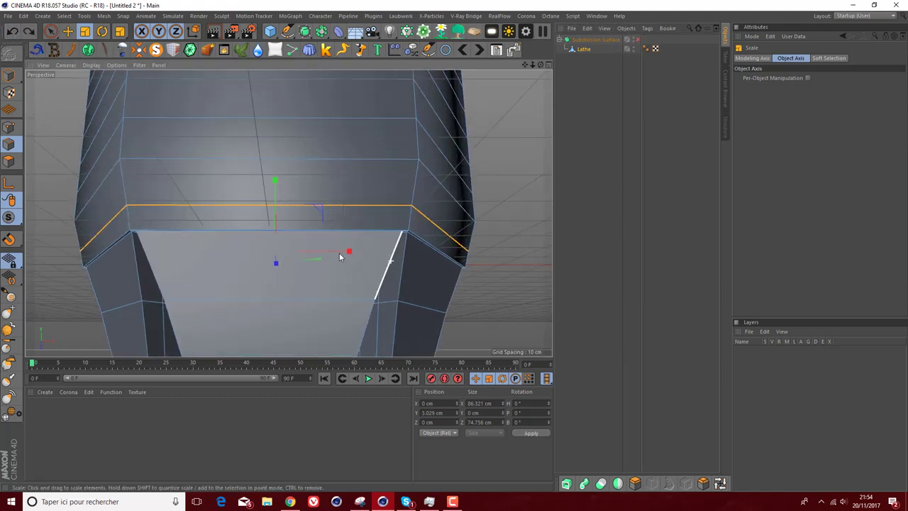
pyautogui.scroll(1, 255, 252)
pyautogui.scroll(1, 255, 252)
pyautogui.scroll(1, 283, 244)
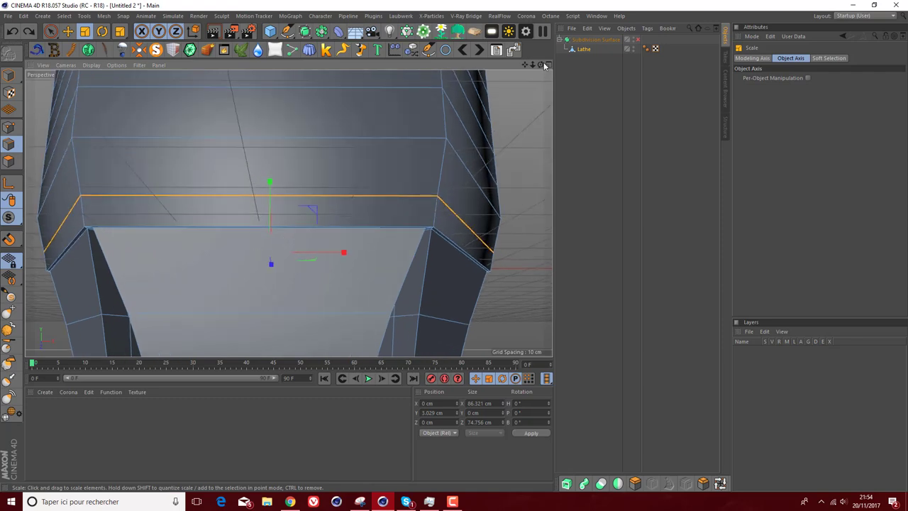
pyautogui.moveTo(283, 243)
pyautogui.keyDown('alt'); pyautogui.mouseDown()
pyautogui.moveTo(288, 213)
pyautogui.moveTo(435, 217)
pyautogui.mouseUp(); pyautogui.keyUp('alt')
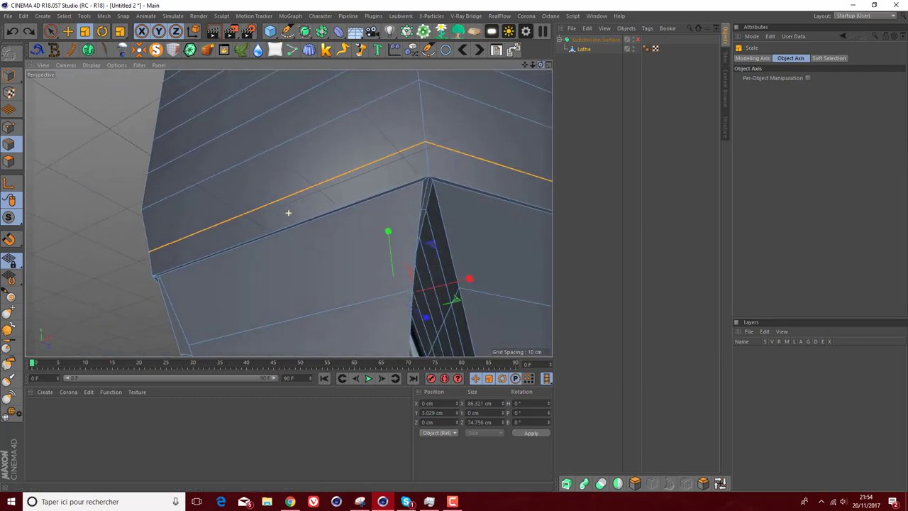
# Step: Select the edges where the lobes meet the body and move that loop up to Y 6.235 cm
pyautogui.click(441, 182)
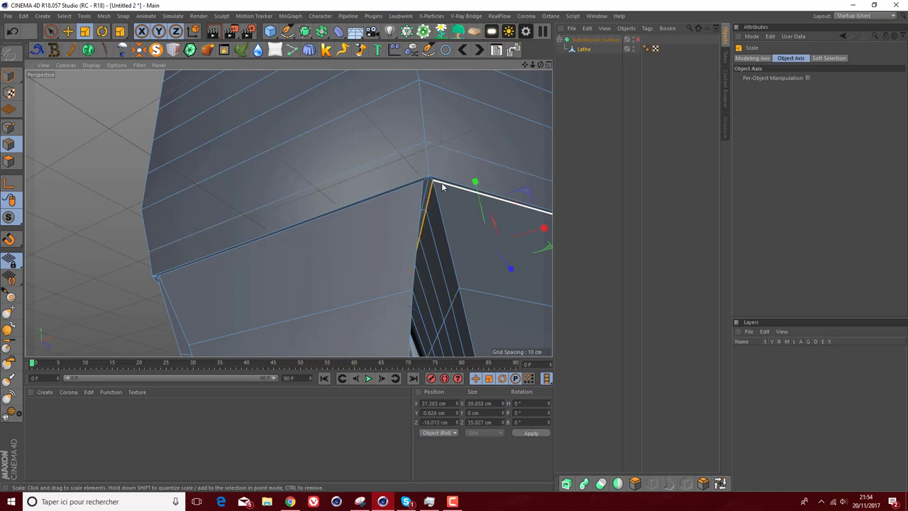
pyautogui.click(67, 32)
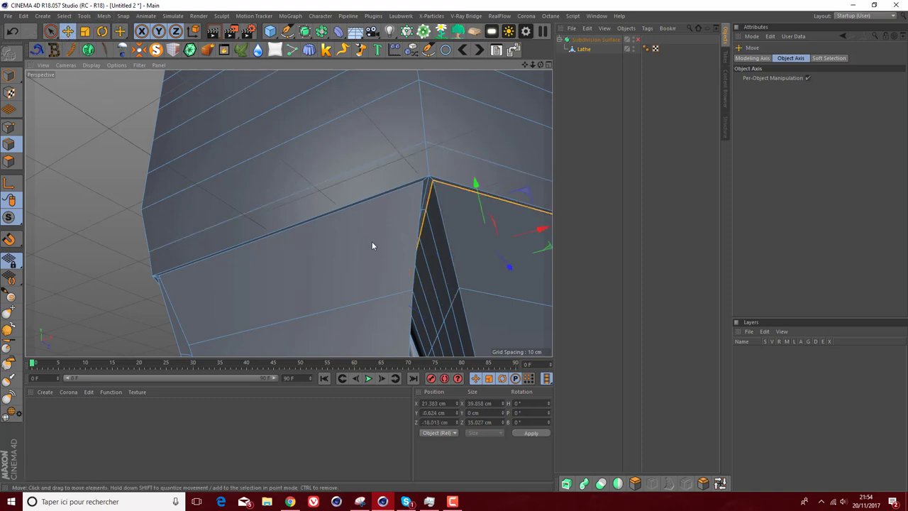
pyautogui.keyDown('shift'); pyautogui.click(407, 186); pyautogui.keyUp('shift')
pyautogui.keyDown('alt'); pyautogui.moveTo(419, 184); pyautogui.dragTo(289, 213); pyautogui.keyUp('alt')
pyautogui.scroll(3, 355, 117)
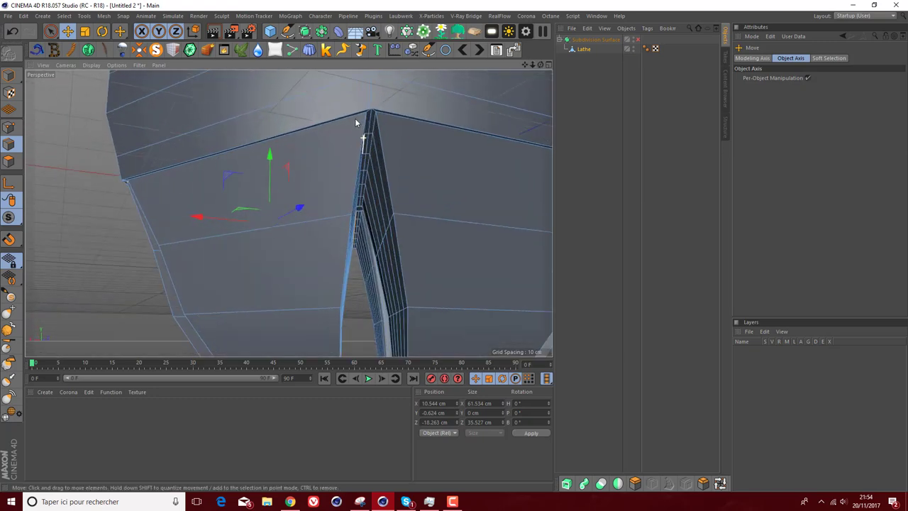
pyautogui.scroll(2, 358, 116)
pyautogui.moveTo(525, 62)
pyautogui.mouseDown()
pyautogui.moveTo(537, 66)
pyautogui.moveTo(518, 70)
pyautogui.mouseUp()
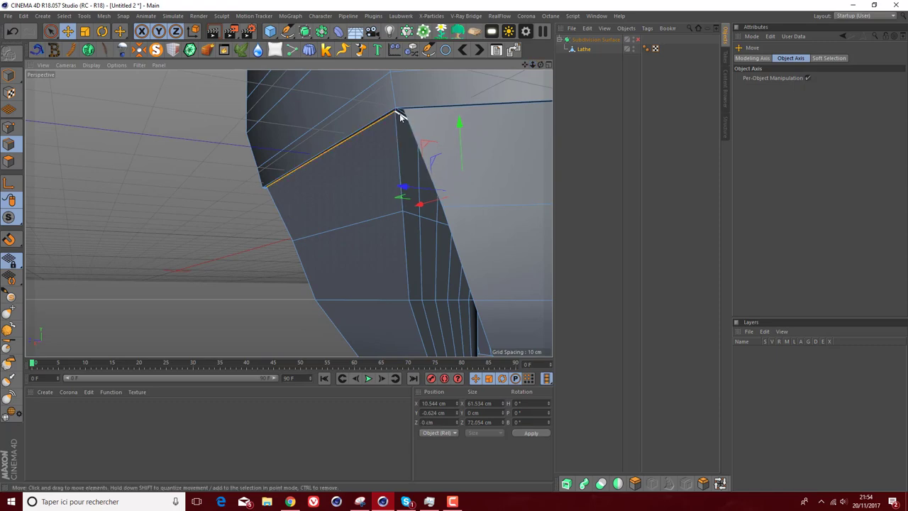
pyautogui.moveTo(510, 71)
pyautogui.mouseDown()
pyautogui.moveTo(539, 65)
pyautogui.moveTo(288, 213)
pyautogui.mouseUp()
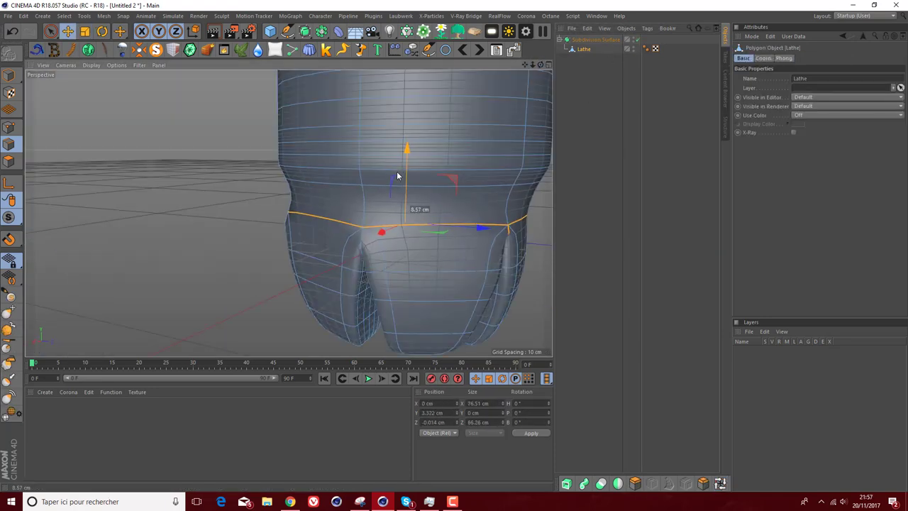
pyautogui.moveTo(397, 176); pyautogui.dragTo(397, 163)
pyautogui.moveTo(533, 65); pyautogui.dragTo(289, 212)
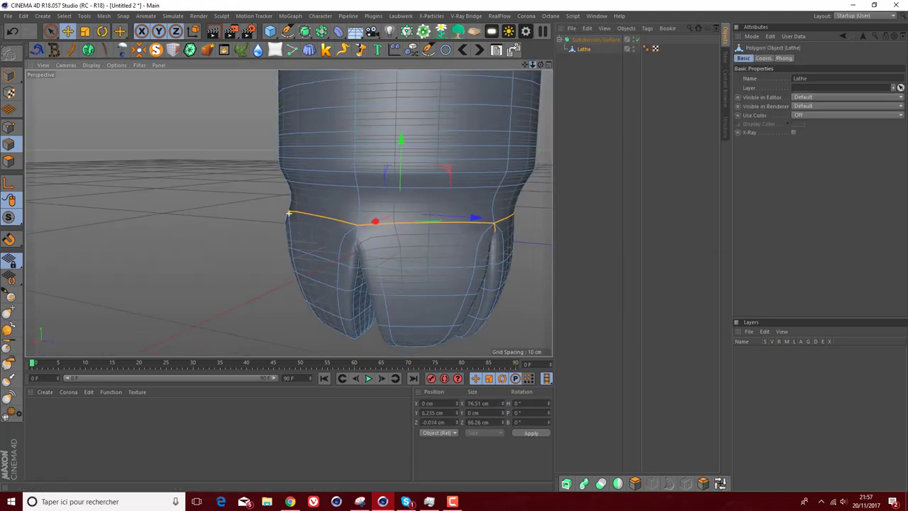
pyautogui.click(563, 86)
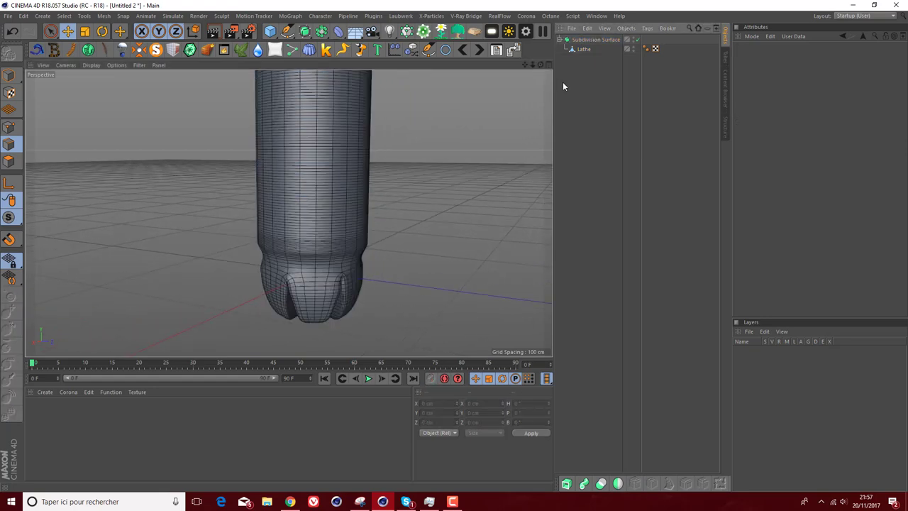
pyautogui.moveTo(539, 67); pyautogui.dragTo(289, 213)
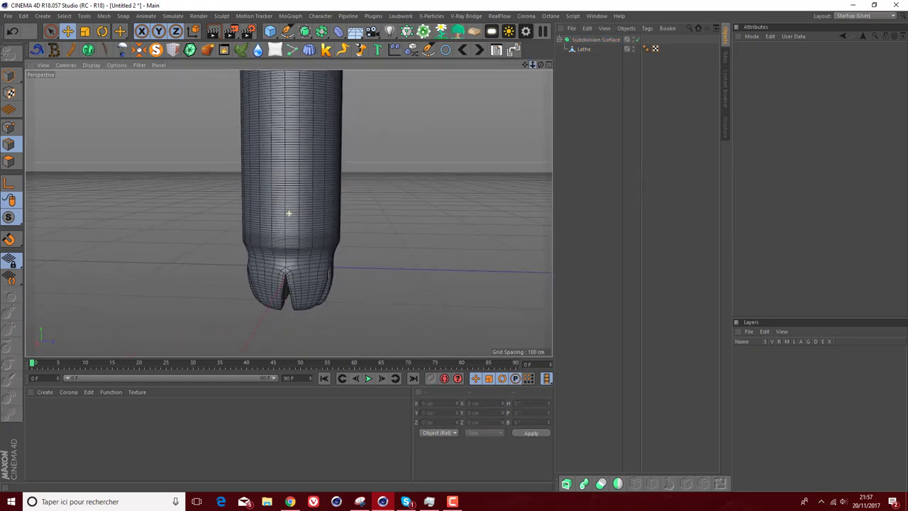
pyautogui.moveTo(520, 64); pyautogui.dragTo(289, 213)
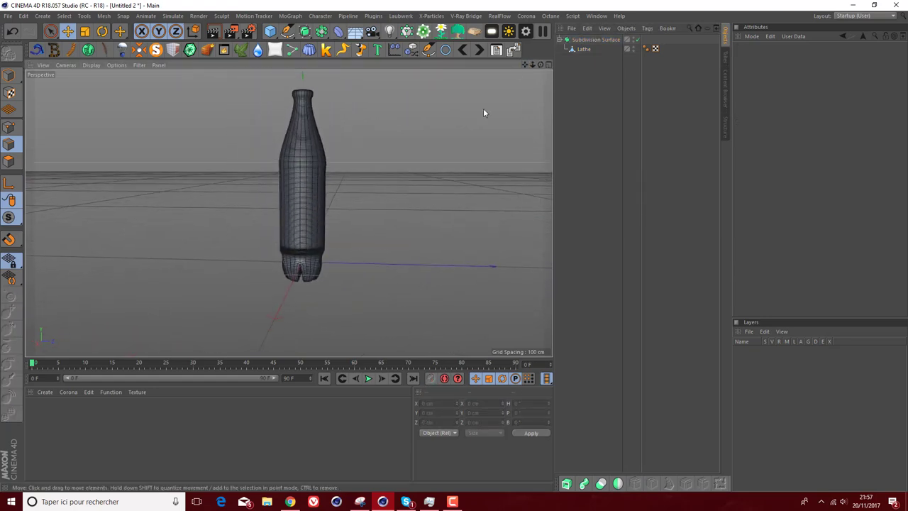
pyautogui.scroll(5, 244, 288)
pyautogui.scroll(2, 335, 266)
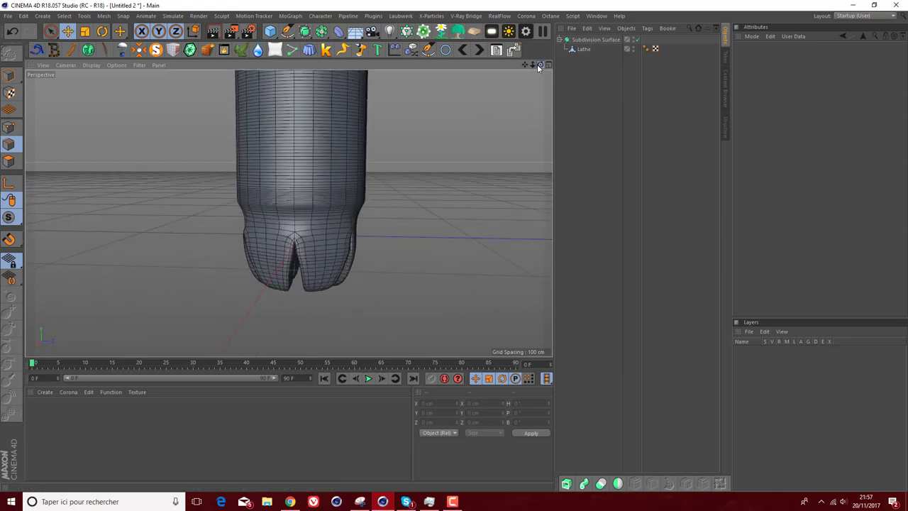
pyautogui.moveTo(540, 64); pyautogui.dragTo(288, 212)
pyautogui.moveTo(539, 65)
pyautogui.mouseDown()
pyautogui.moveTo(288, 213)
pyautogui.moveTo(532, 66)
pyautogui.moveTo(497, 66)
pyautogui.moveTo(542, 62)
pyautogui.moveTo(288, 213)
pyautogui.mouseUp()
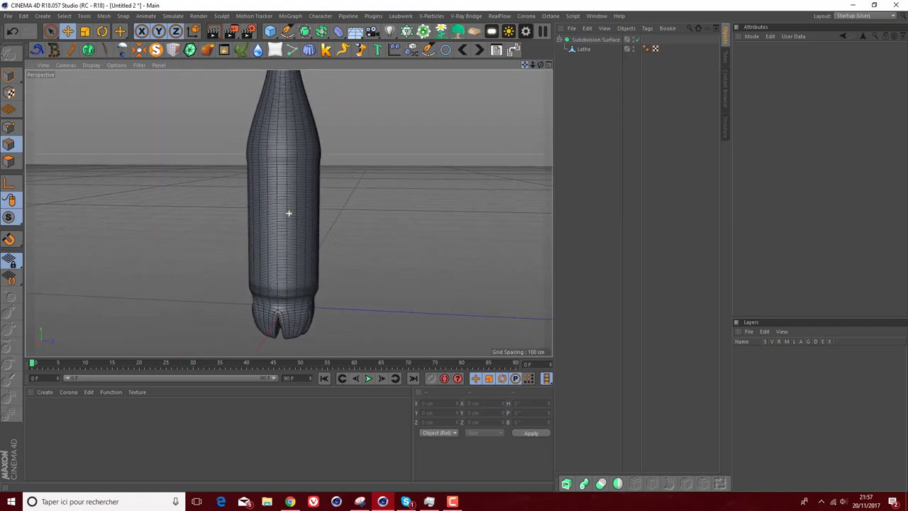
pyautogui.scroll(-3, 289, 213)
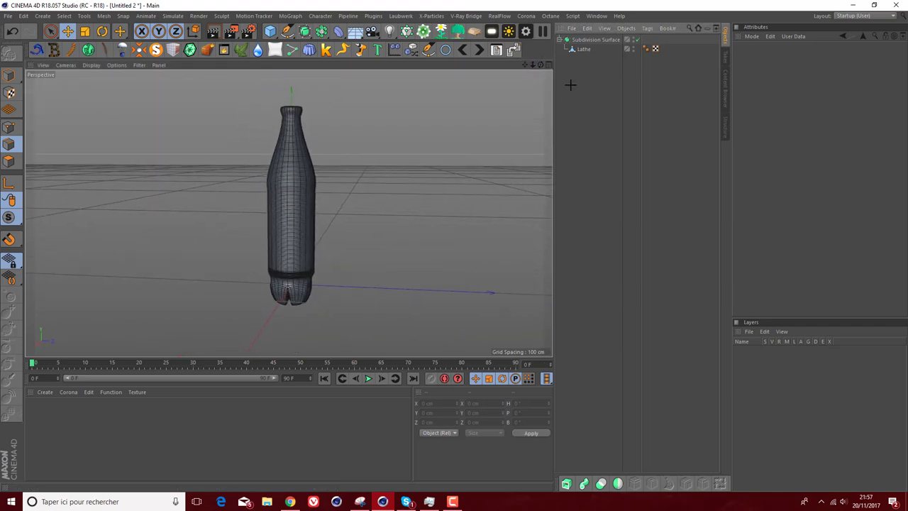
pyautogui.scroll(2, 274, 298)
pyautogui.scroll(2, 275, 298)
pyautogui.scroll(2, 275, 297)
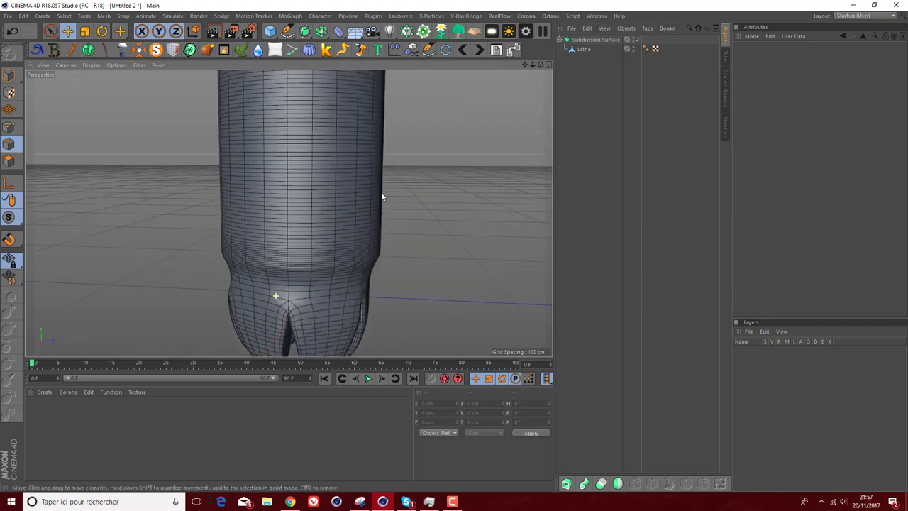
pyautogui.moveTo(541, 64); pyautogui.dragTo(527, 64)
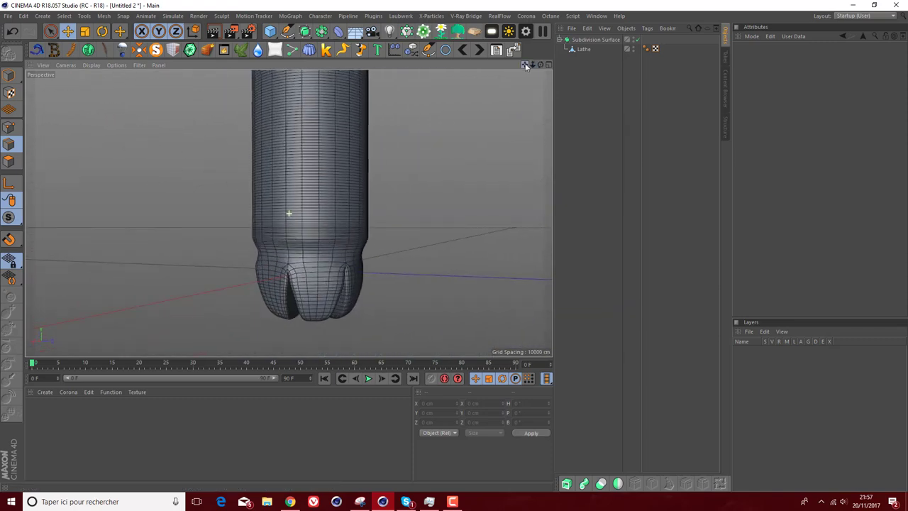
pyautogui.keyDown('alt'); pyautogui.moveTo(288, 213); pyautogui.dragTo(288, 213); pyautogui.keyUp('alt')
pyautogui.keyDown('alt'); pyautogui.moveTo(288, 212); pyautogui.dragTo(288, 212); pyautogui.keyUp('alt')
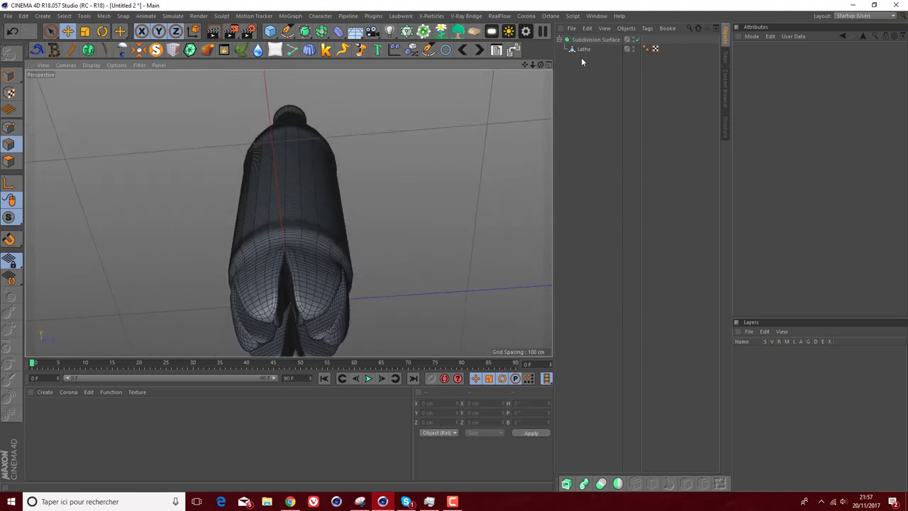
# Step: In polygon mode, raise the Lathe's bottom faces about 10.9 cm along Y, to Y −18.404 cm
pyautogui.click(583, 49)
pyautogui.click(15, 162)
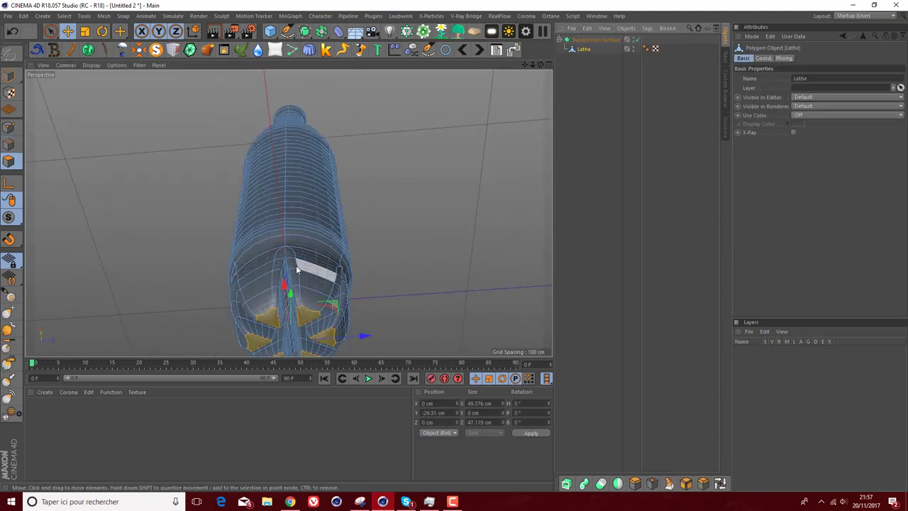
pyautogui.moveTo(284, 284); pyautogui.dragTo(288, 213)
pyautogui.scroll(5, 288, 213)
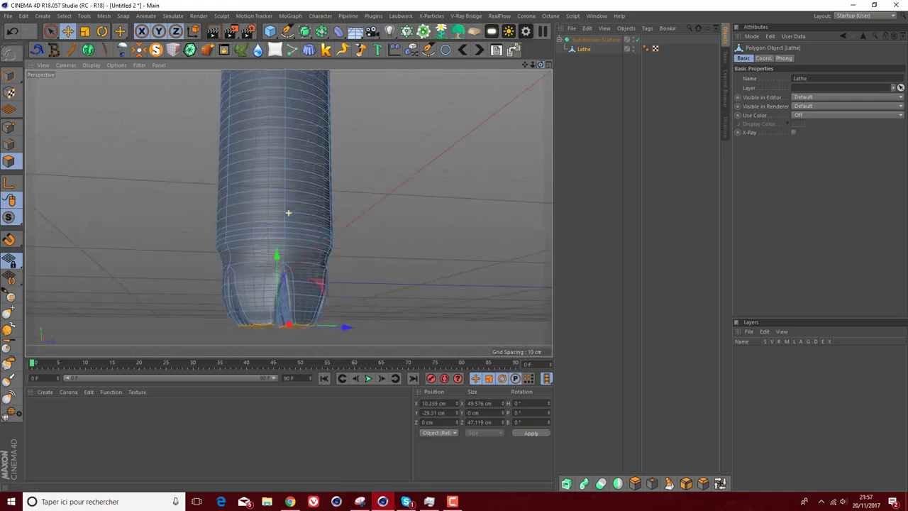
pyautogui.scroll(3, 288, 213)
pyautogui.click(13, 34)
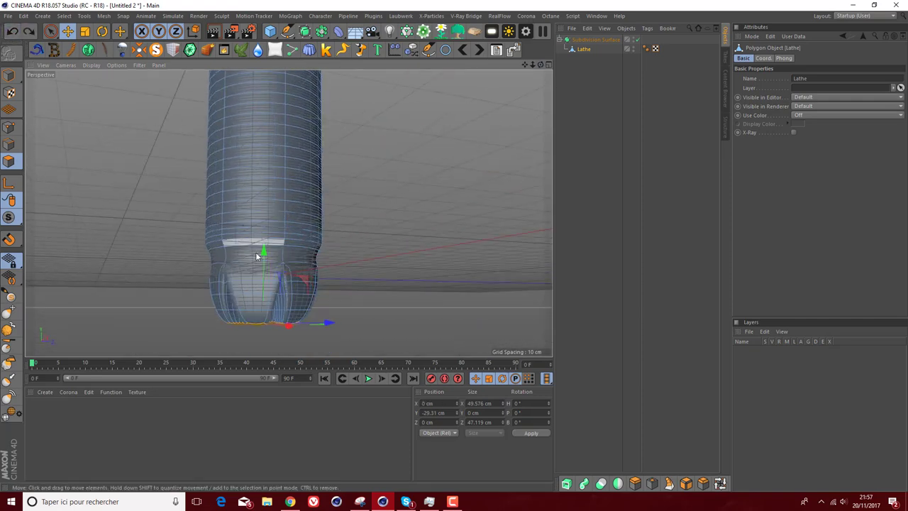
pyautogui.moveTo(264, 252); pyautogui.dragTo(261, 243)
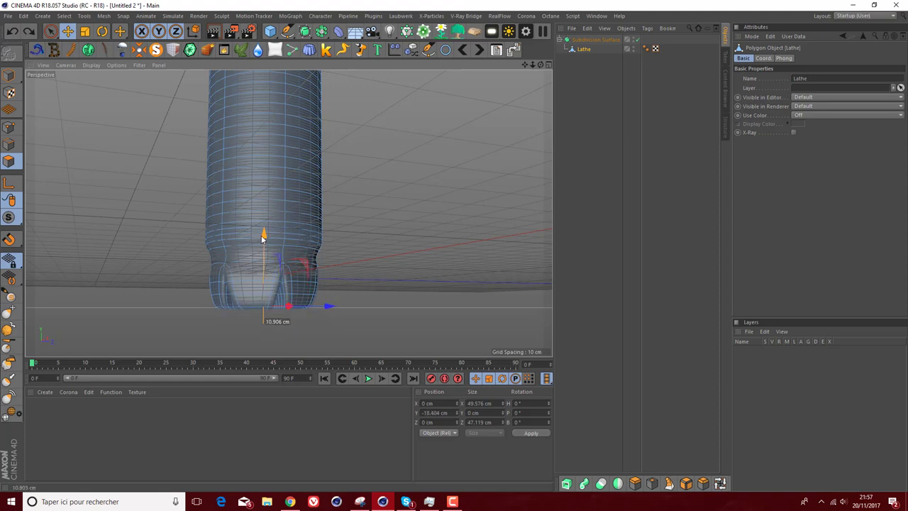
pyautogui.click(582, 153)
pyautogui.moveTo(541, 65)
pyautogui.mouseDown()
pyautogui.moveTo(526, 62)
pyautogui.moveTo(546, 135)
pyautogui.mouseUp()
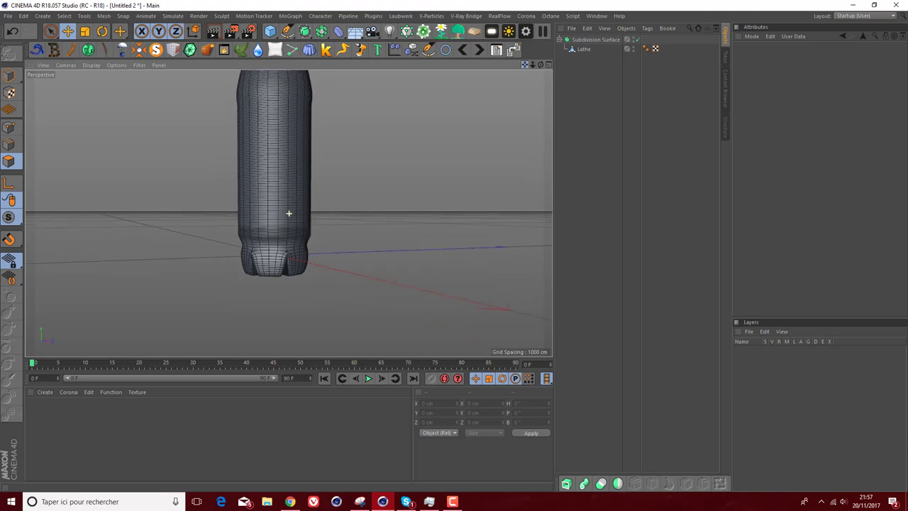
# Step: Set the Subdivision Surface to OpenSubdiv Catmull-Clark with Edge and Corner boundaries and Uniform edge creases
pyautogui.moveTo(531, 65); pyautogui.dragTo(532, 85)
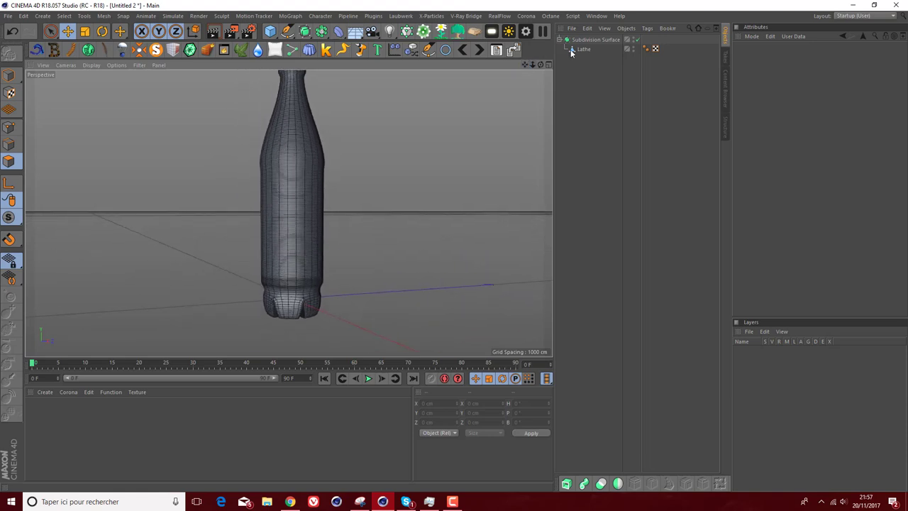
pyautogui.click(580, 49)
pyautogui.scroll(3, 270, 281)
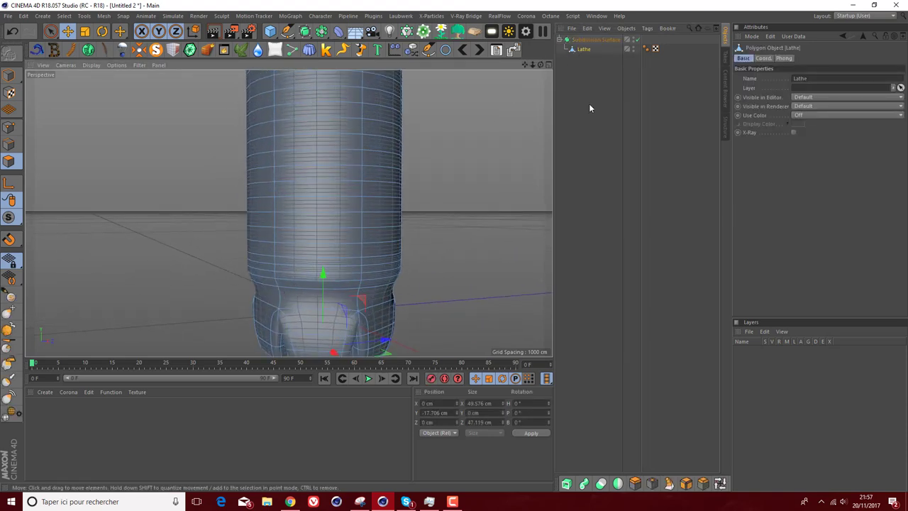
pyautogui.click(594, 39)
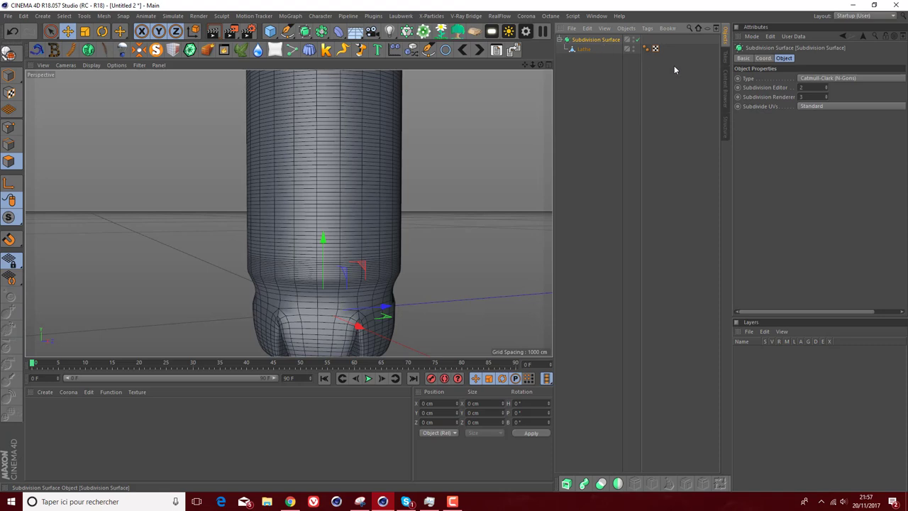
pyautogui.click(824, 79)
pyautogui.click(824, 79)
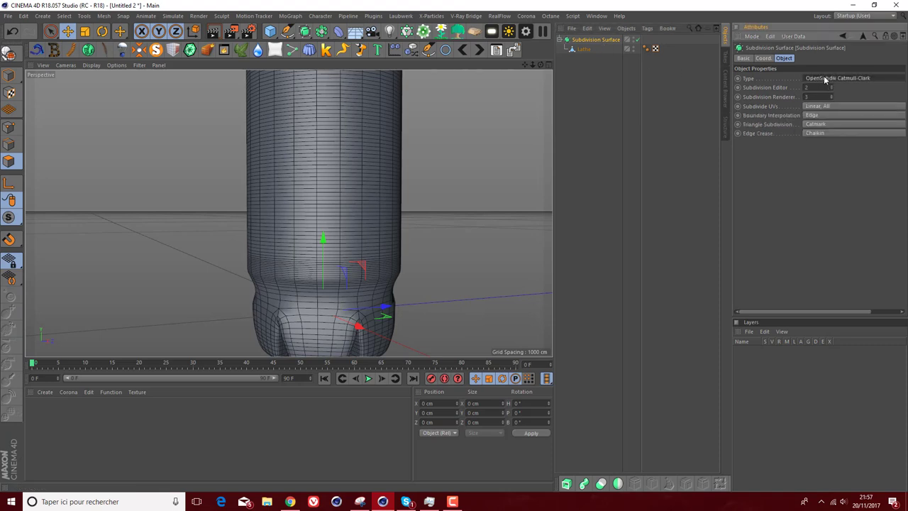
pyautogui.click(832, 107)
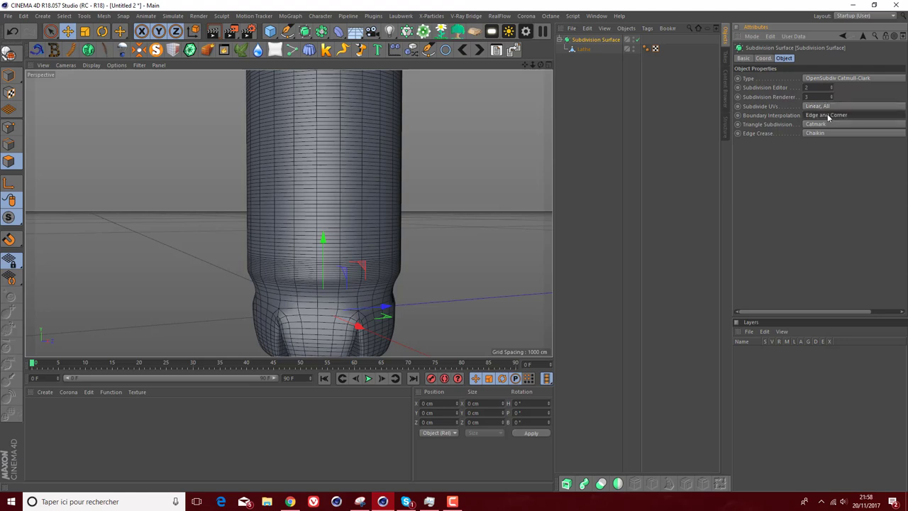
pyautogui.click(822, 135)
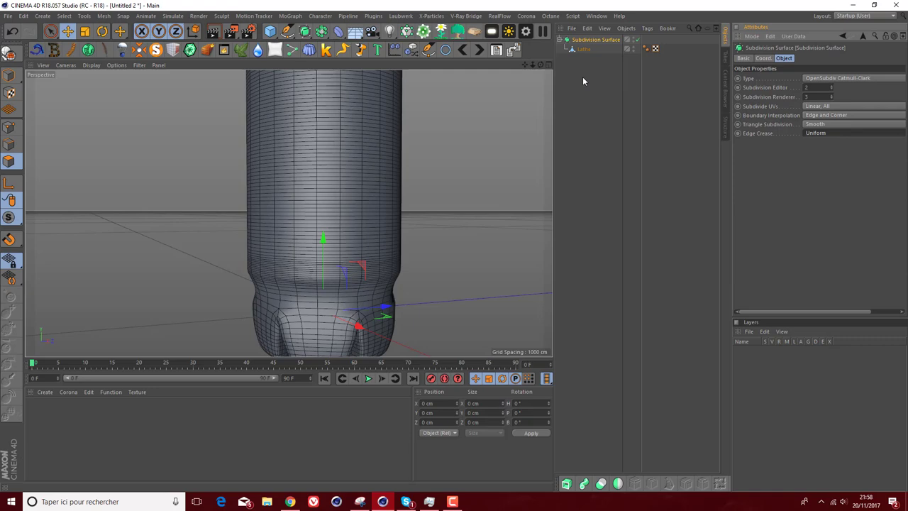
# Step: Select the Lathe's edge loop above the ribbed base and move it down
pyautogui.keyDown('alt'); pyautogui.moveTo(425, 178); pyautogui.dragTo(288, 213); pyautogui.keyUp('alt')
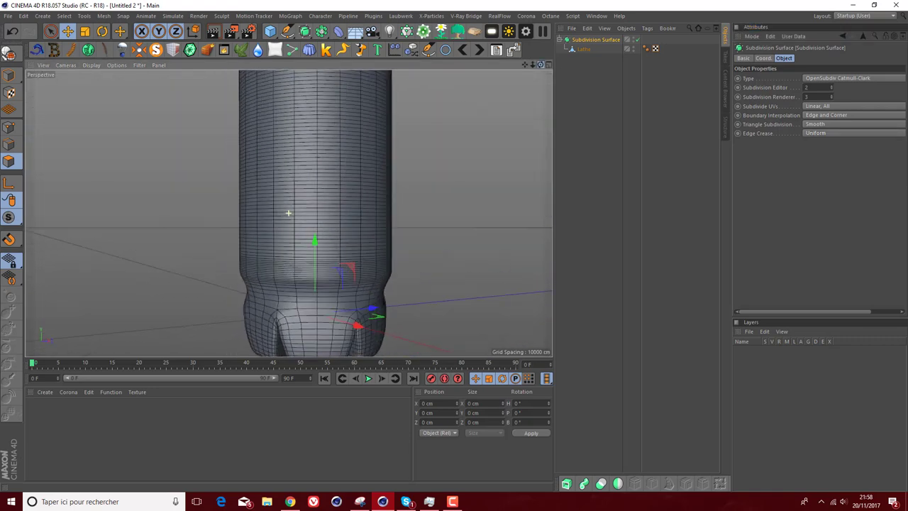
pyautogui.keyDown('alt'); pyautogui.moveTo(288, 213); pyautogui.dragTo(289, 212); pyautogui.keyUp('alt')
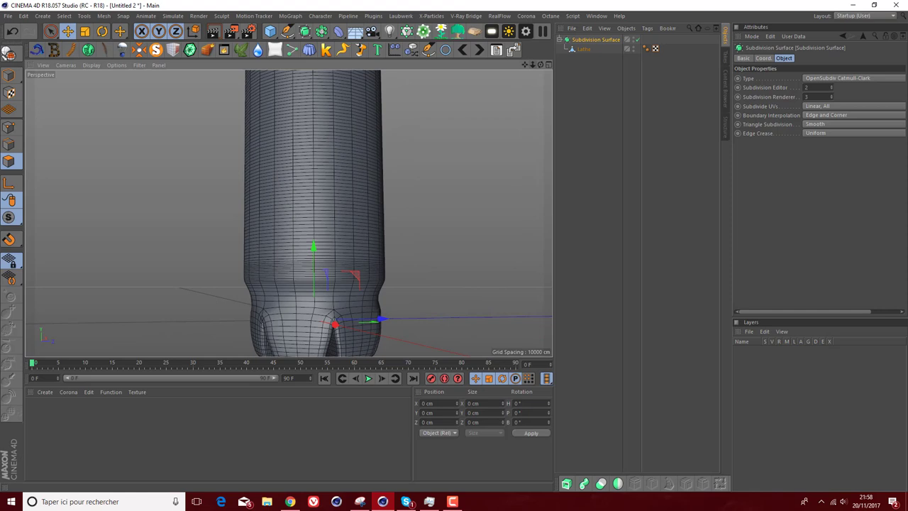
pyautogui.click(582, 50)
pyautogui.click(9, 144)
pyautogui.doubleClick(316, 308)
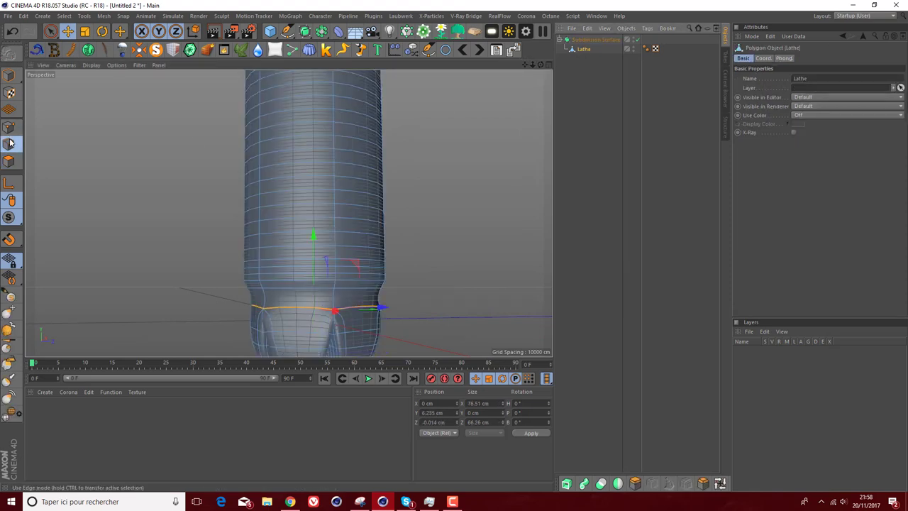
pyautogui.moveTo(313, 240)
pyautogui.mouseDown()
pyautogui.moveTo(313, 268)
pyautogui.moveTo(310, 244)
pyautogui.mouseUp()
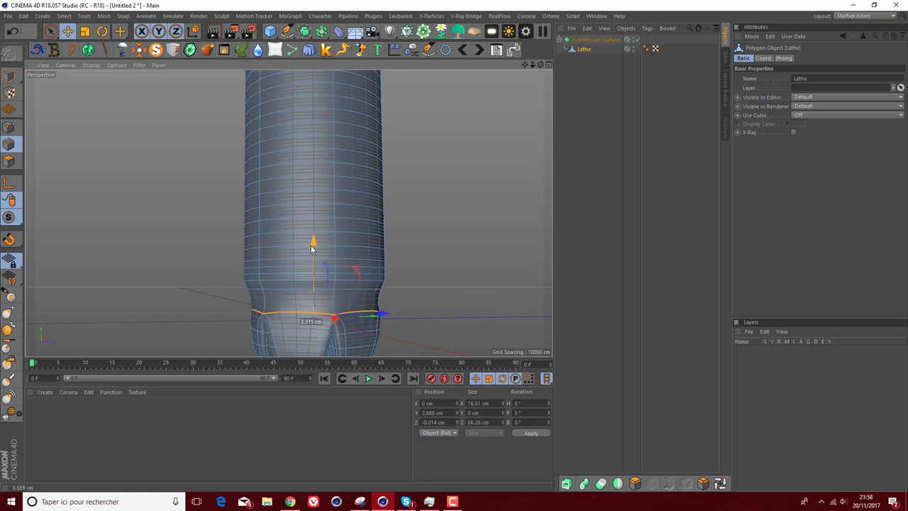
# Step: Try widening that edge loop with Scale, then lower it slightly again
pyautogui.click(84, 31)
pyautogui.moveTo(407, 321); pyautogui.dragTo(458, 322)
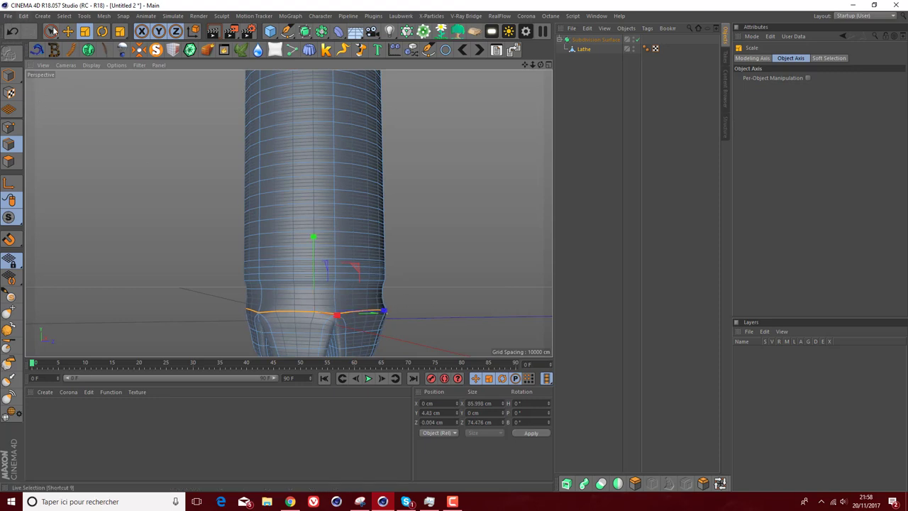
pyautogui.click(67, 31)
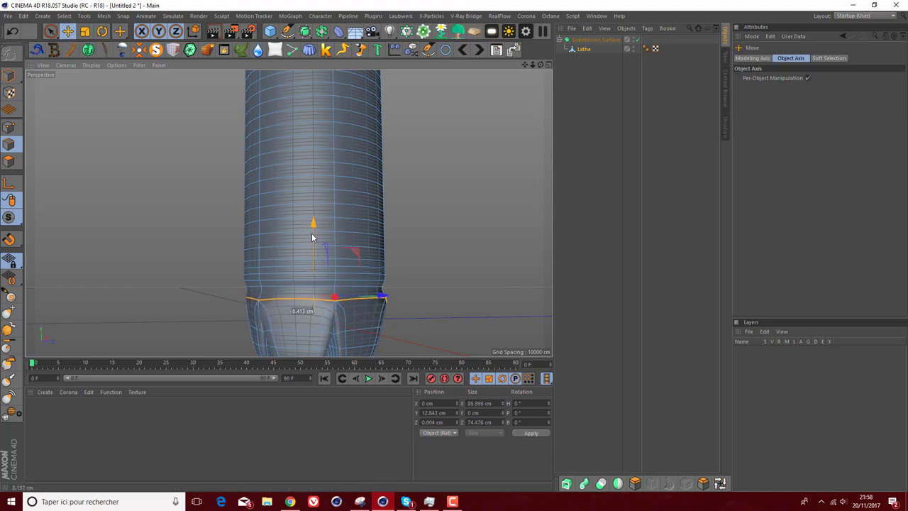
pyautogui.moveTo(311, 233); pyautogui.dragTo(307, 249)
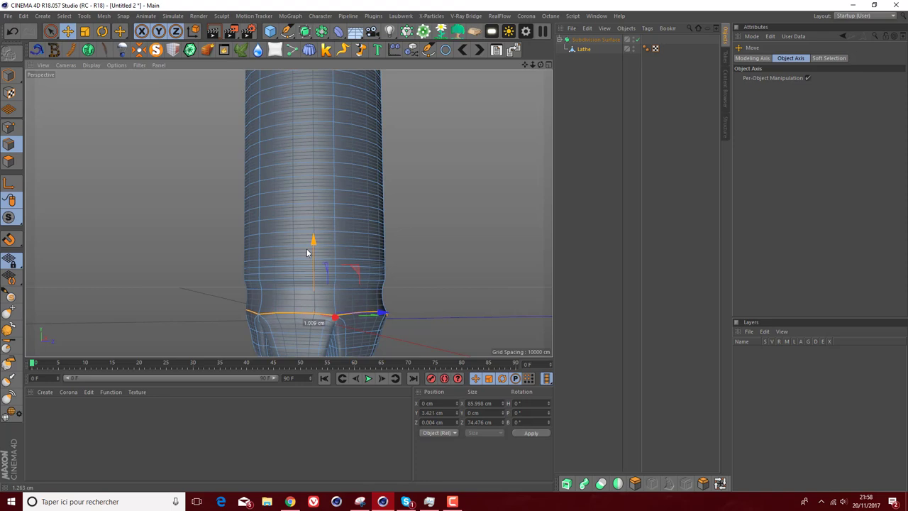
# Step: Undo the trial widening of the loop and zoom out to frame the whole bottle
pyautogui.click(556, 158)
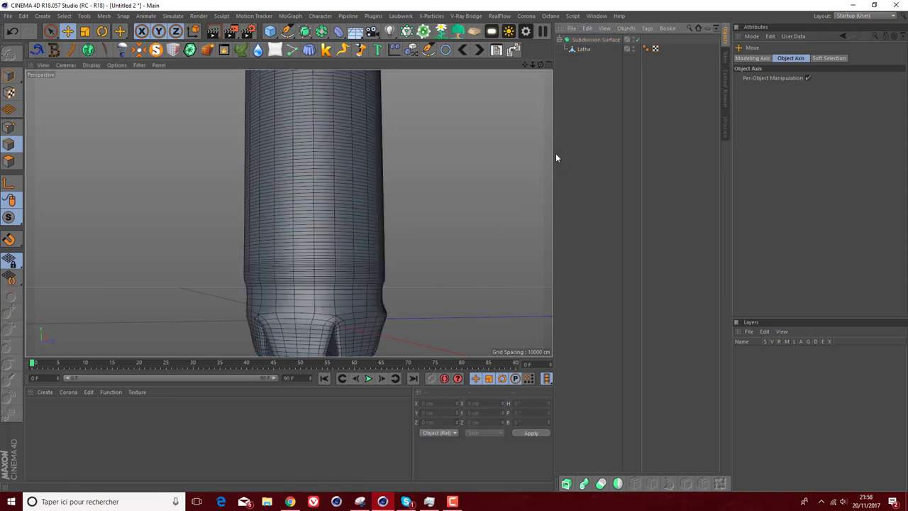
pyautogui.click(12, 31)
pyautogui.click(12, 31)
pyautogui.click(12, 31)
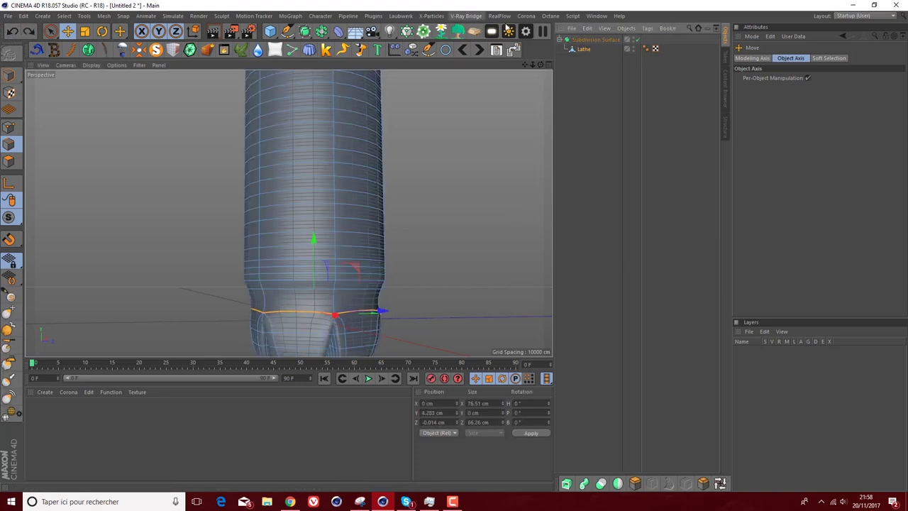
pyautogui.moveTo(538, 65); pyautogui.dragTo(288, 212)
# Step: Switch the viewport display to Gouraud shading without wireframe lines
pyautogui.click(581, 81)
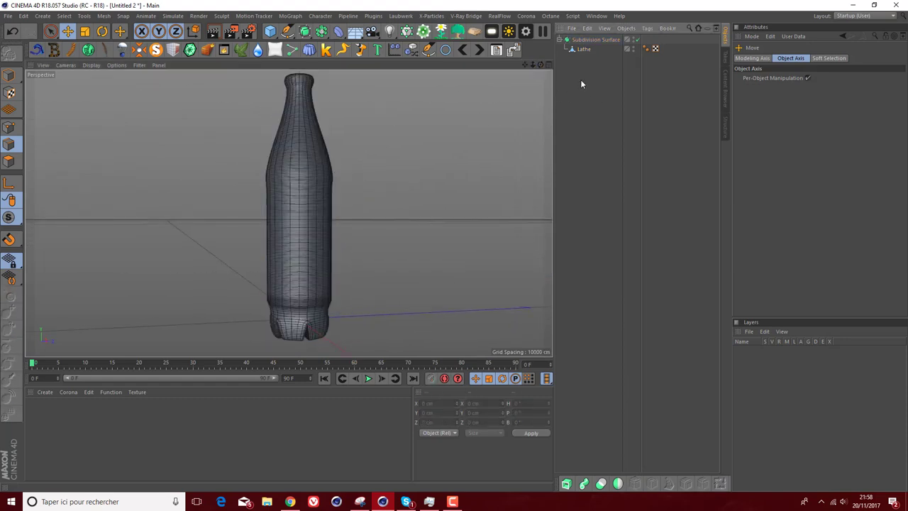
pyautogui.moveTo(536, 67)
pyautogui.mouseDown()
pyautogui.moveTo(527, 63)
pyautogui.moveTo(289, 213)
pyautogui.mouseUp()
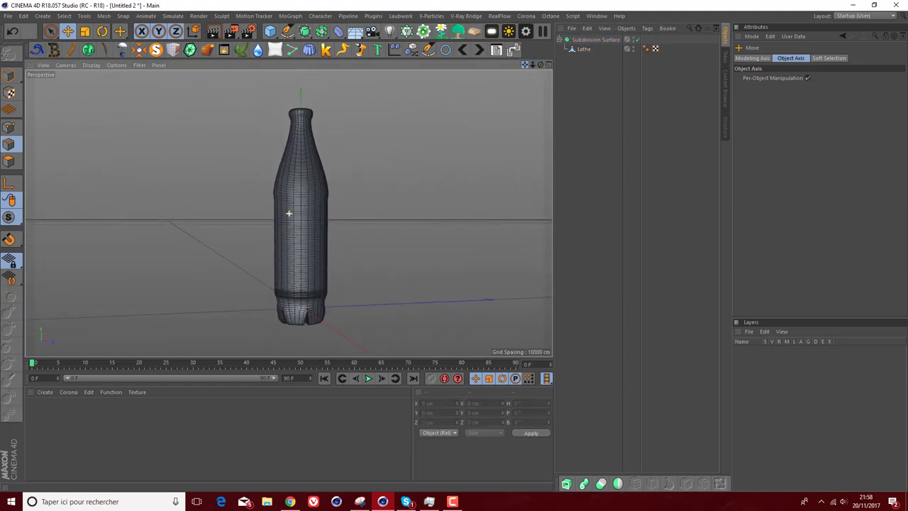
pyautogui.click(91, 64)
pyautogui.click(118, 78)
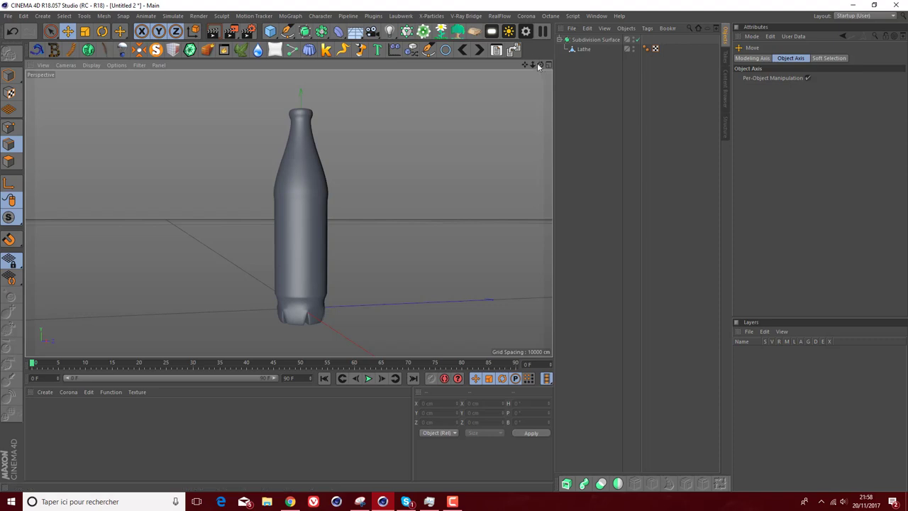
# Step: View the bottle from above and edit the Lathe's edges with subdivision turned off
pyautogui.moveTo(539, 65); pyautogui.dragTo(537, 66)
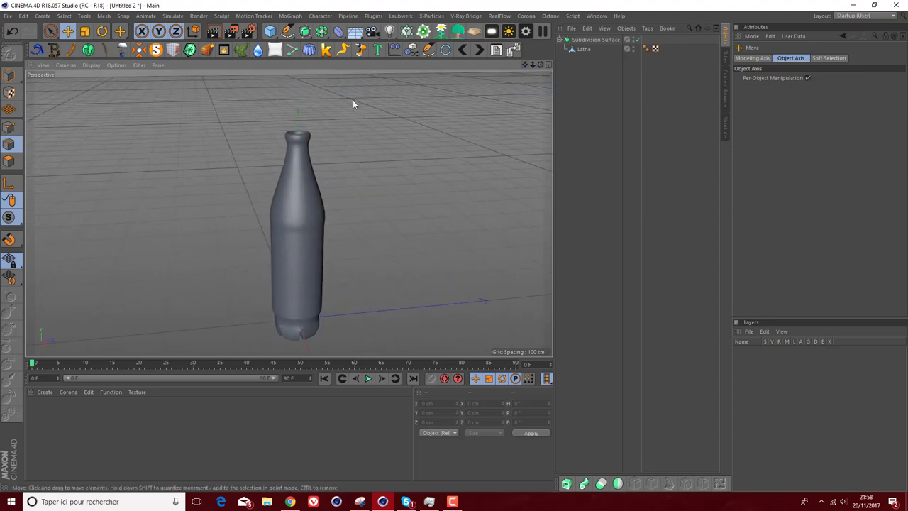
pyautogui.scroll(-2, 280, 136)
pyautogui.scroll(-3, 446, 98)
pyautogui.click(584, 49)
pyautogui.press('c')
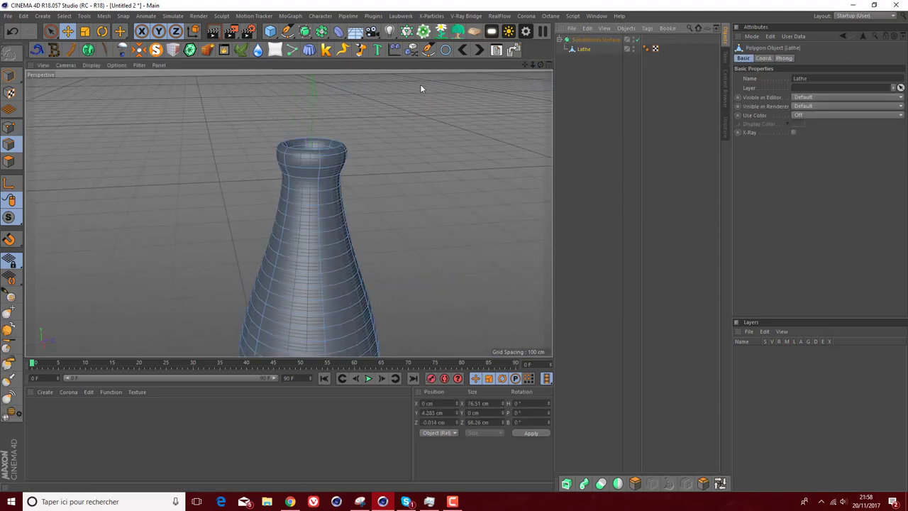
pyautogui.click(637, 40)
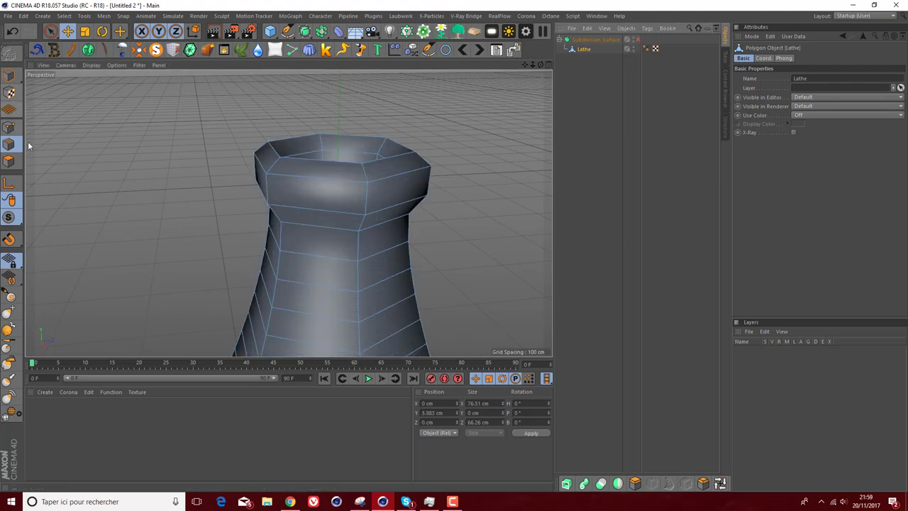
# Step: Raise the top rim edge loop higher, then select the loop below it
pyautogui.doubleClick(274, 150)
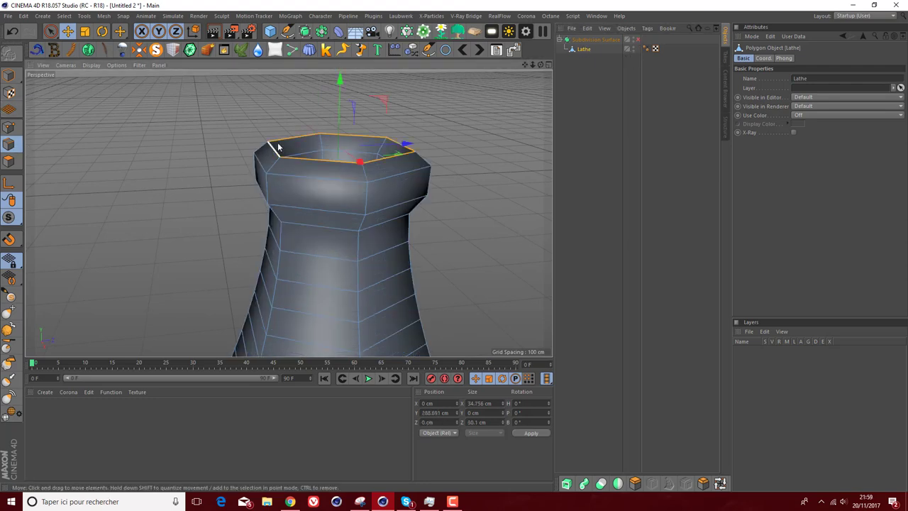
pyautogui.moveTo(341, 83); pyautogui.dragTo(341, 45)
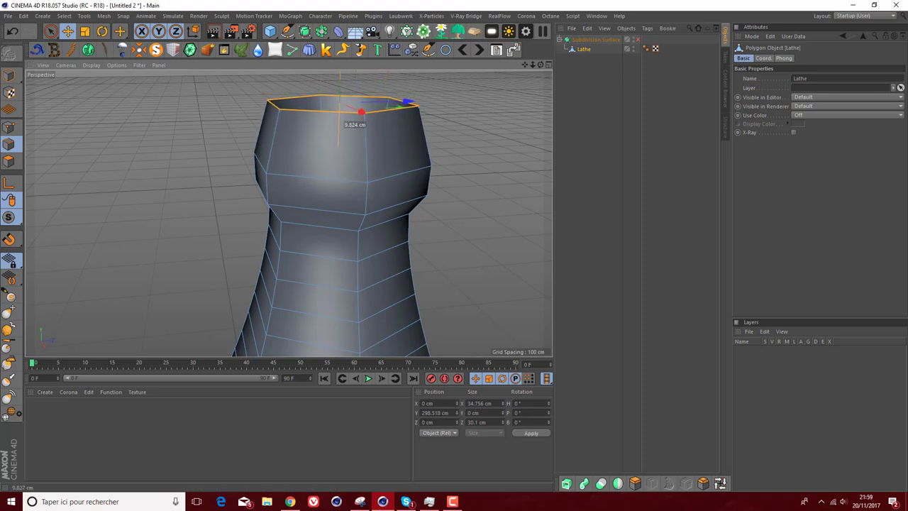
pyautogui.moveTo(341, 78); pyautogui.dragTo(341, 81)
pyautogui.doubleClick(272, 177)
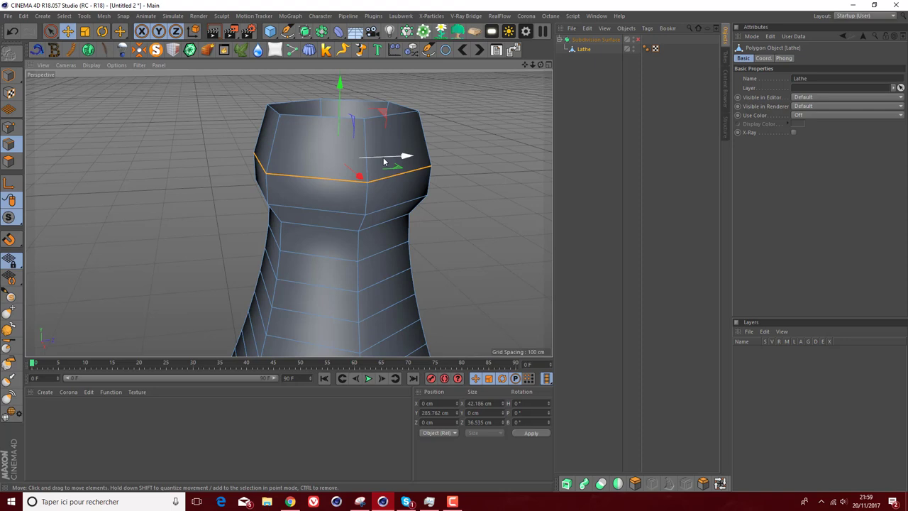
# Step: Re-enable subdivision smoothing and lower the selected neck edge loop slightly
pyautogui.click(636, 40)
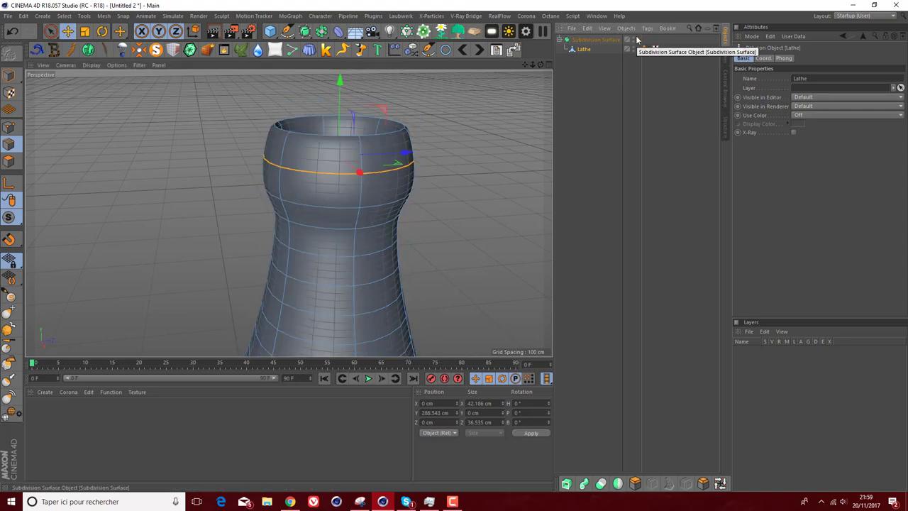
pyautogui.moveTo(533, 64); pyautogui.dragTo(511, 65)
pyautogui.keyDown('alt'); pyautogui.moveTo(289, 213); pyautogui.dragTo(289, 213); pyautogui.keyUp('alt')
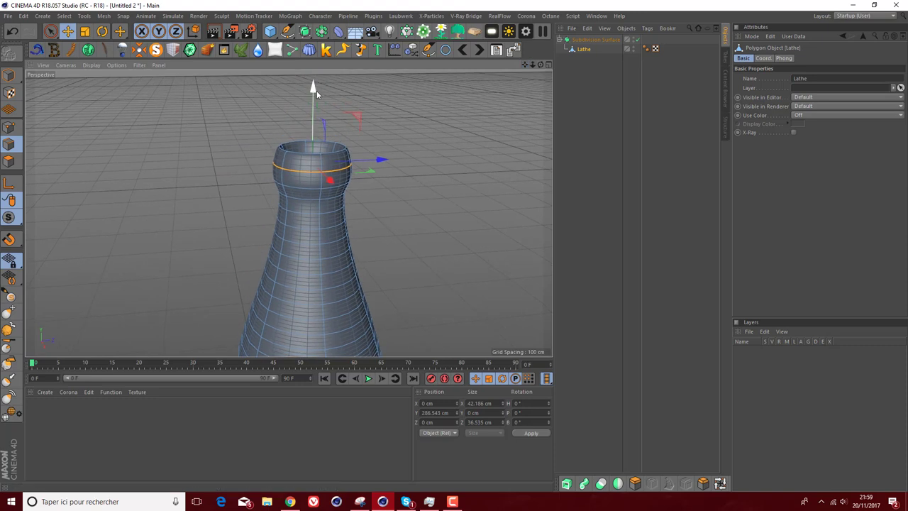
pyautogui.moveTo(316, 90)
pyautogui.mouseDown()
pyautogui.moveTo(315, 99)
pyautogui.moveTo(314, 89)
pyautogui.mouseUp()
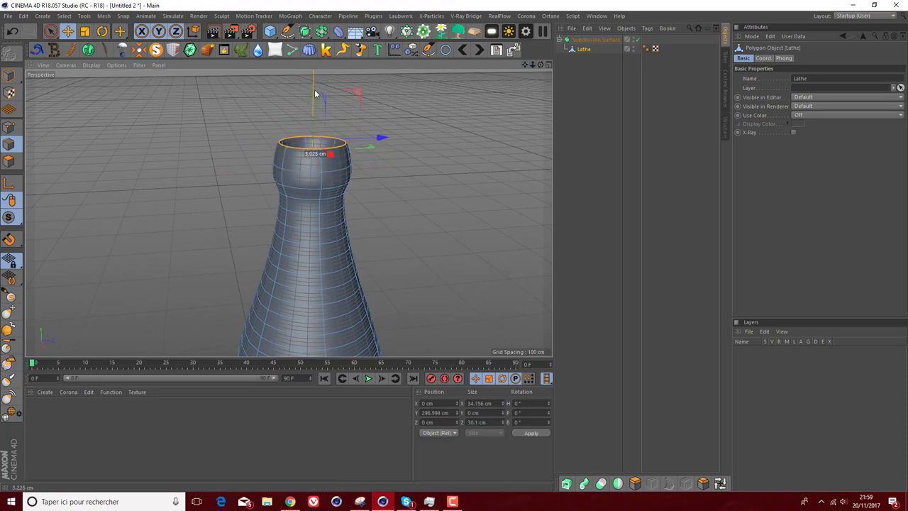
pyautogui.moveTo(534, 92)
pyautogui.keyDown('alt'); pyautogui.mouseDown()
pyautogui.moveTo(288, 213)
pyautogui.moveTo(310, 198)
pyautogui.mouseUp(); pyautogui.keyUp('alt')
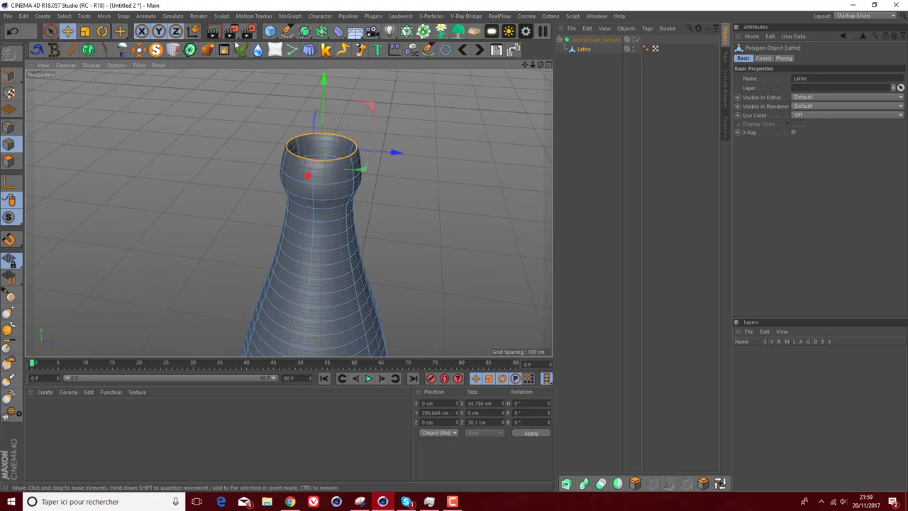
# Step: Add a Helix spline and move it up beside the bottle
pyautogui.click(287, 30)
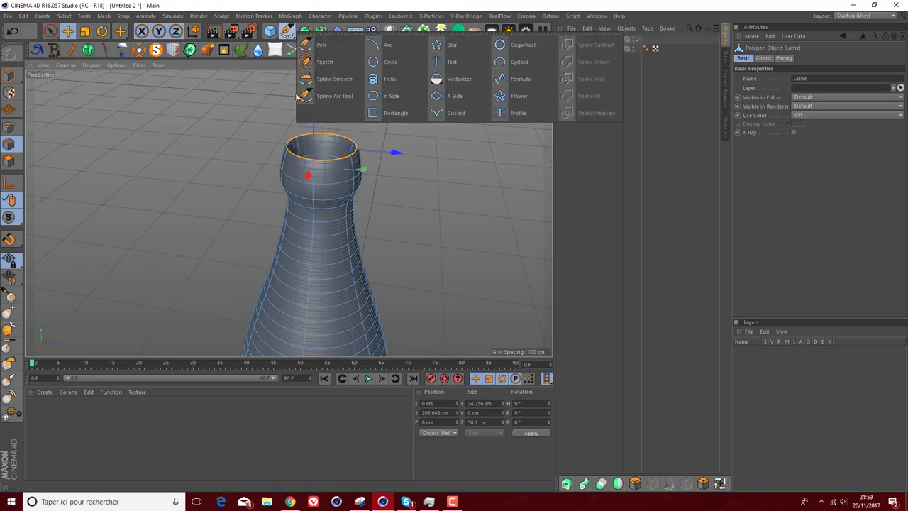
pyautogui.click(373, 79)
pyautogui.moveTo(533, 65); pyautogui.dragTo(523, 84)
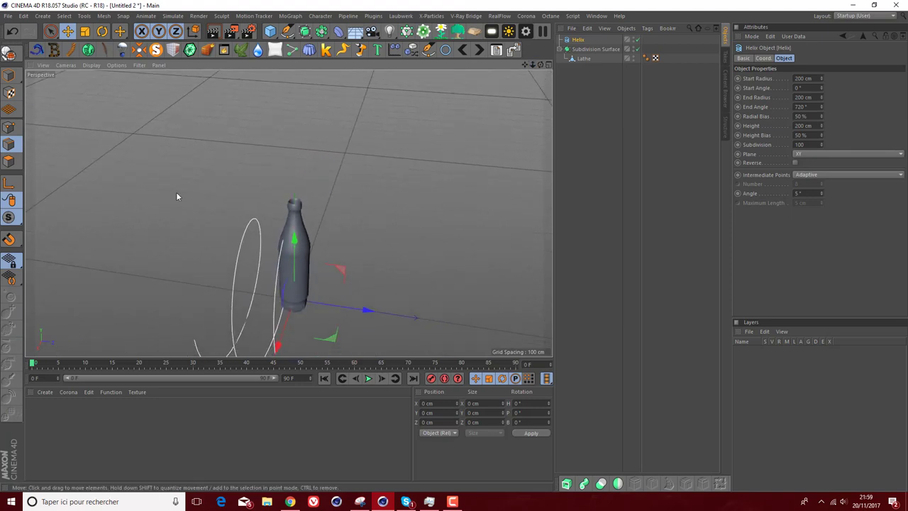
pyautogui.click(9, 75)
pyautogui.moveTo(294, 239); pyautogui.dragTo(292, 134)
pyautogui.moveTo(341, 207); pyautogui.dragTo(375, 214)
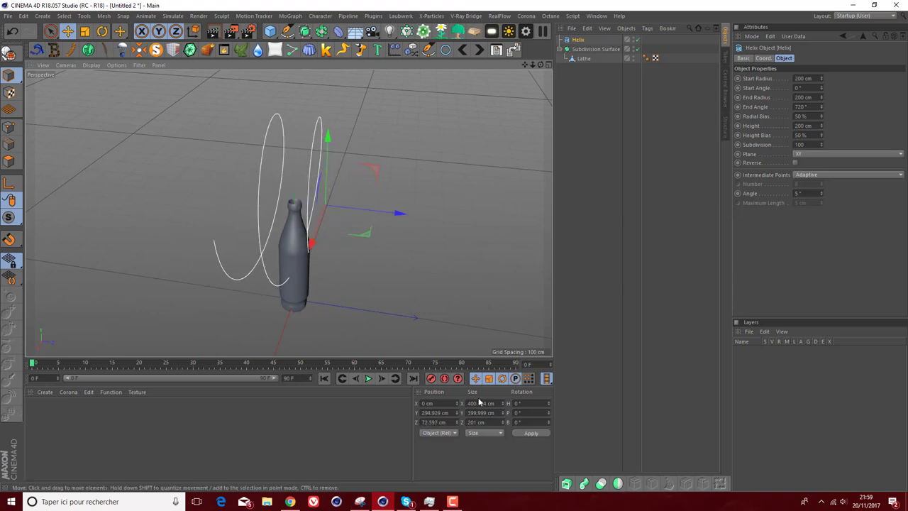
# Step: Rotate the helix to a 90° pitch so it lies around the bottle's axis
pyautogui.click(85, 31)
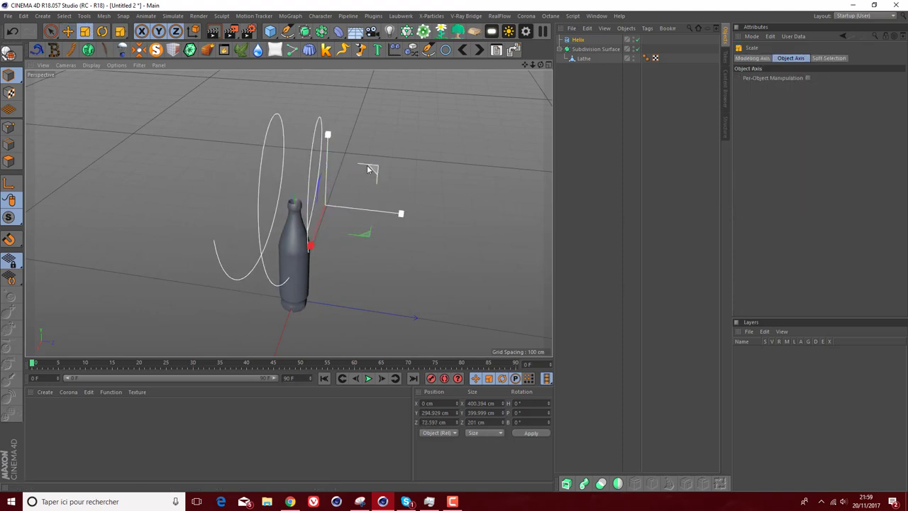
pyautogui.click(102, 31)
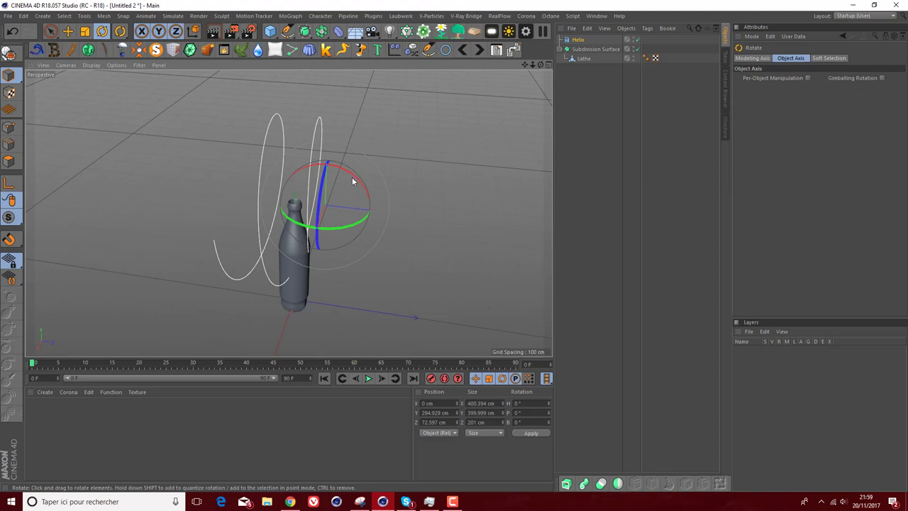
pyautogui.moveTo(352, 181); pyautogui.dragTo(305, 186)
pyautogui.click(12, 31)
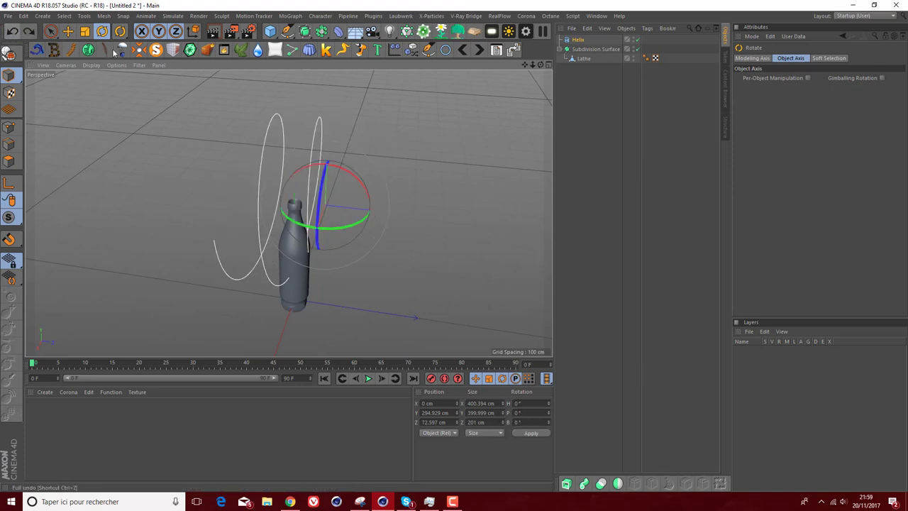
pyautogui.moveTo(349, 178); pyautogui.dragTo(305, 191)
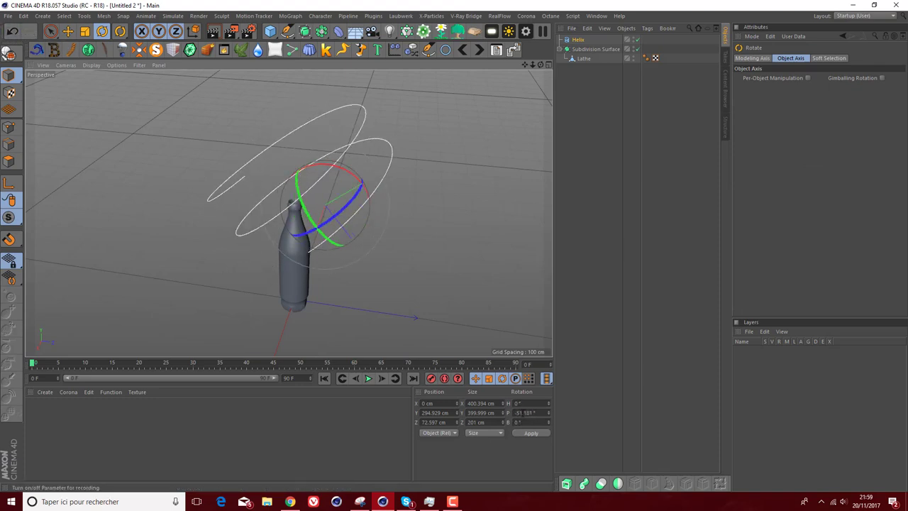
pyautogui.click(528, 412)
pyautogui.write('90')
pyautogui.press('Return')
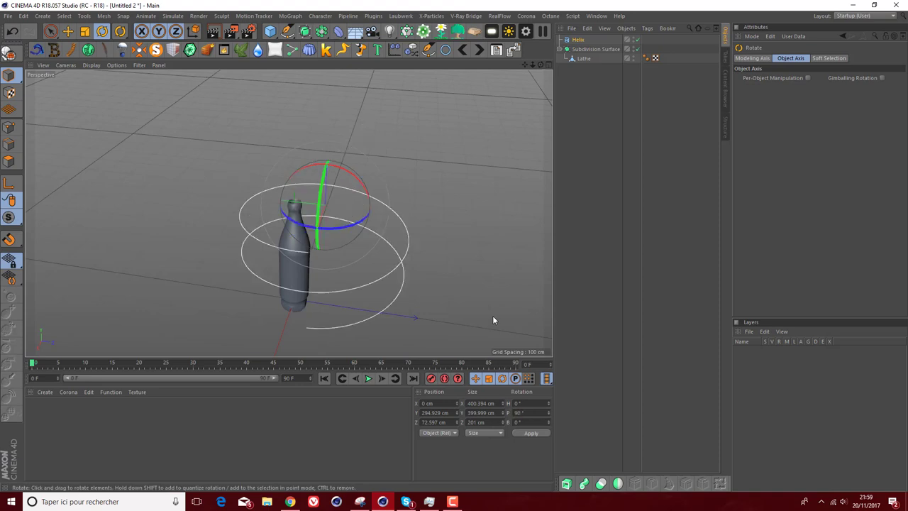
# Step: Move the helix to circle the bottle and switch to the four-view layout
pyautogui.click(68, 30)
pyautogui.moveTo(282, 198)
pyautogui.mouseDown()
pyautogui.moveTo(249, 204)
pyautogui.moveTo(240, 195)
pyautogui.mouseUp()
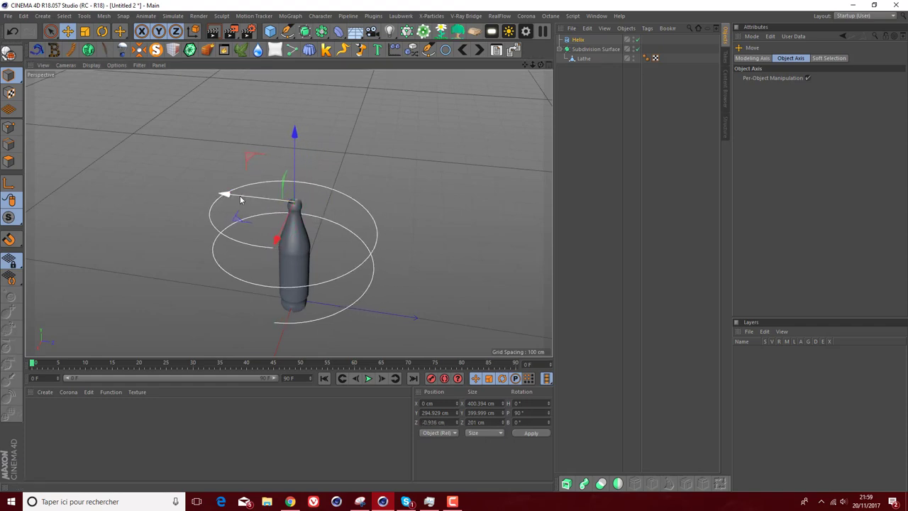
pyautogui.press('F5')
# Step: Scale the helix down so it hugs the bottle neck, to about 34.7 cm wide
pyautogui.scroll(3, 420, 121)
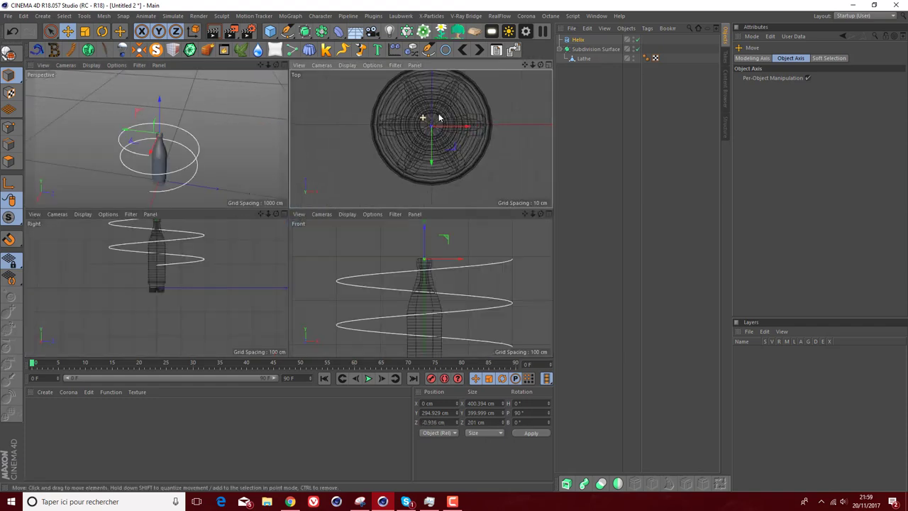
pyautogui.scroll(3, 426, 131)
pyautogui.scroll(3, 430, 142)
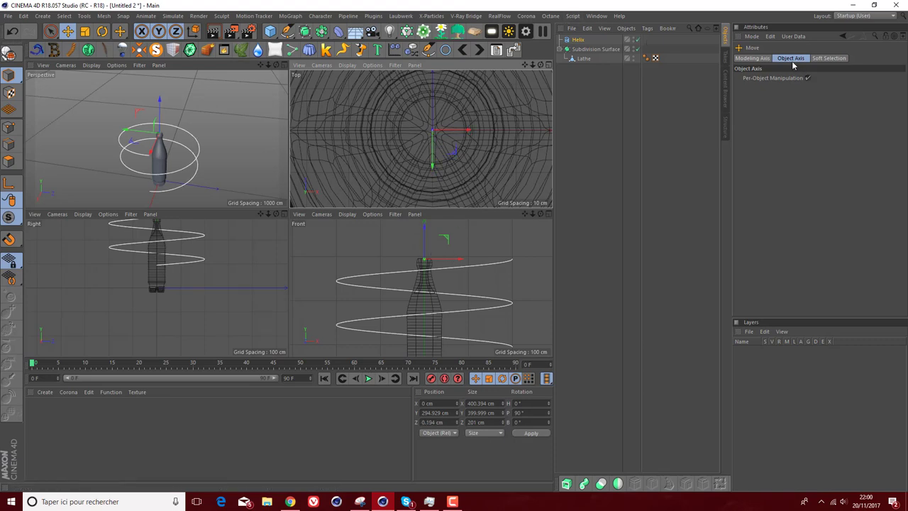
pyautogui.click(84, 31)
pyautogui.moveTo(468, 124)
pyautogui.mouseDown()
pyautogui.moveTo(432, 122)
pyautogui.moveTo(434, 131)
pyautogui.mouseUp()
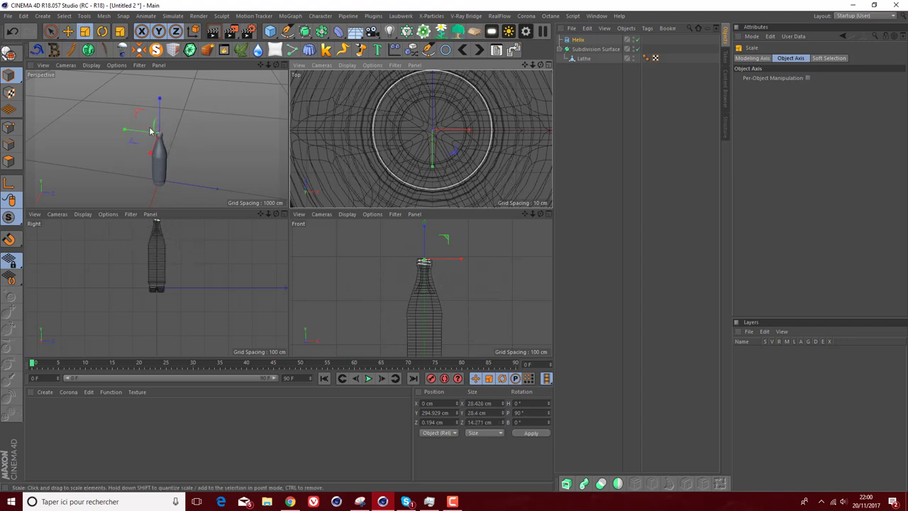
pyautogui.scroll(5, 151, 131)
pyautogui.moveTo(157, 159); pyautogui.dragTo(240, 139)
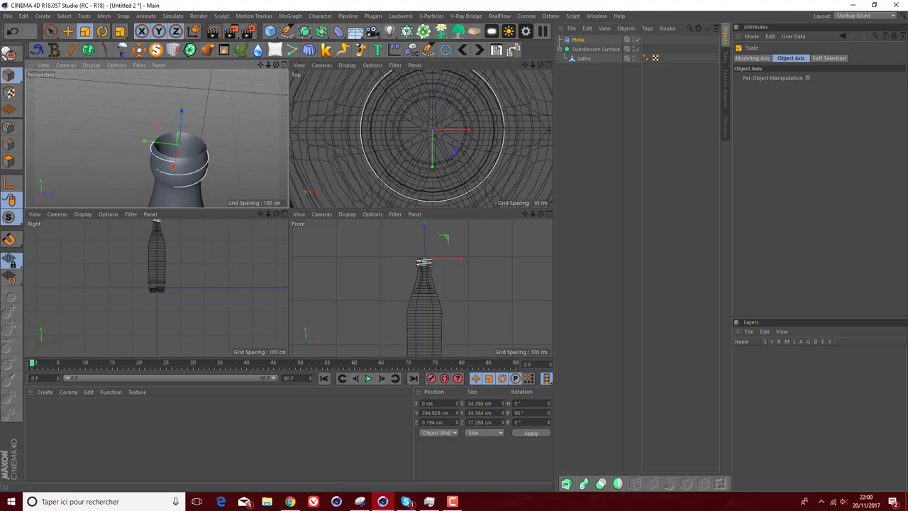
pyautogui.scroll(8, 156, 139)
pyautogui.scroll(-3, 156, 139)
pyautogui.scroll(-5, 156, 138)
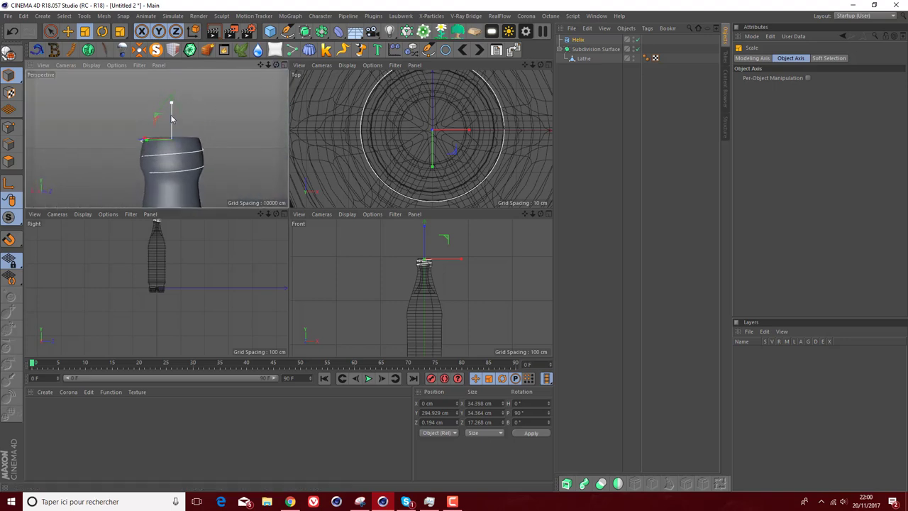
pyautogui.moveTo(171, 103)
pyautogui.mouseDown()
pyautogui.moveTo(172, 111)
pyautogui.moveTo(178, 103)
pyautogui.mouseUp()
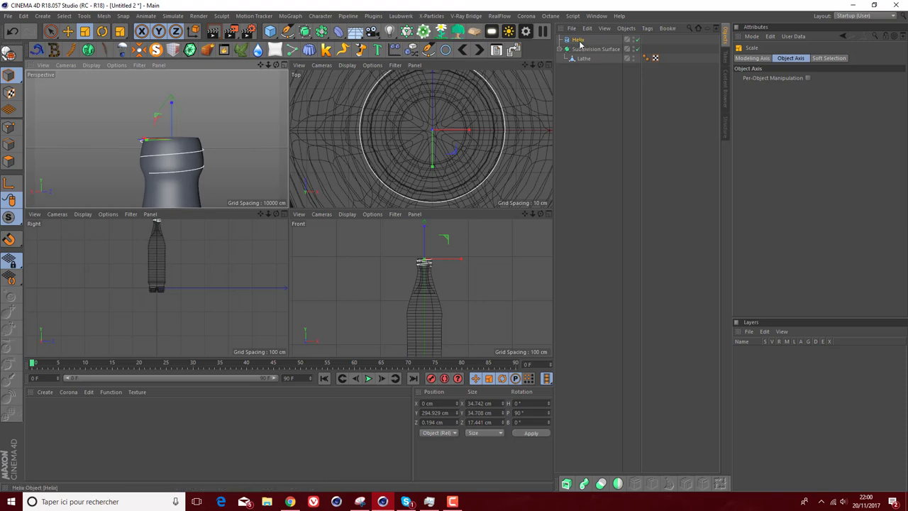
# Step: Set the helix Height to 8.354 cm and lower it about 3 cm on the neck
pyautogui.click(578, 41)
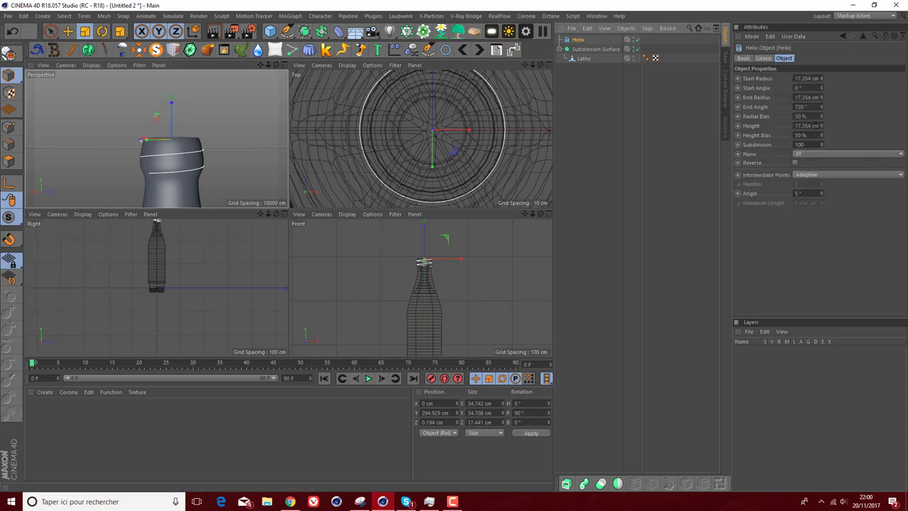
pyautogui.moveTo(822, 129); pyautogui.dragTo(821, 129)
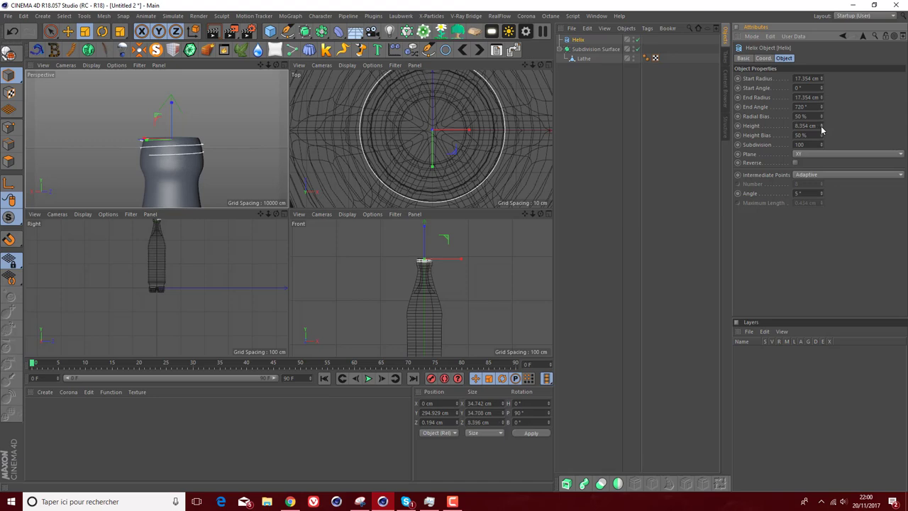
pyautogui.click(70, 29)
pyautogui.moveTo(173, 106); pyautogui.dragTo(170, 112)
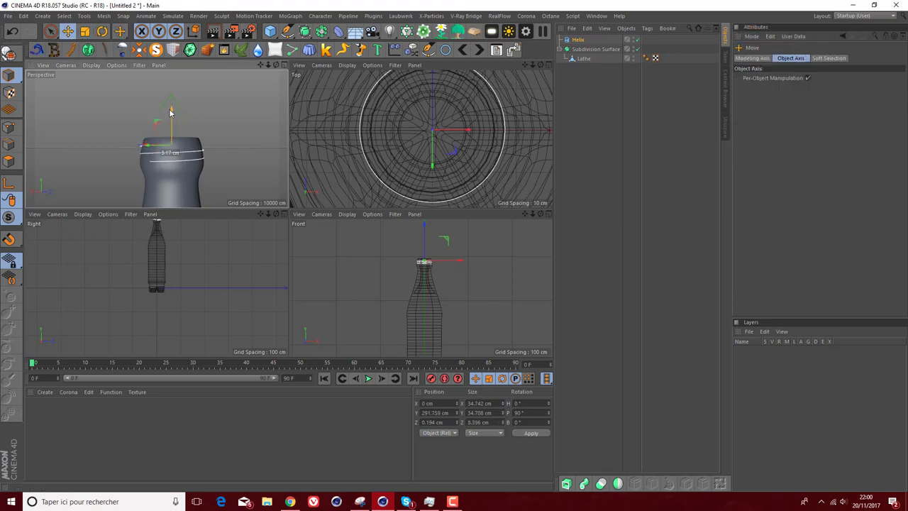
pyautogui.middleClick(152, 130)
# Step: Add a Circle spline beside the helix and set its radius to 1 cm
pyautogui.middleClick(193, 198)
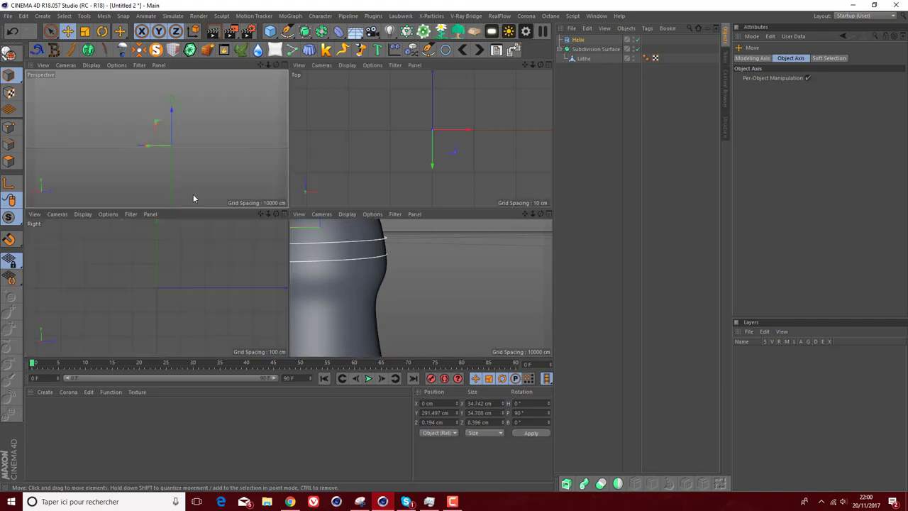
pyautogui.middleClick(173, 181)
pyautogui.moveTo(529, 69); pyautogui.dragTo(461, 247)
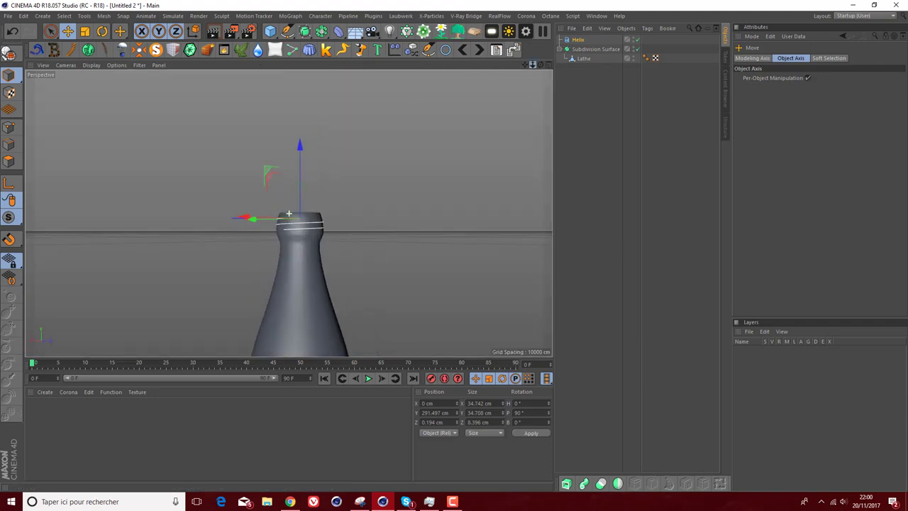
pyautogui.moveTo(540, 65); pyautogui.dragTo(497, 113)
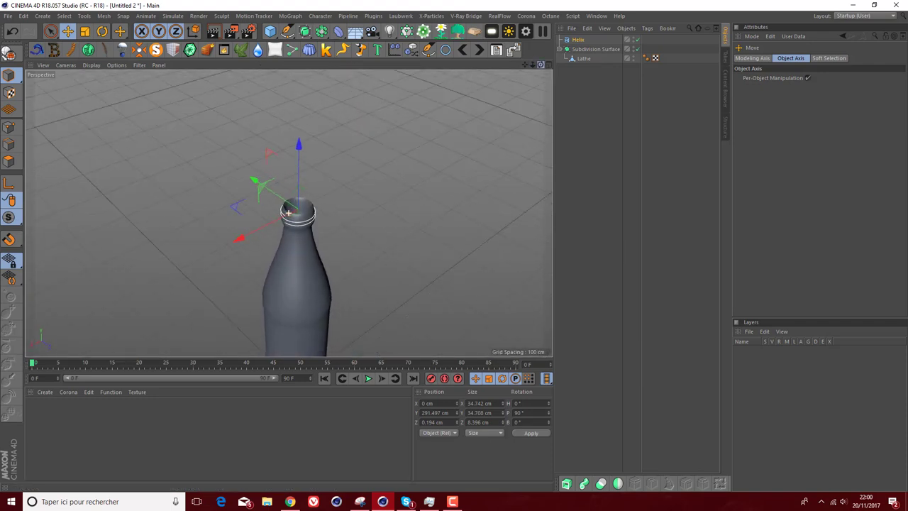
pyautogui.scroll(5, 291, 214)
pyautogui.scroll(2, 290, 213)
pyautogui.scroll(3, 284, 203)
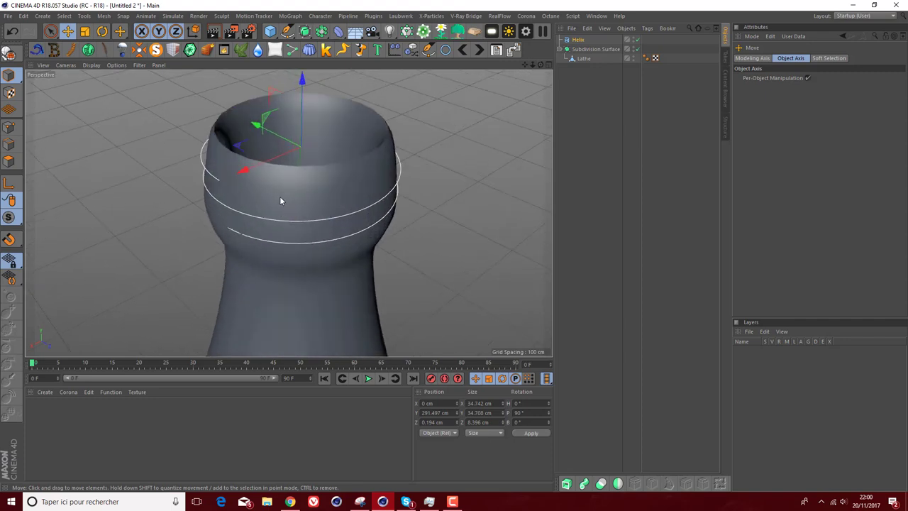
pyautogui.click(576, 40)
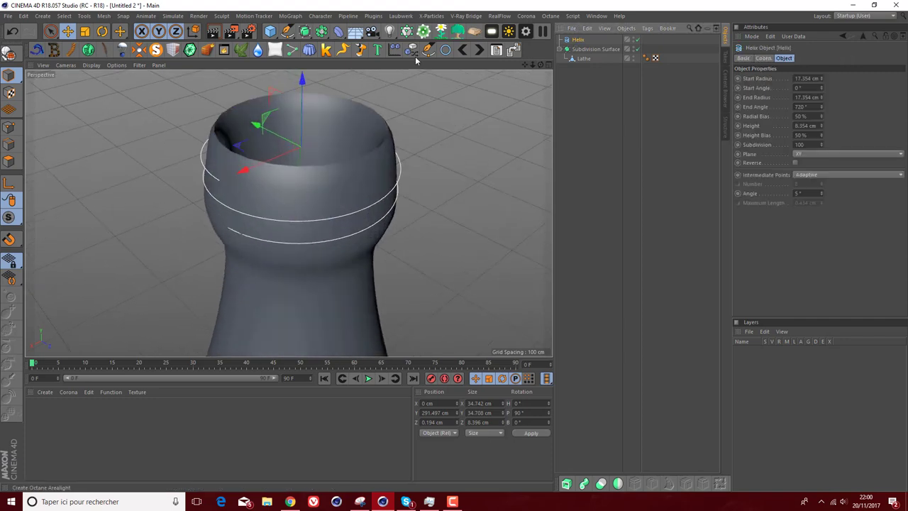
pyautogui.click(445, 49)
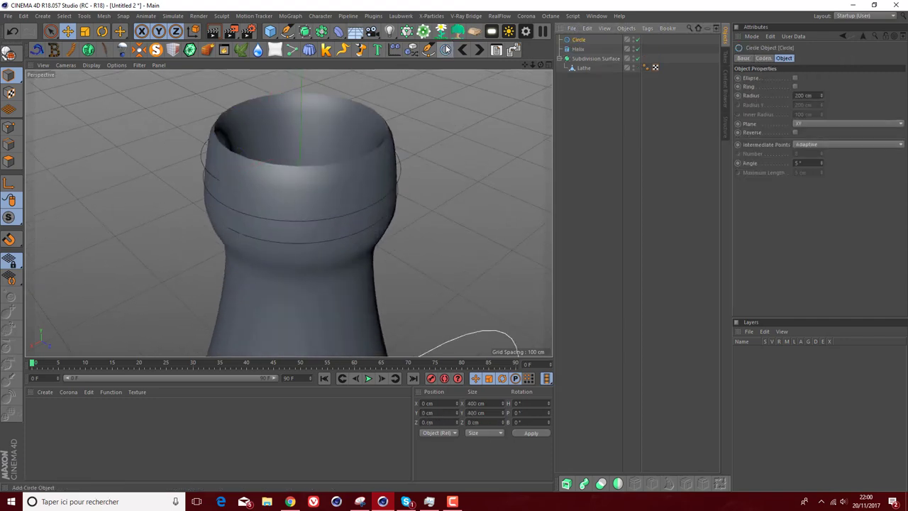
pyautogui.click(292, 37)
pyautogui.click(808, 95)
pyautogui.write('1')
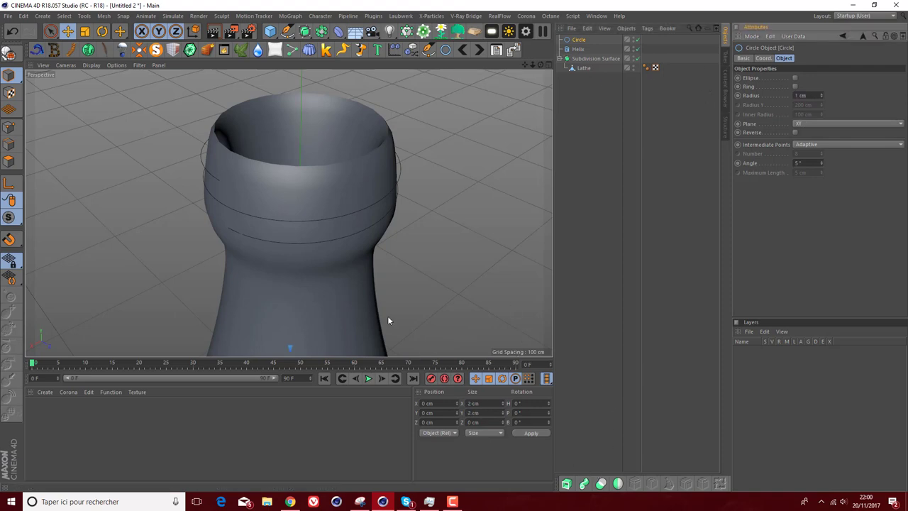
pyautogui.click(308, 34)
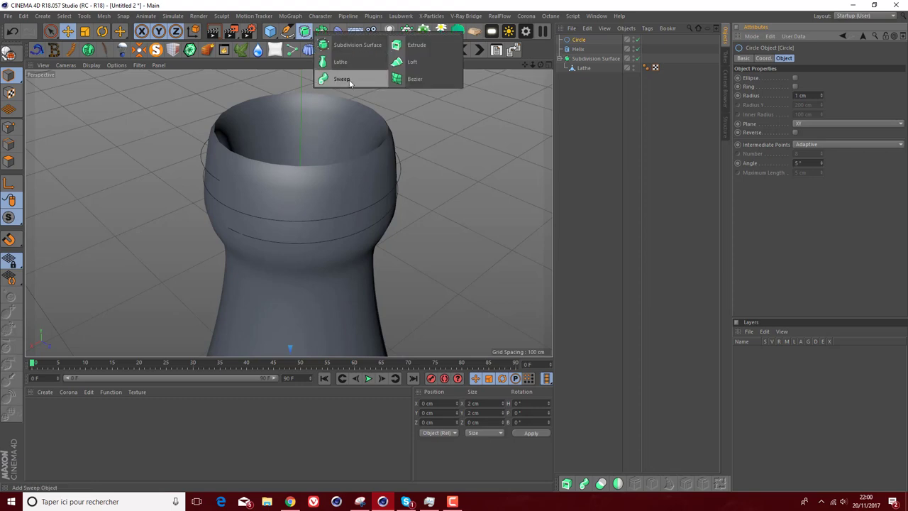
# Step: Add a Sweep and place the Circle and Helix inside it
pyautogui.click(350, 84)
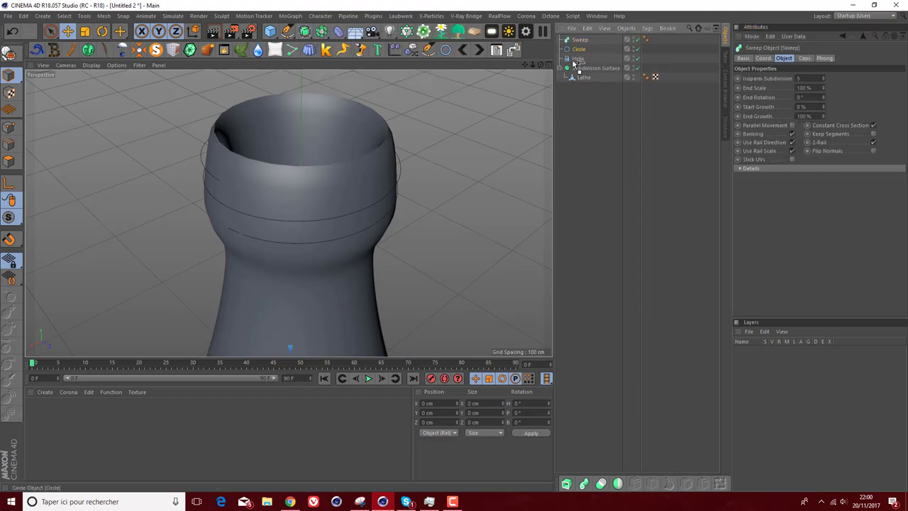
pyautogui.moveTo(603, 47)
pyautogui.mouseDown()
pyautogui.moveTo(575, 64)
pyautogui.moveTo(580, 40)
pyautogui.mouseUp()
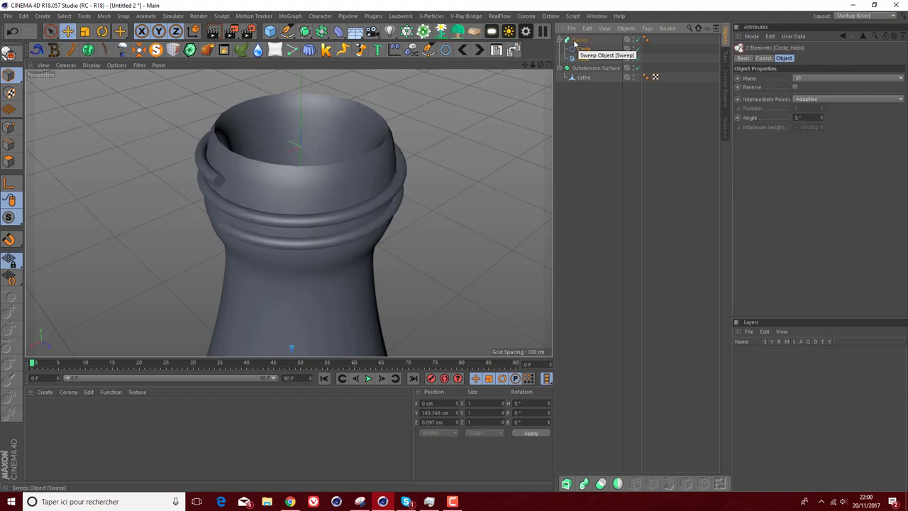
pyautogui.moveTo(536, 64); pyautogui.dragTo(290, 212)
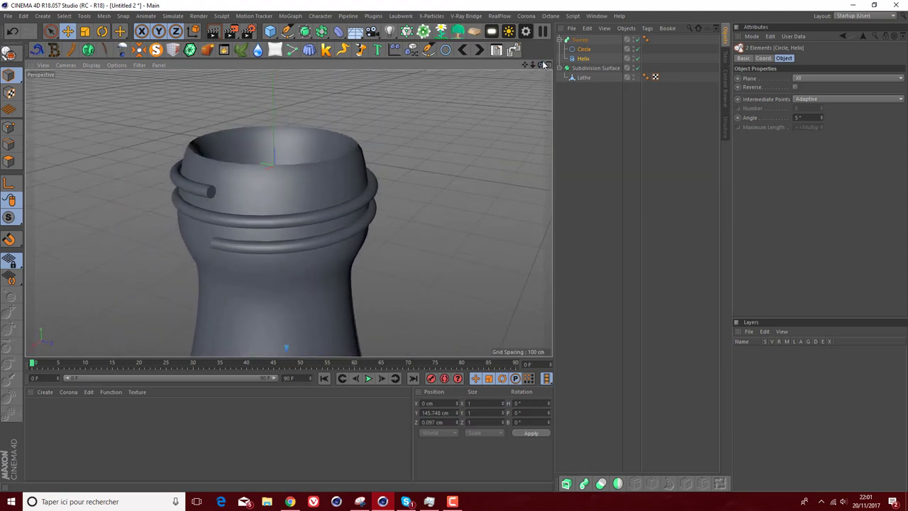
# Step: Set the Circle radius to 0.7 cm and adjust where the helix thread starts
pyautogui.click(583, 49)
pyautogui.doubleClick(798, 95)
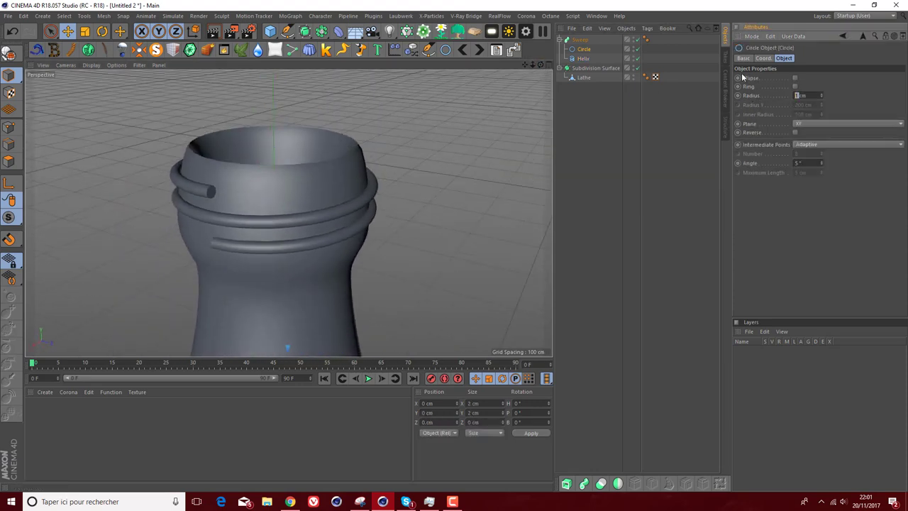
pyautogui.write('0.7')
pyautogui.press('Return')
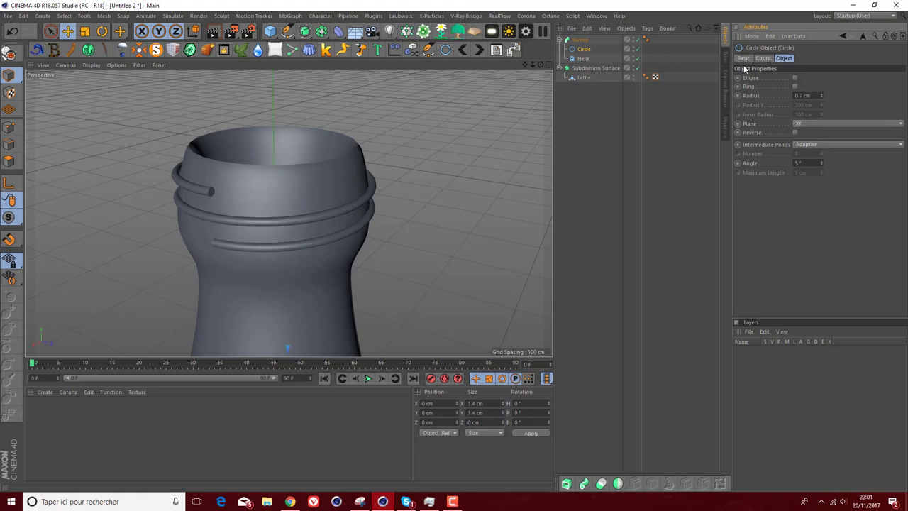
pyautogui.click(583, 59)
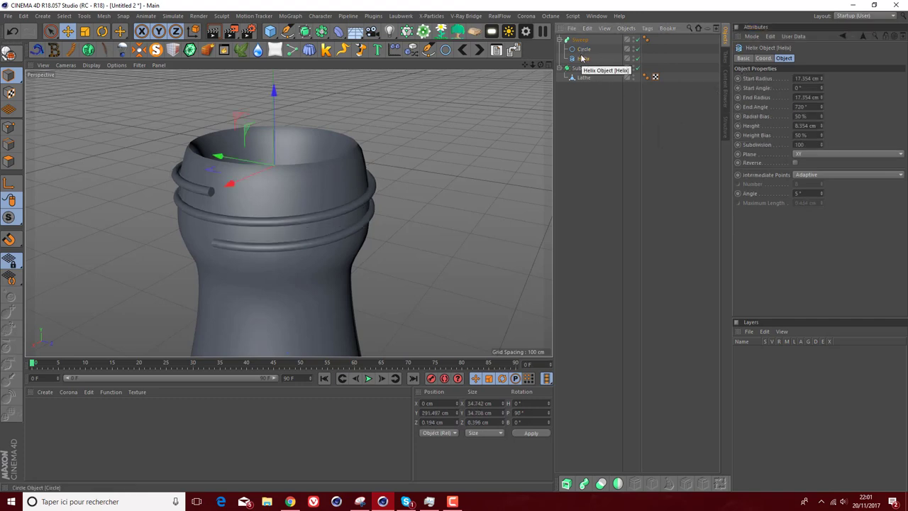
pyautogui.moveTo(822, 88)
pyautogui.mouseDown()
pyautogui.moveTo(821, 71)
pyautogui.moveTo(823, 84)
pyautogui.mouseUp()
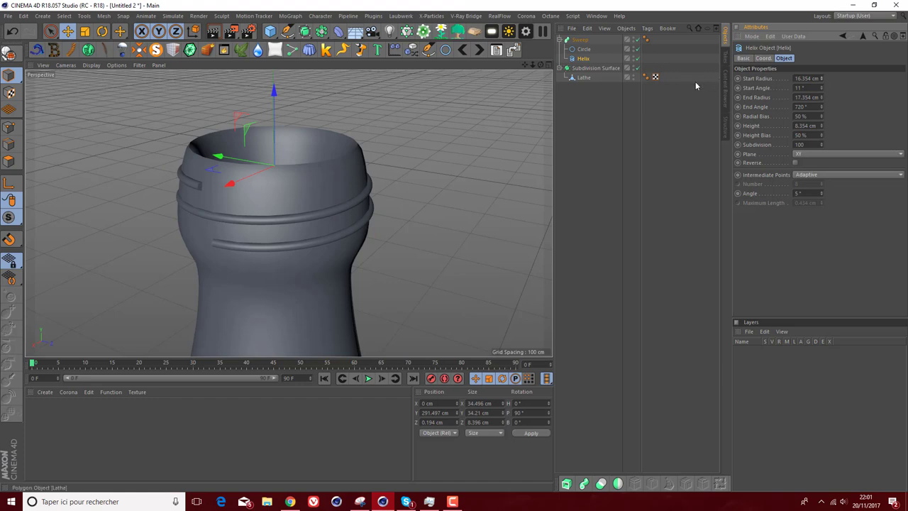
# Step: Set the Sweep's start cap to Fillet Cap with its radius reduced to 0 cm
pyautogui.click(587, 40)
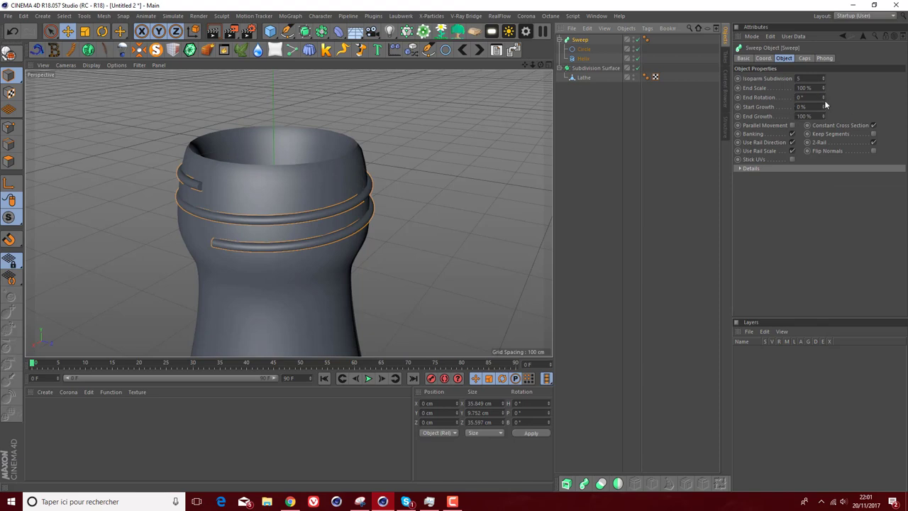
pyautogui.click(806, 58)
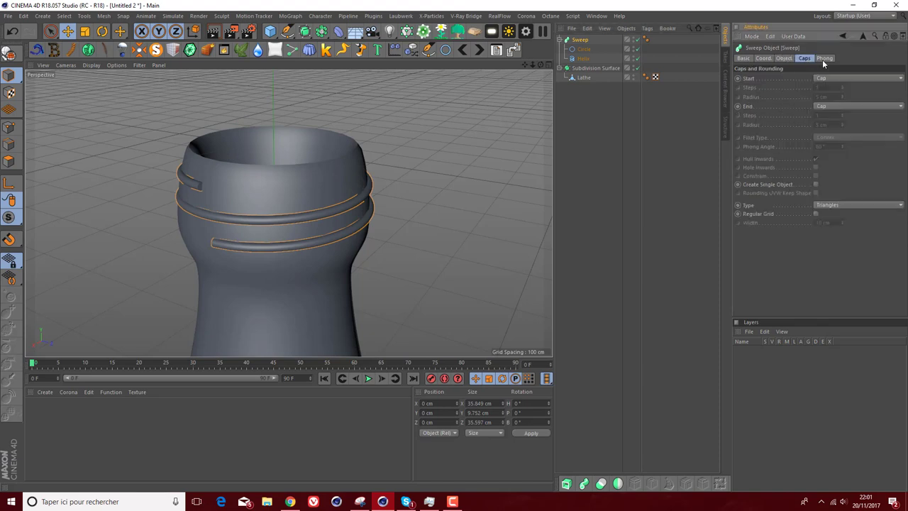
pyautogui.click(827, 78)
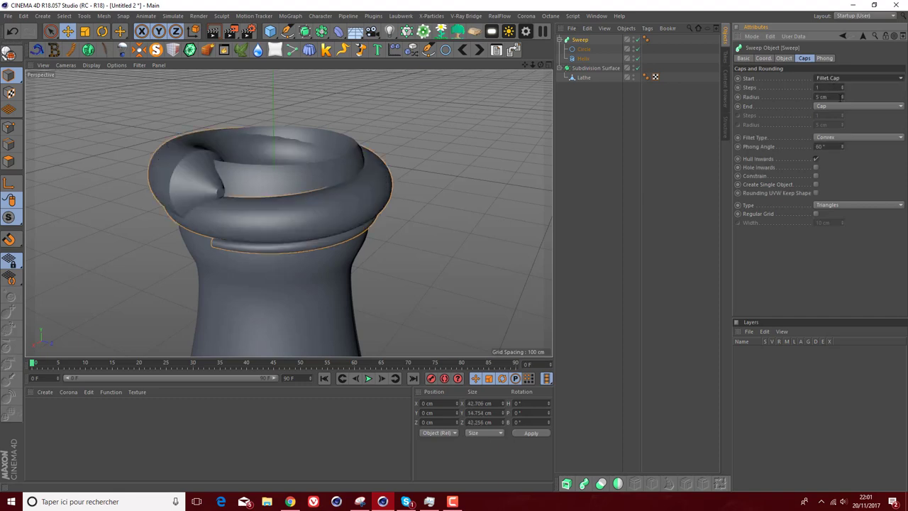
pyautogui.moveTo(842, 97)
pyautogui.mouseDown()
pyautogui.moveTo(842, 113)
pyautogui.moveTo(823, 96)
pyautogui.mouseUp()
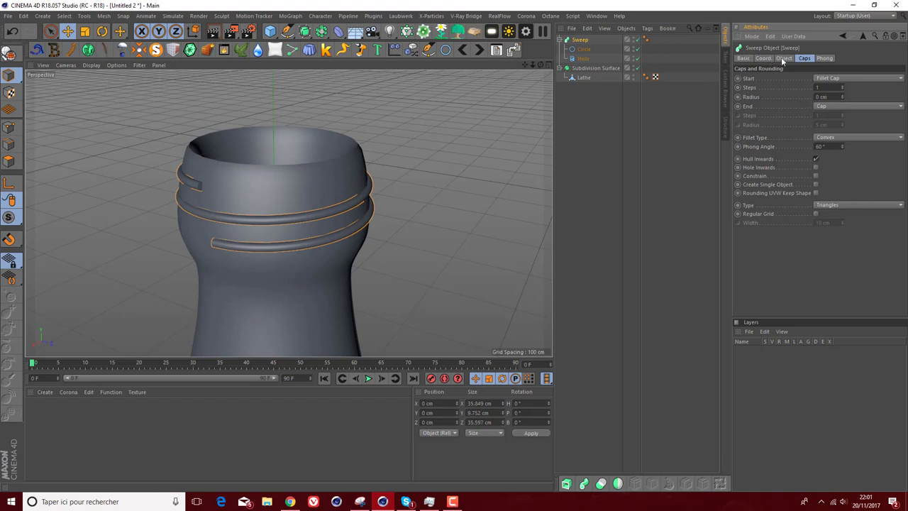
# Step: Move the Sweep under the Subdivision Surface and group it with the Lathe under a Null (Alt+G)
pyautogui.click(559, 40)
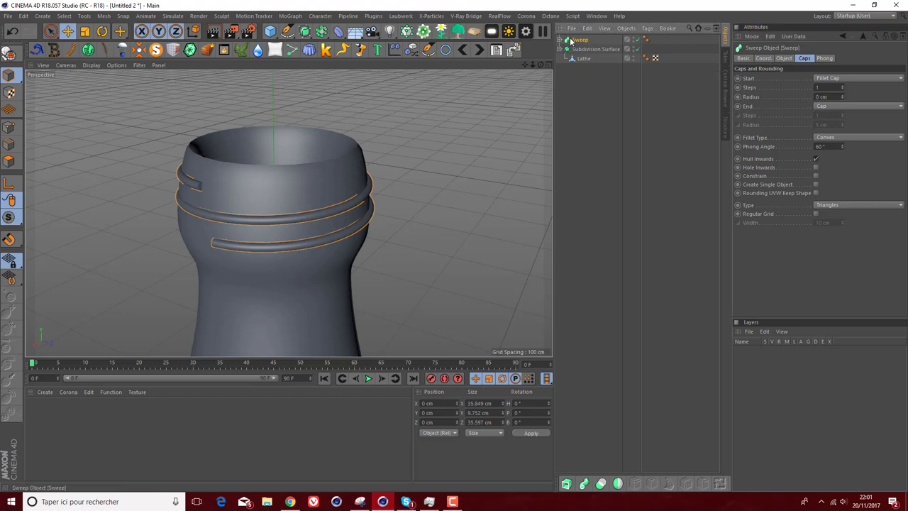
pyautogui.moveTo(578, 41); pyautogui.dragTo(579, 52)
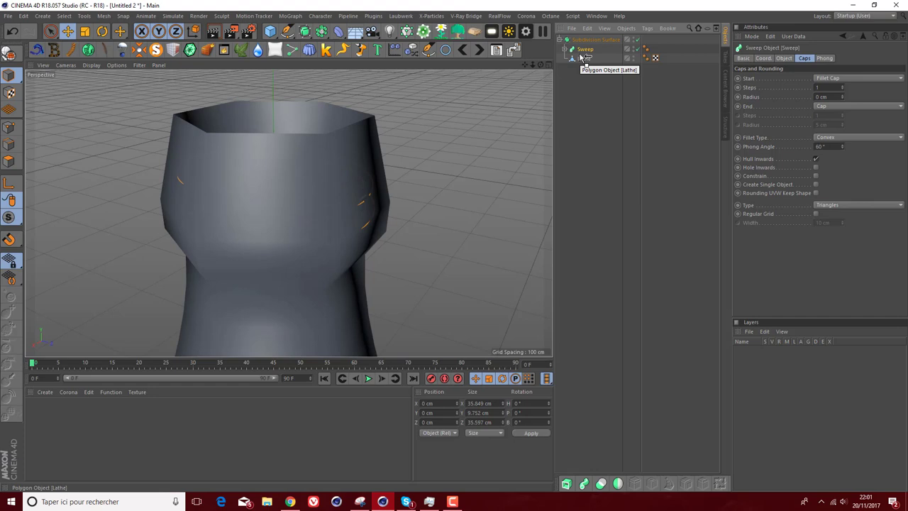
pyautogui.click(584, 58)
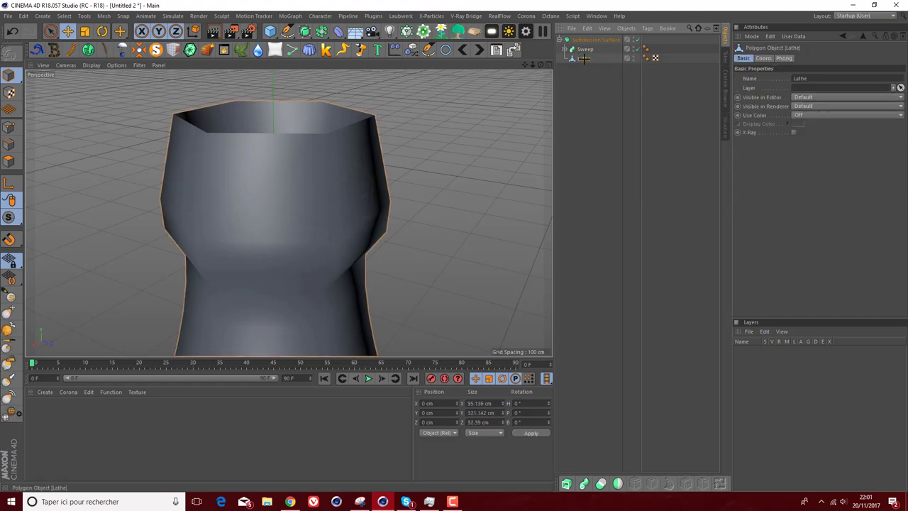
pyautogui.keyDown('ctrl'); pyautogui.click(586, 49); pyautogui.keyUp('ctrl')
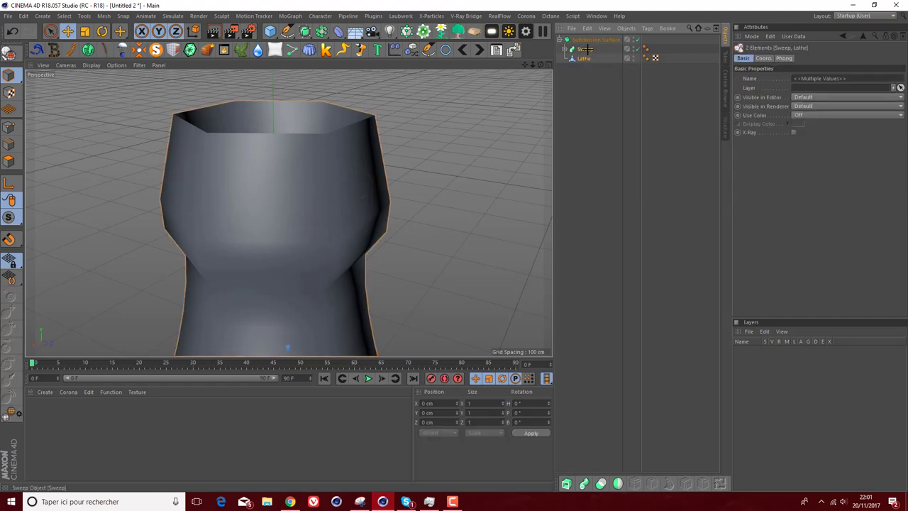
pyautogui.hotkey('alt', 'g')
# Step: Expand the new Null, select the Sweep, and switch display to Gouraud Shading (Lines)
pyautogui.click(585, 81)
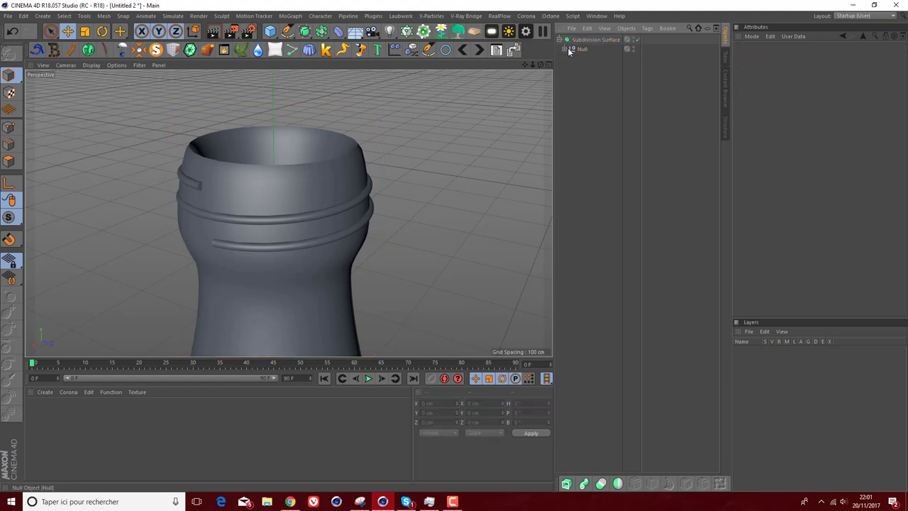
pyautogui.click(565, 49)
pyautogui.click(583, 60)
pyautogui.scroll(5, 161, 177)
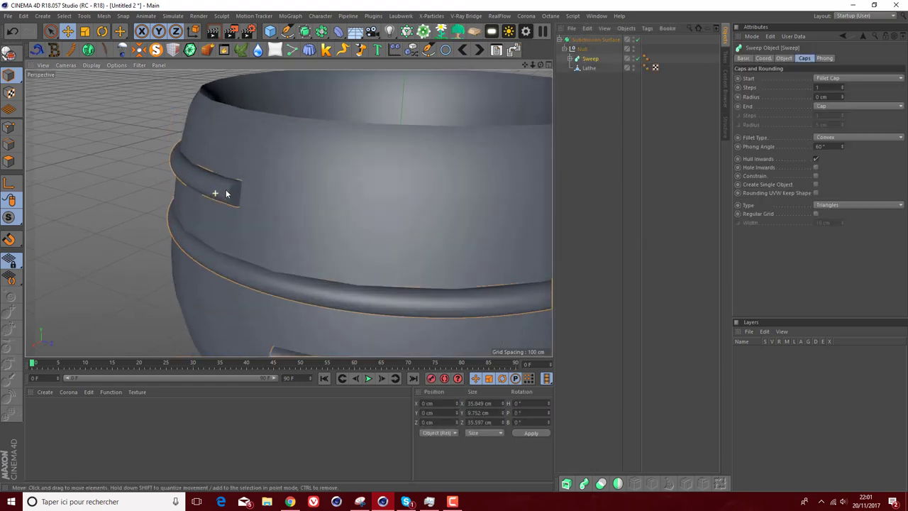
pyautogui.click(100, 66)
pyautogui.click(113, 86)
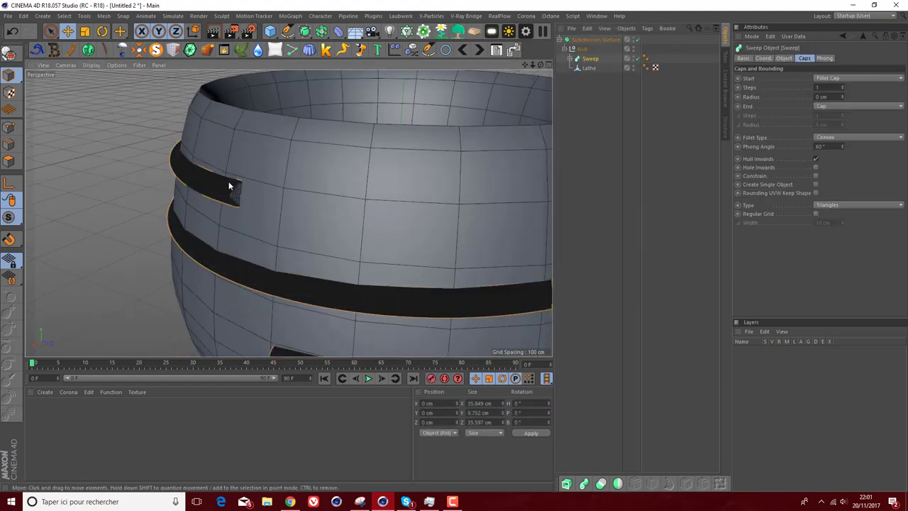
pyautogui.scroll(4, 228, 181)
pyautogui.scroll(3, 236, 201)
pyautogui.scroll(2, 236, 202)
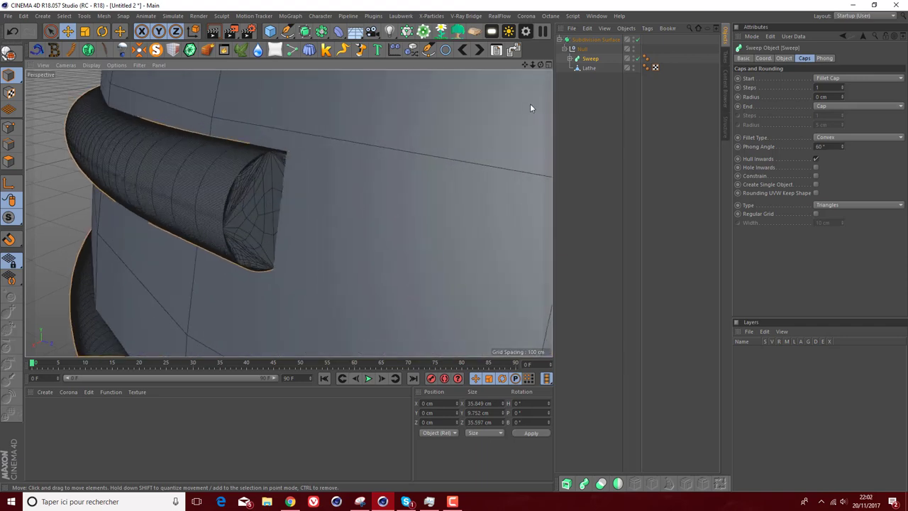
# Step: Expand the Sweep, select its Circle, and briefly toggle the Sweep off and on
pyautogui.click(569, 60)
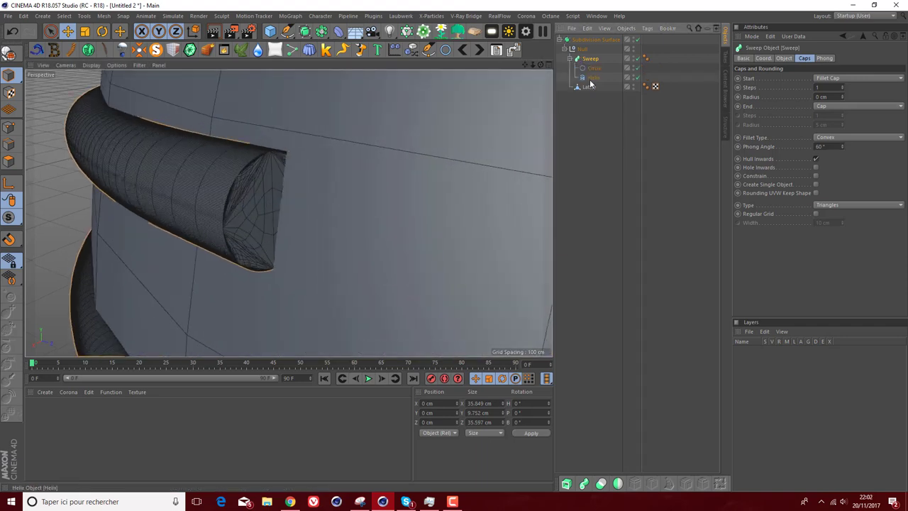
pyautogui.click(596, 68)
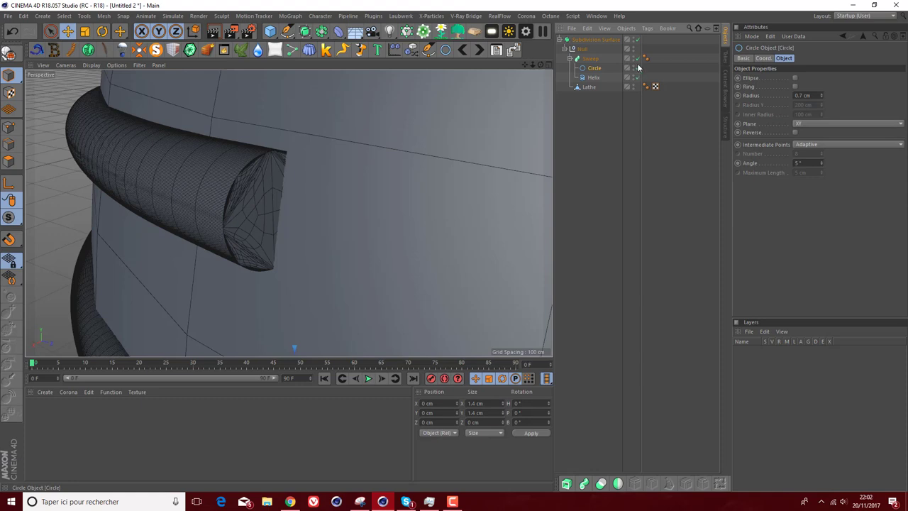
pyautogui.click(637, 59)
pyautogui.click(600, 60)
# Step: Change the Sweep's start cap from Fillet Cap to a plain Cap
pyautogui.click(804, 58)
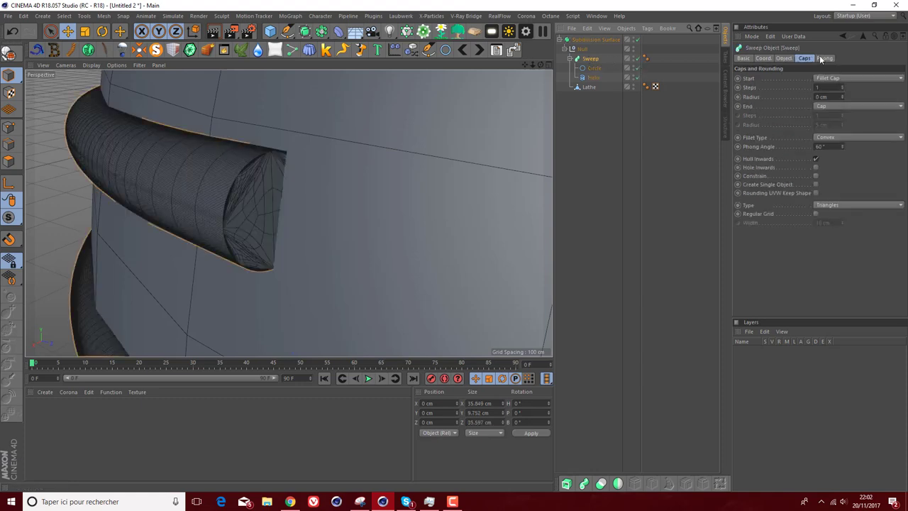
pyautogui.click(828, 78)
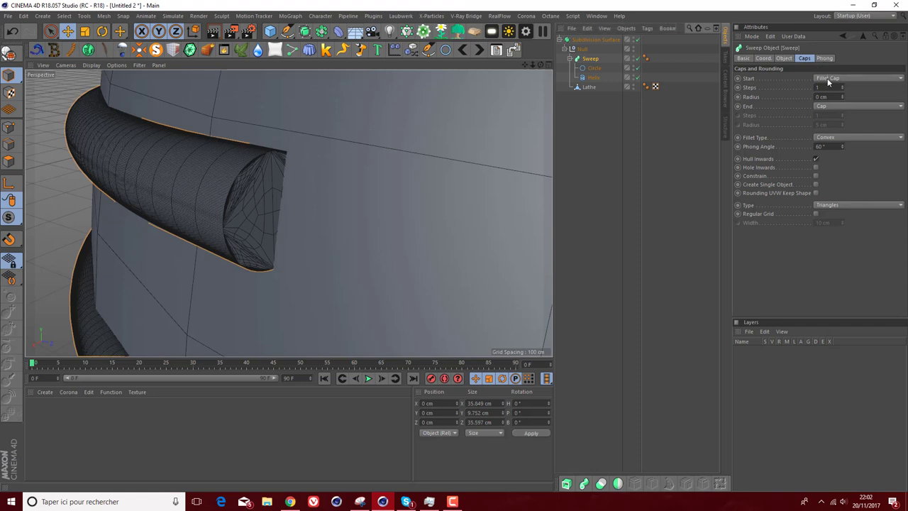
pyautogui.click(835, 90)
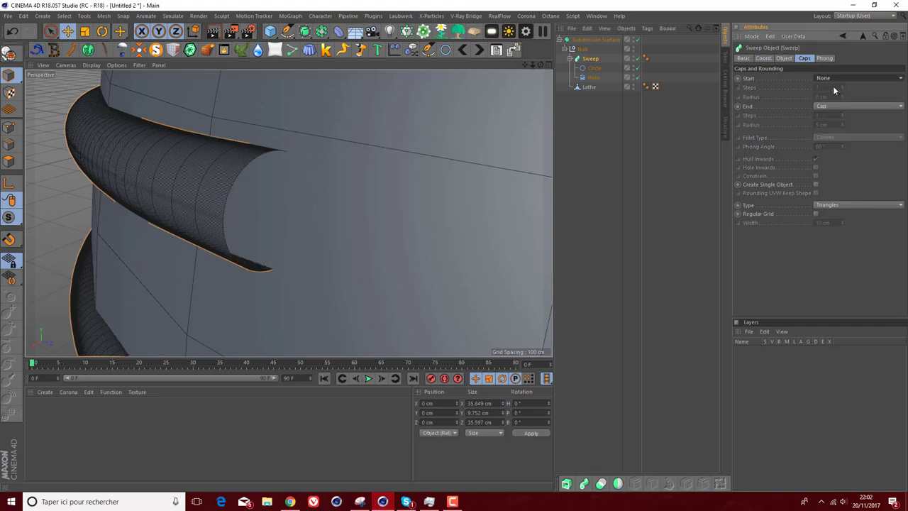
pyautogui.scroll(-1, 832, 78)
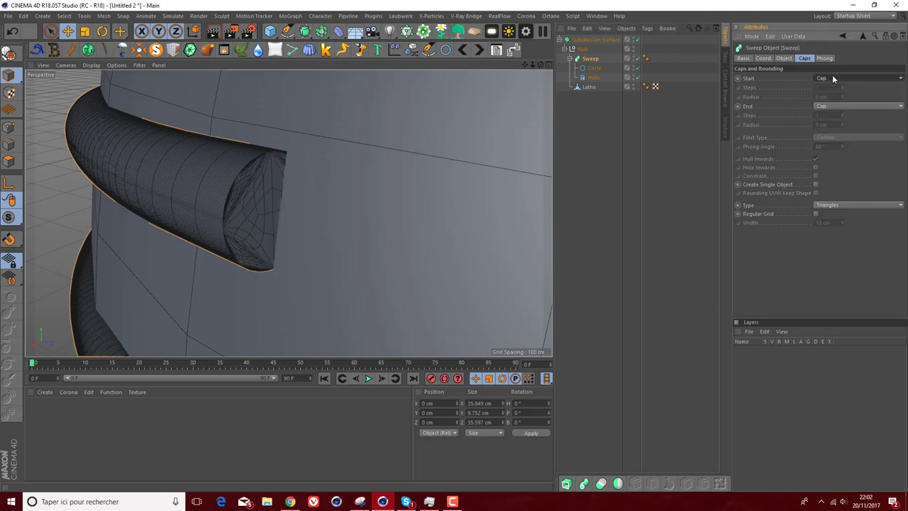
pyautogui.click(824, 59)
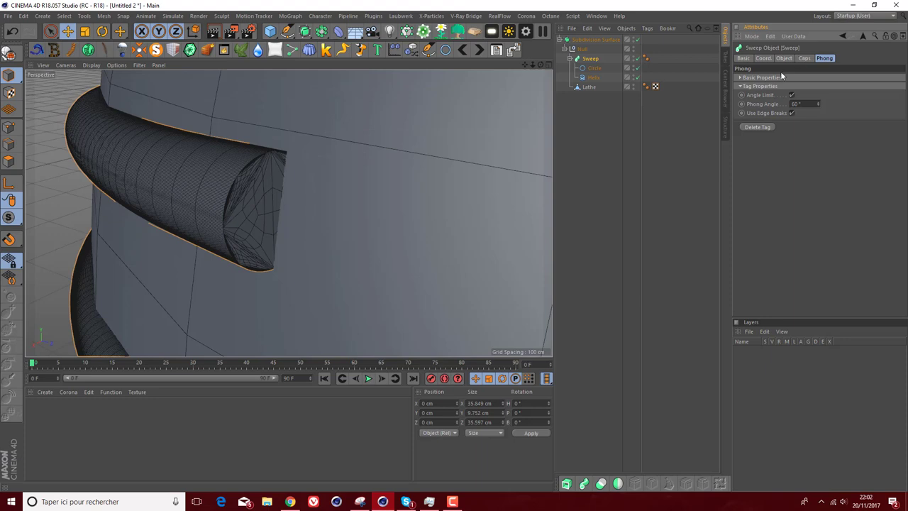
pyautogui.click(804, 59)
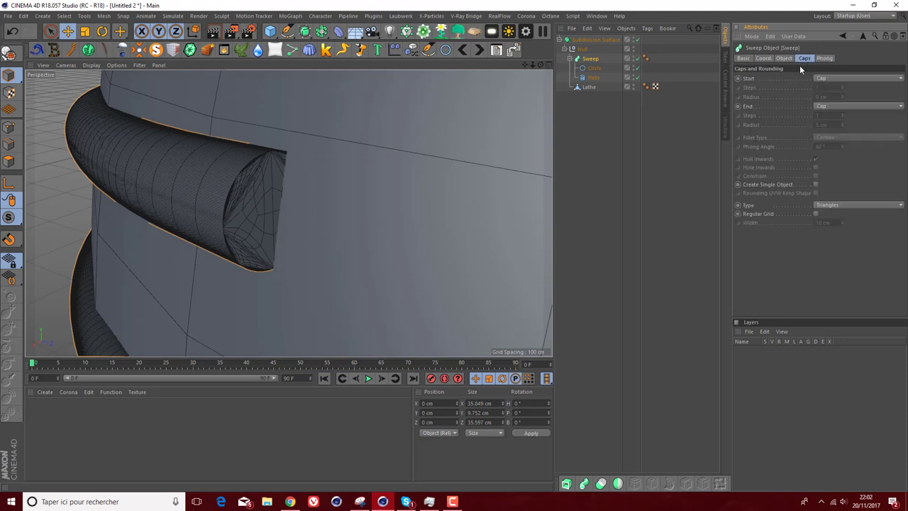
pyautogui.click(785, 58)
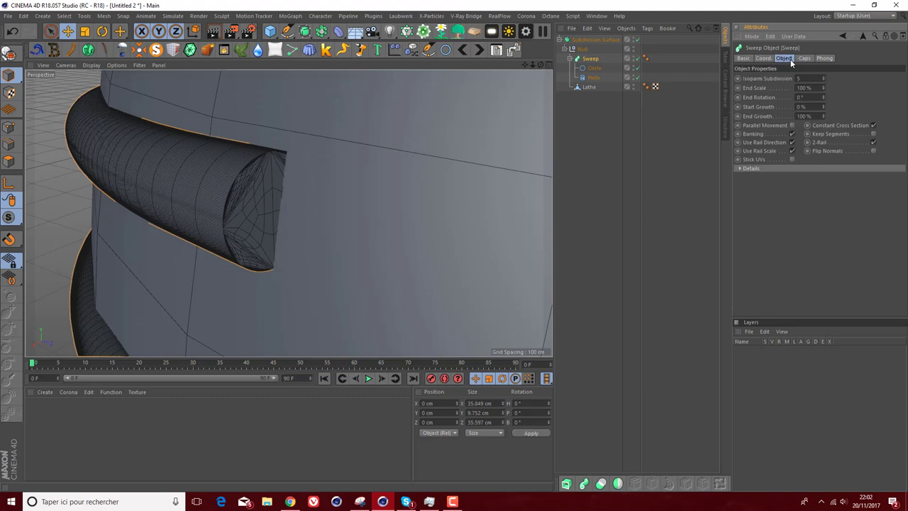
# Step: Test Sweep End Growth at 82% and 1%, then restore it to 100% with End Scale 100%
pyautogui.moveTo(823, 116); pyautogui.dragTo(823, 89)
pyautogui.doubleClick(806, 88)
pyautogui.write('100')
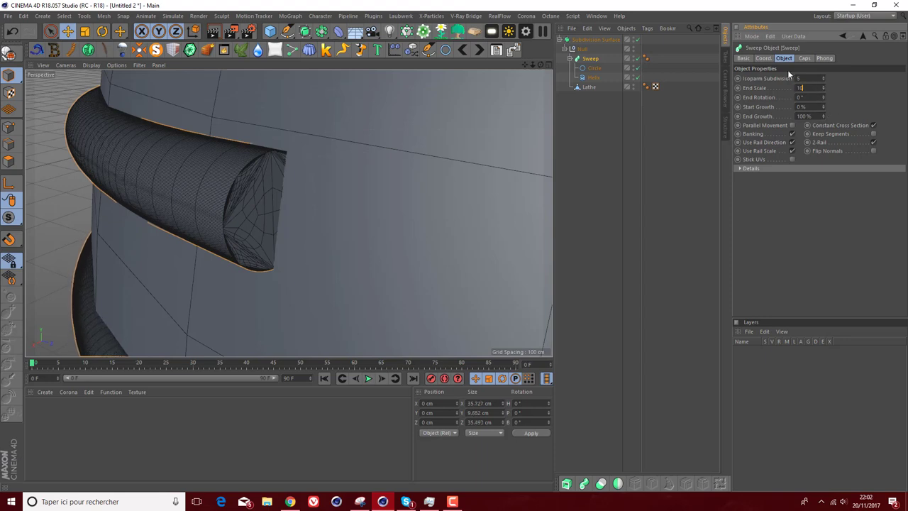
pyautogui.press('Return')
pyautogui.moveTo(823, 117); pyautogui.dragTo(821, 132)
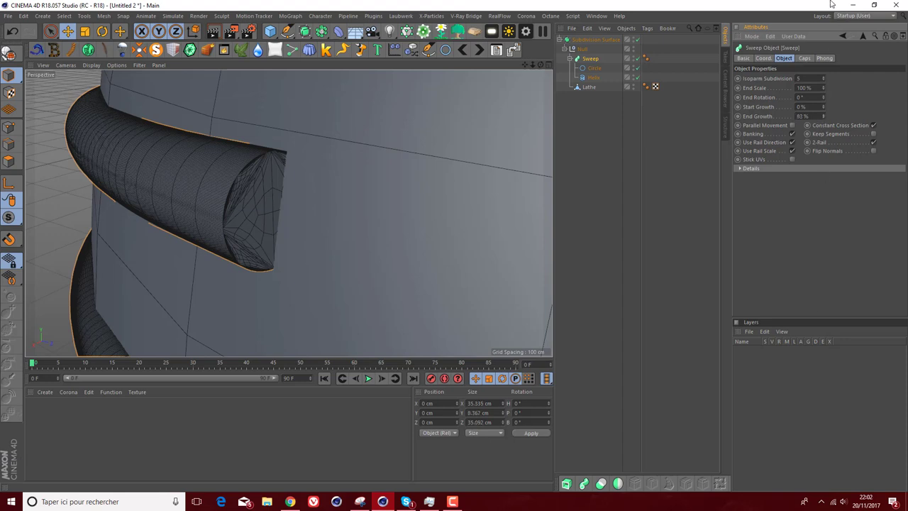
pyautogui.click(823, 113)
pyautogui.doubleClick(801, 115)
pyautogui.write('1')
pyautogui.press('Return')
pyautogui.doubleClick(801, 116)
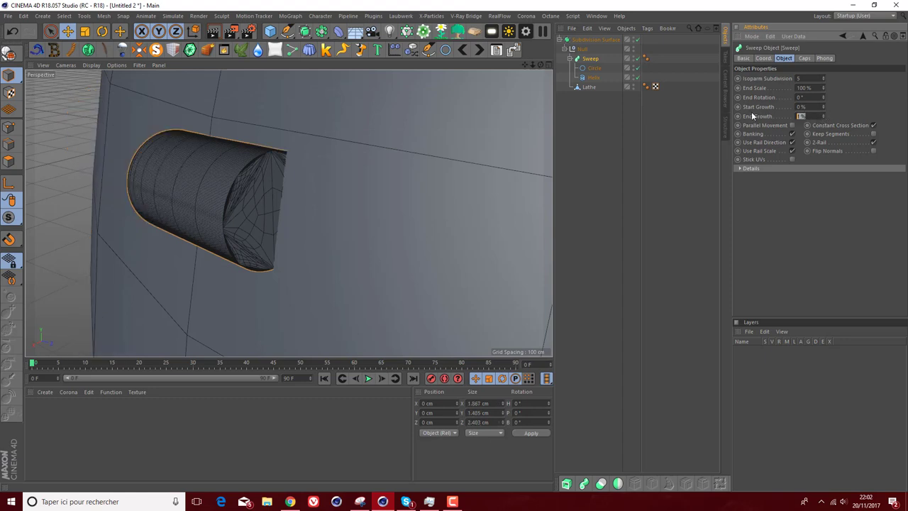
pyautogui.write('100')
pyautogui.press('Return')
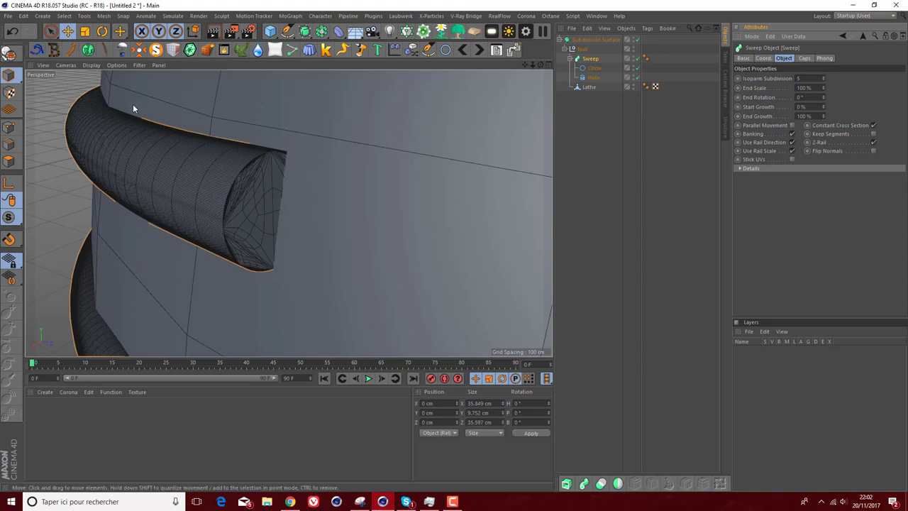
# Step: Taper the thread by setting End Scale to 50%, then 33%, and view the whole bottle
pyautogui.moveTo(534, 64)
pyautogui.mouseDown()
pyautogui.moveTo(288, 212)
pyautogui.moveTo(532, 65)
pyautogui.mouseUp()
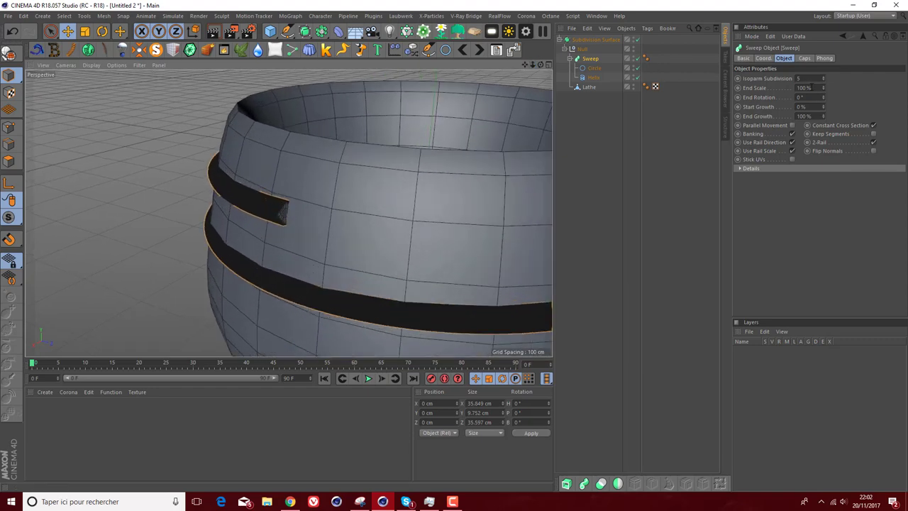
pyautogui.click(804, 87)
pyautogui.write('50')
pyautogui.press('Return')
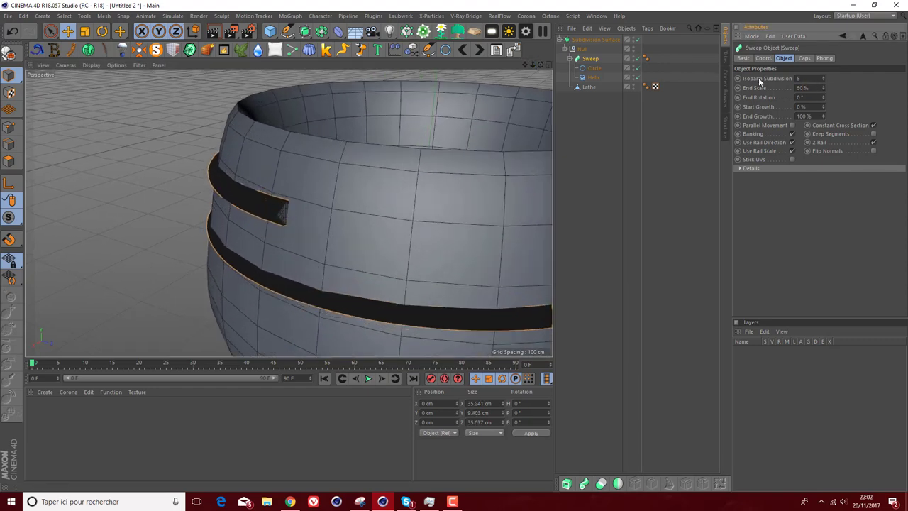
pyautogui.click(819, 86)
pyautogui.write('33')
pyautogui.press('Return')
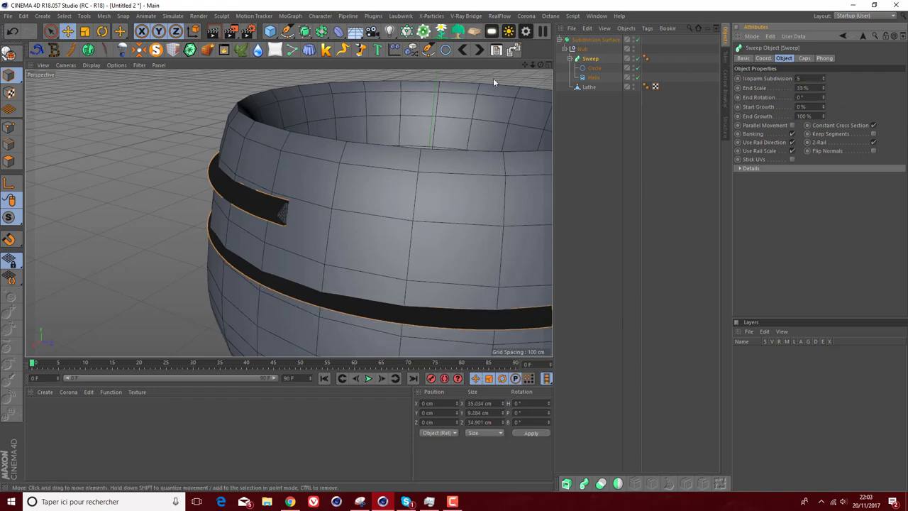
pyautogui.moveTo(534, 64)
pyautogui.mouseDown()
pyautogui.moveTo(288, 212)
pyautogui.moveTo(379, 159)
pyautogui.mouseUp()
pyautogui.scroll(3, 289, 213)
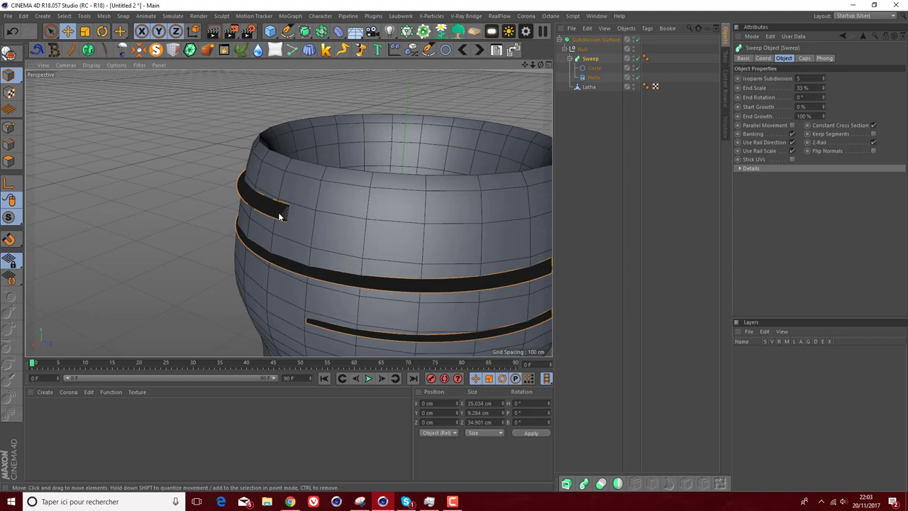
# Step: Undo the taper so the Sweep's End Scale returns to 100%, then inspect the full-thickness thread bands
pyautogui.click(12, 32)
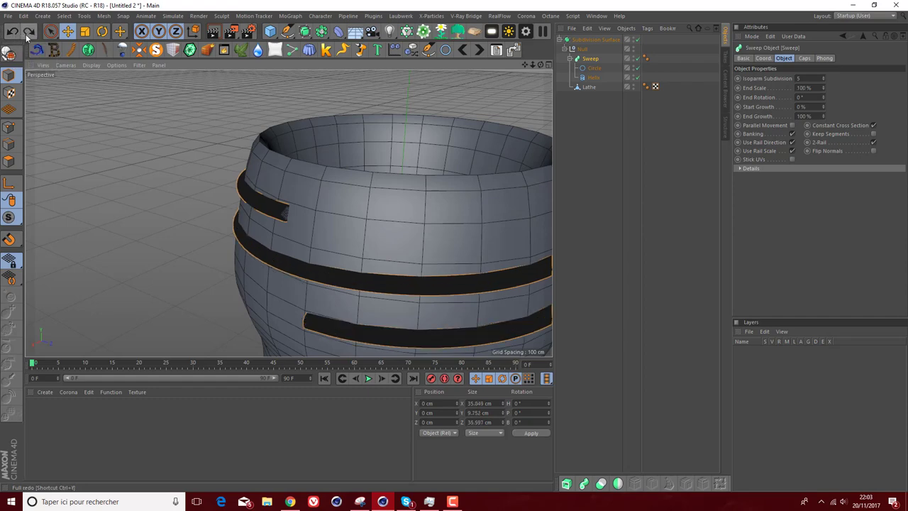
pyautogui.moveTo(536, 64); pyautogui.dragTo(295, 211)
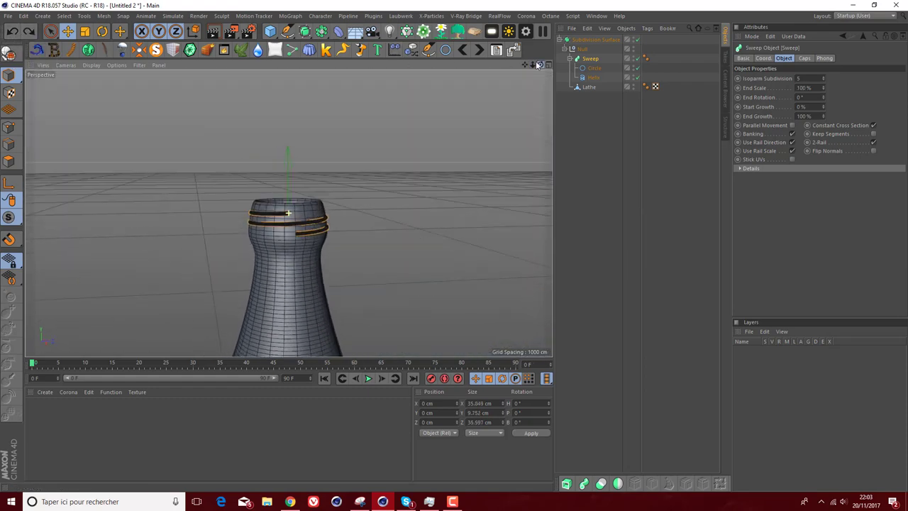
pyautogui.moveTo(295, 210); pyautogui.dragTo(328, 300)
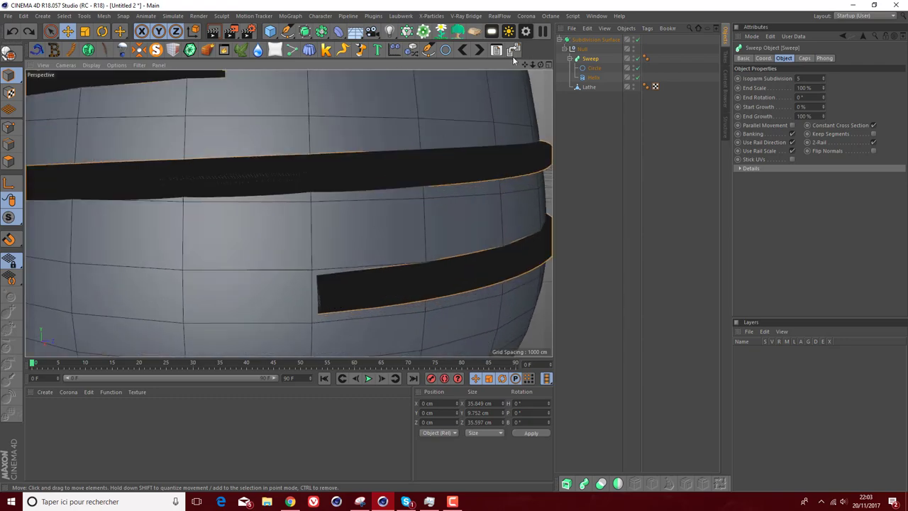
pyautogui.moveTo(544, 64); pyautogui.dragTo(401, 223)
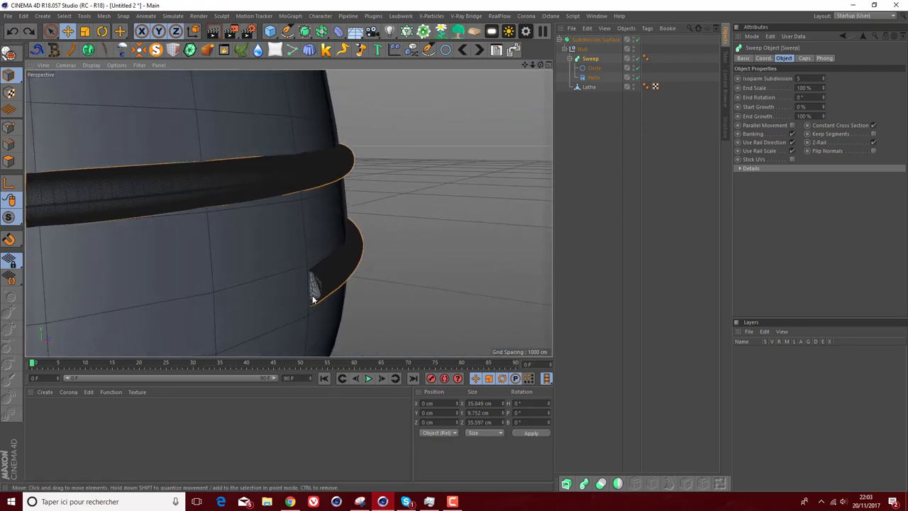
pyautogui.moveTo(525, 65)
pyautogui.mouseDown()
pyautogui.moveTo(289, 213)
pyautogui.moveTo(210, 234)
pyautogui.mouseUp()
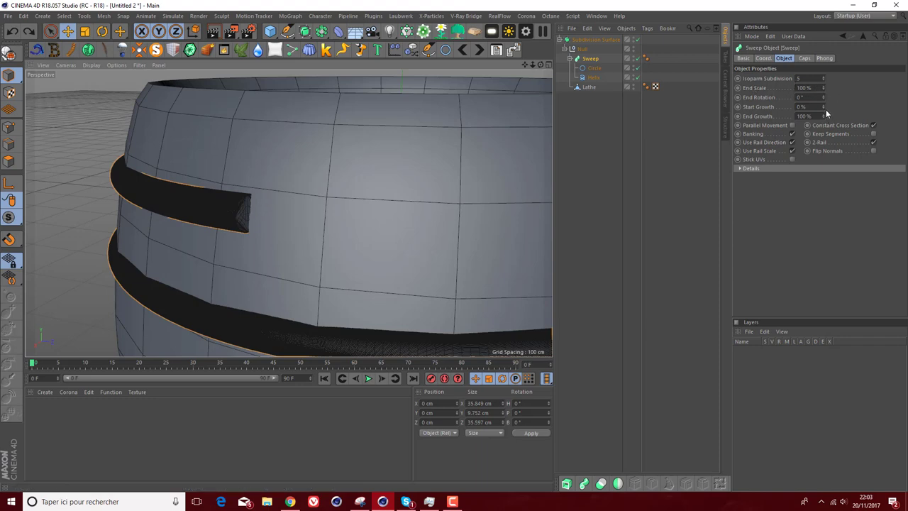
# Step: Set the Helix End Radius to 17.354 cm and the Start Radius to 16.354 cm
pyautogui.click(594, 76)
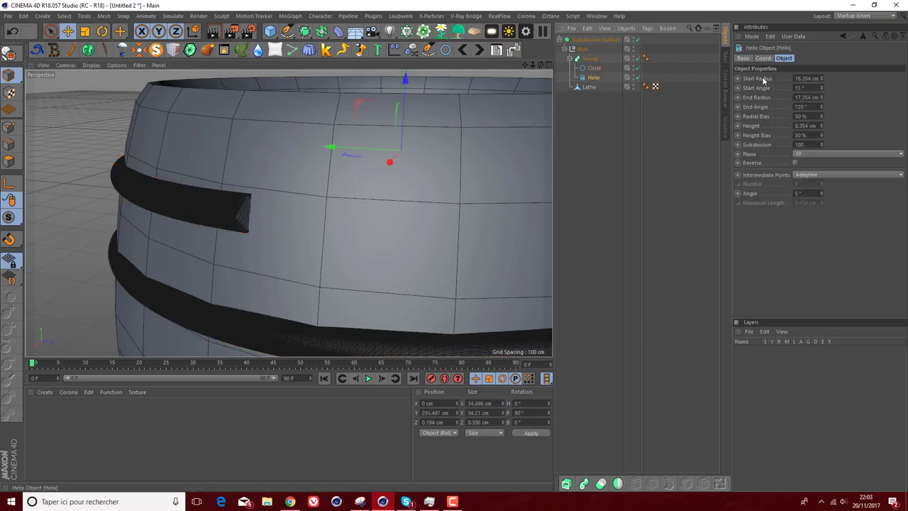
pyautogui.click(822, 98)
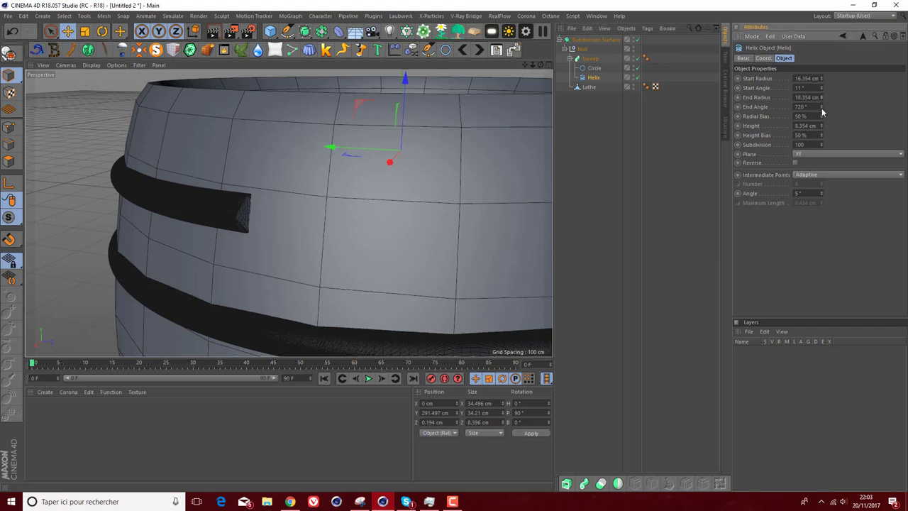
pyautogui.click(821, 99)
pyautogui.click(822, 99)
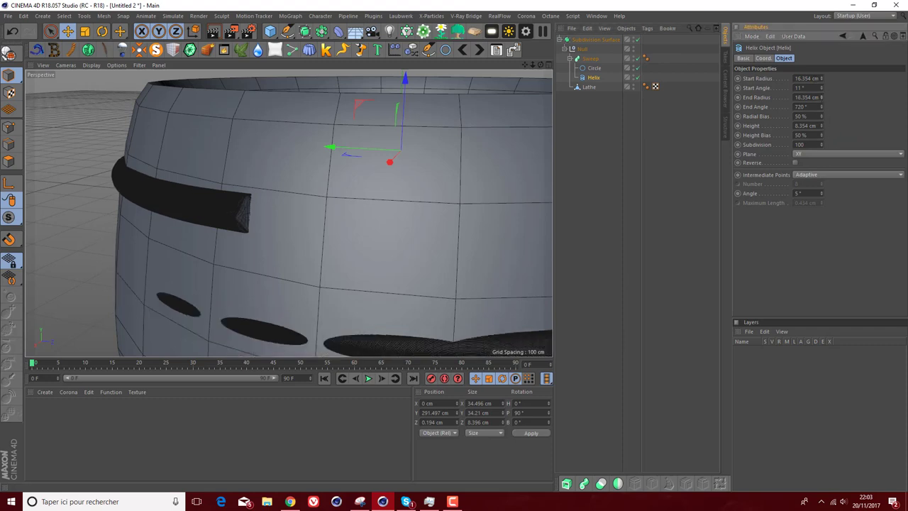
pyautogui.click(821, 99)
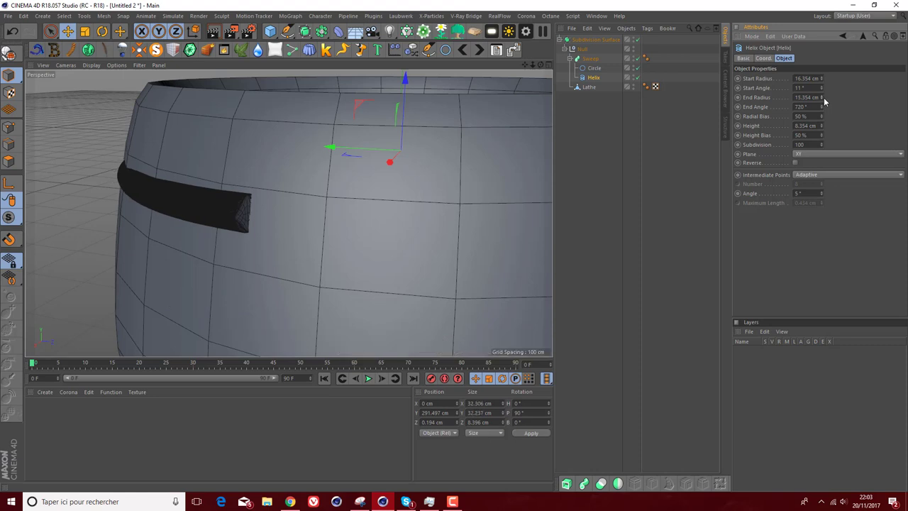
pyautogui.click(822, 96)
pyautogui.click(822, 95)
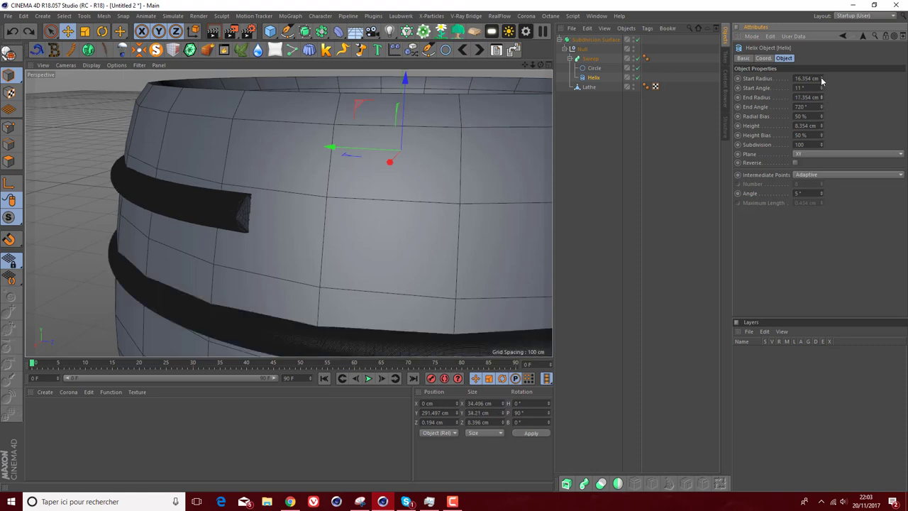
pyautogui.click(821, 79)
pyautogui.click(820, 76)
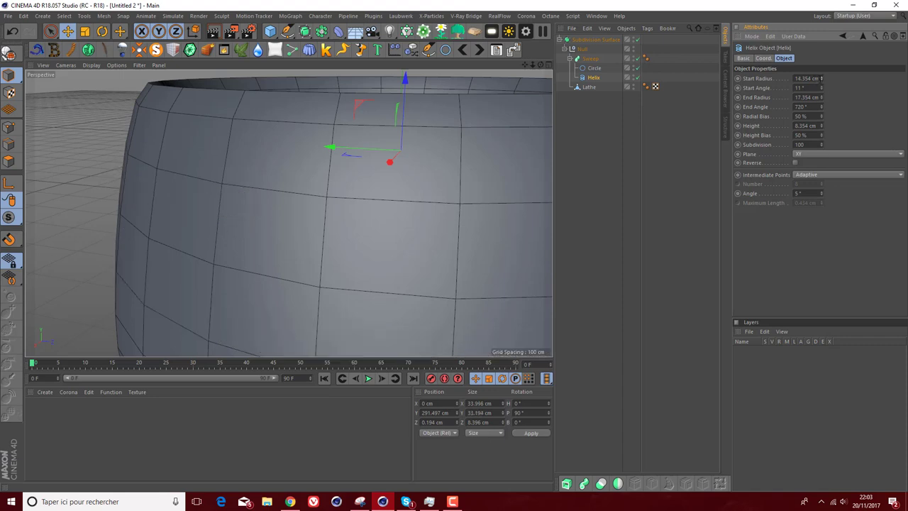
pyautogui.click(822, 76)
pyautogui.click(822, 76)
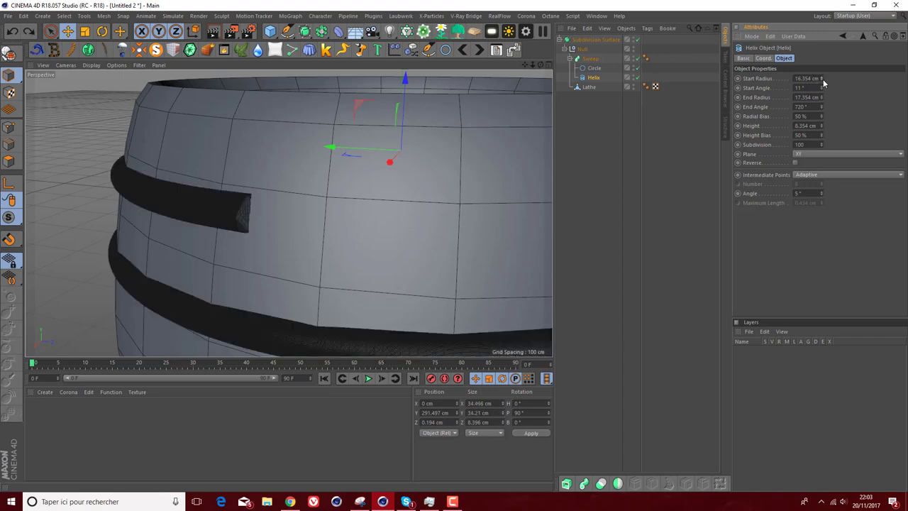
# Step: Move the Sweep out of the Subdivision Surface and set the Helix Start Radius to 16 cm
pyautogui.moveTo(589, 58); pyautogui.dragTo(578, 40)
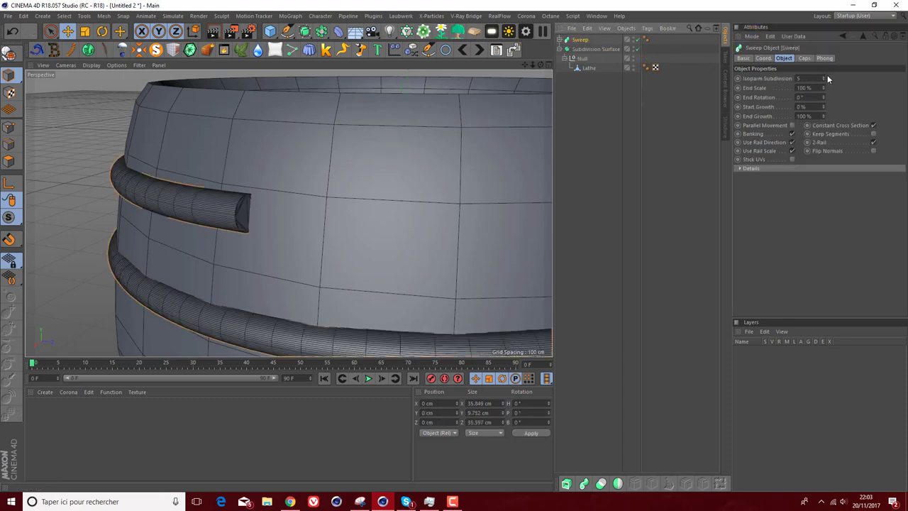
pyautogui.click(823, 87)
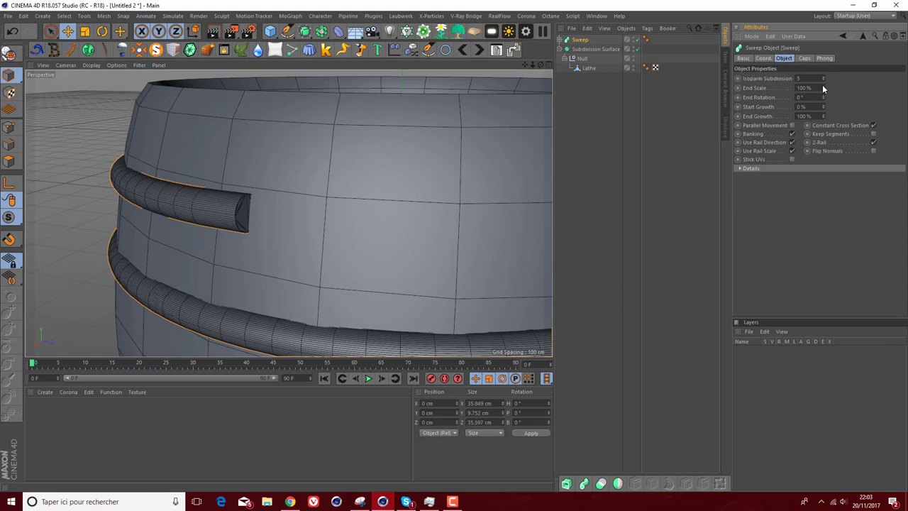
pyautogui.click(560, 40)
pyautogui.click(583, 58)
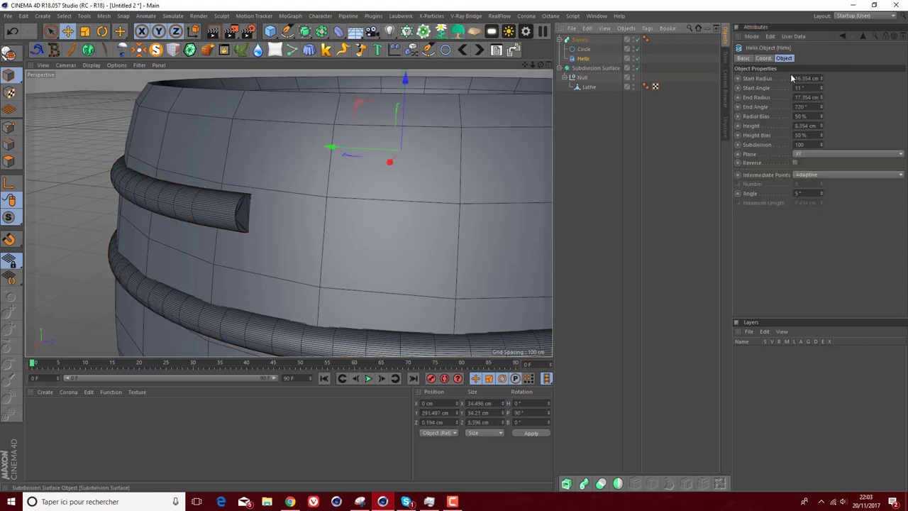
pyautogui.click(821, 78)
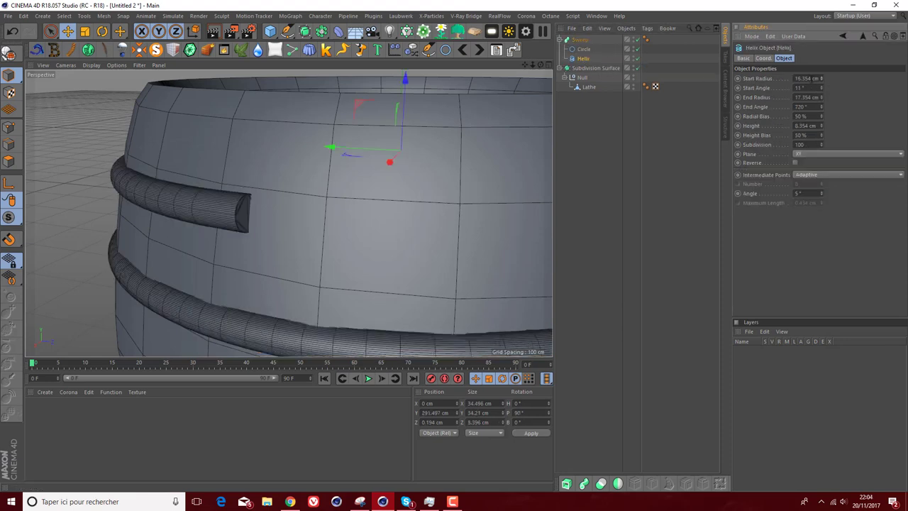
pyautogui.hotkey('shift', 'Left')
pyautogui.hotkey('shift', 'Left')
pyautogui.hotkey('shift', 'Left')
pyautogui.press('BackSpace')
pyautogui.press('Return')
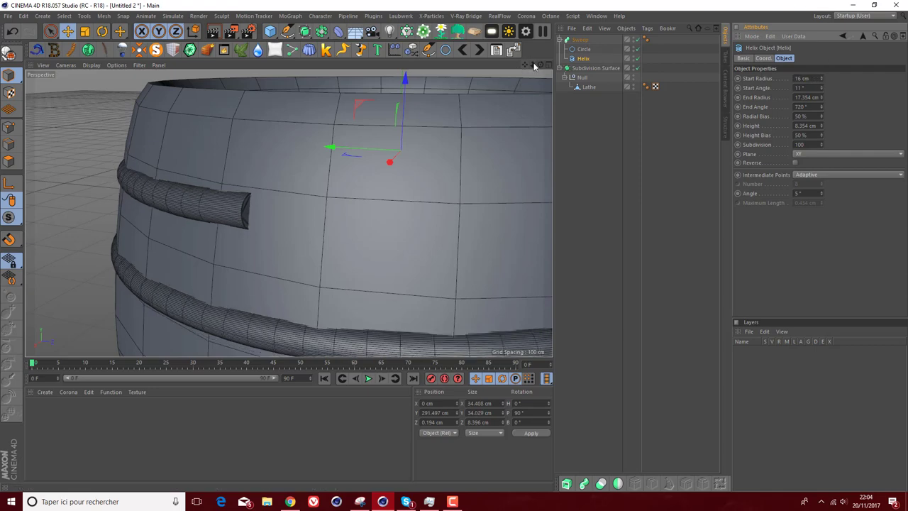
# Step: Lower the Helix End Angle to 621° to shorten the thread, then view the whole bottle
pyautogui.moveTo(534, 66); pyautogui.dragTo(288, 213)
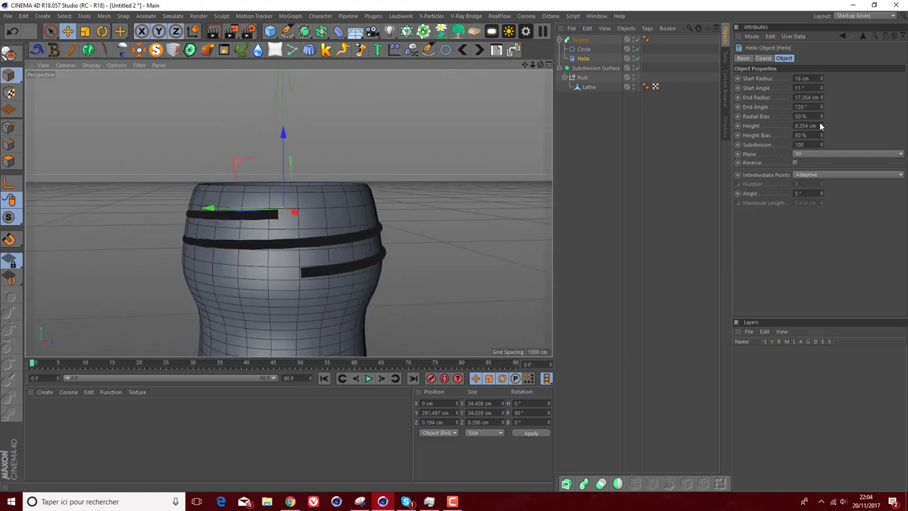
pyautogui.moveTo(821, 107)
pyautogui.mouseDown()
pyautogui.moveTo(821, 117)
pyautogui.moveTo(821, 93)
pyautogui.moveTo(821, 108)
pyautogui.mouseUp()
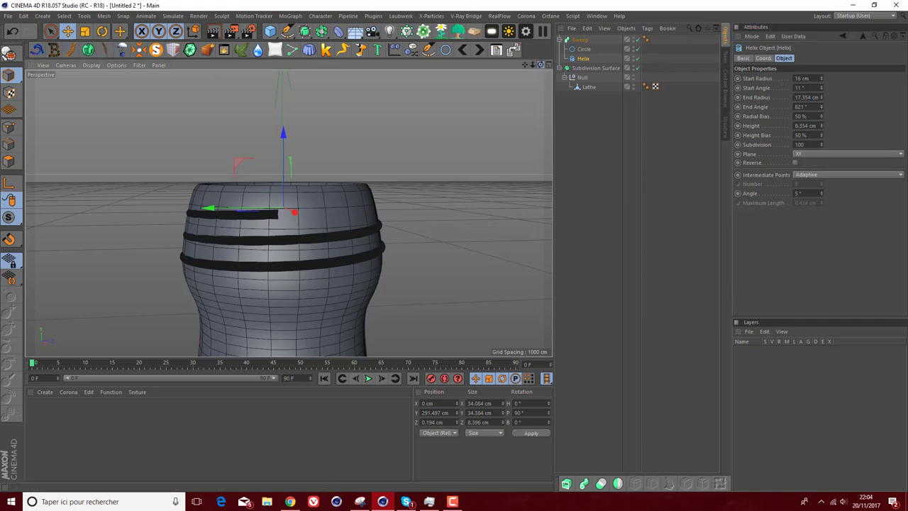
pyautogui.keyDown('alt'); pyautogui.moveTo(283, 191); pyautogui.dragTo(288, 212); pyautogui.keyUp('alt')
pyautogui.moveTo(533, 65)
pyautogui.mouseDown()
pyautogui.moveTo(289, 212)
pyautogui.moveTo(532, 66)
pyautogui.moveTo(508, 165)
pyautogui.mouseUp()
pyautogui.click(491, 32)
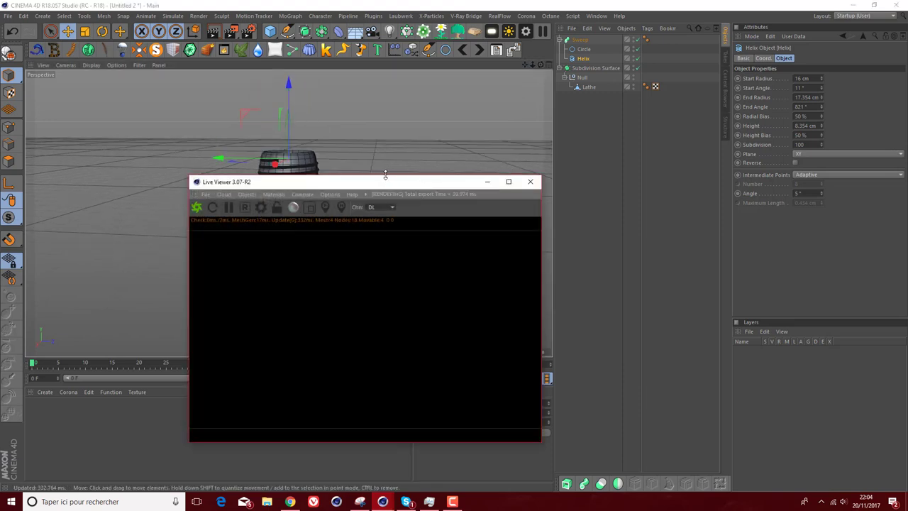
pyautogui.moveTo(384, 184); pyautogui.dragTo(592, 154)
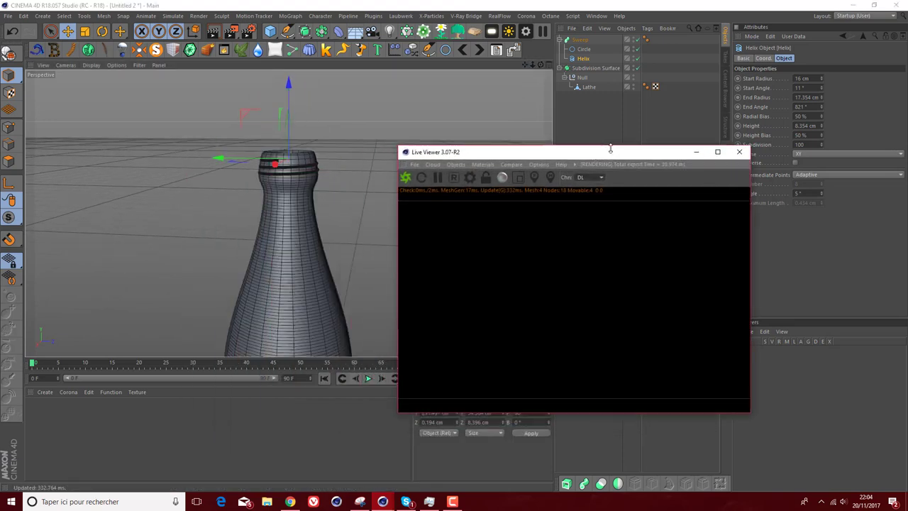
pyautogui.click(407, 178)
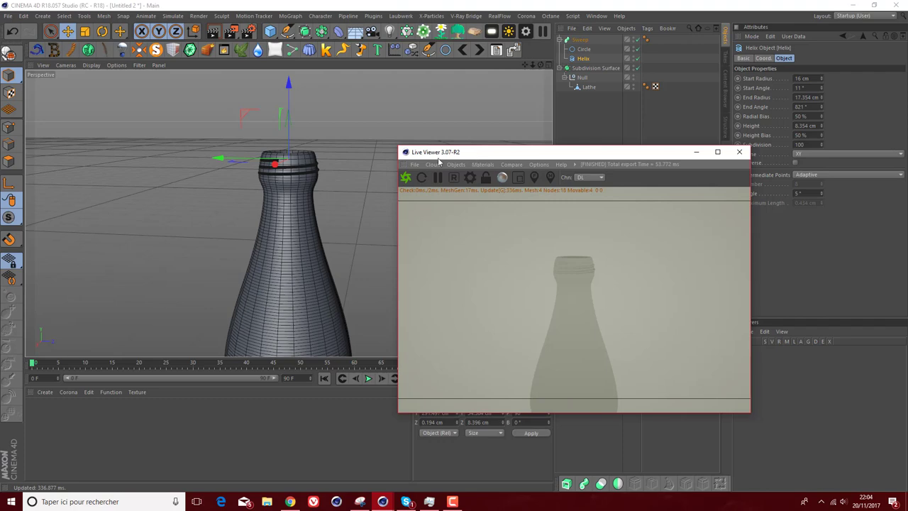
pyautogui.scroll(2, 357, 147)
pyautogui.scroll(2, 357, 146)
pyautogui.scroll(3, 356, 147)
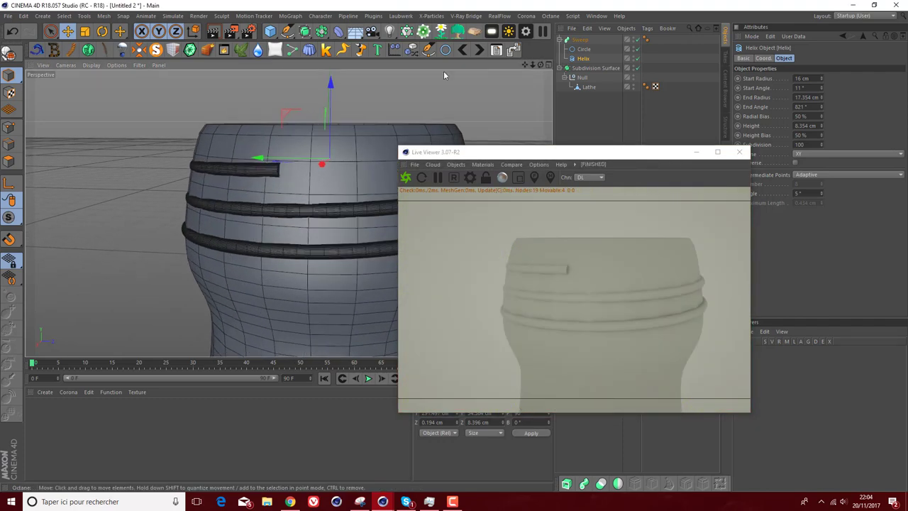
pyautogui.moveTo(540, 65)
pyautogui.mouseDown()
pyautogui.moveTo(288, 213)
pyautogui.moveTo(496, 75)
pyautogui.mouseUp()
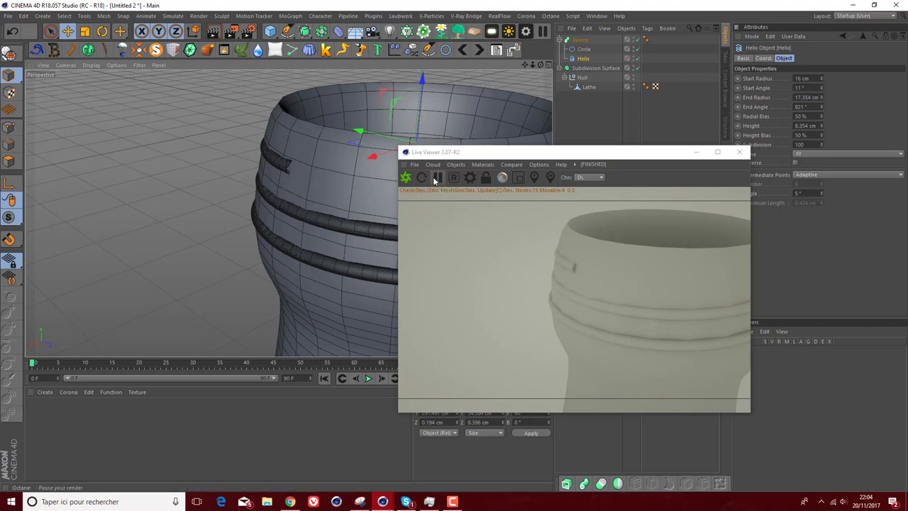
pyautogui.moveTo(532, 62)
pyautogui.mouseDown()
pyautogui.moveTo(532, 93)
pyautogui.moveTo(527, 68)
pyautogui.moveTo(533, 71)
pyautogui.mouseUp()
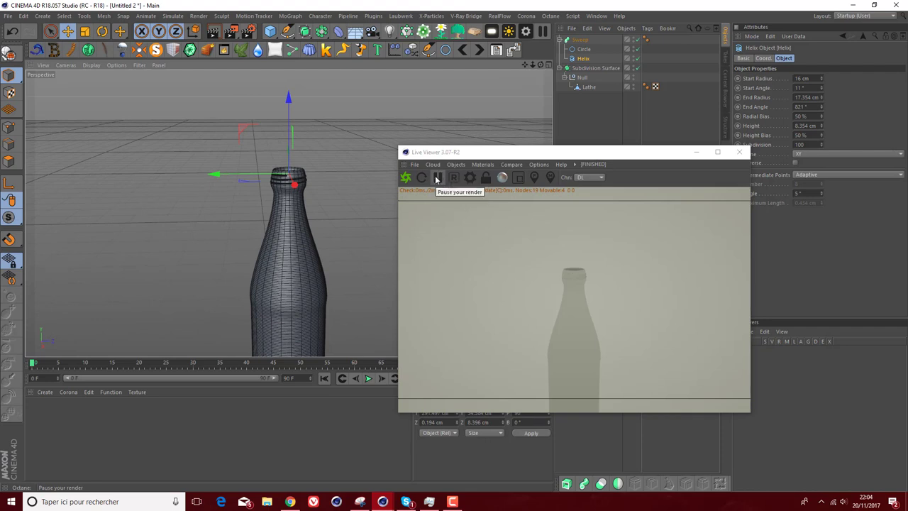
pyautogui.click(436, 176)
# Step: Close the live render preview and add a Cylinder primitive beside the framed bottle
pyautogui.click(740, 152)
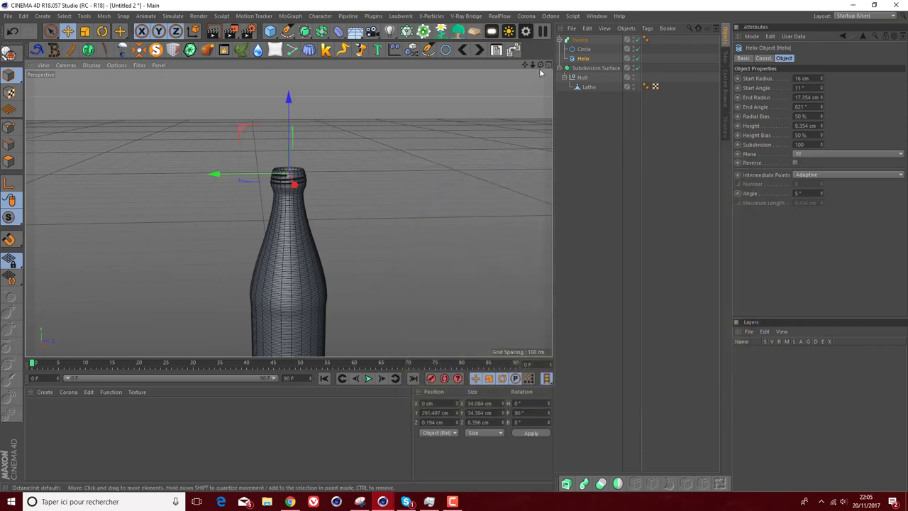
pyautogui.moveTo(525, 65); pyautogui.dragTo(308, 171)
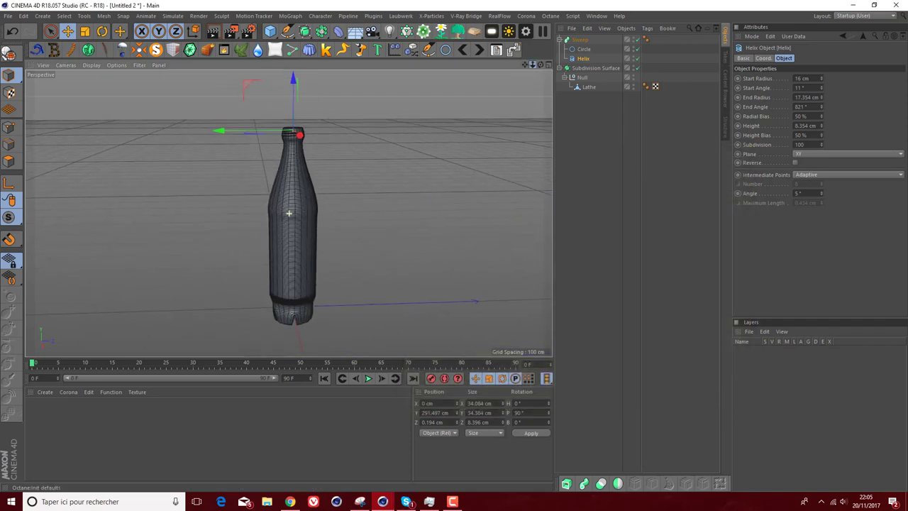
pyautogui.scroll(3, 308, 171)
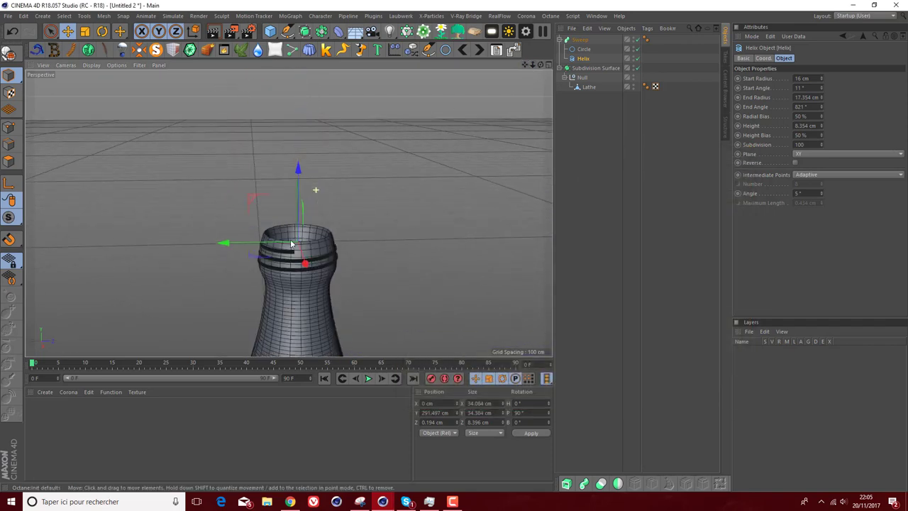
pyautogui.moveTo(269, 31); pyautogui.dragTo(471, 55)
pyautogui.click(470, 48)
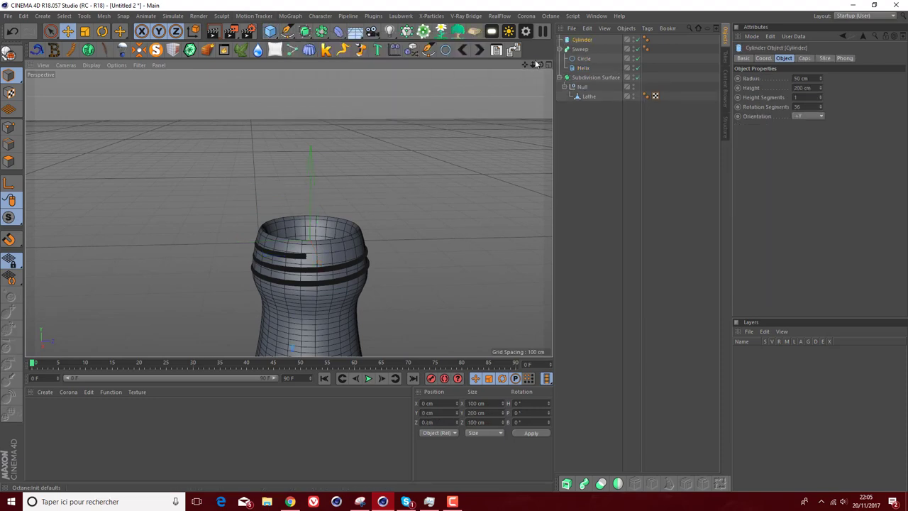
# Step: Lift the cylinder above the neck and set its radius to 15 cm from the top view
pyautogui.scroll(-10, 298, 212)
pyautogui.scroll(3, 298, 213)
pyautogui.moveTo(289, 227); pyautogui.dragTo(299, 163)
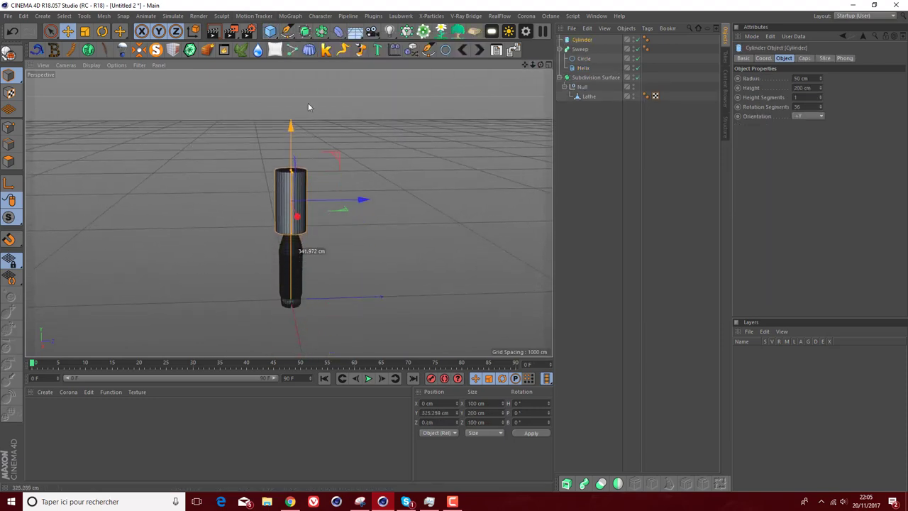
pyautogui.middleClick(298, 210)
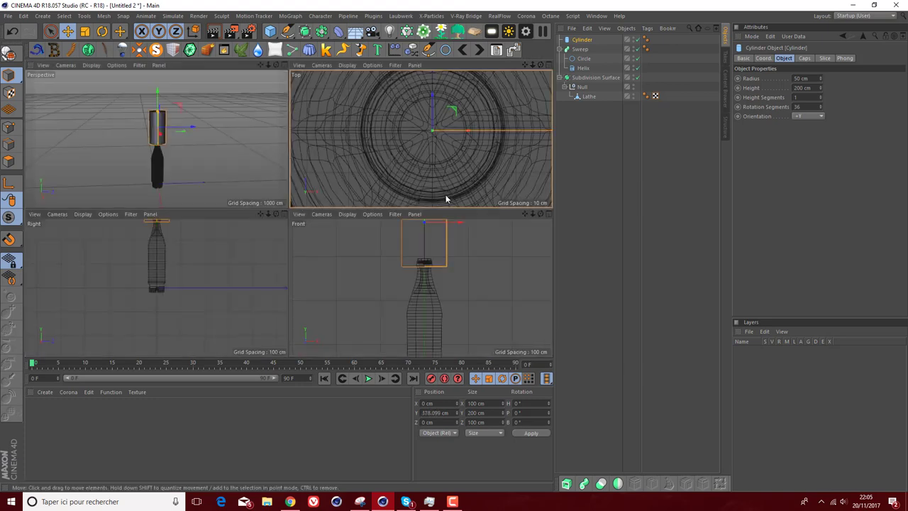
pyautogui.middleClick(425, 142)
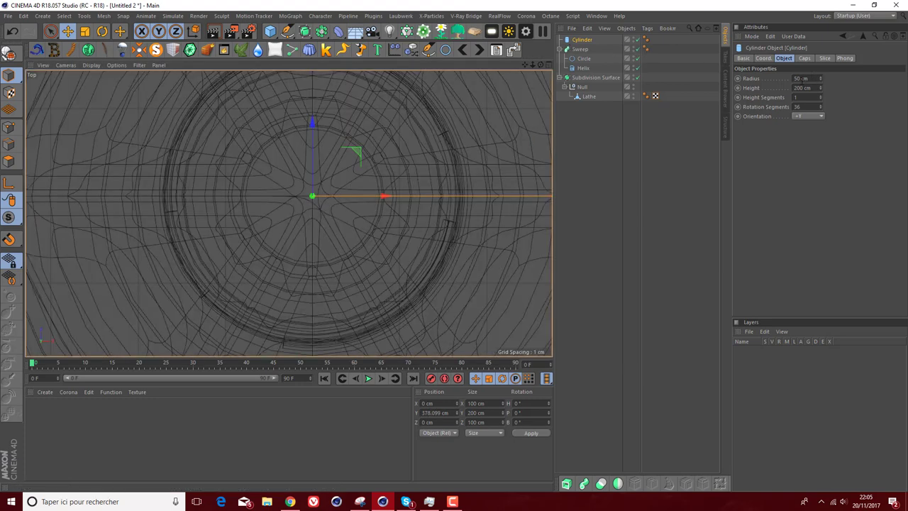
pyautogui.click(798, 78)
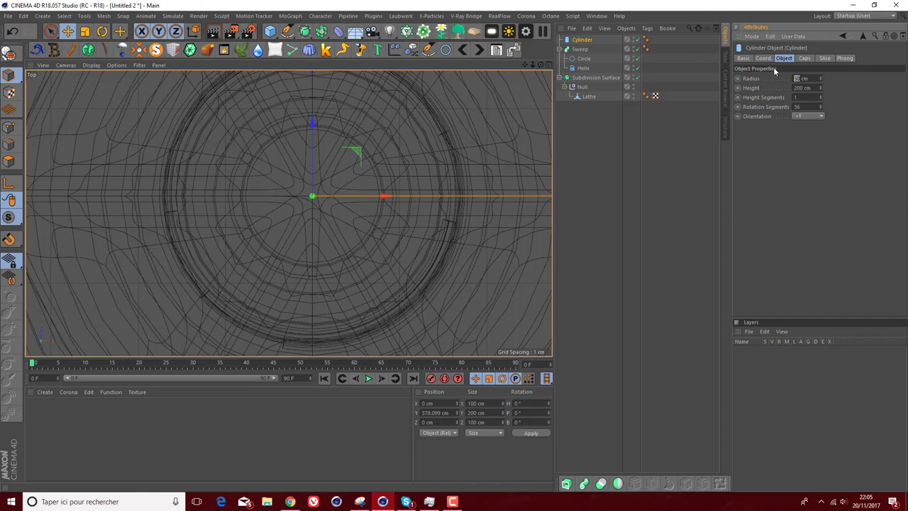
pyautogui.write('15')
pyautogui.press('Return')
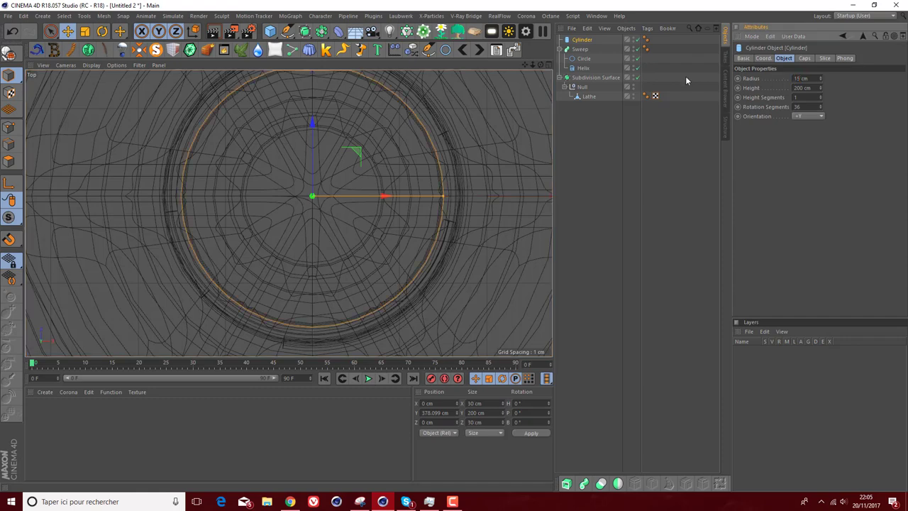
pyautogui.middleClick(440, 193)
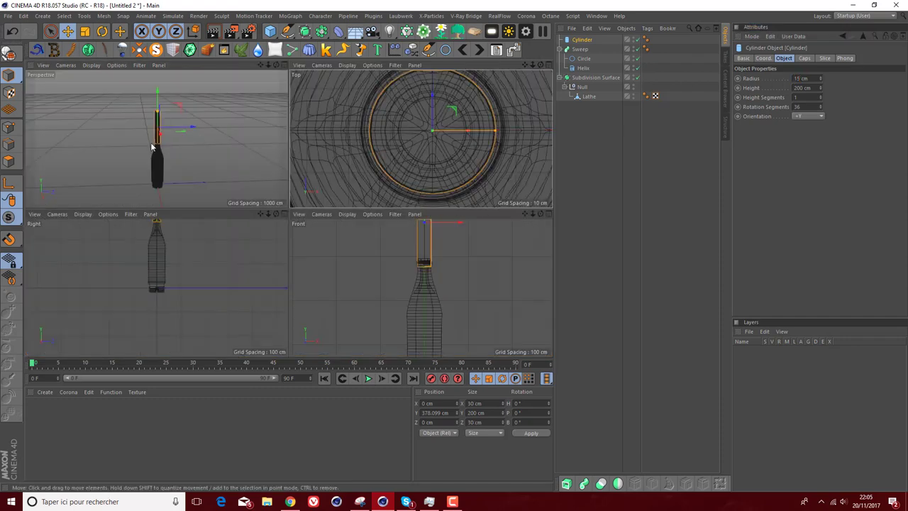
pyautogui.middleClick(151, 141)
pyautogui.scroll(3, 276, 206)
pyautogui.scroll(3, 320, 177)
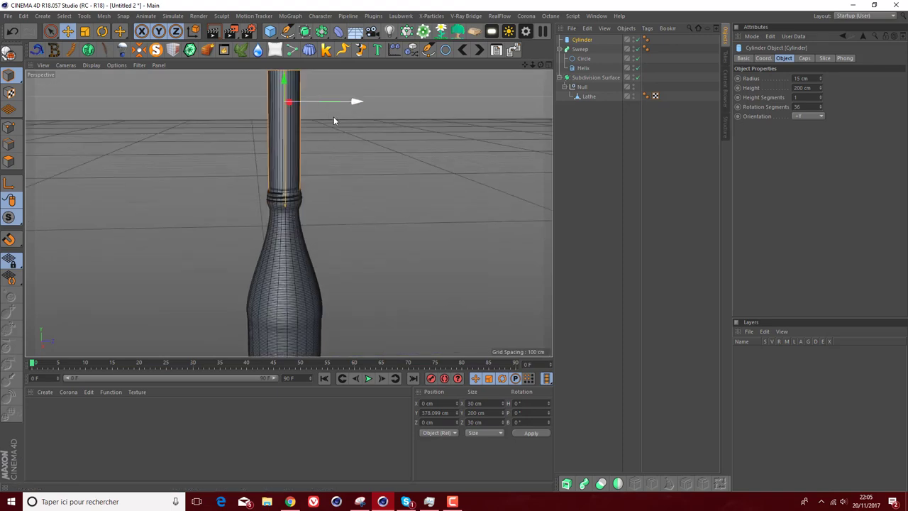
# Step: Widen the cylinder radius to 18 cm, set its height to 20 cm, and lower it onto the neck
pyautogui.moveTo(820, 78); pyautogui.dragTo(819, 80)
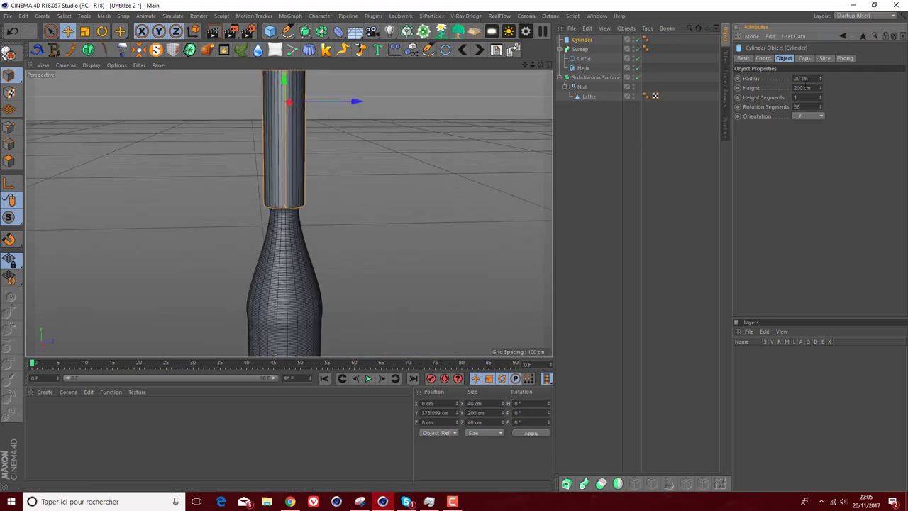
pyautogui.write('20')
pyautogui.press('Return')
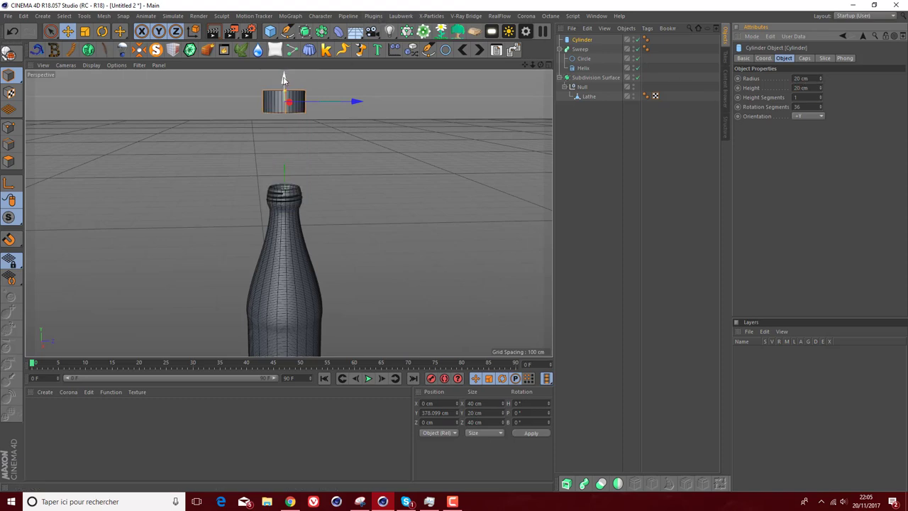
pyautogui.moveTo(283, 79); pyautogui.dragTo(277, 170)
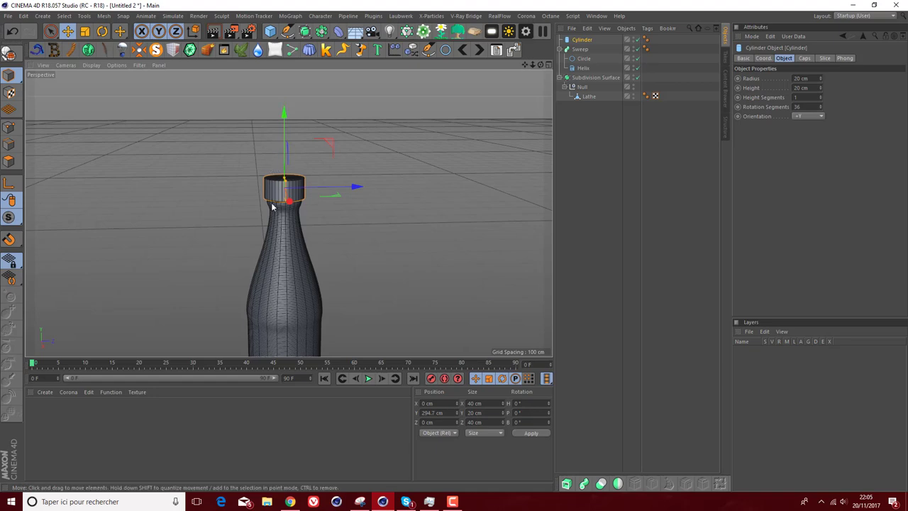
pyautogui.scroll(3, 279, 187)
pyautogui.scroll(3, 279, 187)
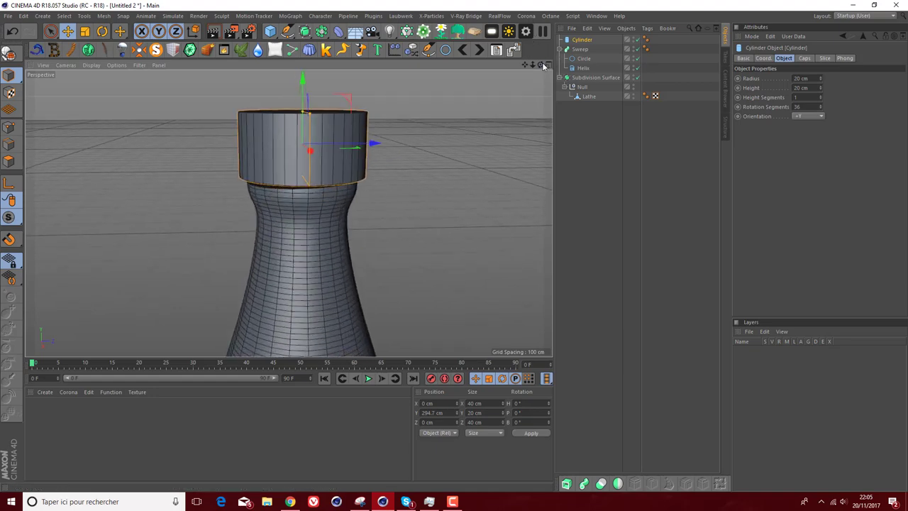
pyautogui.moveTo(543, 65)
pyautogui.mouseDown()
pyautogui.moveTo(280, 81)
pyautogui.moveTo(292, 97)
pyautogui.mouseUp()
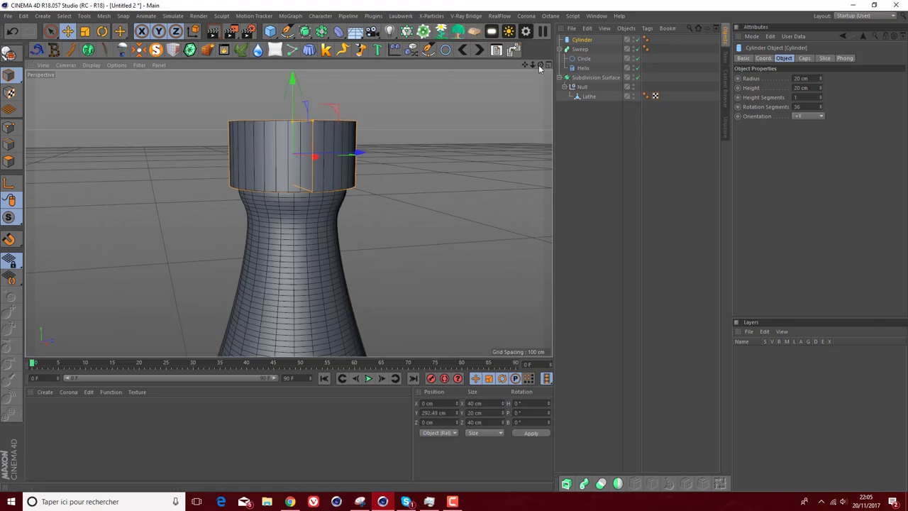
pyautogui.moveTo(539, 67); pyautogui.dragTo(539, 92)
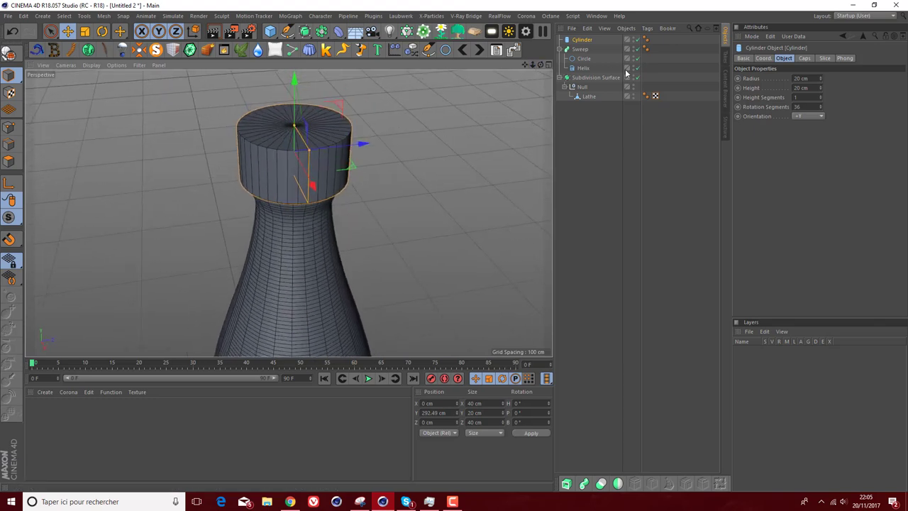
# Step: Make the cylinder editable, switch to Polygon mode and solo the cap
pyautogui.press('c')
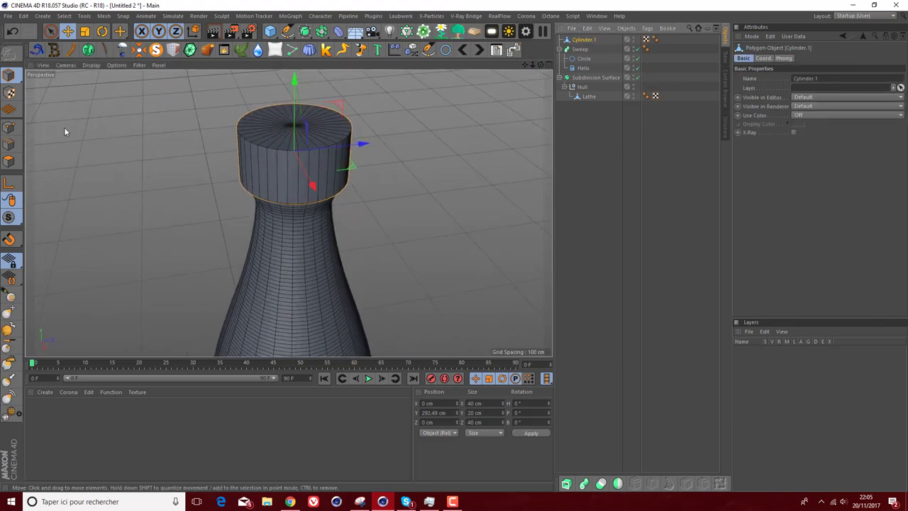
pyautogui.click(9, 162)
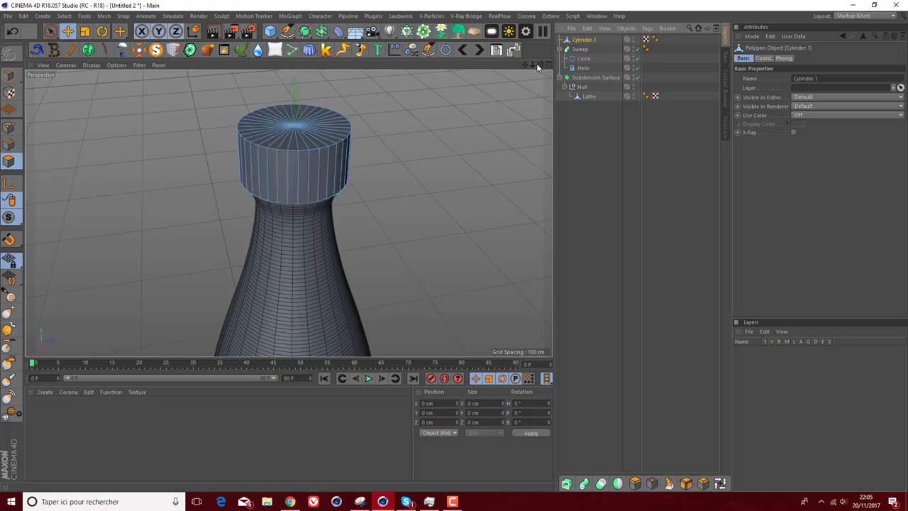
pyautogui.moveTo(539, 65); pyautogui.dragTo(539, 42)
pyautogui.keyDown('alt'); pyautogui.moveTo(288, 213); pyautogui.dragTo(255, 171); pyautogui.keyUp('alt')
pyautogui.click(156, 49)
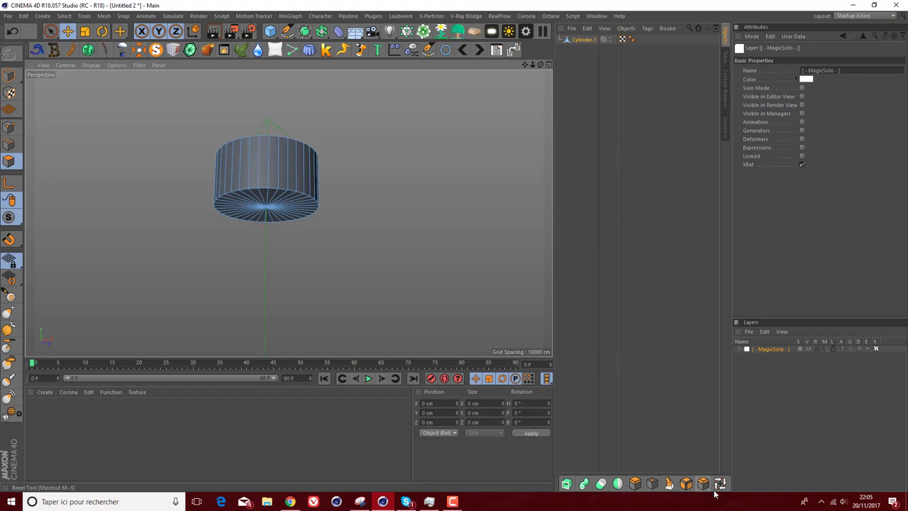
# Step: Loop-select the cap's bottom face and try a 12.6 cm Extrude Inner, then undo it
pyautogui.click(715, 479)
pyautogui.click(266, 196)
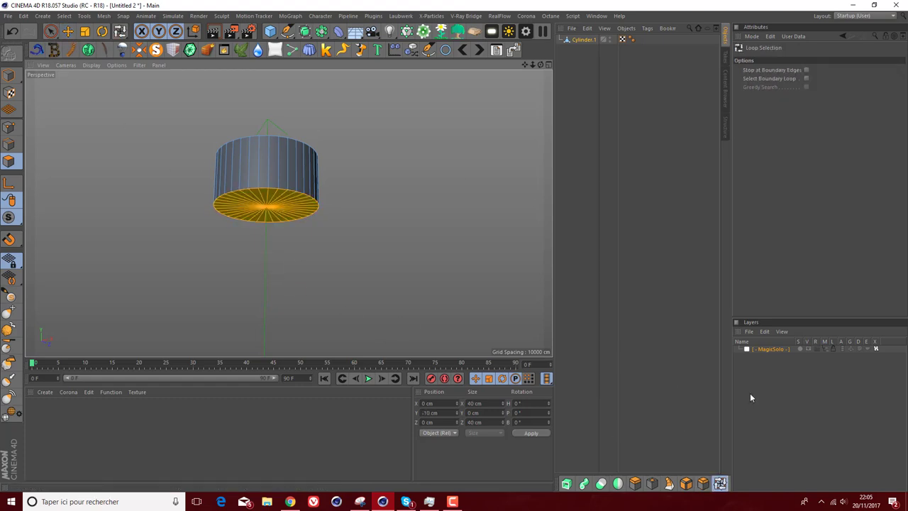
pyautogui.rightClick(351, 277)
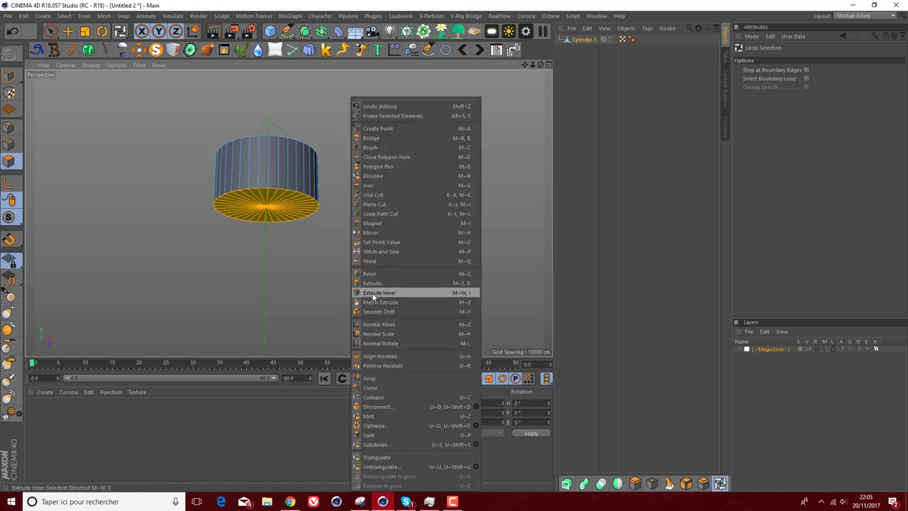
pyautogui.click(373, 296)
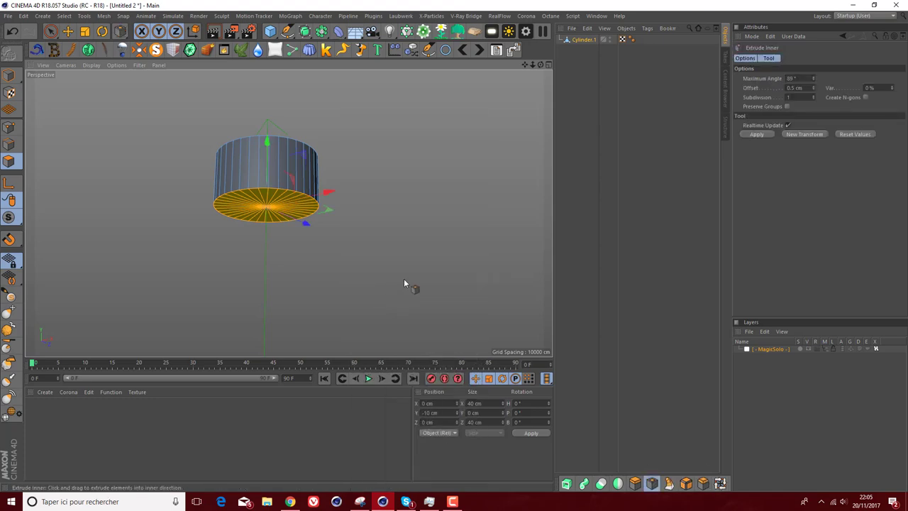
pyautogui.click(786, 106)
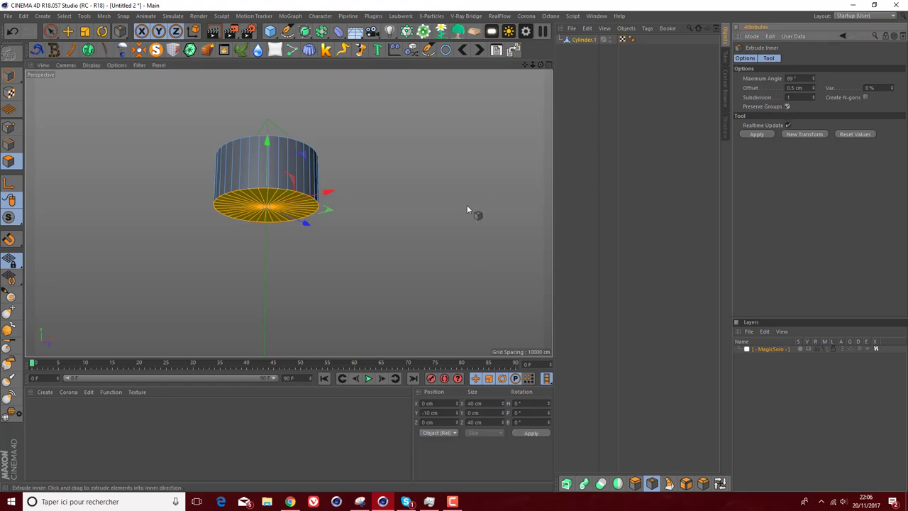
pyautogui.moveTo(469, 206)
pyautogui.mouseDown()
pyautogui.moveTo(511, 205)
pyautogui.moveTo(490, 205)
pyautogui.mouseUp()
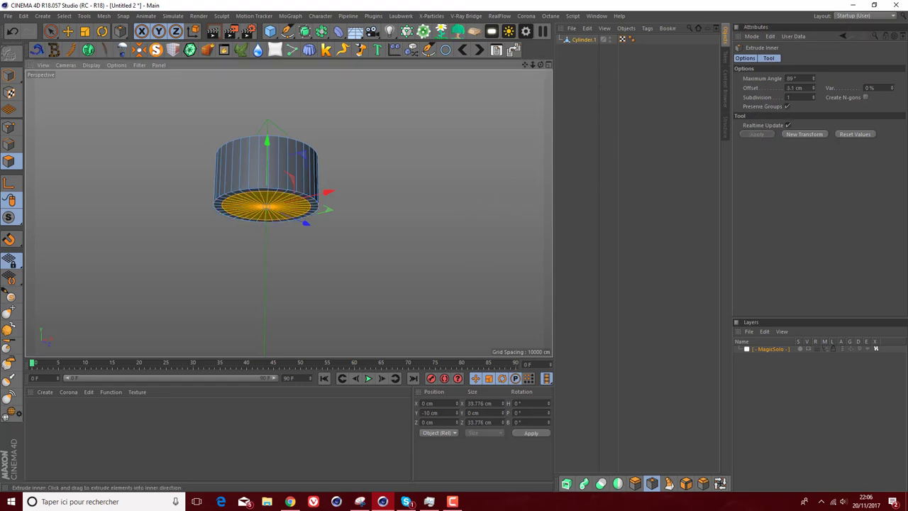
pyautogui.moveTo(348, 253); pyautogui.dragTo(478, 215)
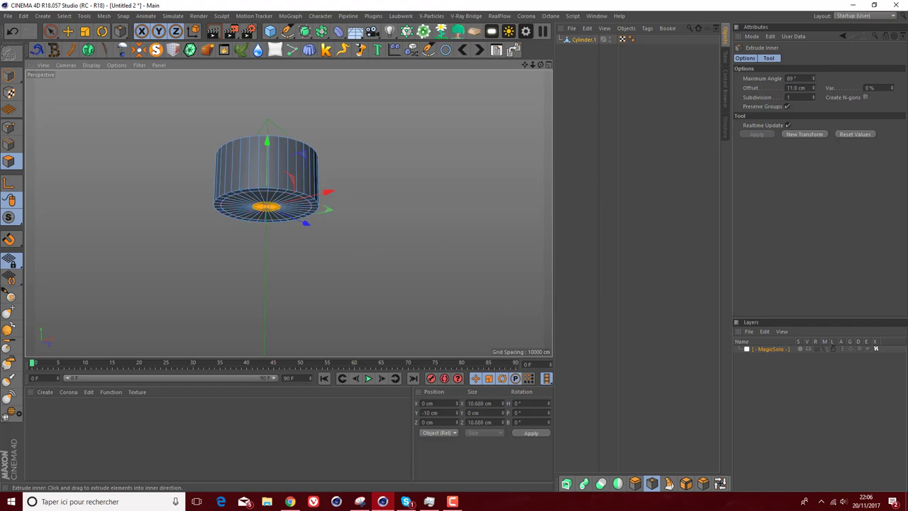
pyautogui.click(13, 34)
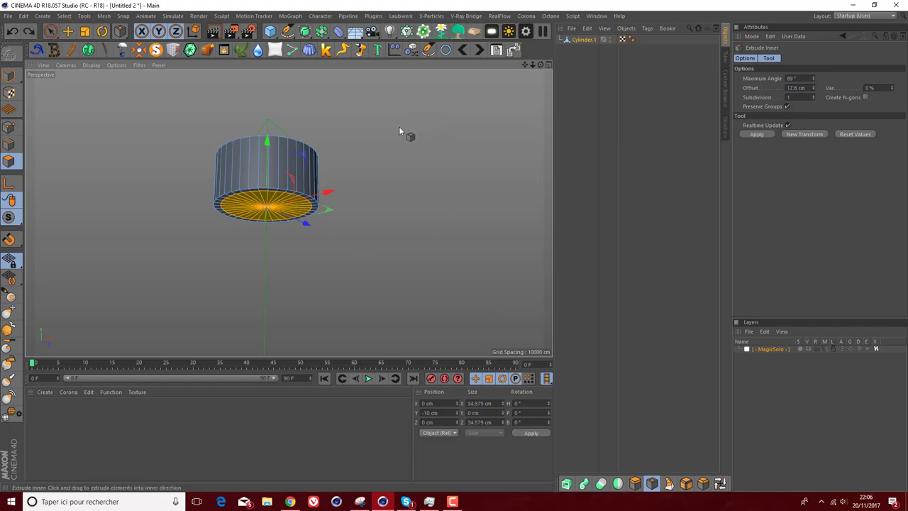
pyautogui.rightClick(399, 126)
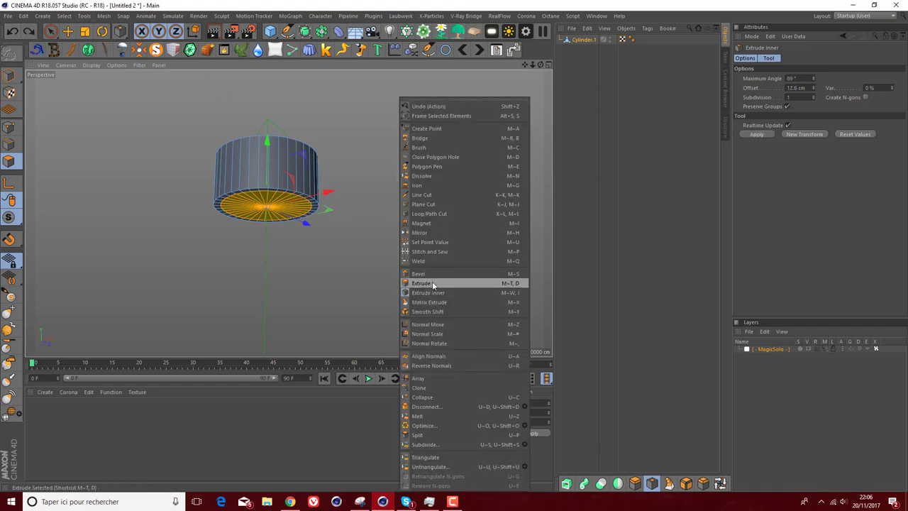
# Step: Extrude the bottom face -12.6 cm up into the cap to hollow it
pyautogui.click(434, 283)
pyautogui.moveTo(427, 219); pyautogui.dragTo(373, 219)
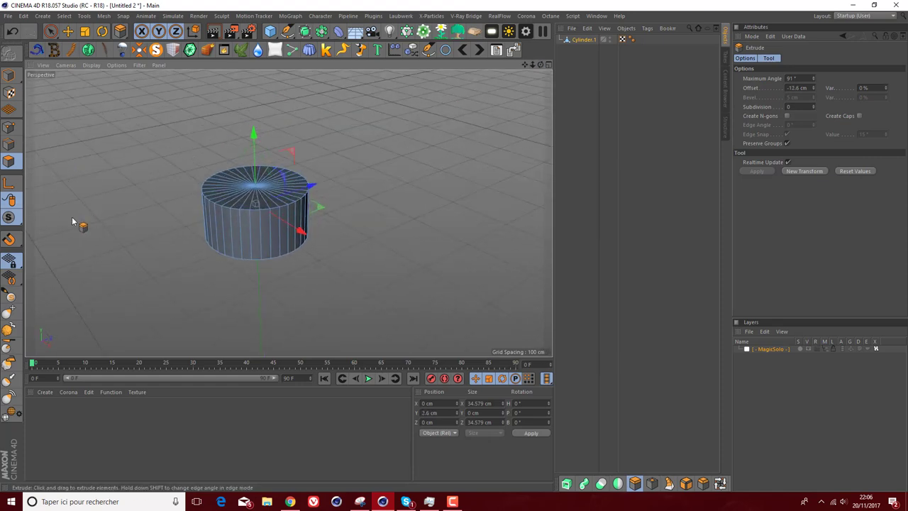
pyautogui.scroll(2, 195, 208)
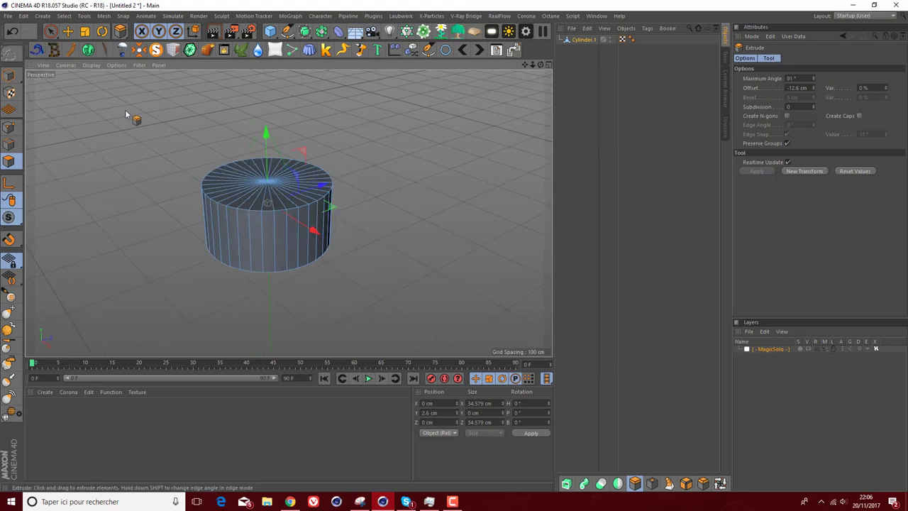
# Step: Loop-select the cap's top face and bring up the mesh modelling commands
pyautogui.click(718, 486)
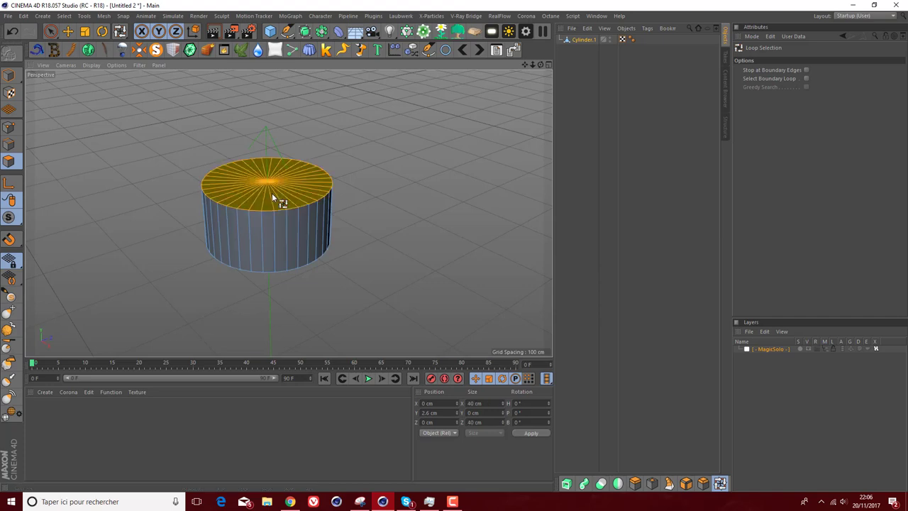
pyautogui.click(271, 193)
pyautogui.click(281, 174)
pyautogui.rightClick(474, 327)
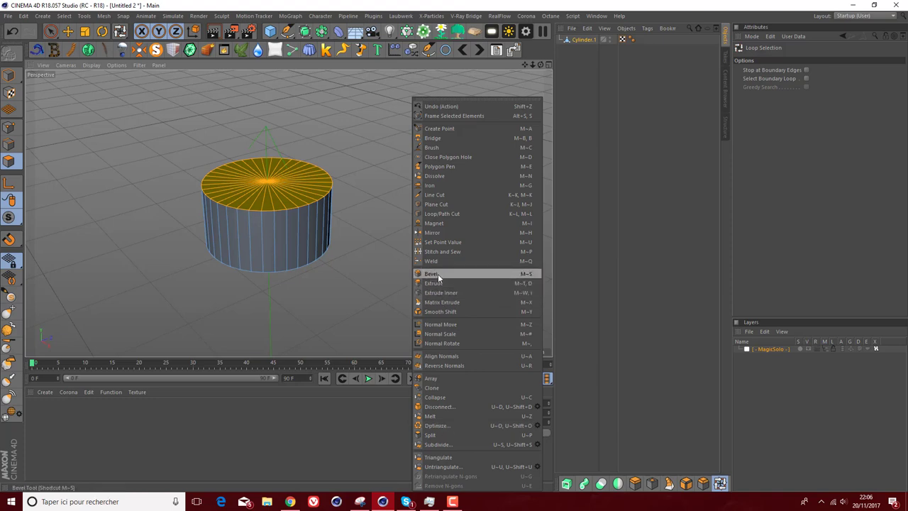
# Step: Bevel the cap's top face by 3.4 cm with 2 subdivisions
pyautogui.click(434, 274)
pyautogui.moveTo(403, 232)
pyautogui.mouseDown()
pyautogui.moveTo(432, 232)
pyautogui.moveTo(395, 237)
pyautogui.mouseUp()
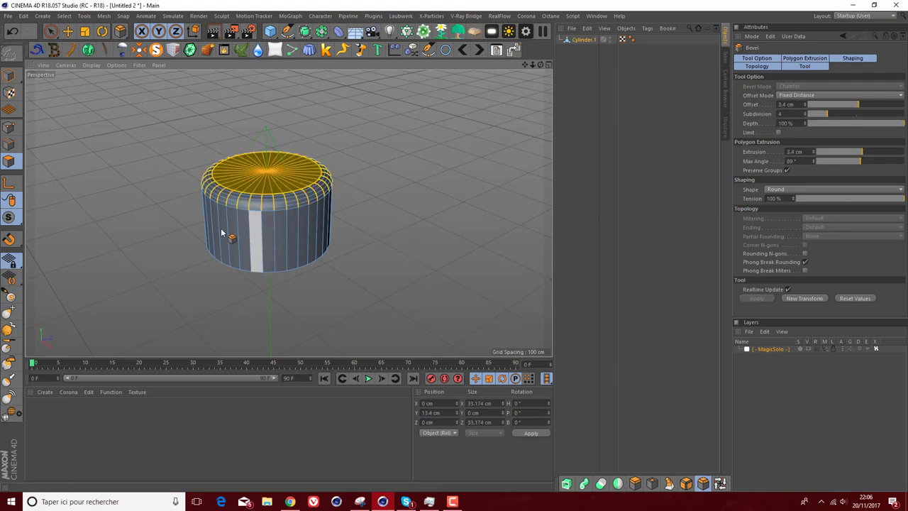
pyautogui.click(804, 117)
pyautogui.click(805, 116)
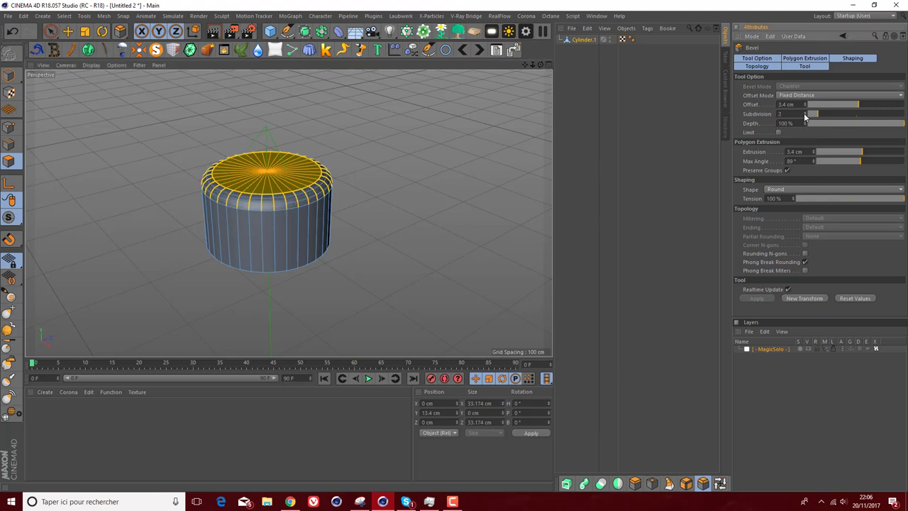
# Step: Zoom to a level view of the cap and loop-select its ring of side faces
pyautogui.keyDown('alt'); pyautogui.moveTo(246, 258); pyautogui.dragTo(299, 217, button='right'); pyautogui.keyUp('alt')
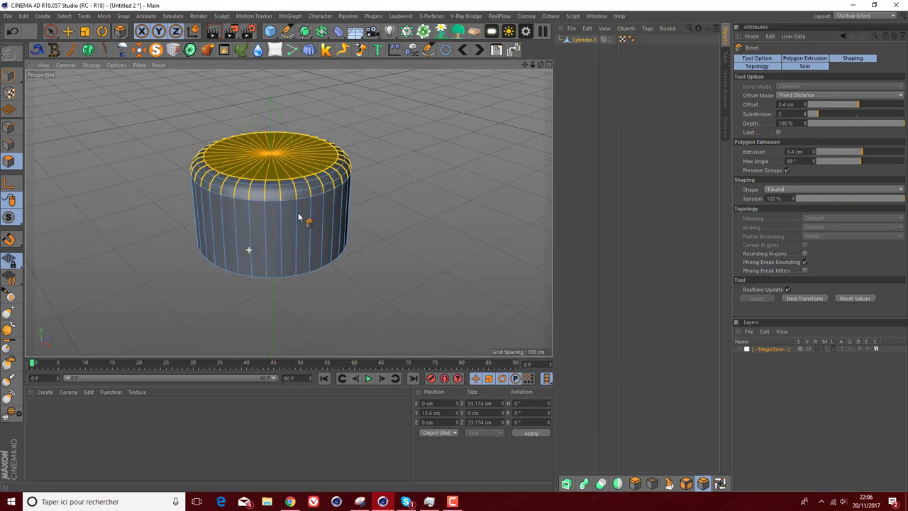
pyautogui.moveTo(543, 65); pyautogui.dragTo(542, 93)
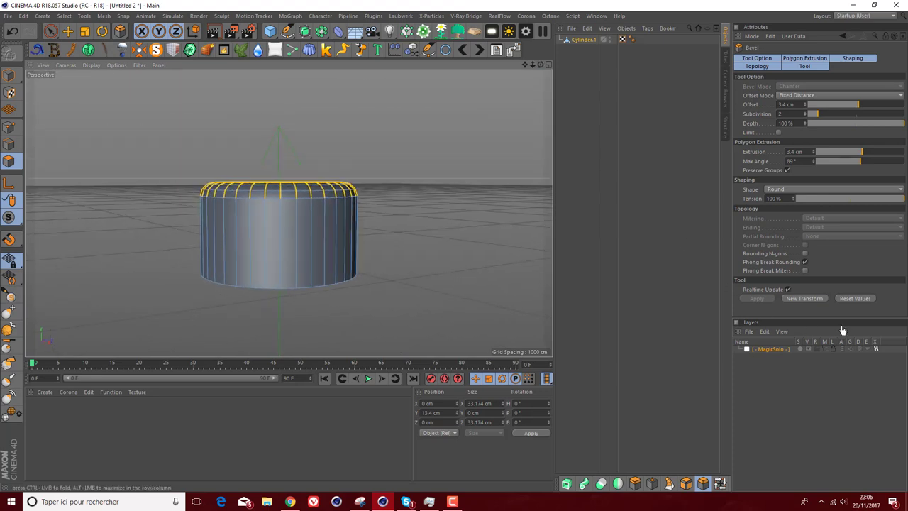
pyautogui.click(720, 482)
pyautogui.click(333, 220)
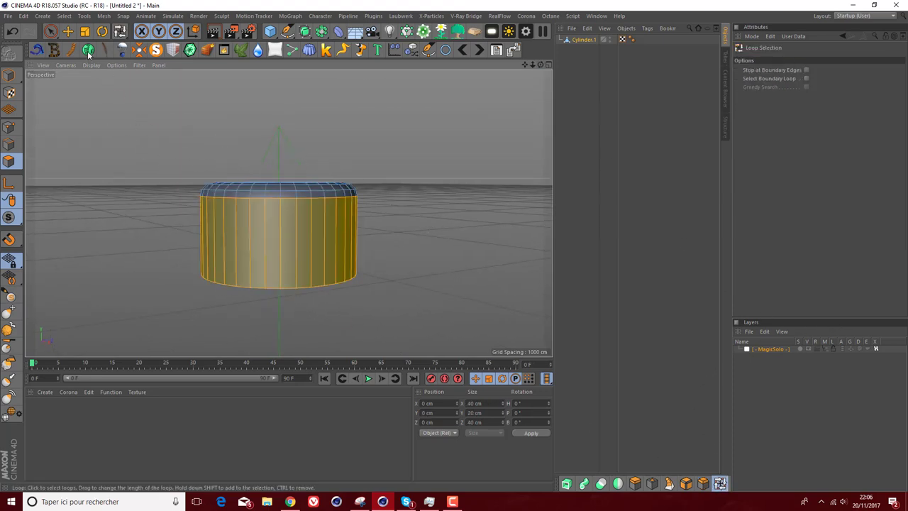
# Step: Extrude Inner the side faces individually into narrow strips, then scale the strips taller in Y
pyautogui.click(62, 16)
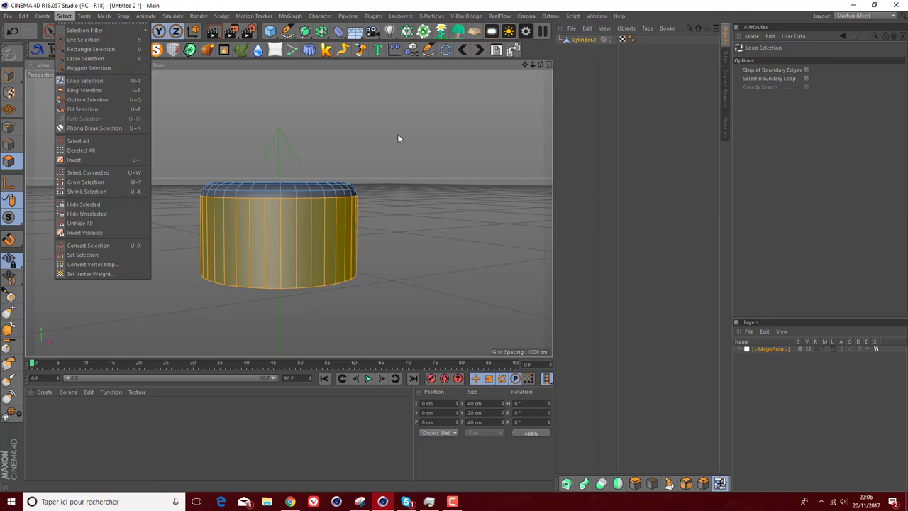
pyautogui.click(415, 145)
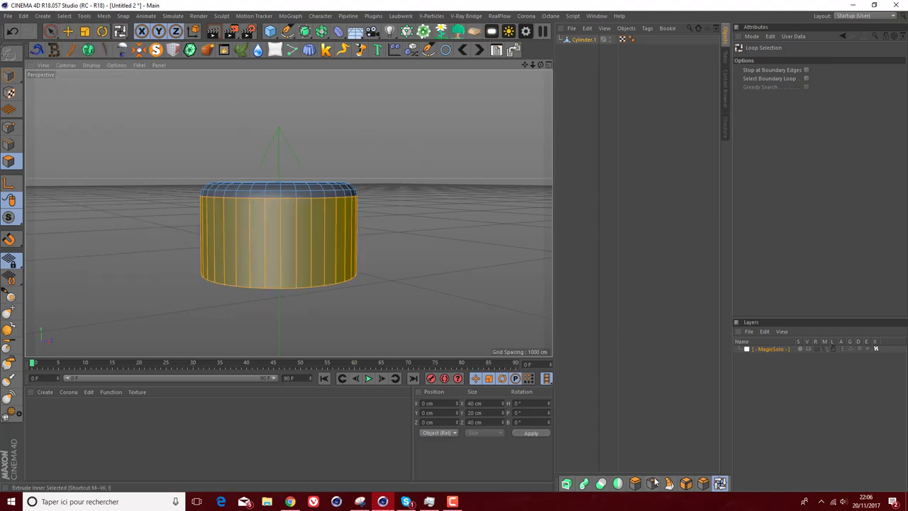
pyautogui.rightClick(415, 304)
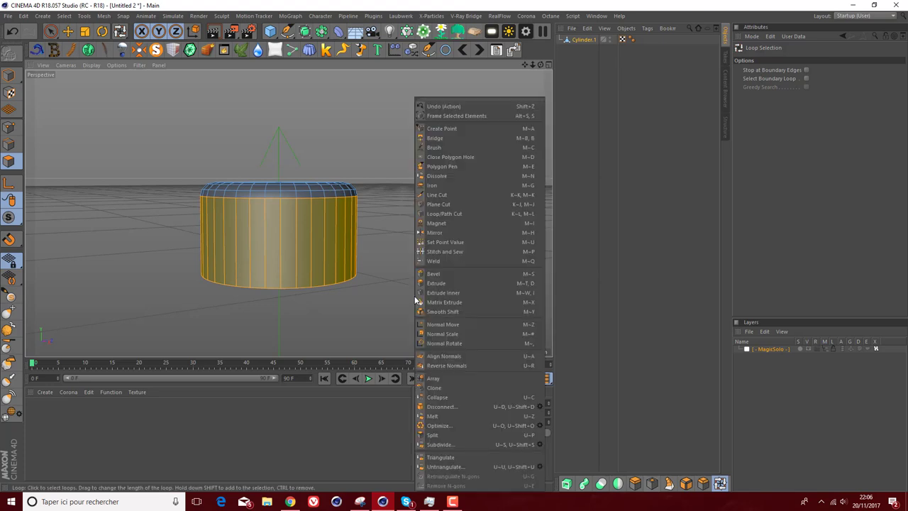
pyautogui.click(461, 292)
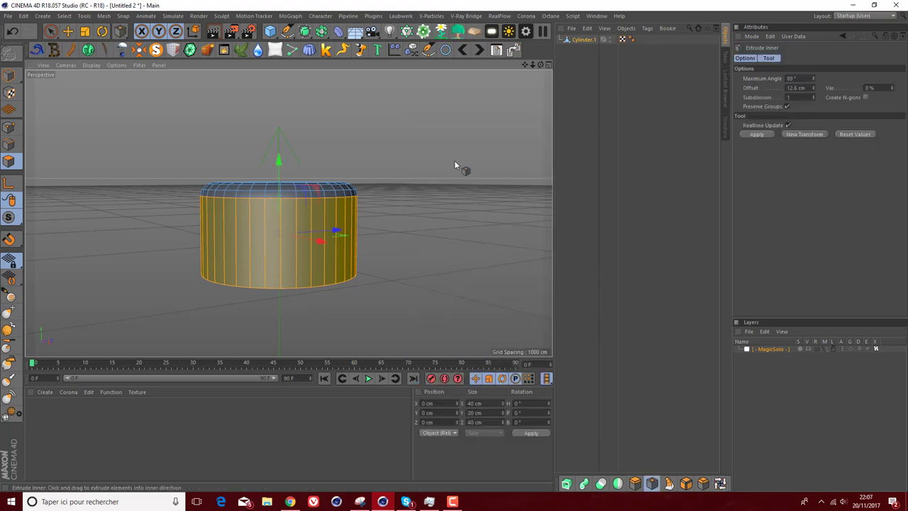
pyautogui.click(786, 106)
pyautogui.moveTo(467, 192); pyautogui.dragTo(437, 192)
pyautogui.scroll(3, 296, 285)
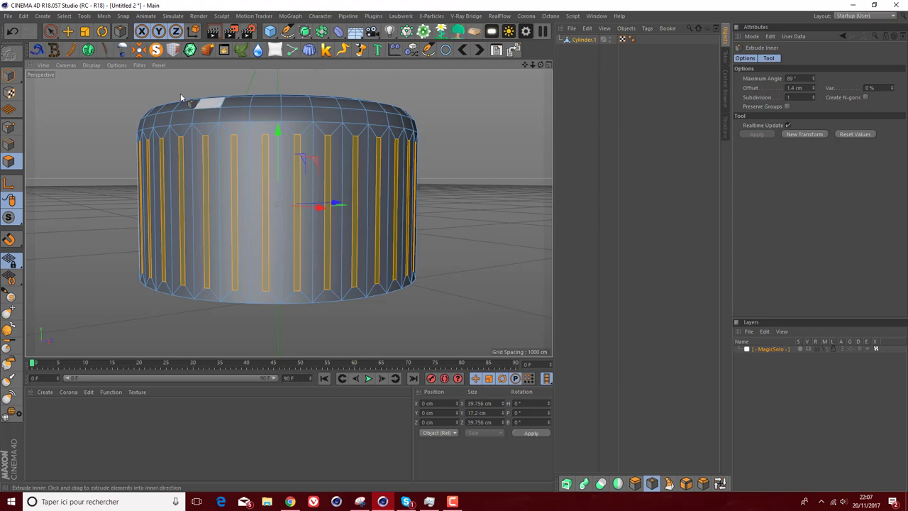
pyautogui.press('t')
pyautogui.moveTo(277, 130); pyautogui.dragTo(281, 121)
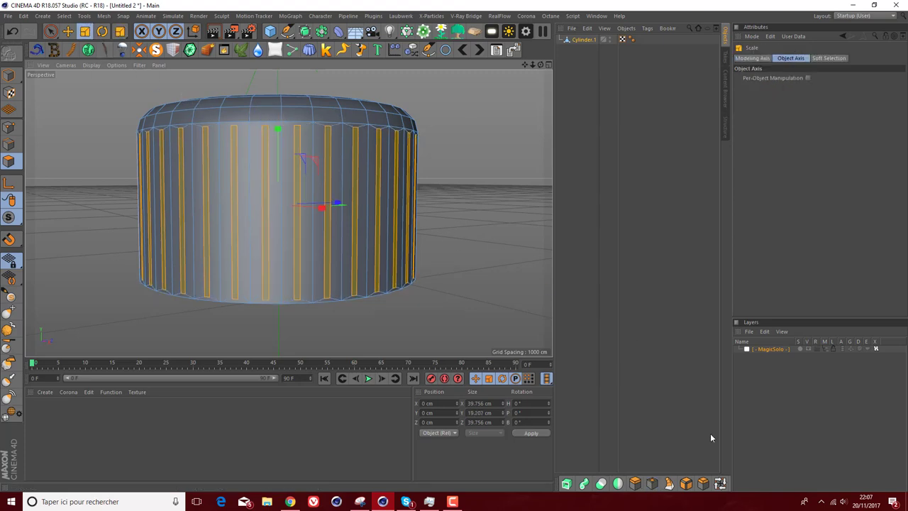
# Step: Try a 0.19 cm bevel to raise the strips into ribs, then undo it
pyautogui.rightClick(445, 276)
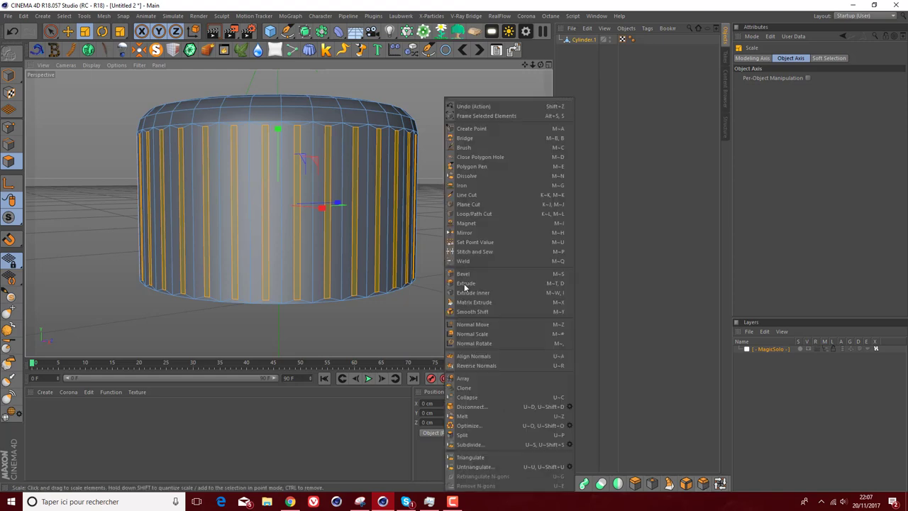
pyautogui.click(464, 276)
pyautogui.moveTo(450, 235); pyautogui.dragTo(461, 234)
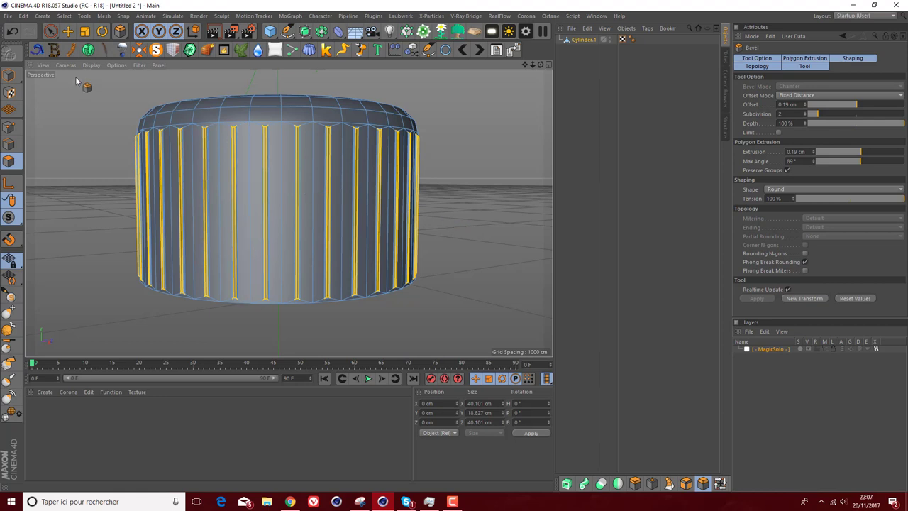
pyautogui.click(12, 31)
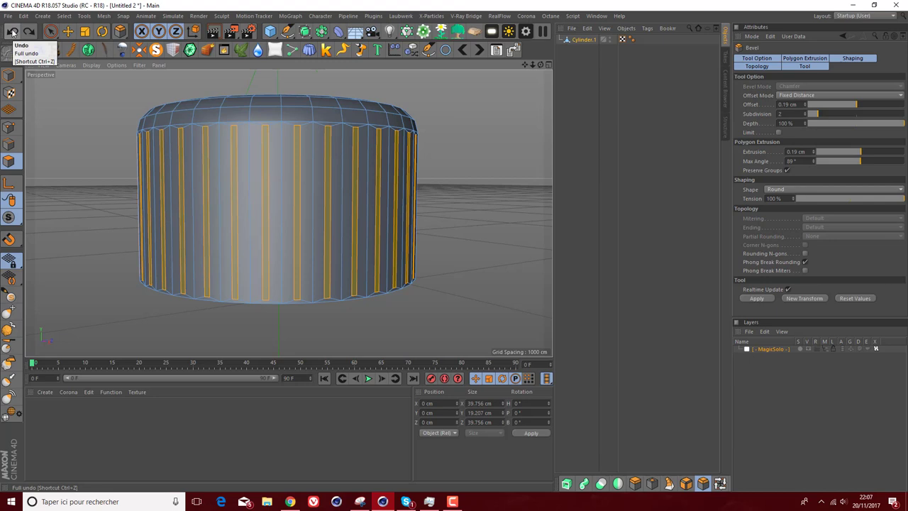
# Step: Undo the bevel, inset the side polygons into strips and stretch them to the cap's edges
pyautogui.click(12, 32)
pyautogui.click(12, 31)
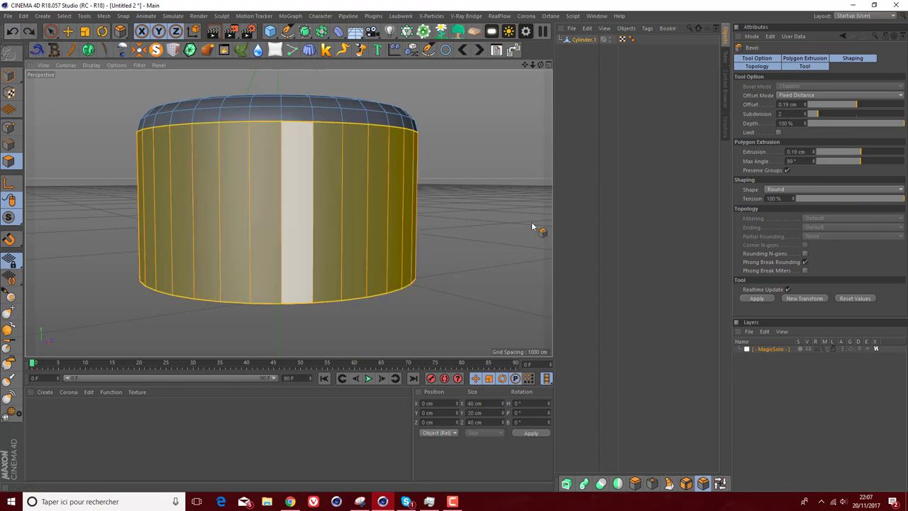
pyautogui.click(653, 483)
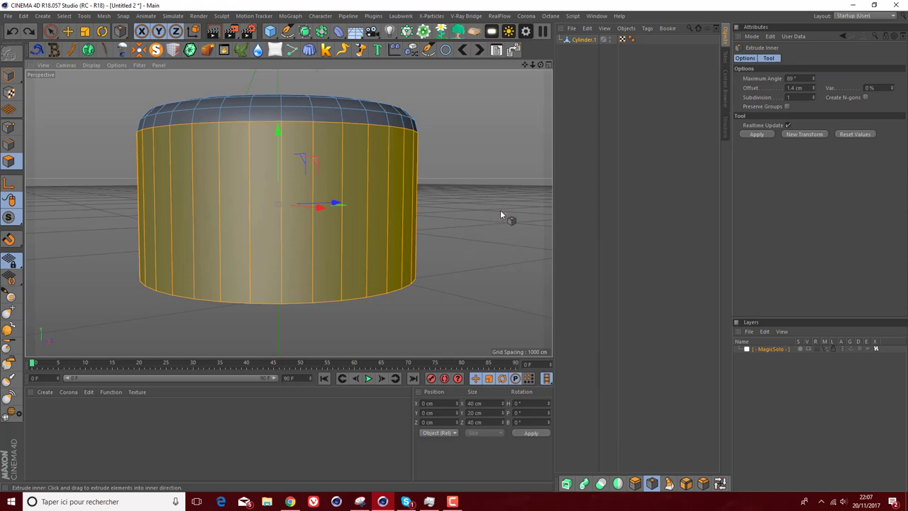
pyautogui.moveTo(503, 211)
pyautogui.mouseDown()
pyautogui.moveTo(490, 211)
pyautogui.moveTo(511, 211)
pyautogui.mouseUp()
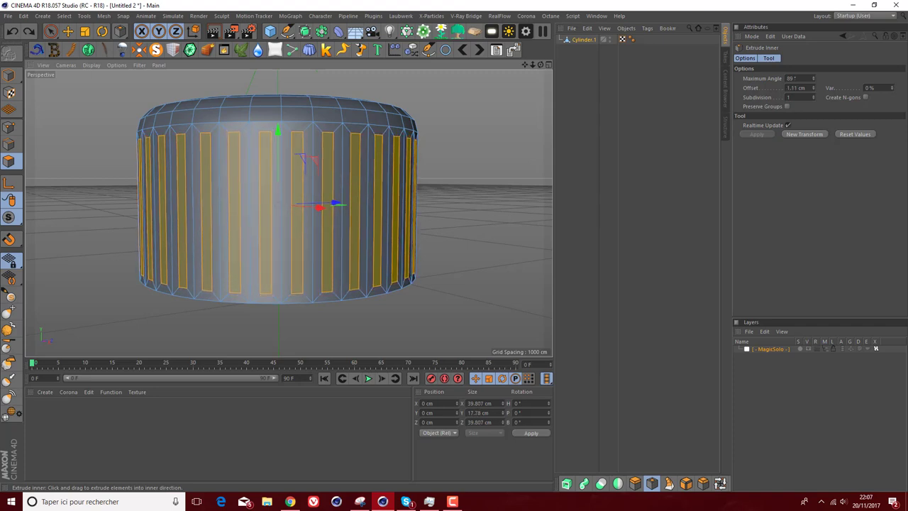
pyautogui.moveTo(511, 211); pyautogui.dragTo(513, 211)
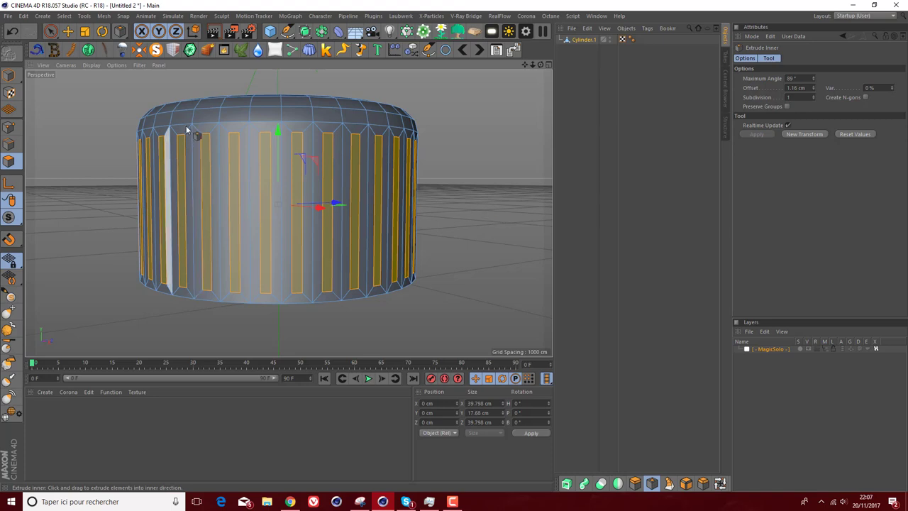
pyautogui.press('t')
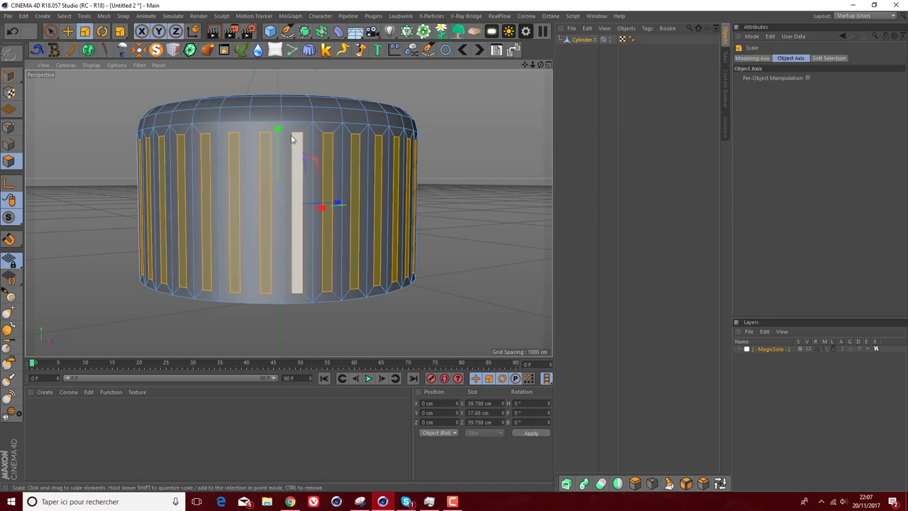
pyautogui.moveTo(277, 121); pyautogui.dragTo(276, 122)
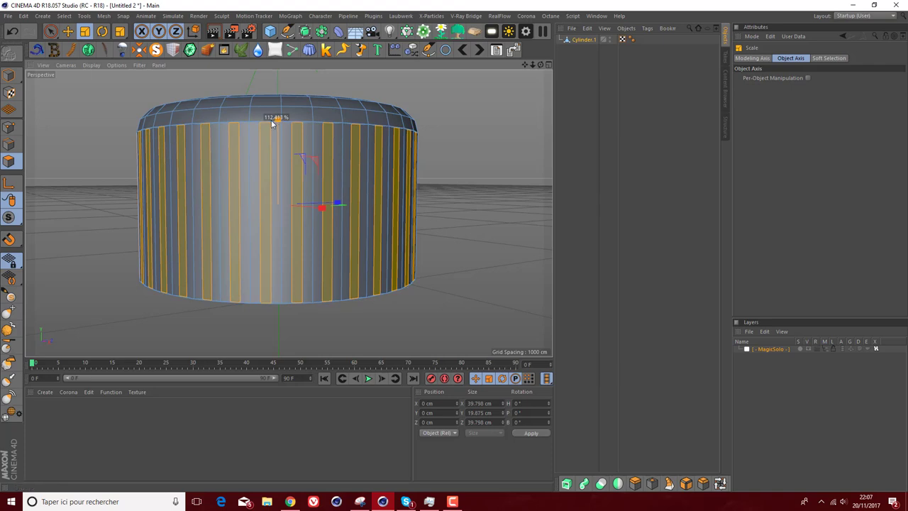
pyautogui.moveTo(272, 123); pyautogui.dragTo(273, 123)
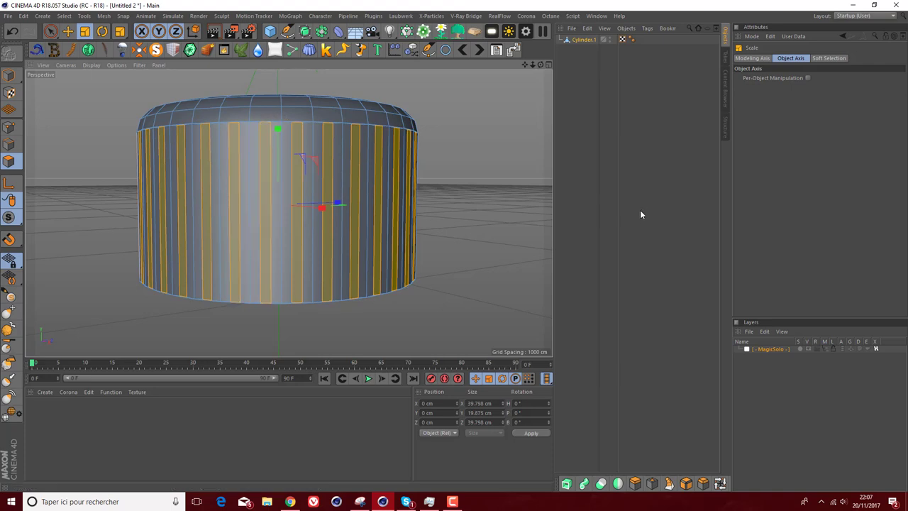
# Step: Loop-select all side polygons and inset them with a 0.05 cm Extrude Inner
pyautogui.click(719, 483)
pyautogui.click(307, 292)
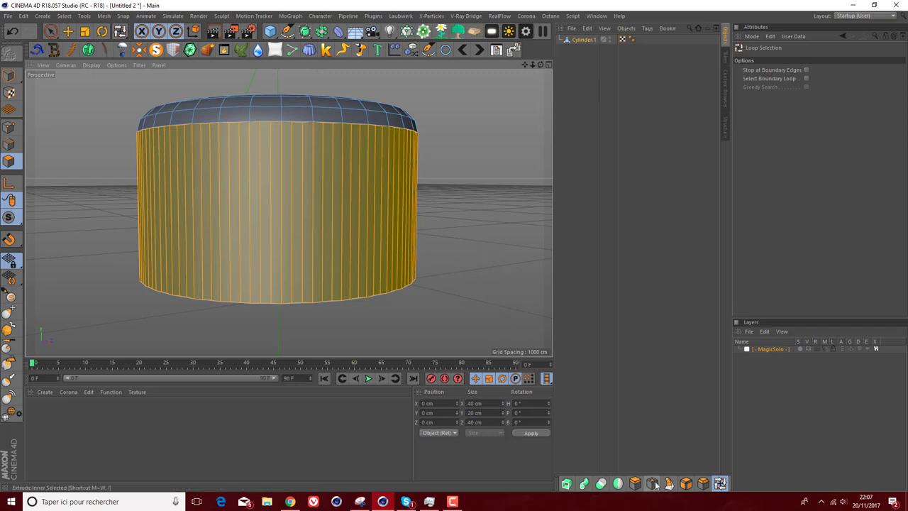
pyautogui.click(707, 484)
pyautogui.click(651, 486)
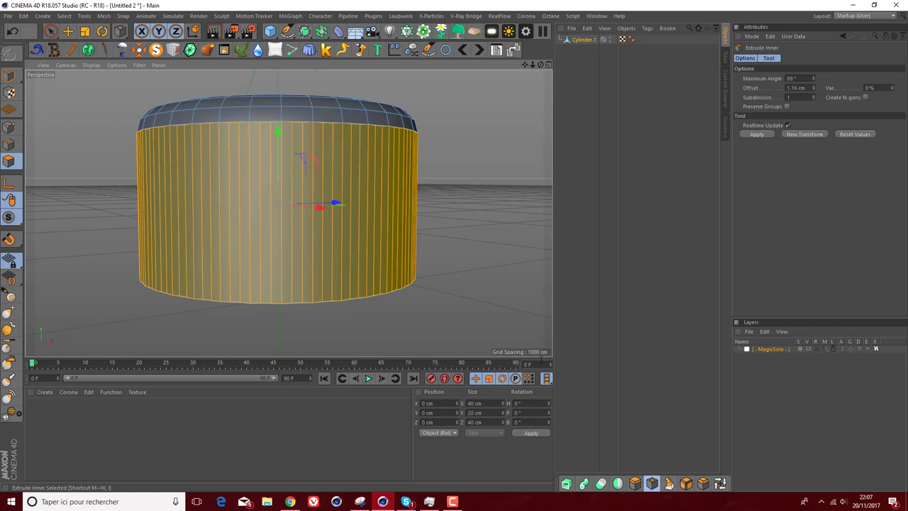
pyautogui.moveTo(302, 156); pyautogui.dragTo(305, 156)
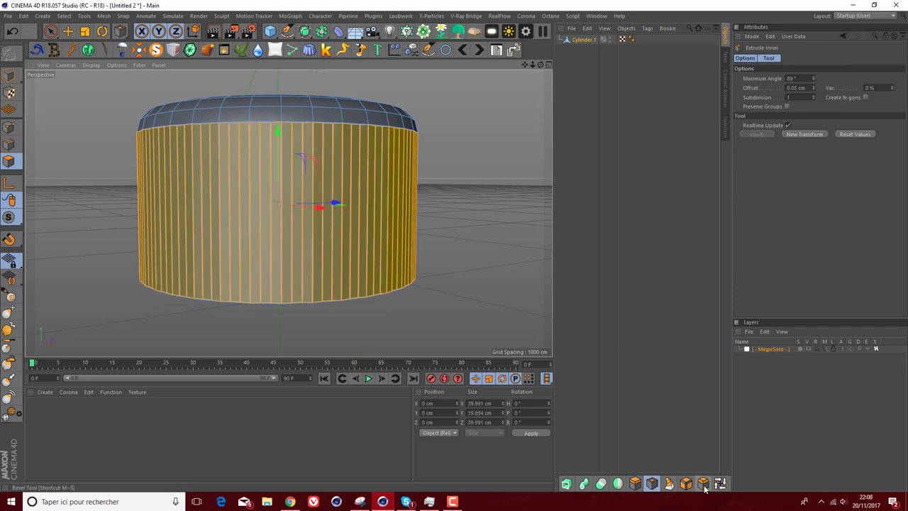
pyautogui.rightClick(483, 301)
# Step: Bevel the strips 0.21 cm with Round shape into raised ribs, then deselect
pyautogui.click(484, 269)
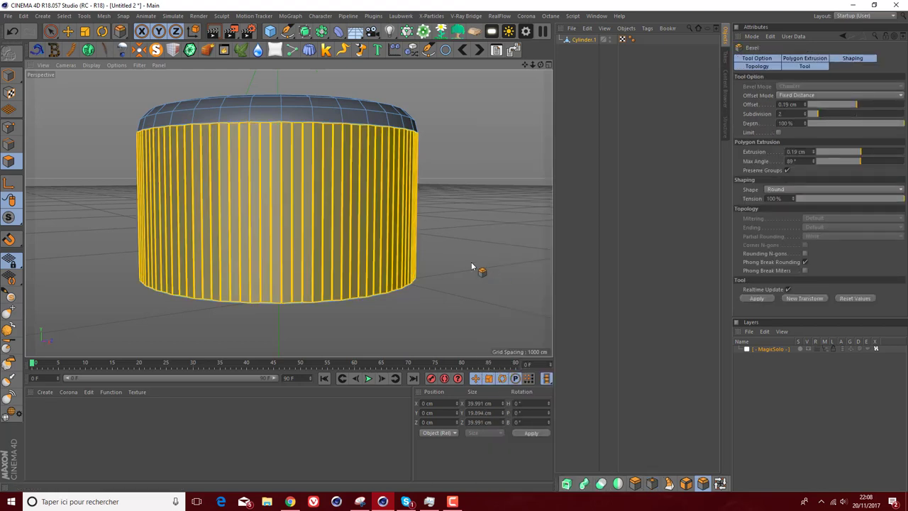
pyautogui.moveTo(472, 267); pyautogui.dragTo(477, 267)
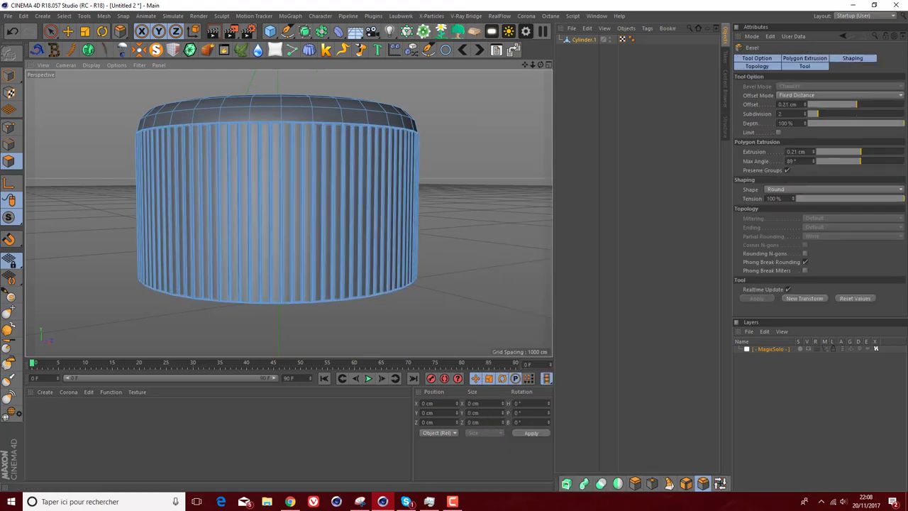
pyautogui.click(569, 203)
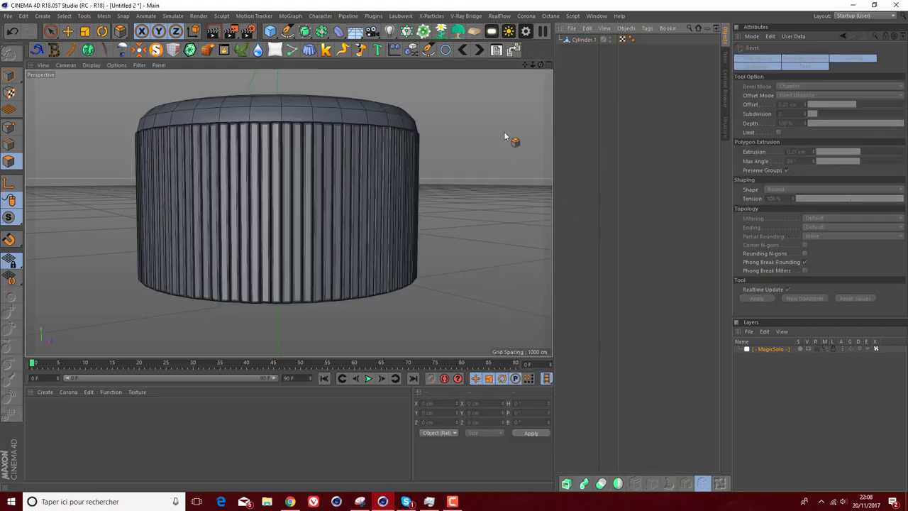
# Step: Orbit around the bottle to inspect the ribbed cap from several angles
pyautogui.moveTo(542, 66); pyautogui.dragTo(497, 113)
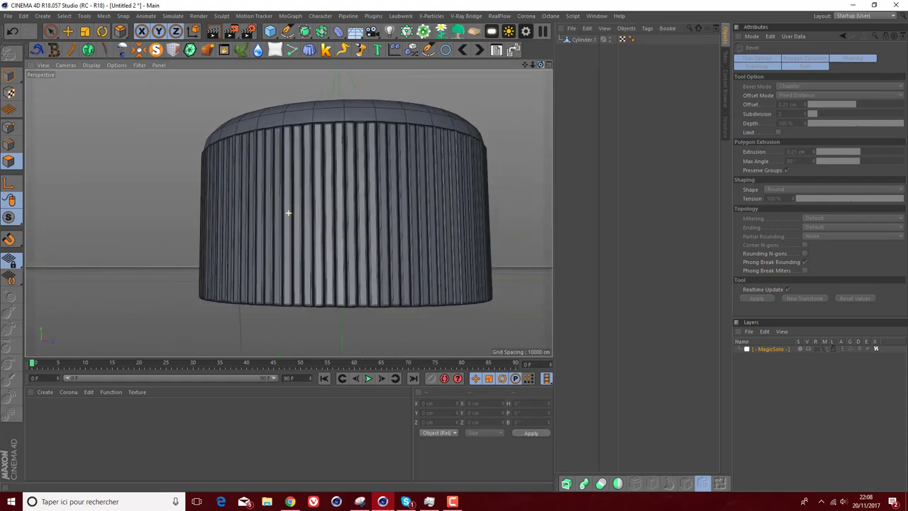
pyautogui.keyDown('alt'); pyautogui.moveTo(288, 213); pyautogui.dragTo(308, 213); pyautogui.keyUp('alt')
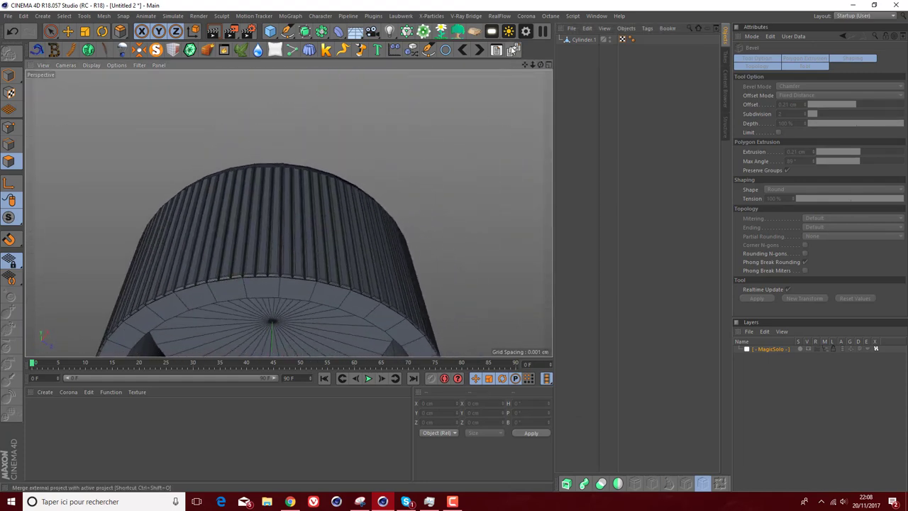
pyautogui.keyDown('alt'); pyautogui.moveTo(171, 304); pyautogui.dragTo(288, 213); pyautogui.keyUp('alt')
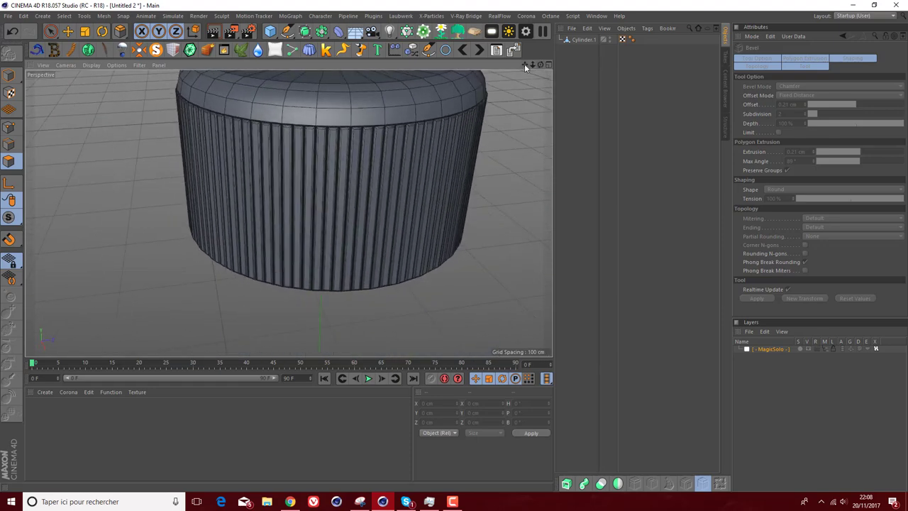
pyautogui.scroll(-2, 288, 213)
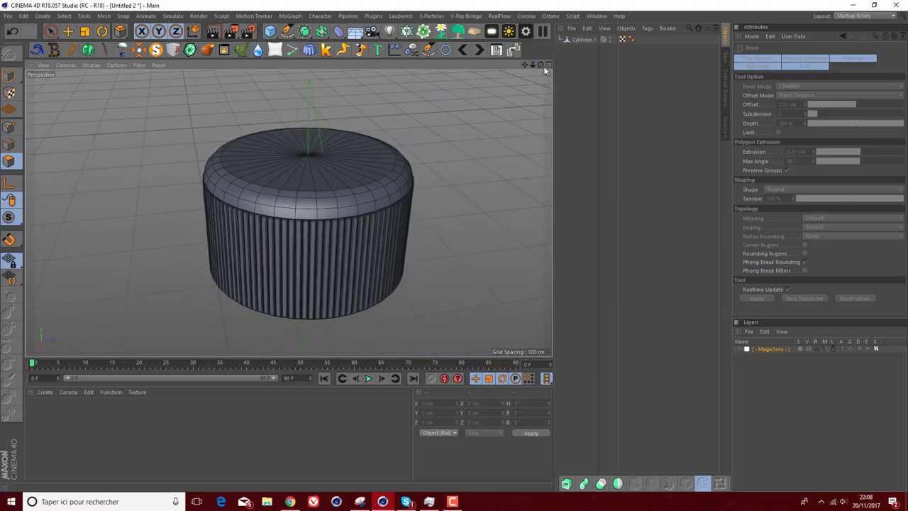
pyautogui.moveTo(532, 66); pyautogui.dragTo(638, 44)
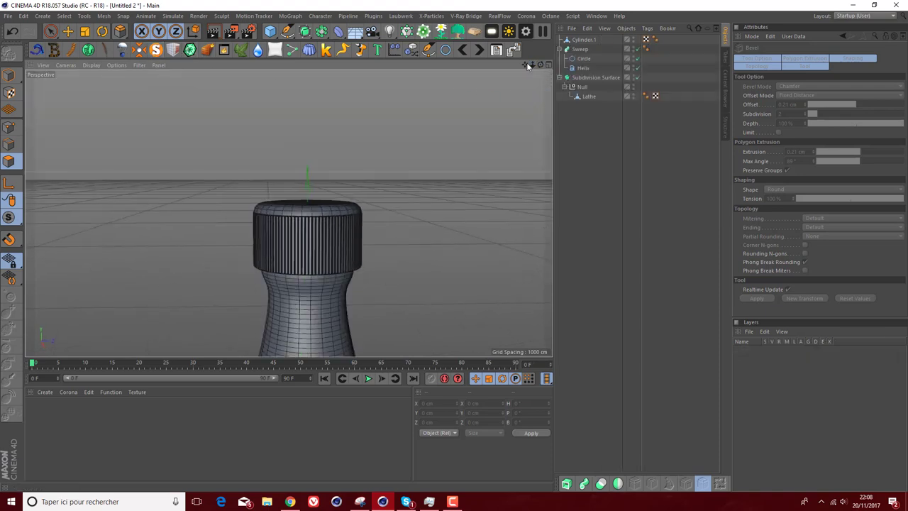
# Step: Move the cap Cylinder.1 along Y to 291.821 cm so it sits on the bottle neck
pyautogui.scroll(2, 288, 213)
pyautogui.keyDown('alt'); pyautogui.moveTo(288, 213); pyautogui.dragTo(288, 213); pyautogui.keyUp('alt')
pyautogui.click(580, 39)
pyautogui.click(10, 75)
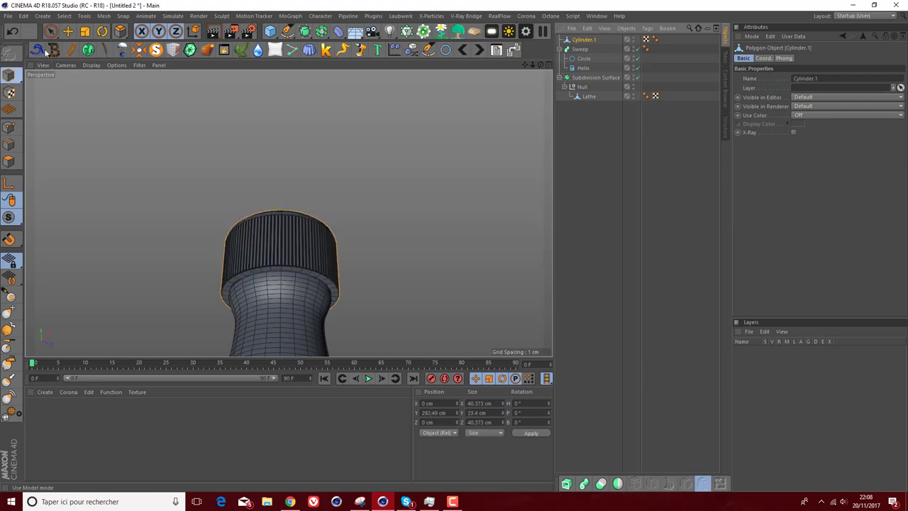
pyautogui.click(68, 31)
pyautogui.moveTo(283, 213); pyautogui.dragTo(278, 216)
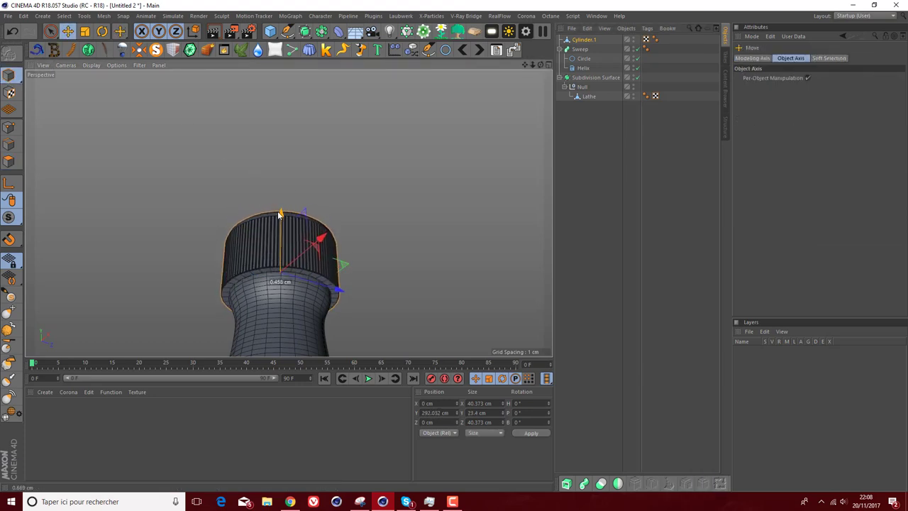
pyautogui.moveTo(279, 216); pyautogui.dragTo(481, 105)
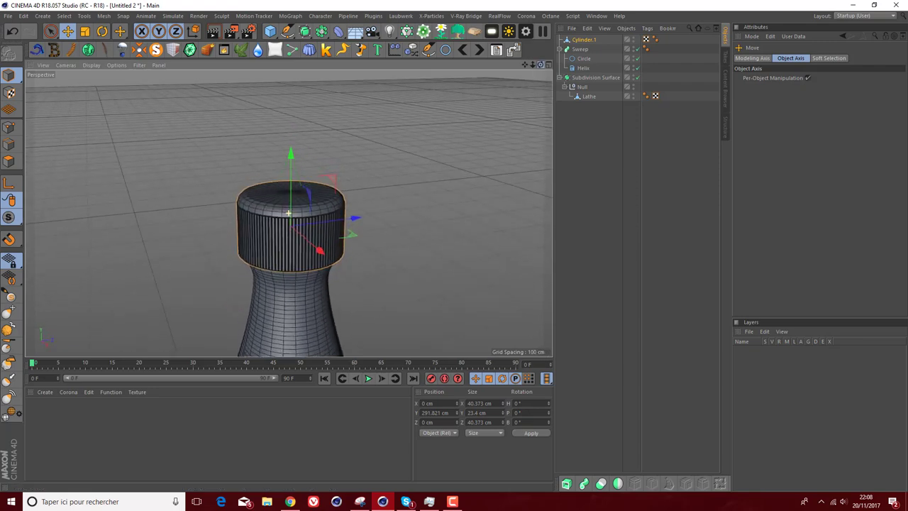
pyautogui.scroll(2, 355, 192)
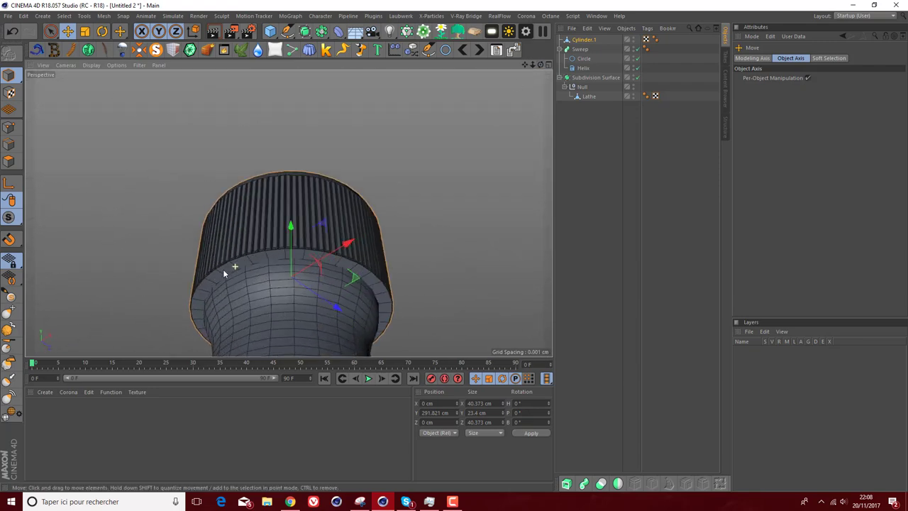
pyautogui.scroll(2, 234, 268)
pyautogui.scroll(2, 331, 229)
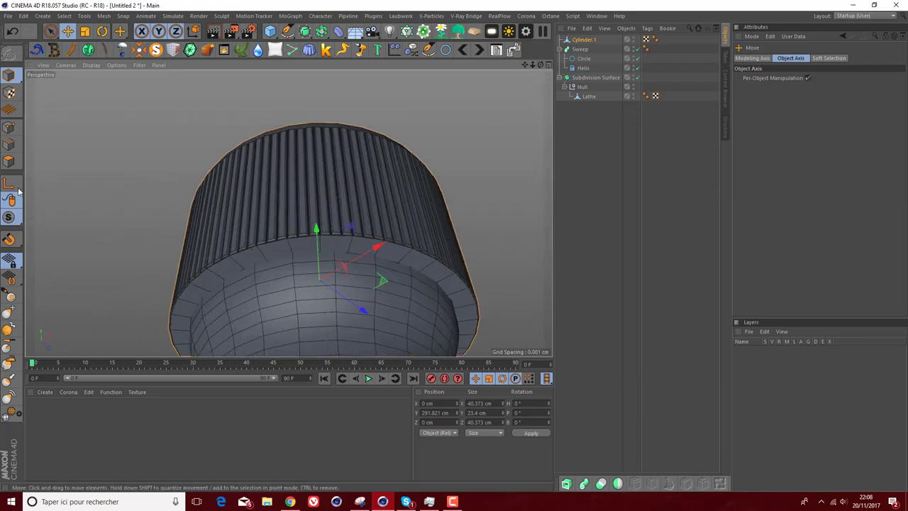
# Step: Narrow the cap's inner rim ring to 30 cm across at Y -10.774 cm
pyautogui.click(9, 144)
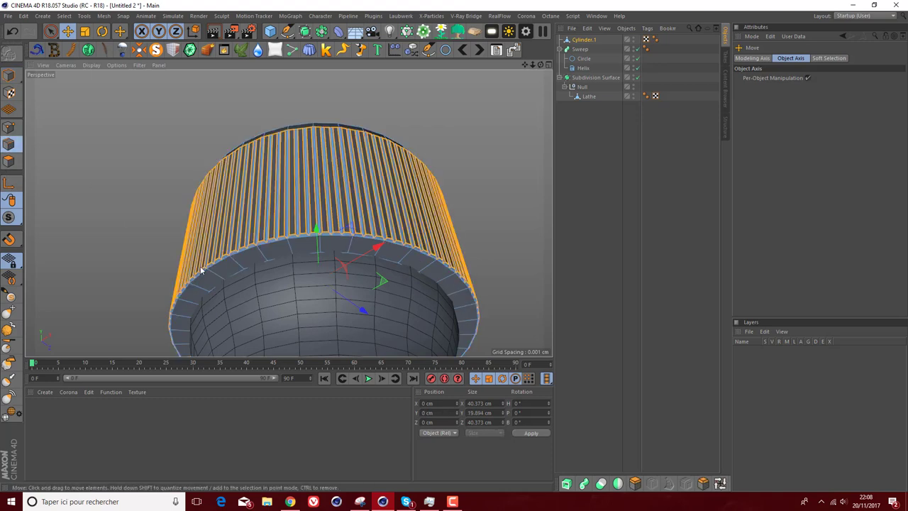
pyautogui.click(246, 251)
pyautogui.doubleClick(247, 253)
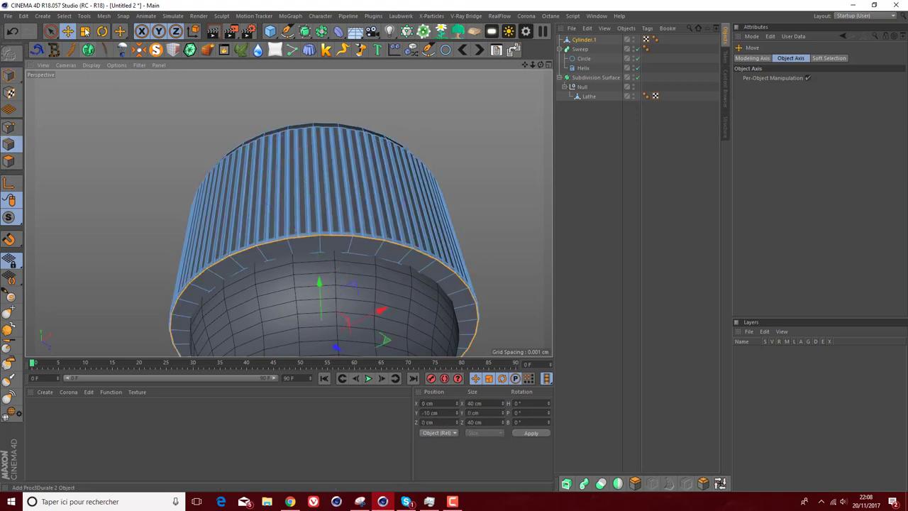
pyautogui.press('t')
pyautogui.moveTo(88, 120)
pyautogui.mouseDown()
pyautogui.moveTo(50, 122)
pyautogui.moveTo(90, 125)
pyautogui.mouseUp()
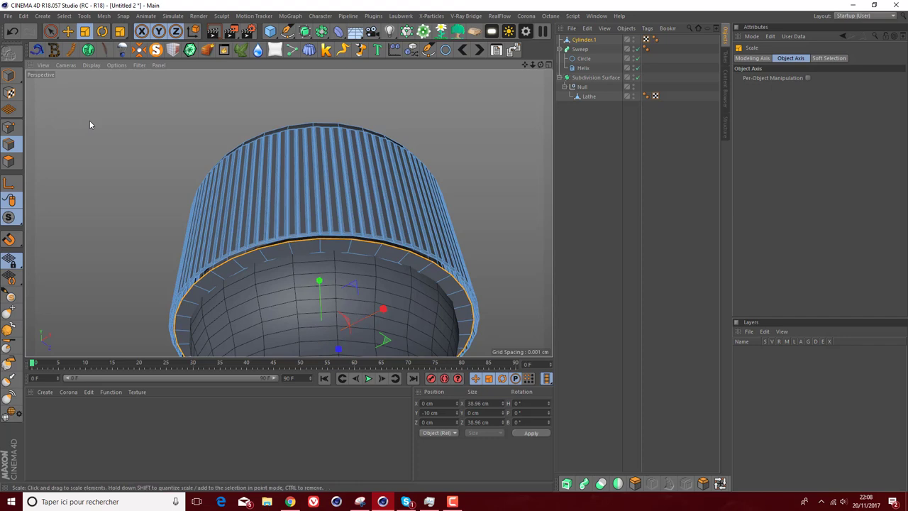
pyautogui.click(8, 127)
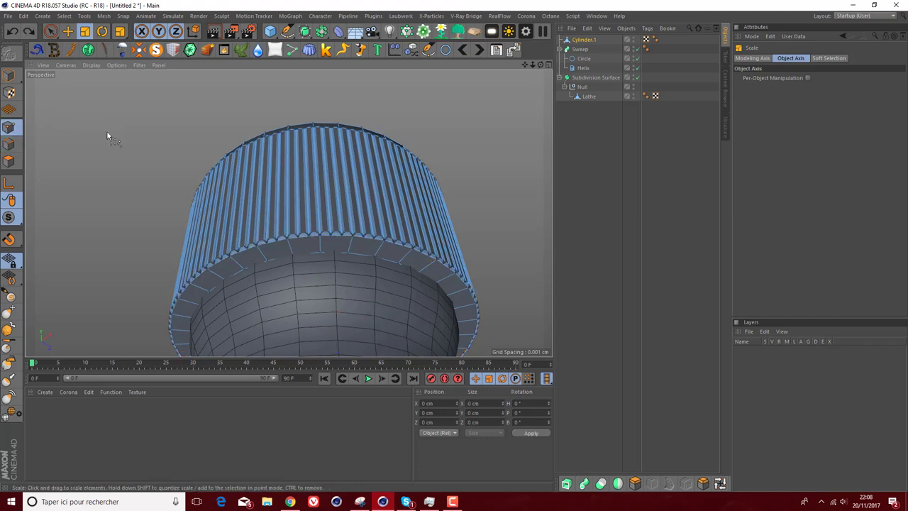
pyautogui.rightClick(118, 133)
pyautogui.click(141, 383)
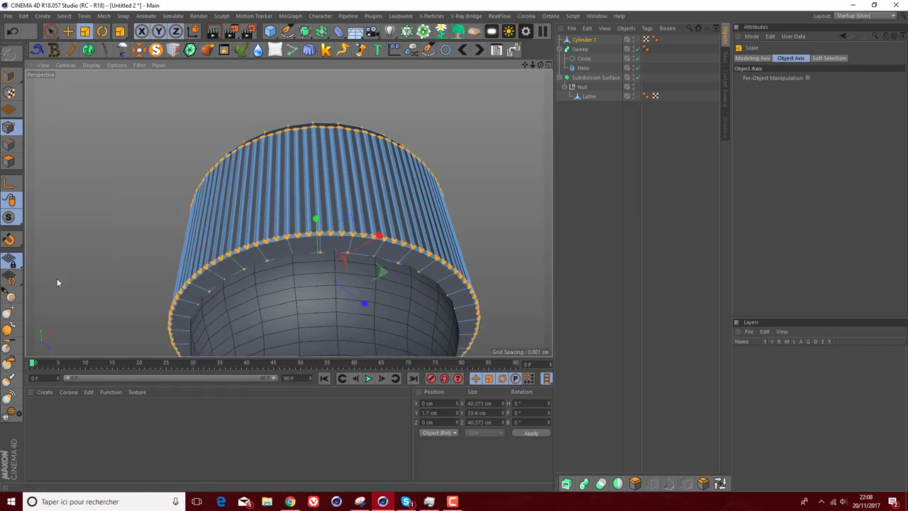
pyautogui.click(9, 144)
pyautogui.moveTo(124, 156); pyautogui.dragTo(129, 153)
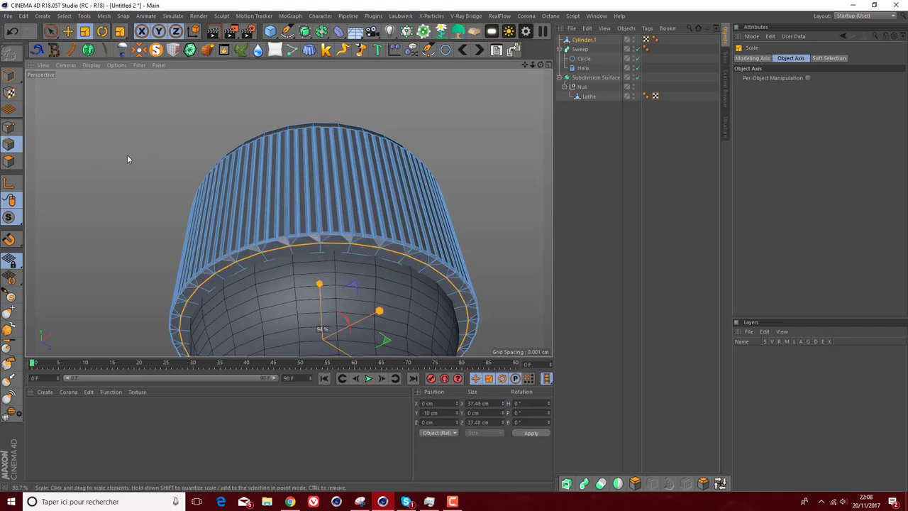
# Step: Lower the cap slightly onto the bottle neck and orbit out to check the fit
pyautogui.click(68, 31)
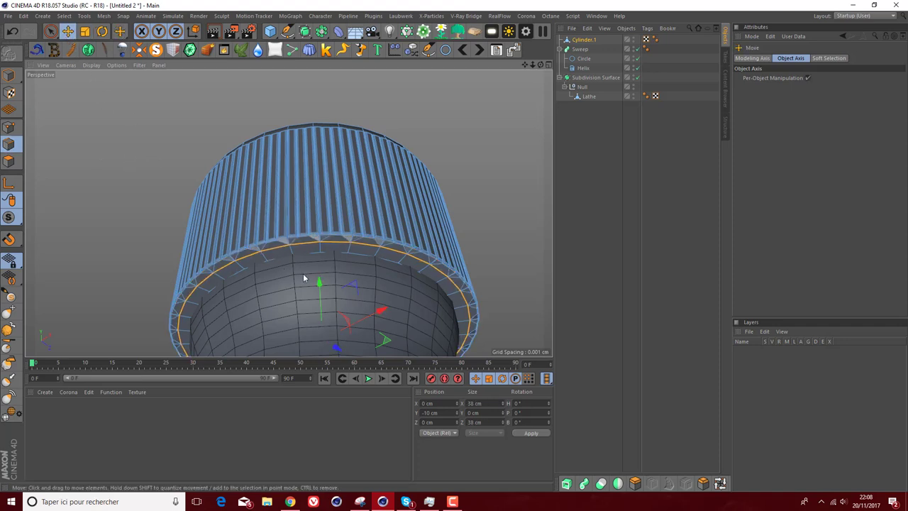
pyautogui.moveTo(319, 284); pyautogui.dragTo(318, 290)
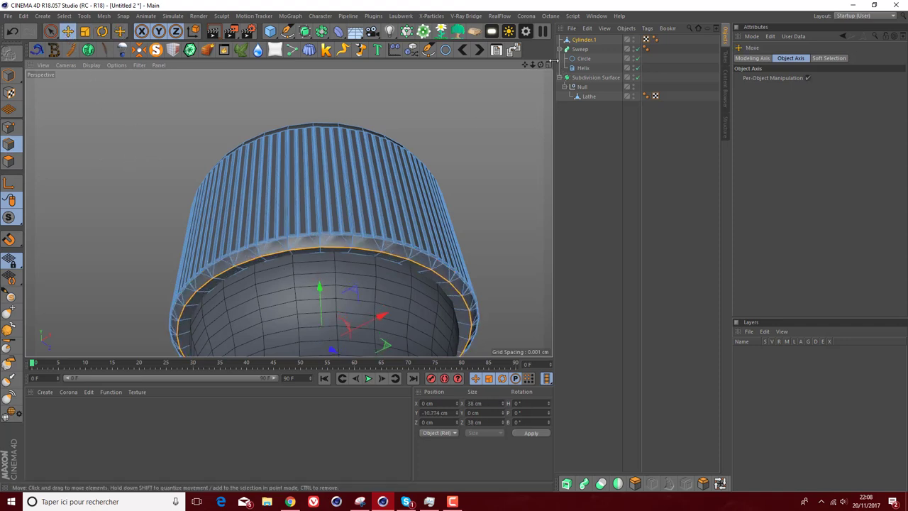
pyautogui.moveTo(543, 66); pyautogui.dragTo(577, 145)
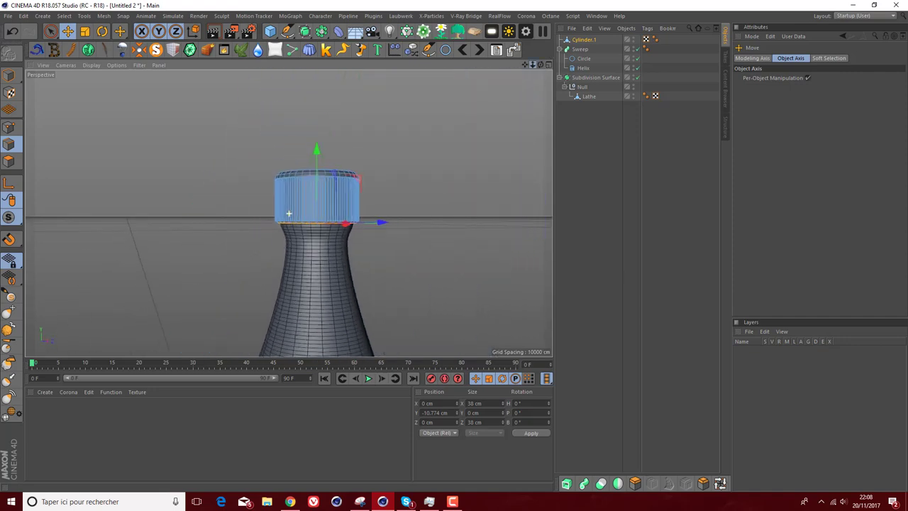
pyautogui.click(517, 88)
pyautogui.moveTo(540, 64)
pyautogui.mouseDown()
pyautogui.moveTo(288, 213)
pyautogui.moveTo(314, 249)
pyautogui.mouseUp()
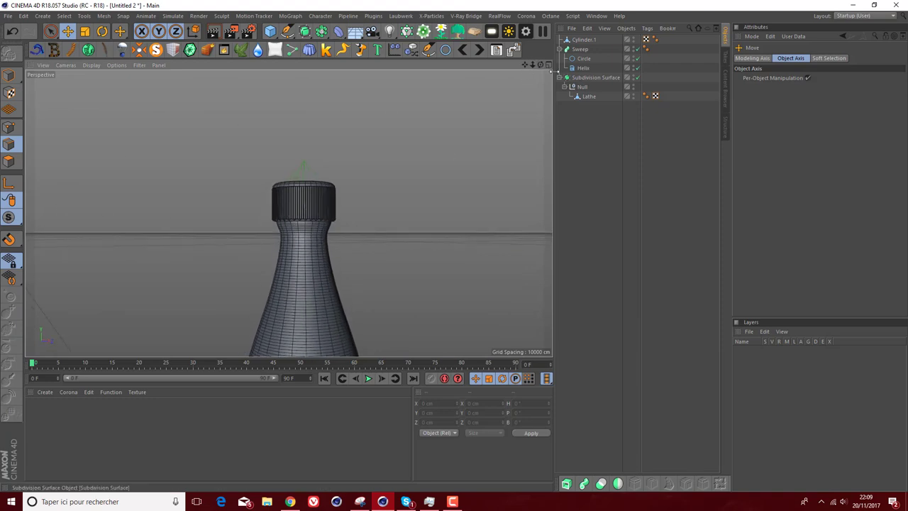
# Step: Bevel the Lathe bottle's neck edge loop to about 2.3 cm wide
pyautogui.click(559, 49)
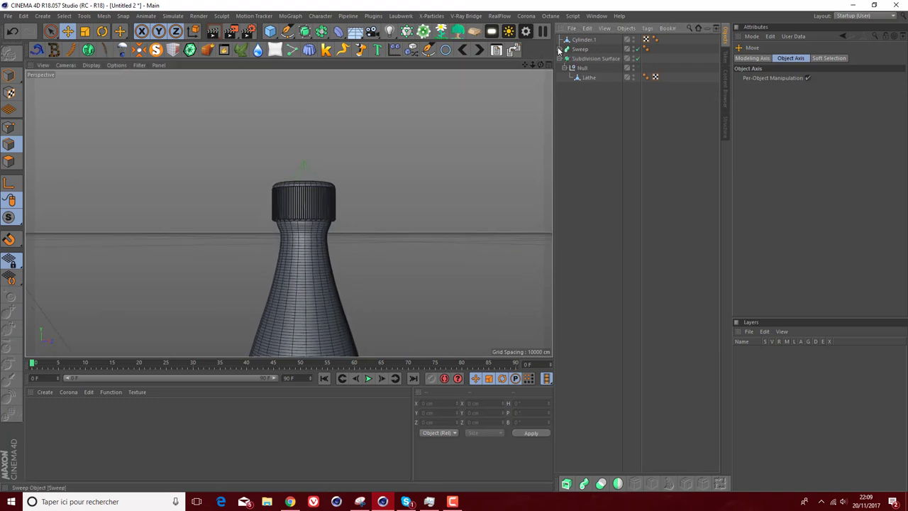
pyautogui.click(588, 78)
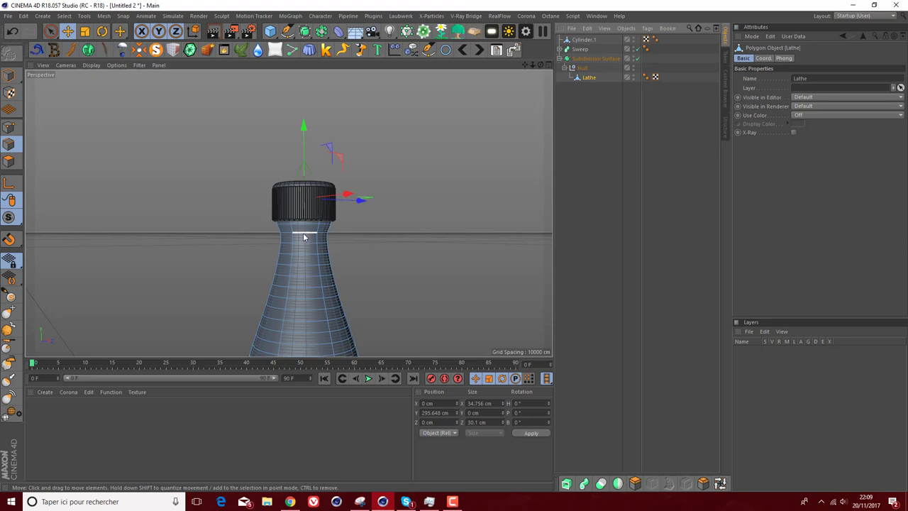
pyautogui.click(303, 233)
pyautogui.scroll(1, 246, 246)
pyautogui.scroll(3, 245, 246)
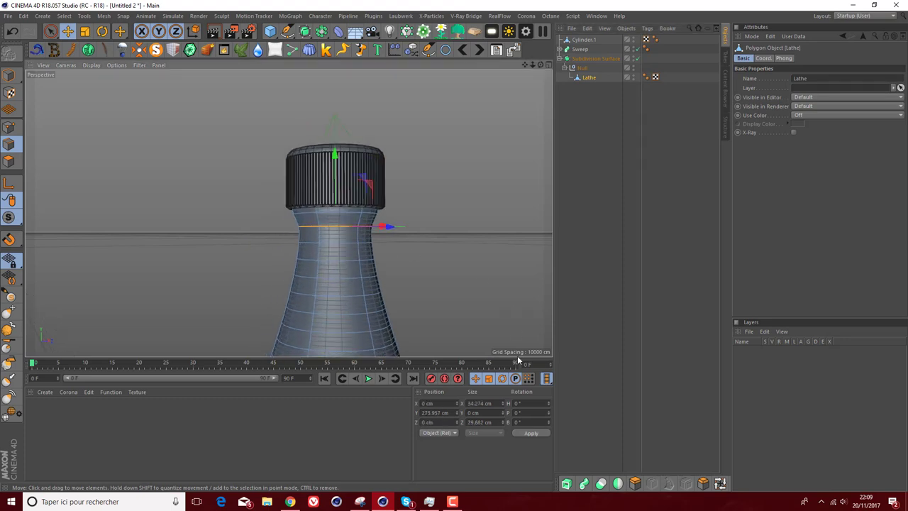
pyautogui.rightClick(447, 257)
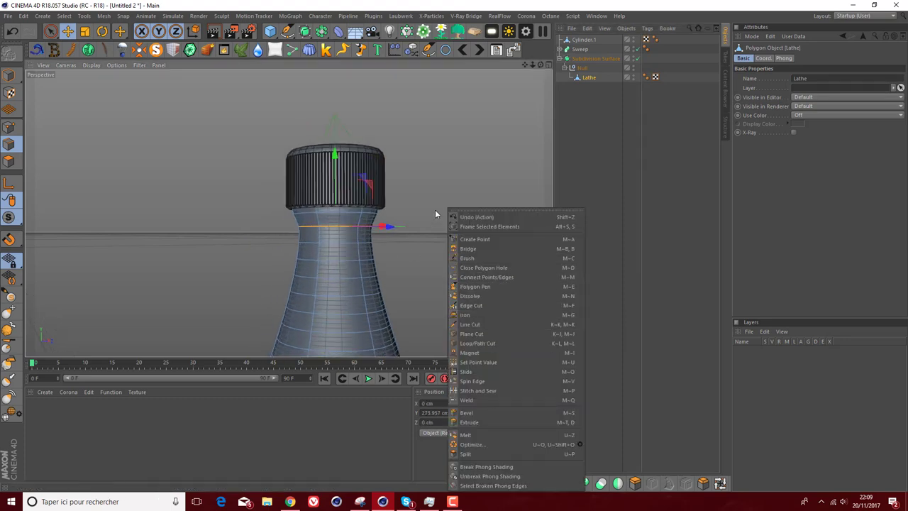
pyautogui.click(481, 415)
pyautogui.moveTo(426, 230)
pyautogui.mouseDown()
pyautogui.moveTo(483, 230)
pyautogui.moveTo(461, 259)
pyautogui.mouseUp()
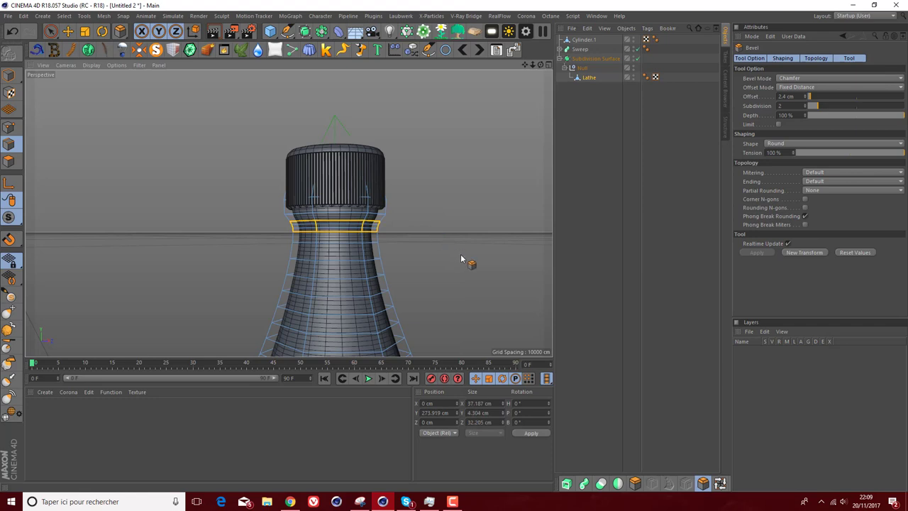
# Step: Undo the stray extrusion and re-bevel the neck ring with 0 subdivisions
pyautogui.press('d')
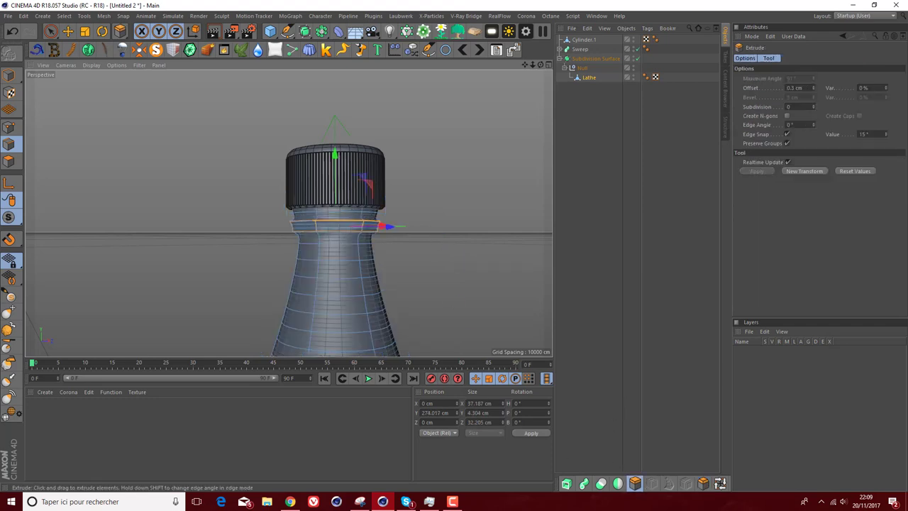
pyautogui.click(560, 182)
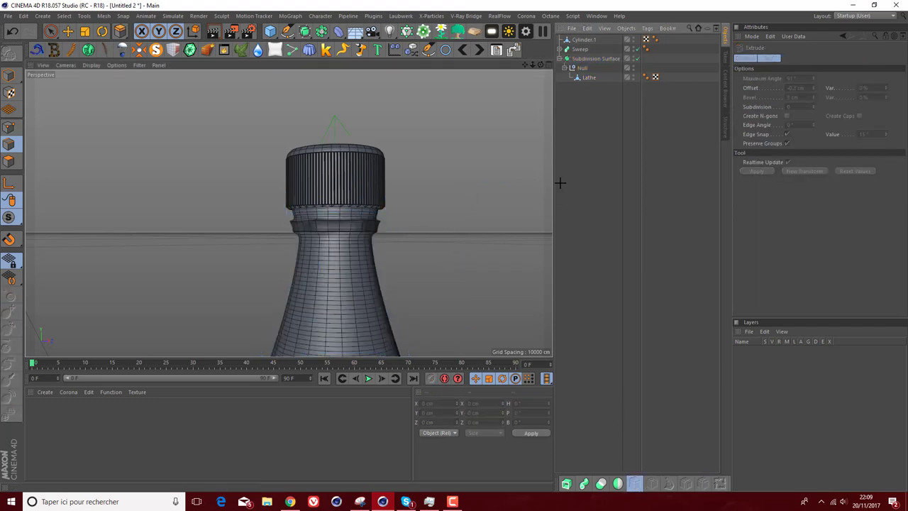
pyautogui.scroll(2, 253, 229)
pyautogui.scroll(4, 250, 221)
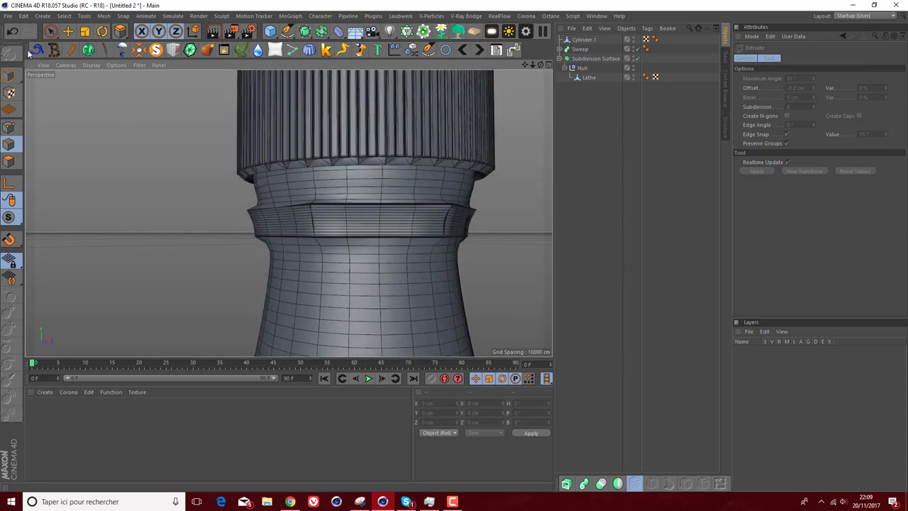
pyautogui.click(9, 31)
pyautogui.click(8, 31)
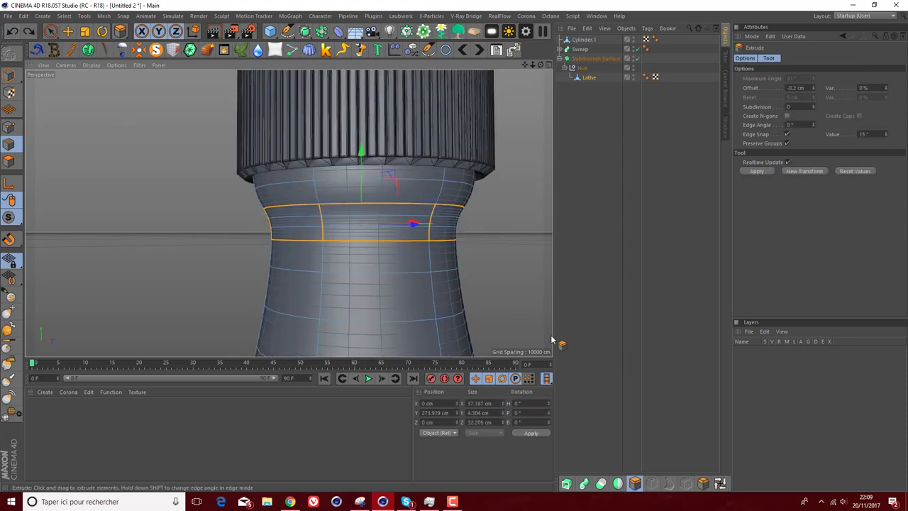
pyautogui.press('m')
pyautogui.press('s')
pyautogui.moveTo(440, 238); pyautogui.dragTo(463, 238)
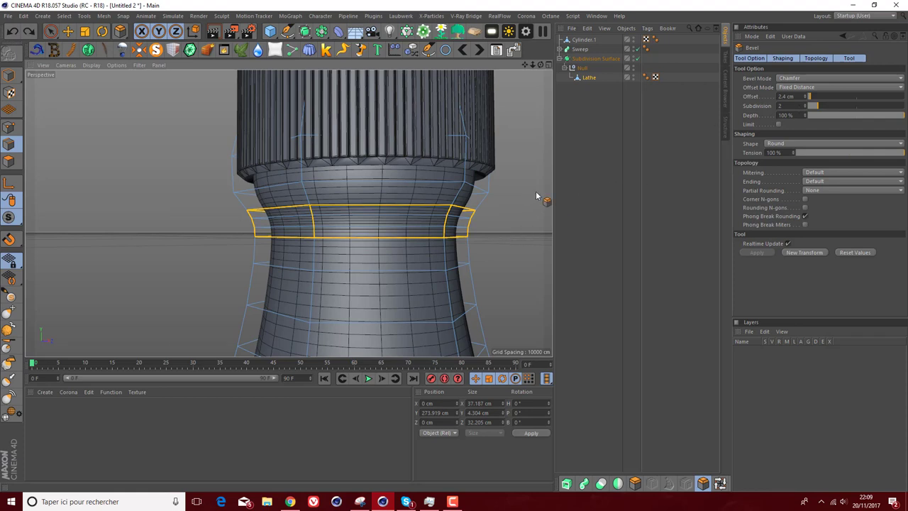
pyautogui.click(805, 107)
pyautogui.click(806, 107)
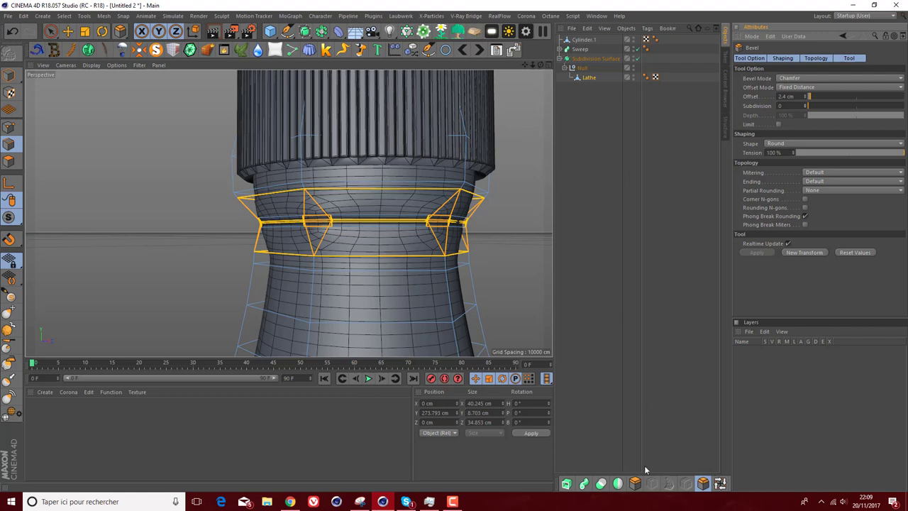
# Step: Undo the failed ring extrusions and switch Subdivision Surface off to reveal the cage
pyautogui.click(637, 483)
pyautogui.moveTo(507, 229); pyautogui.dragTo(401, 205)
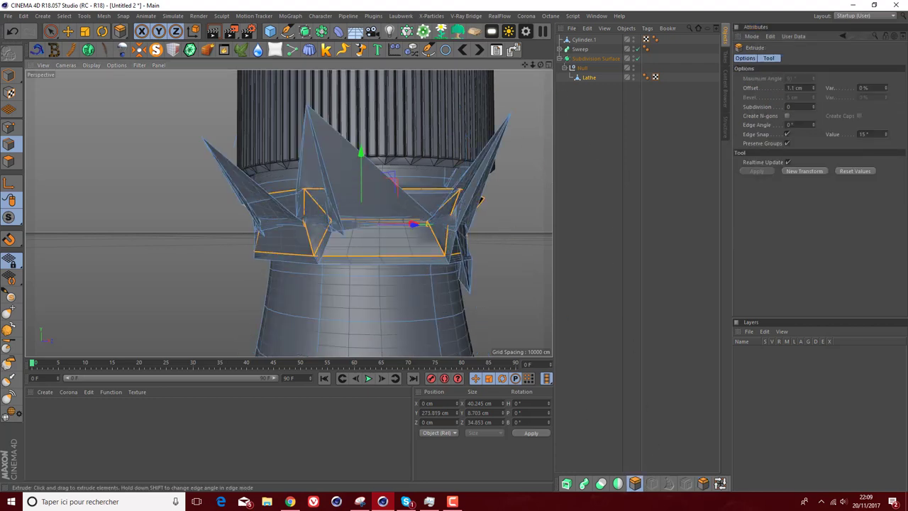
pyautogui.click(12, 31)
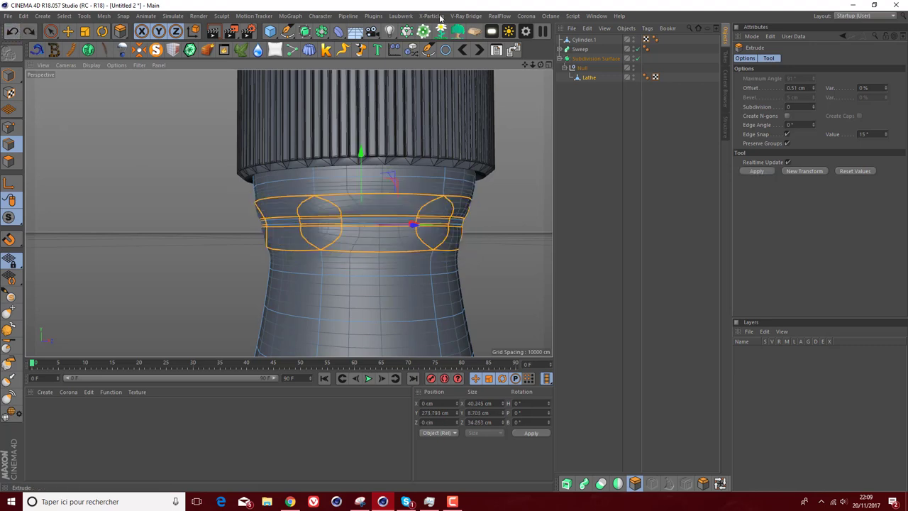
pyautogui.click(637, 58)
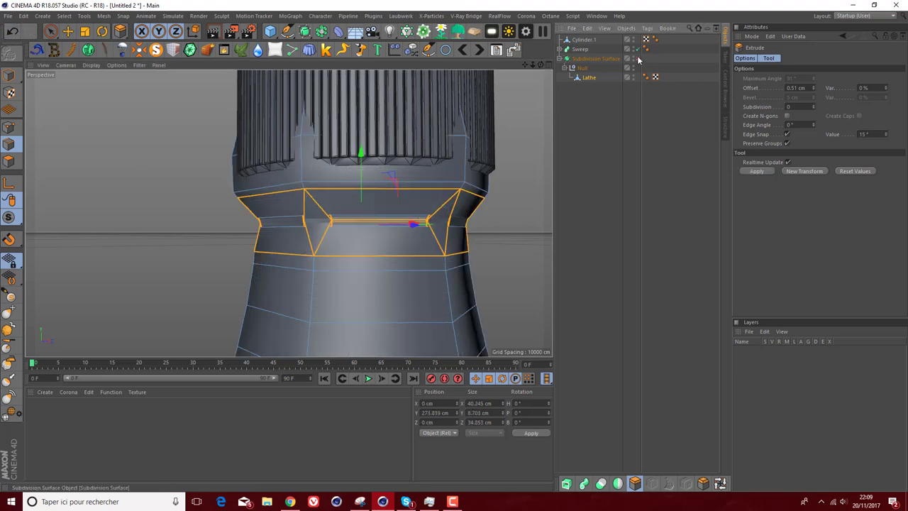
pyautogui.click(11, 32)
pyautogui.click(11, 32)
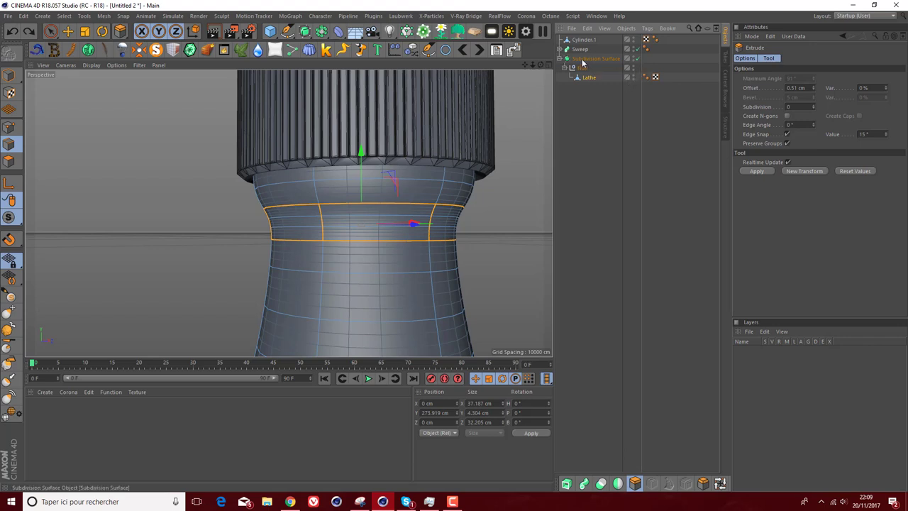
pyautogui.click(636, 59)
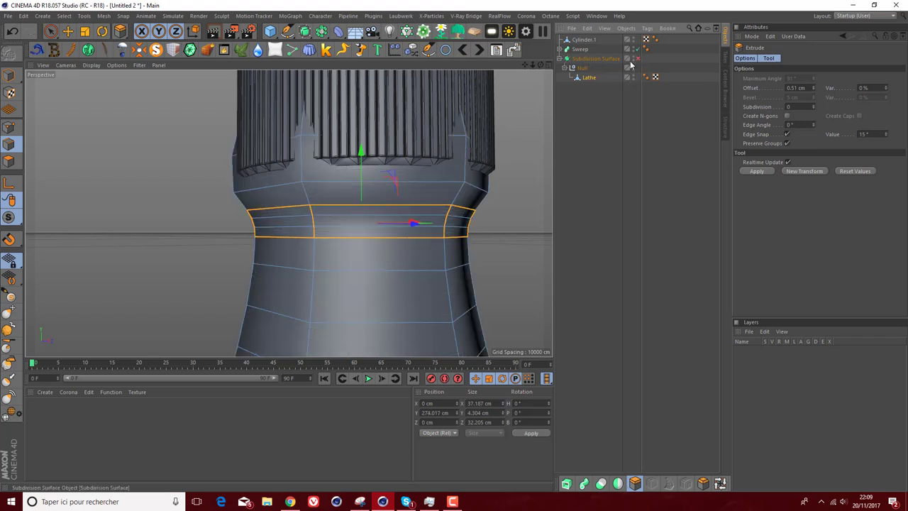
pyautogui.click(591, 78)
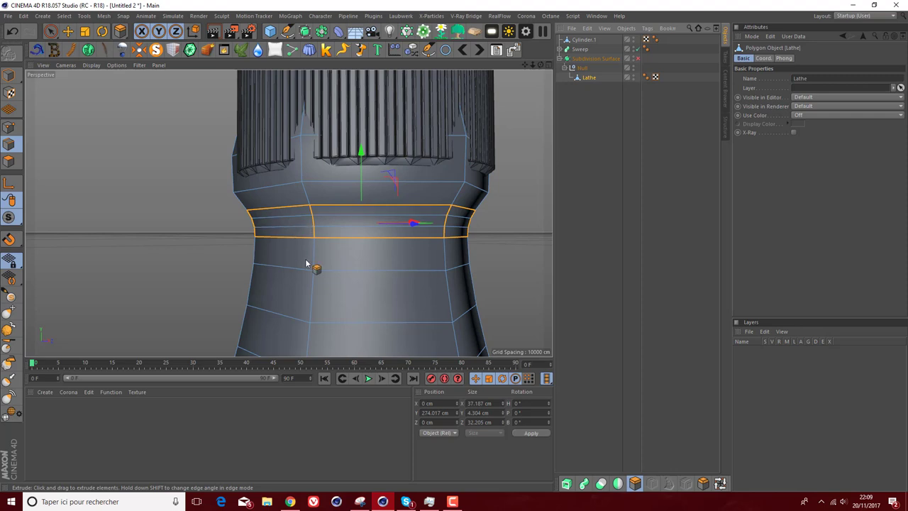
# Step: Extrude both neck bands outward about 0.73 cm and turn subdivision smoothing back on
pyautogui.click(341, 272)
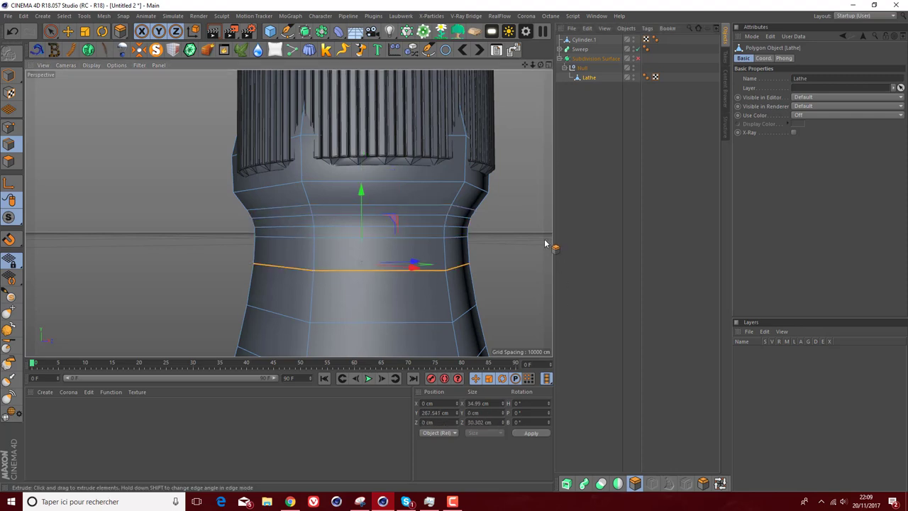
pyautogui.click(8, 161)
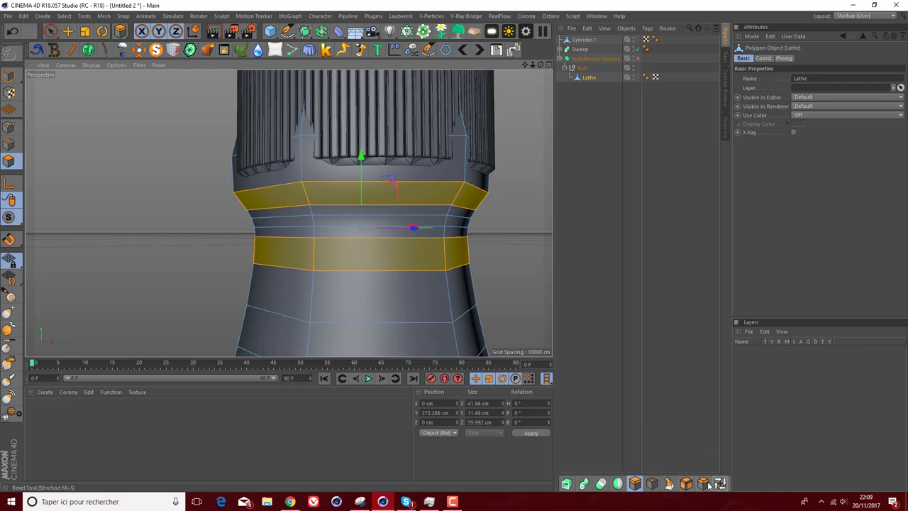
pyautogui.click(634, 483)
pyautogui.moveTo(496, 213); pyautogui.dragTo(702, 109)
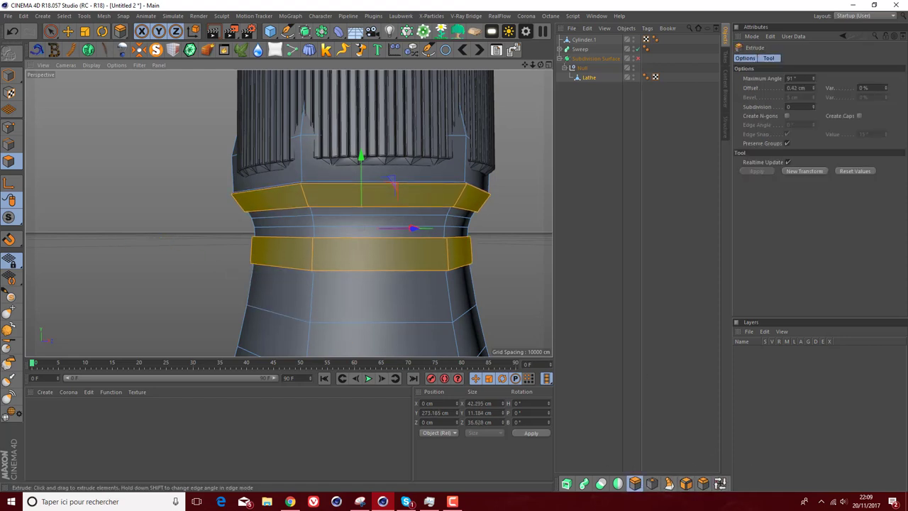
pyautogui.click(637, 59)
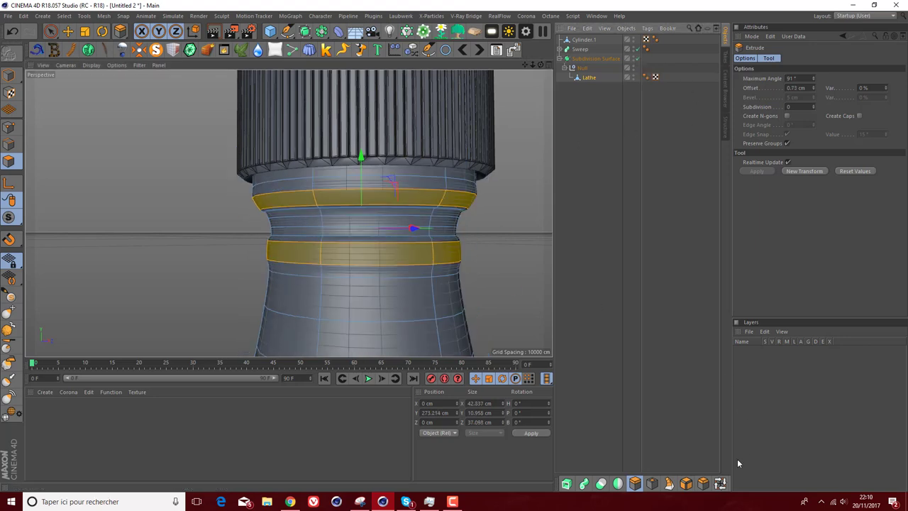
# Step: Scale the lower neck band to about 109% and flatten it vertically to about 78%
pyautogui.click(720, 483)
pyautogui.click(332, 256)
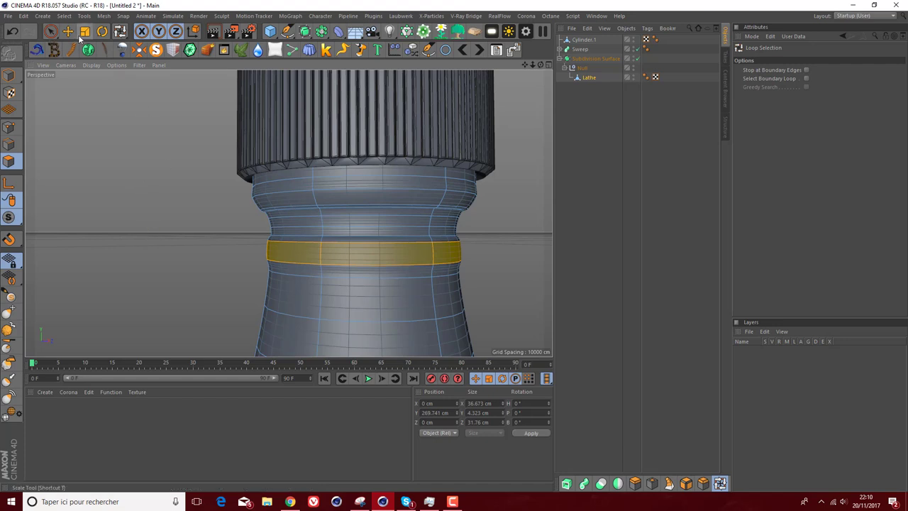
pyautogui.click(130, 159)
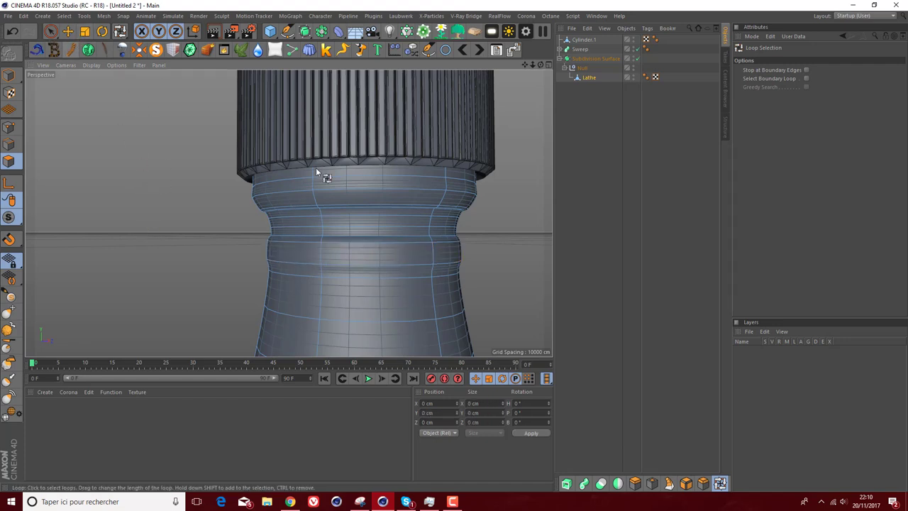
pyautogui.click(25, 32)
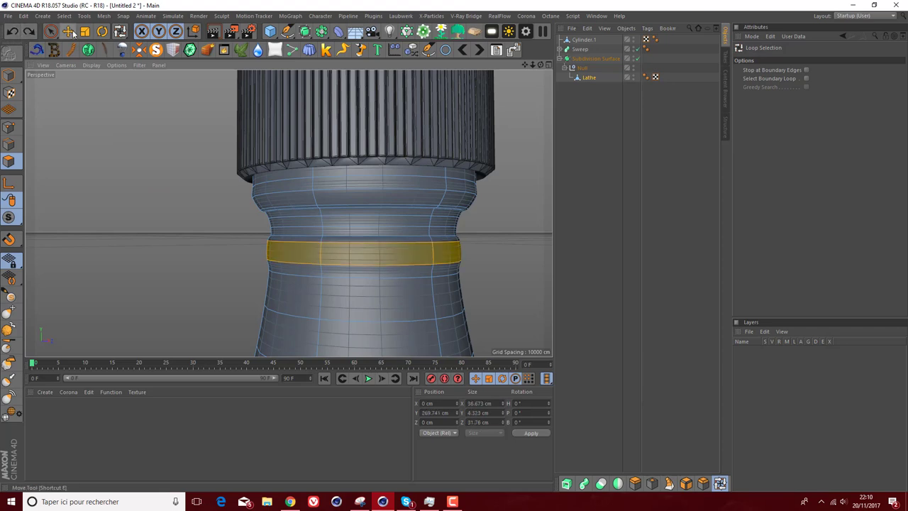
pyautogui.click(11, 31)
pyautogui.click(85, 31)
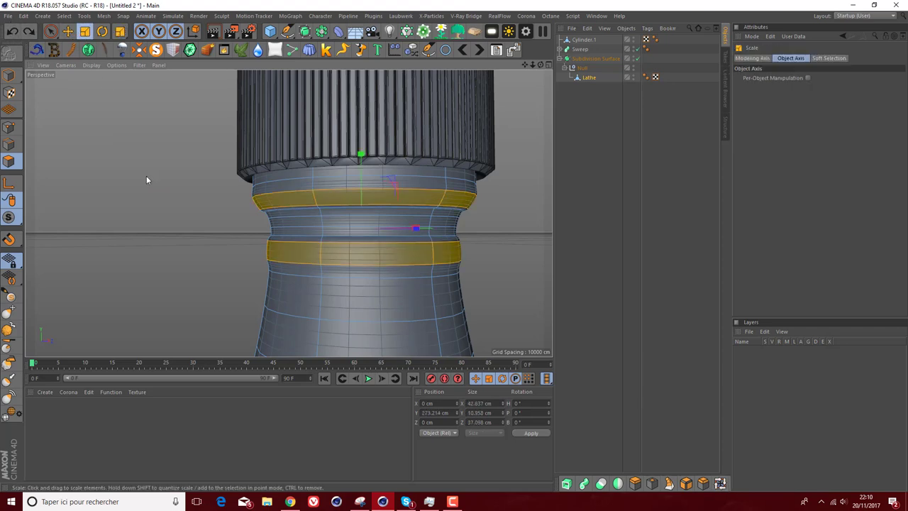
pyautogui.press('u')
pyautogui.press('l')
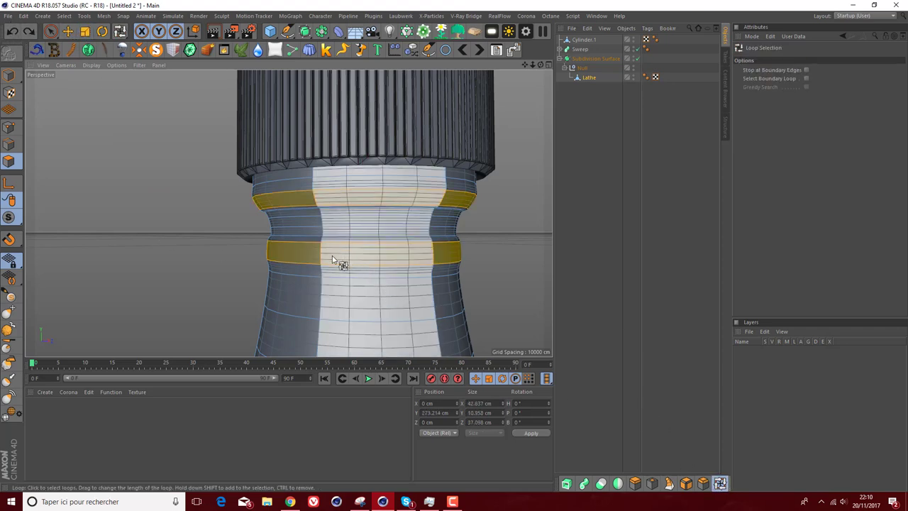
pyautogui.click(308, 244)
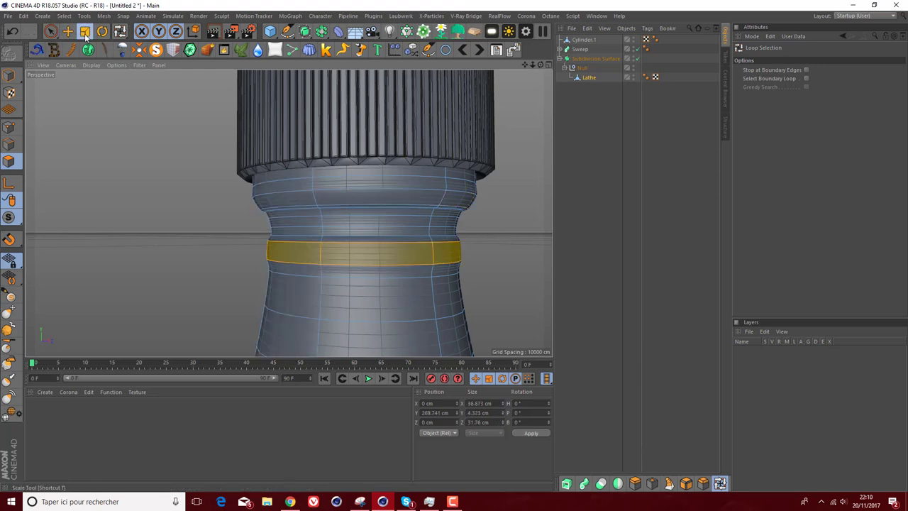
pyautogui.click(85, 32)
pyautogui.moveTo(118, 204)
pyautogui.mouseDown()
pyautogui.moveTo(194, 209)
pyautogui.moveTo(156, 202)
pyautogui.mouseUp()
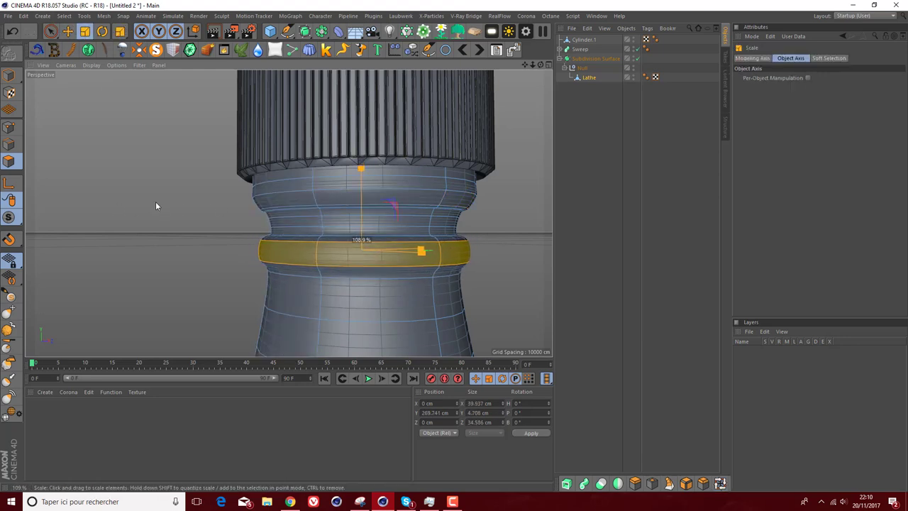
pyautogui.moveTo(360, 168); pyautogui.dragTo(362, 210)
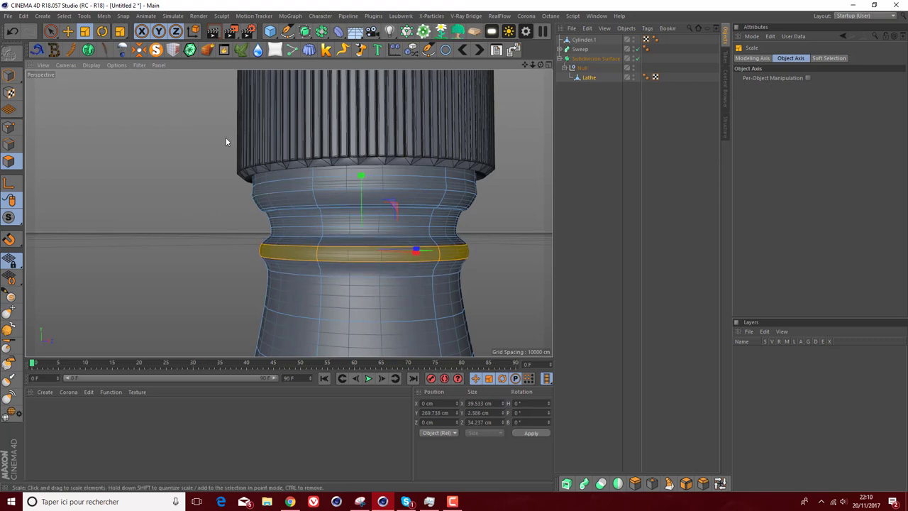
# Step: Enlarge the ring band just under the cap slightly outward, then deselect all
pyautogui.click(721, 484)
pyautogui.click(313, 196)
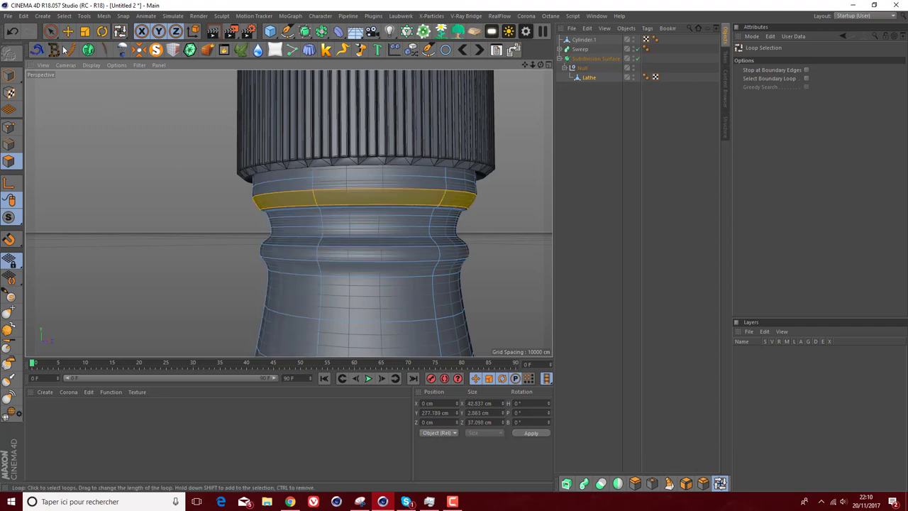
pyautogui.click(85, 31)
pyautogui.moveTo(99, 131); pyautogui.dragTo(111, 132)
pyautogui.click(572, 175)
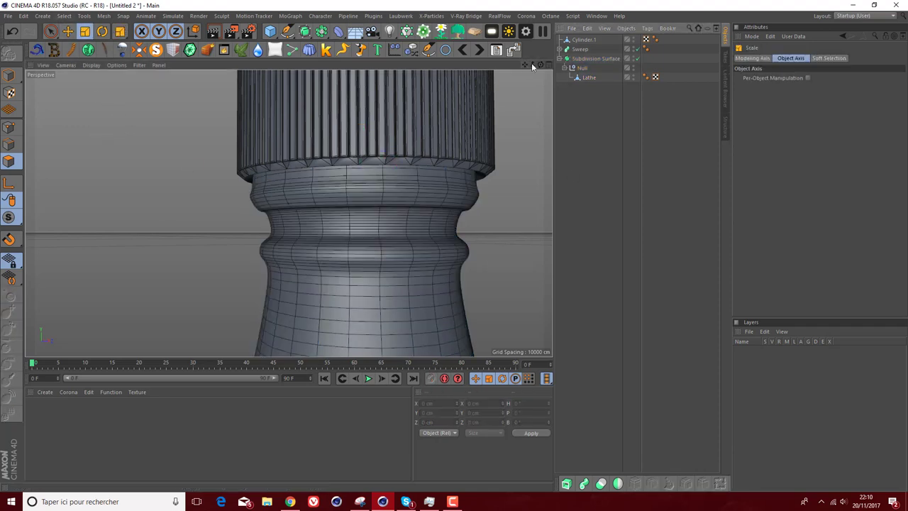
# Step: Zoom and orbit around the bottle to inspect the cap from above and below
pyautogui.moveTo(532, 66); pyautogui.dragTo(540, 65)
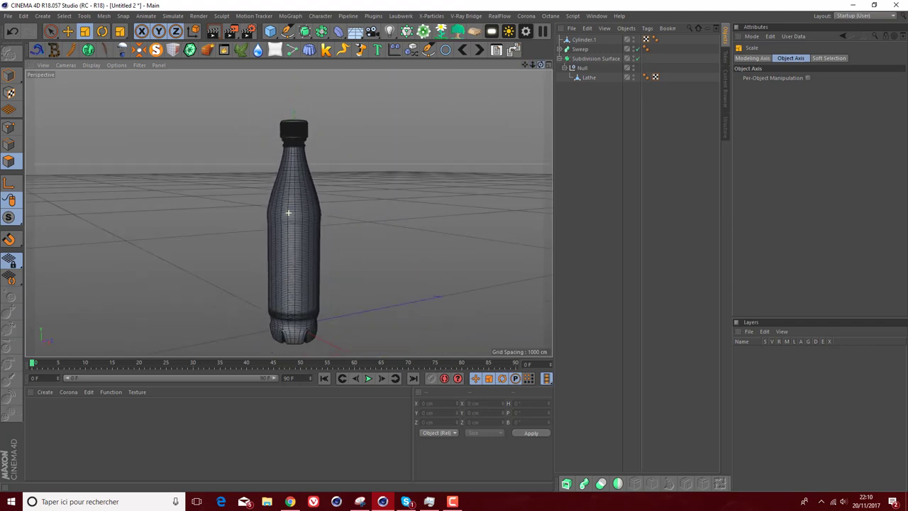
pyautogui.scroll(3, 245, 89)
pyautogui.scroll(2, 306, 116)
pyautogui.scroll(2, 310, 146)
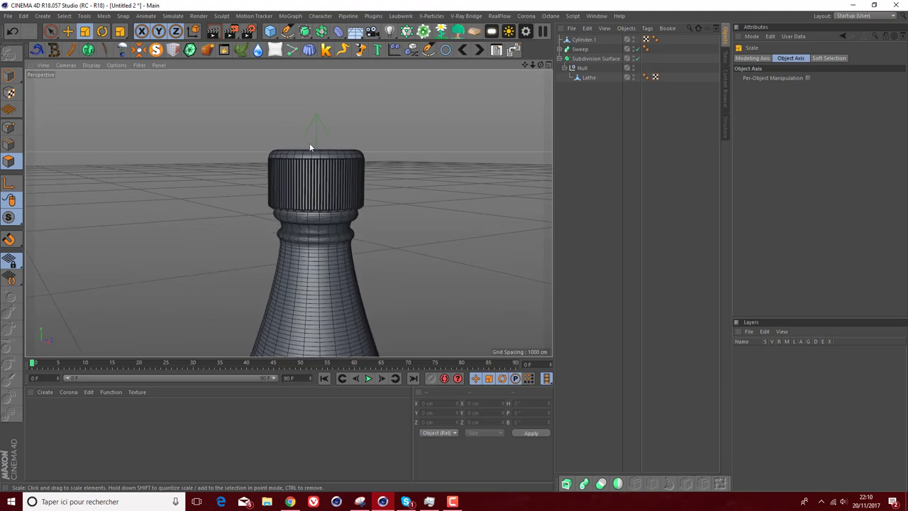
pyautogui.scroll(2, 317, 160)
pyautogui.scroll(1, 324, 168)
pyautogui.scroll(-3, 323, 173)
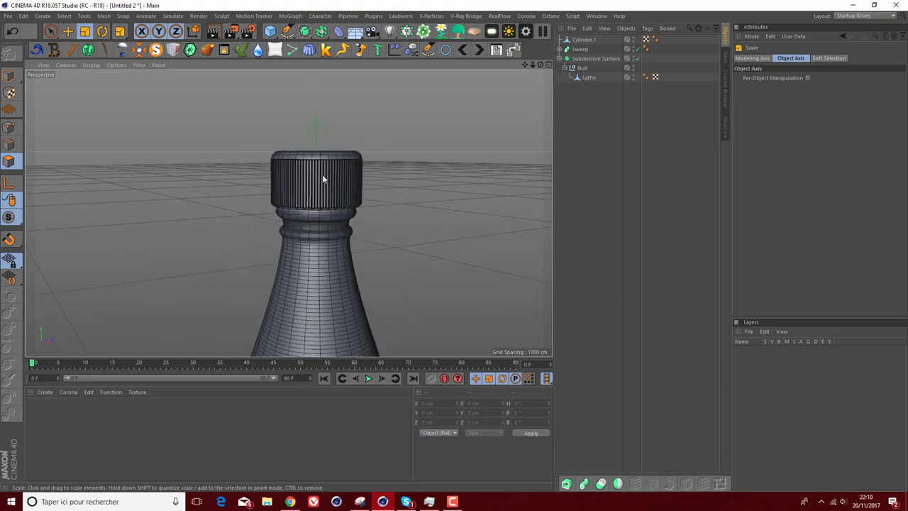
pyautogui.scroll(2, 323, 178)
pyautogui.scroll(1, 321, 181)
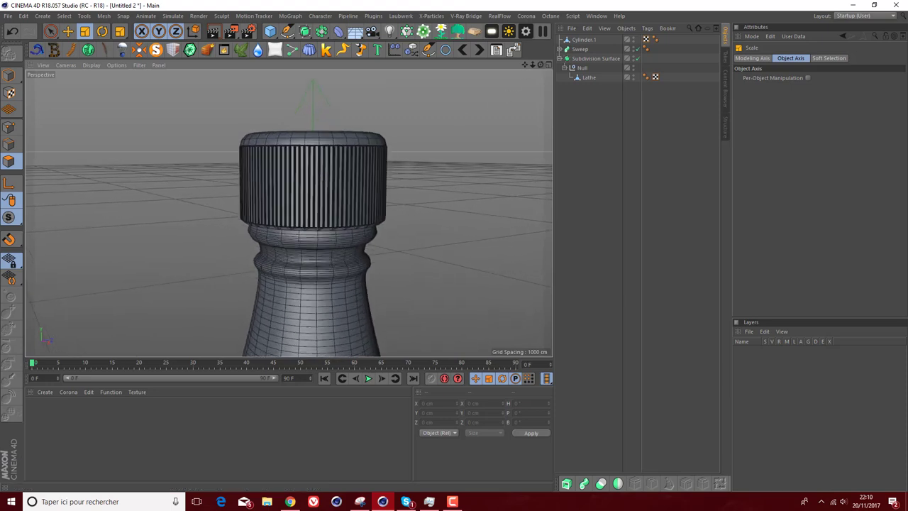
pyautogui.keyDown('alt'); pyautogui.moveTo(291, 207); pyautogui.dragTo(261, 203); pyautogui.keyUp('alt')
pyautogui.scroll(2, 261, 203)
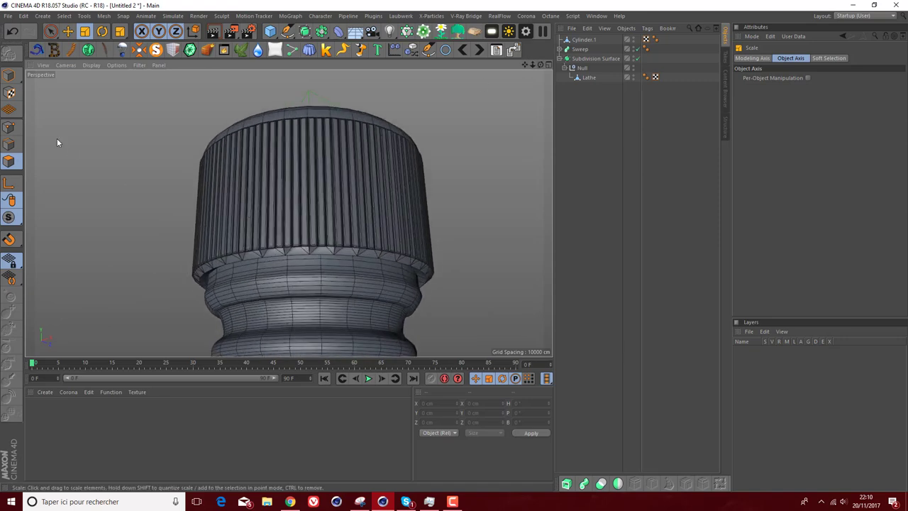
pyautogui.keyDown('alt'); pyautogui.moveTo(291, 207); pyautogui.dragTo(288, 212); pyautogui.keyUp('alt')
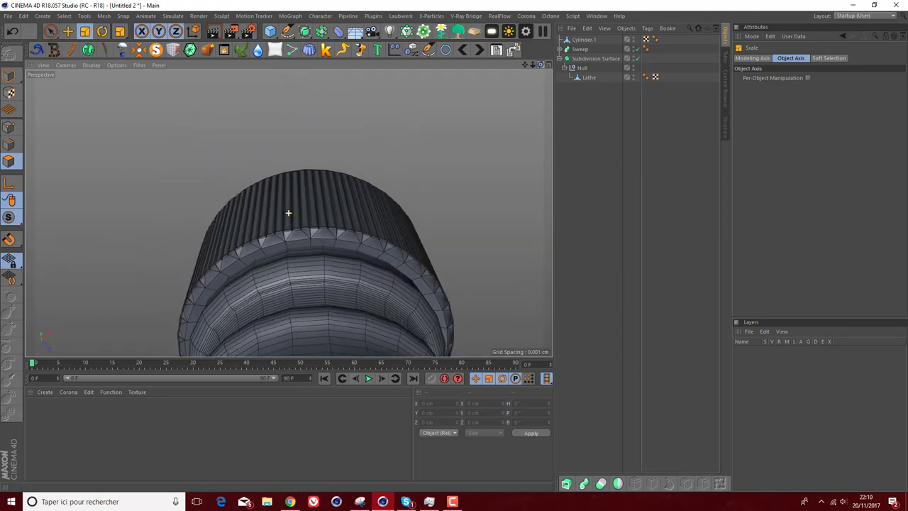
# Step: Solo the cap Cylinder.1 and scale its inner rim edge loop to about 36 cm
pyautogui.click(584, 40)
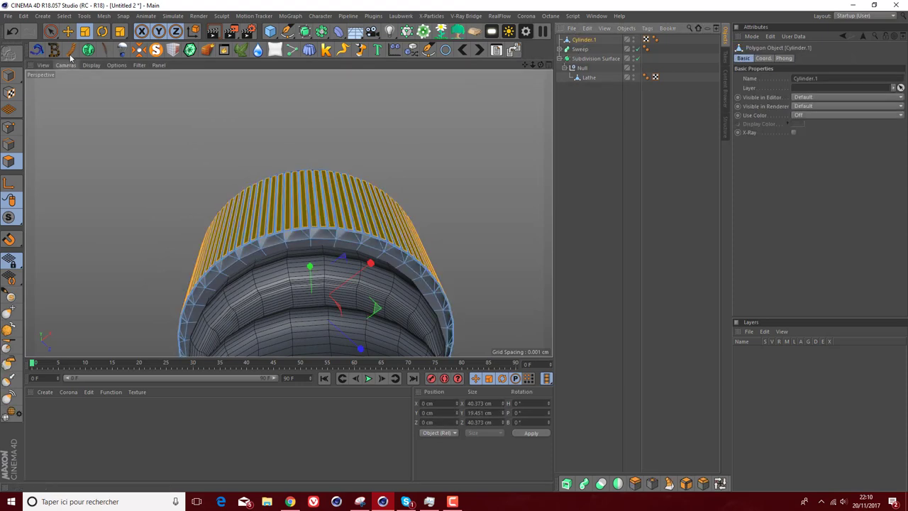
pyautogui.click(155, 51)
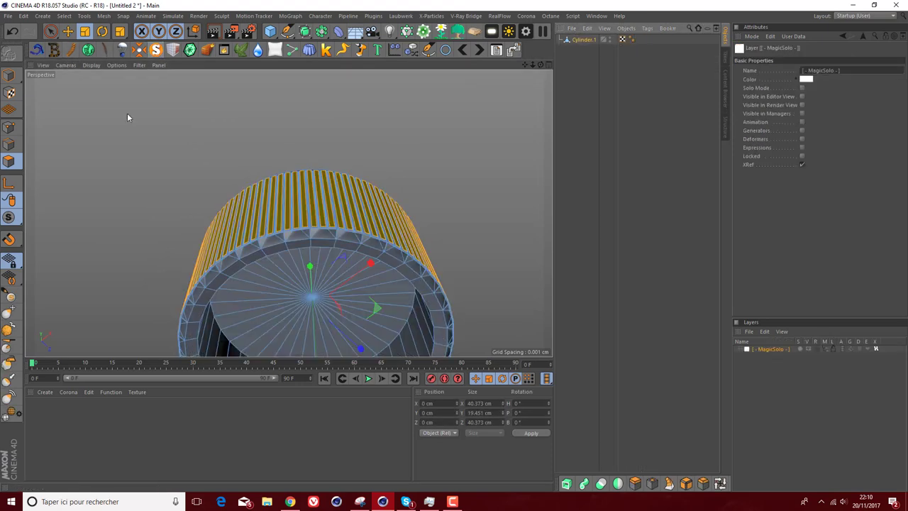
pyautogui.click(9, 145)
pyautogui.moveTo(250, 265); pyautogui.dragTo(233, 221)
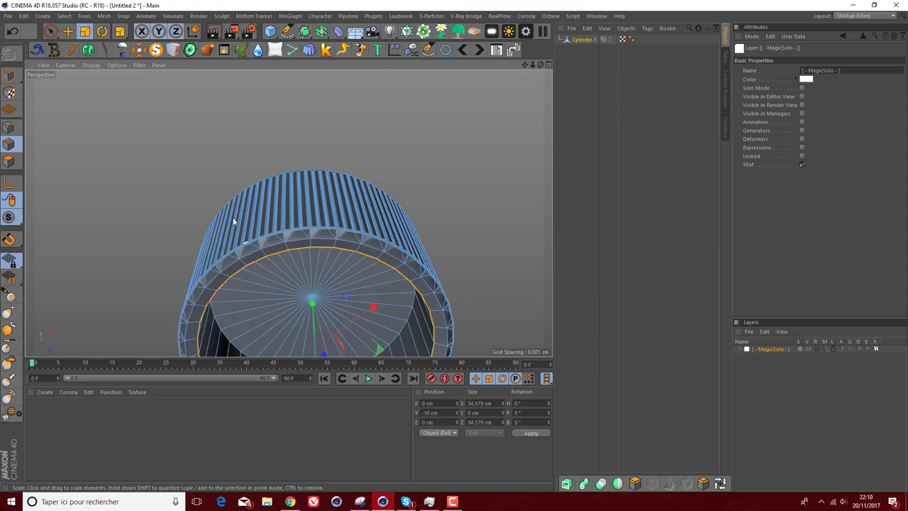
pyautogui.moveTo(185, 156); pyautogui.dragTo(198, 123)
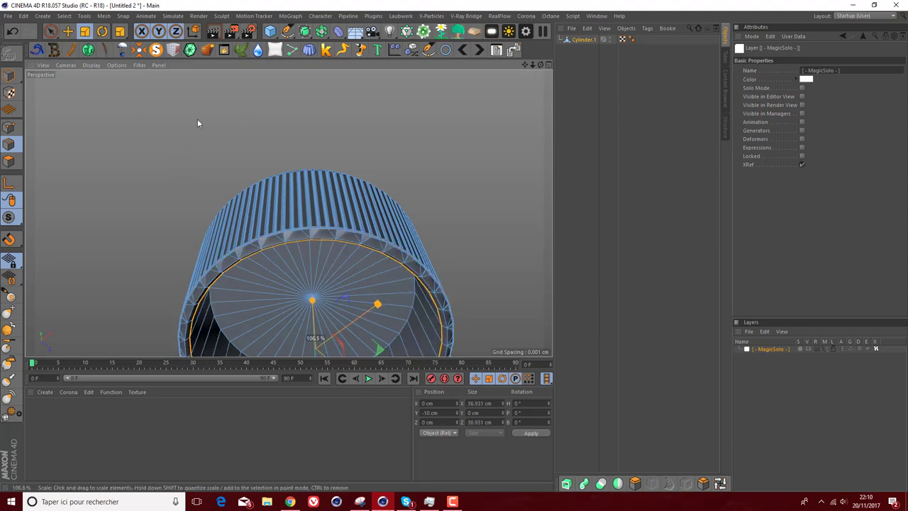
pyautogui.moveTo(198, 124); pyautogui.dragTo(199, 116)
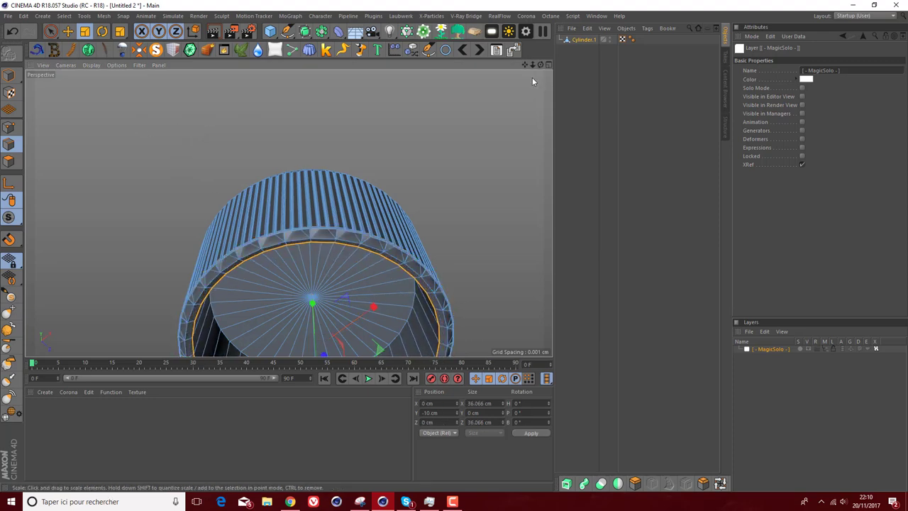
pyautogui.click(153, 50)
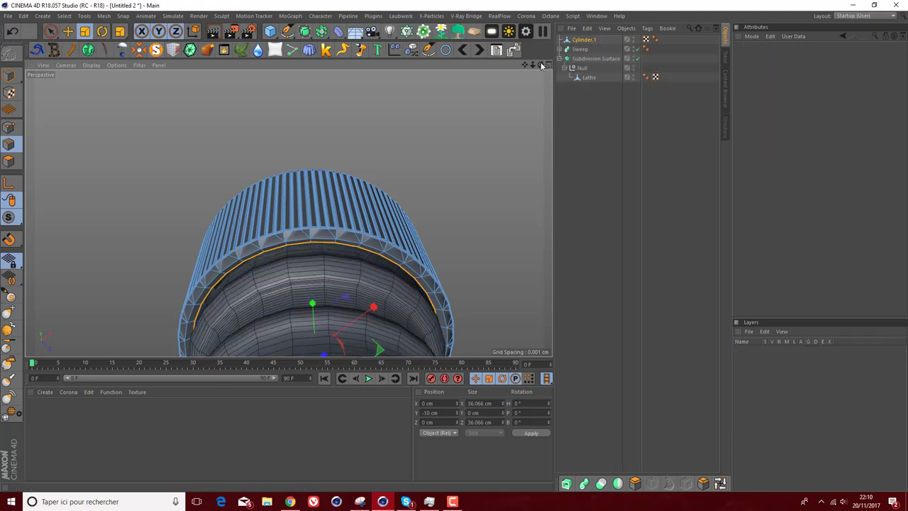
# Step: Shrink the whole ribbed cap to about 37.022 cm across and 24.174 cm tall
pyautogui.moveTo(541, 65); pyautogui.dragTo(288, 213)
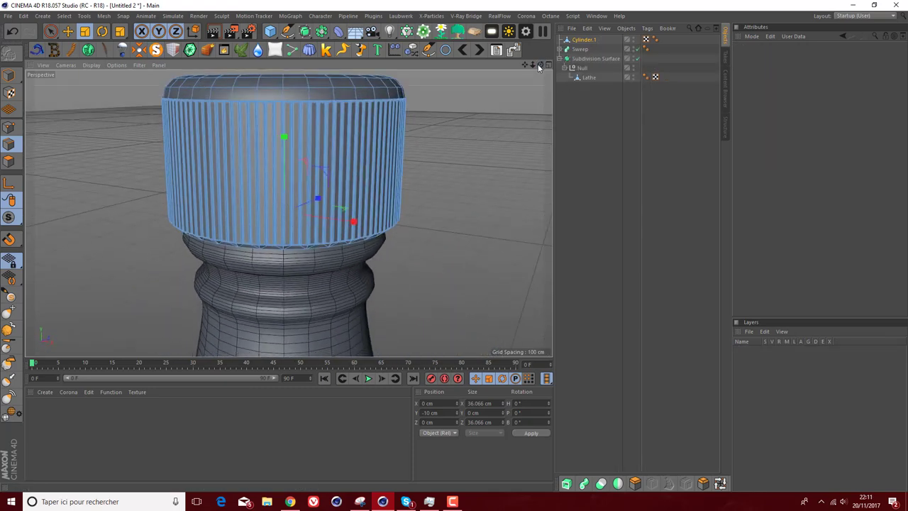
pyautogui.moveTo(533, 64); pyautogui.dragTo(565, 59)
pyautogui.click(584, 40)
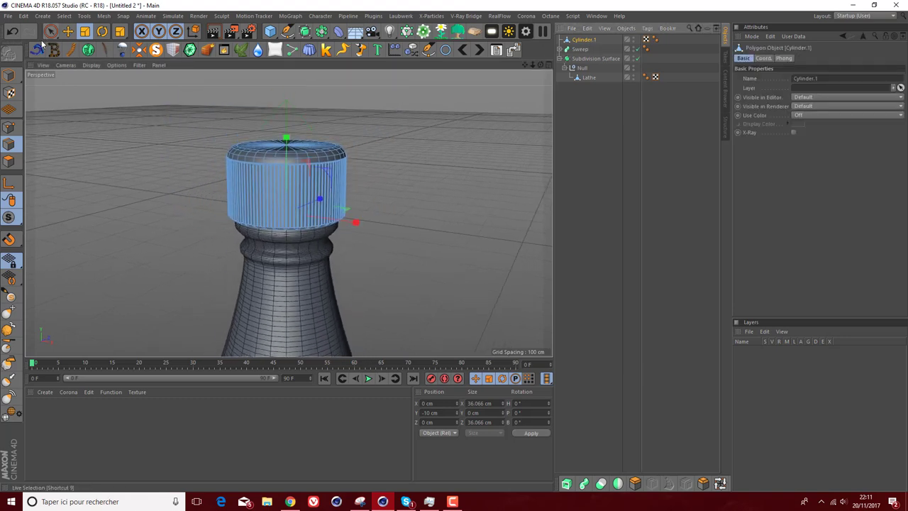
pyautogui.click(9, 74)
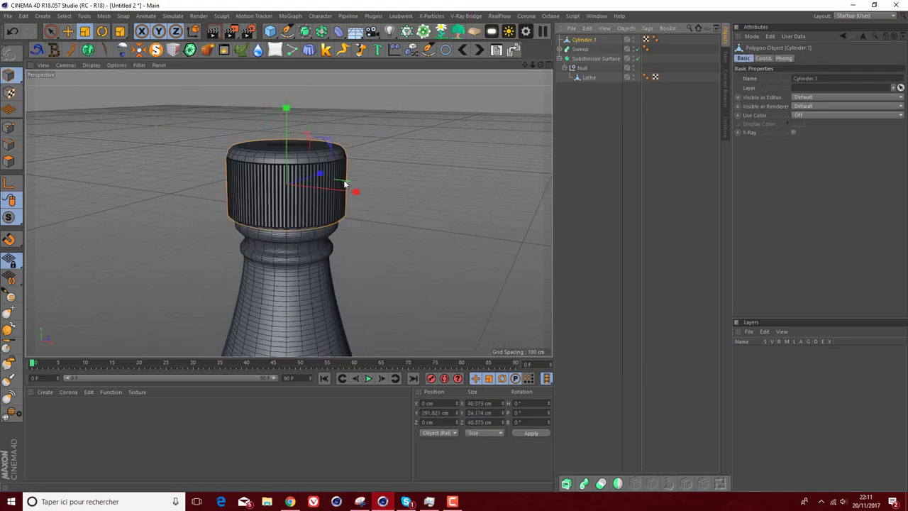
pyautogui.moveTo(353, 189); pyautogui.dragTo(312, 188)
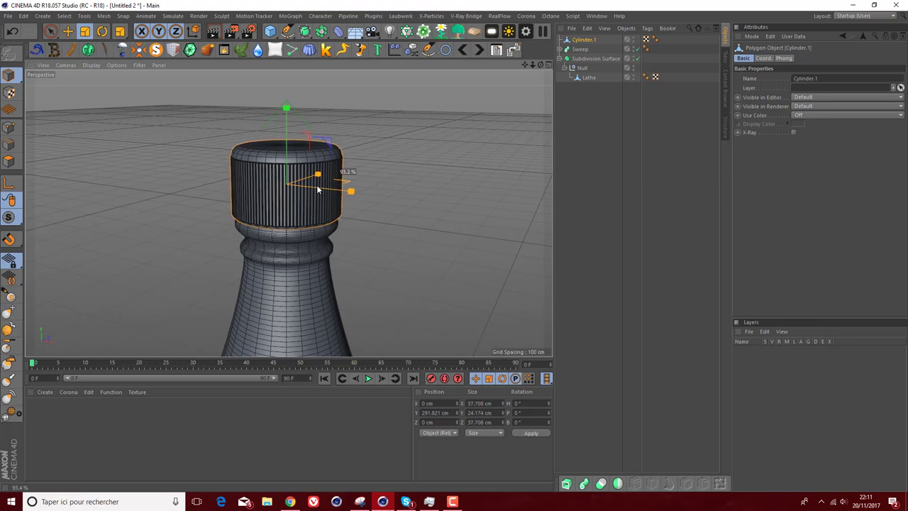
# Step: Deselect the cap, zoom out, and switch the viewport to Gouraud Shading
pyautogui.click(570, 139)
pyautogui.moveTo(540, 65); pyautogui.dragTo(540, 43)
pyautogui.scroll(-2, 288, 213)
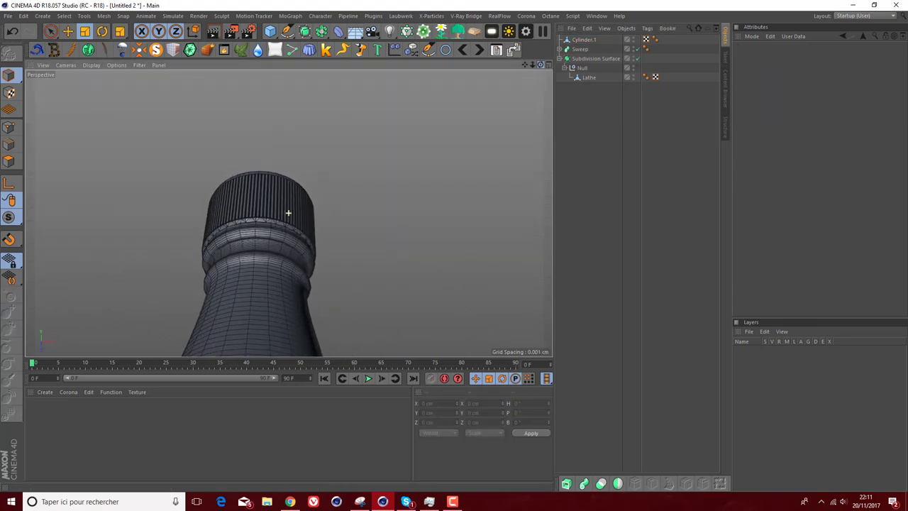
pyautogui.scroll(-3, 288, 213)
pyautogui.scroll(-2, 288, 213)
pyautogui.scroll(-2, 289, 213)
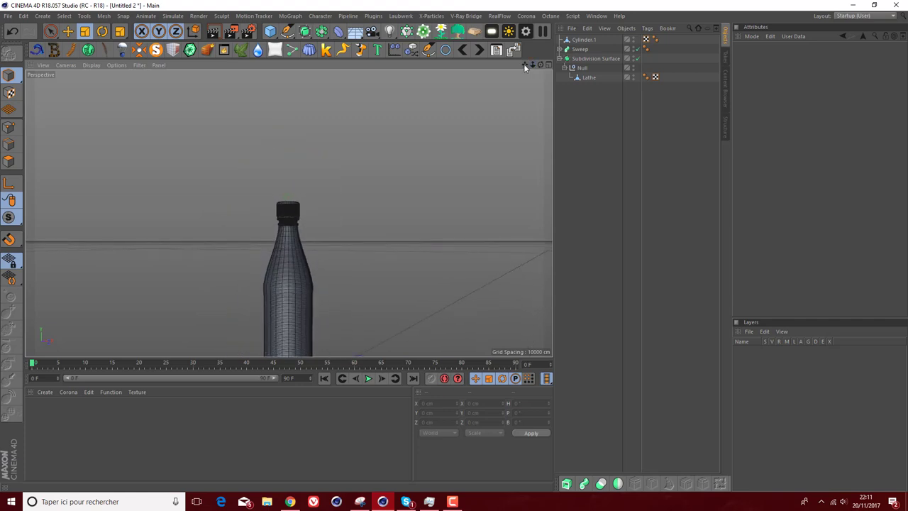
pyautogui.scroll(-3, 288, 213)
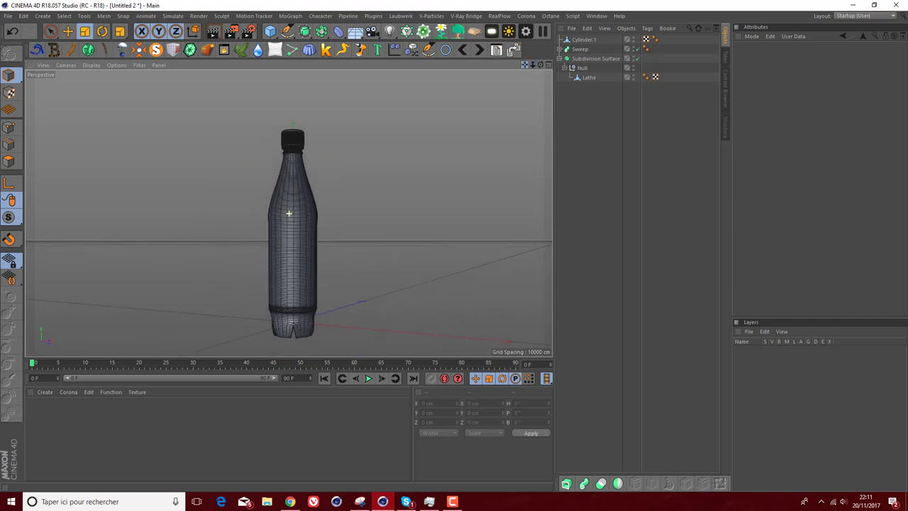
pyautogui.click(91, 64)
pyautogui.click(106, 78)
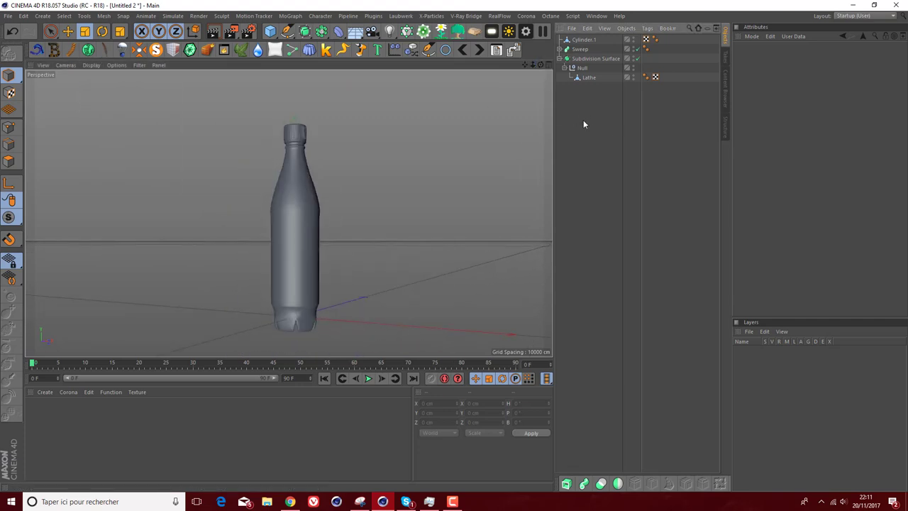
# Step: Orbit and zoom around the smoothly shaded bottle to inspect the seated cap
pyautogui.scroll(2, 355, 100)
pyautogui.scroll(2, 280, 147)
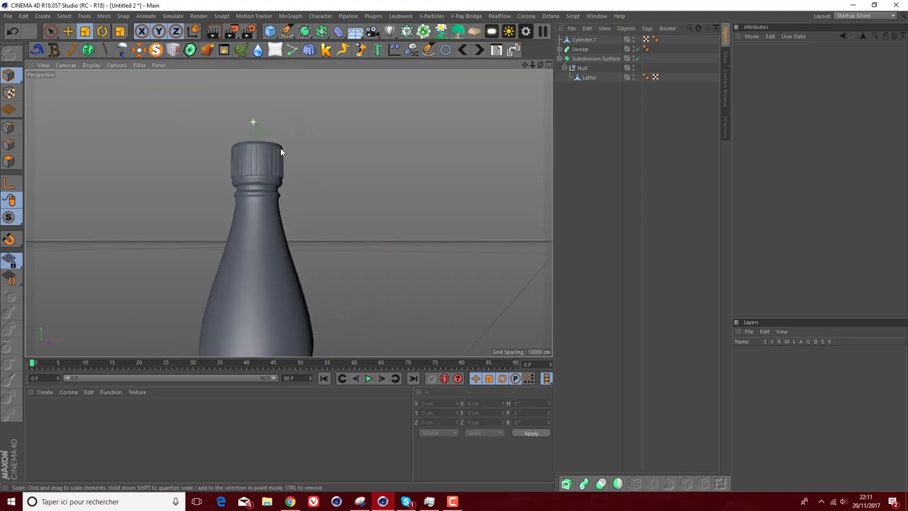
pyautogui.scroll(2, 252, 151)
pyautogui.scroll(-5, 252, 151)
pyautogui.scroll(-2, 275, 159)
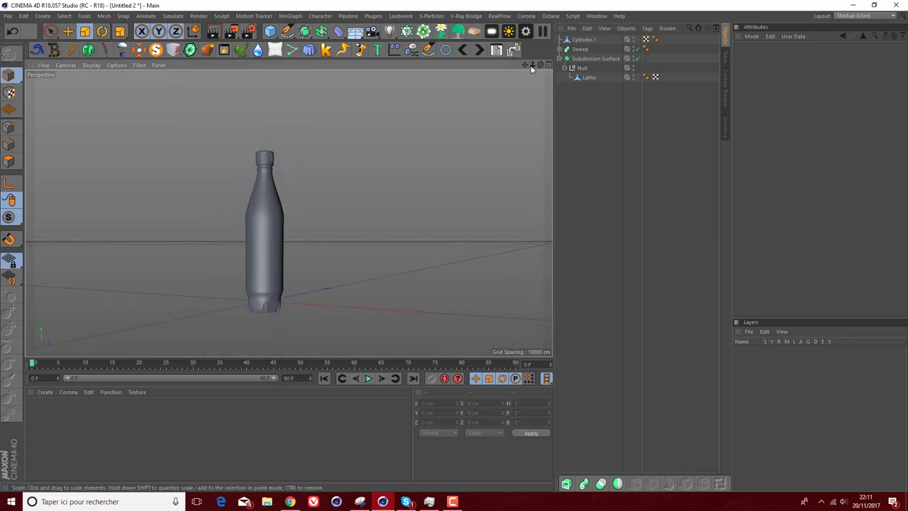
pyautogui.moveTo(531, 68); pyautogui.dragTo(301, 229)
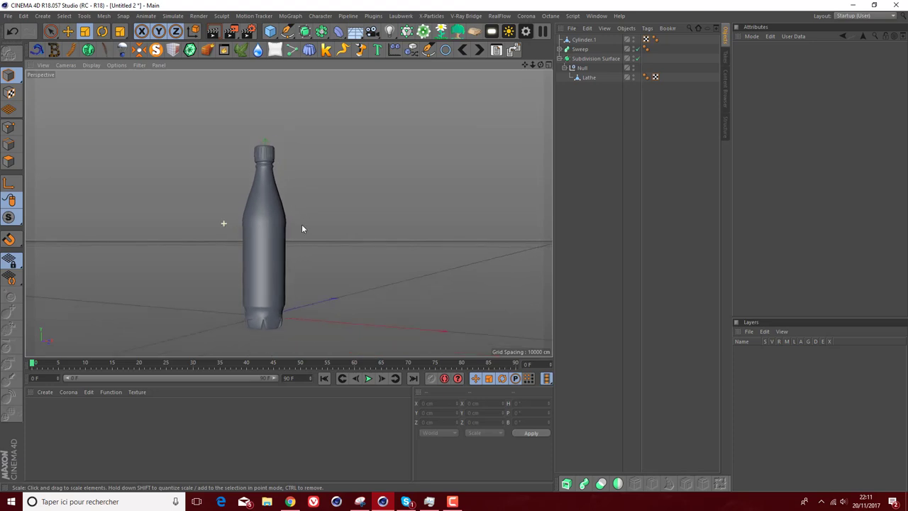
pyautogui.moveTo(540, 65); pyautogui.dragTo(288, 212)
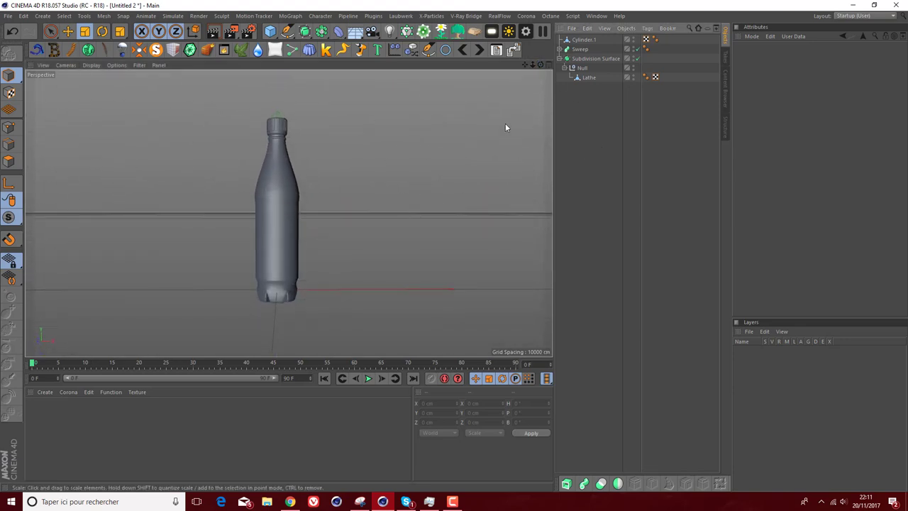
pyautogui.moveTo(525, 64); pyautogui.dragTo(537, 68)
pyautogui.moveTo(289, 213); pyautogui.dragTo(289, 212)
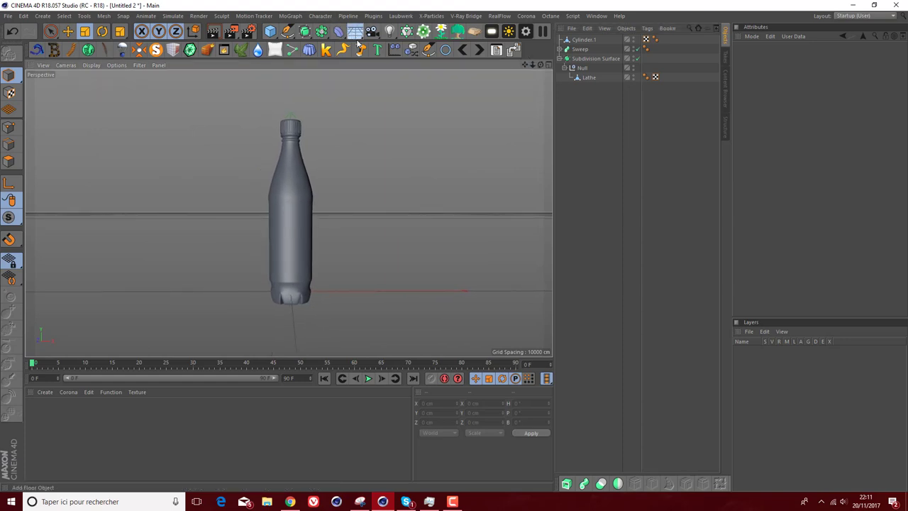
# Step: Add a Floor under the bottle and cancel the OctaneSky texture file browser
pyautogui.moveTo(358, 44); pyautogui.dragTo(394, 50)
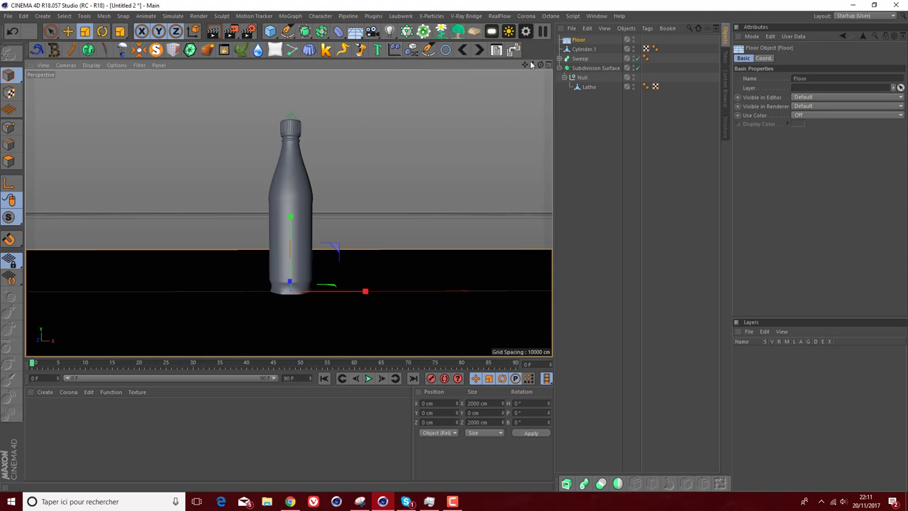
pyautogui.moveTo(539, 66); pyautogui.dragTo(548, 61)
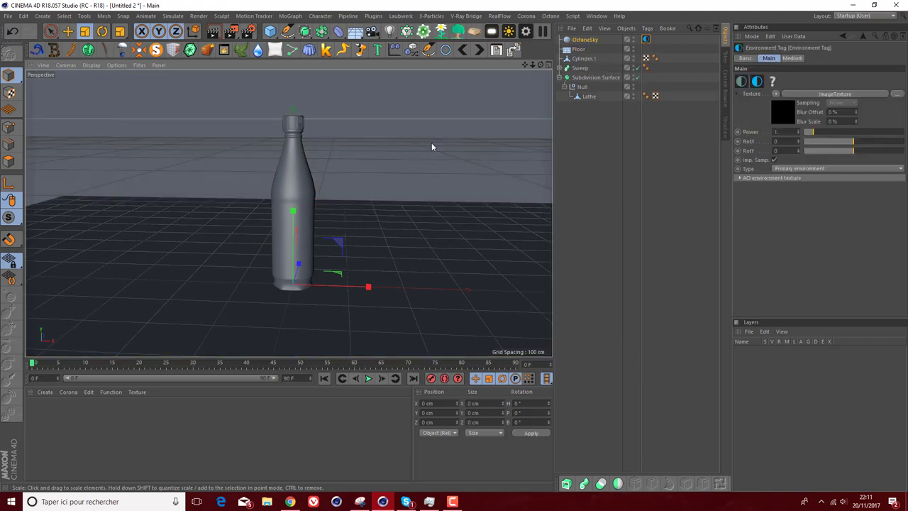
pyautogui.click(898, 95)
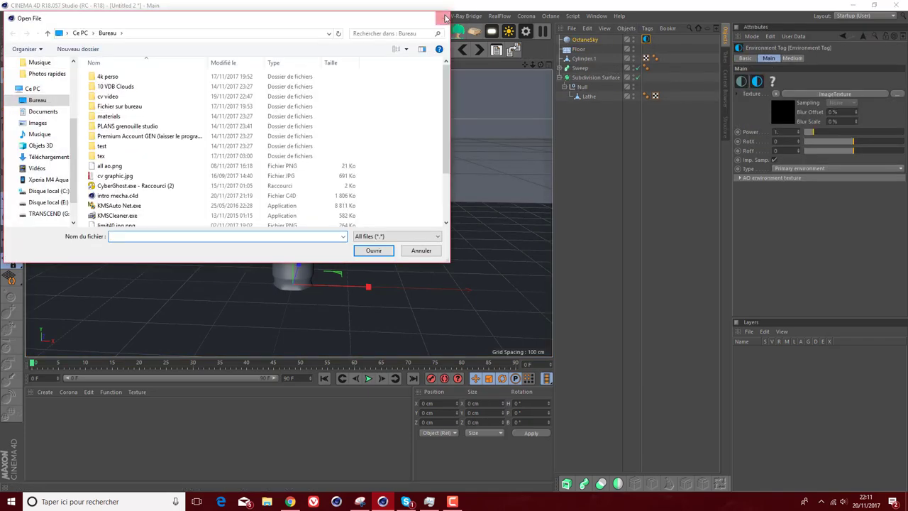
pyautogui.press('Escape')
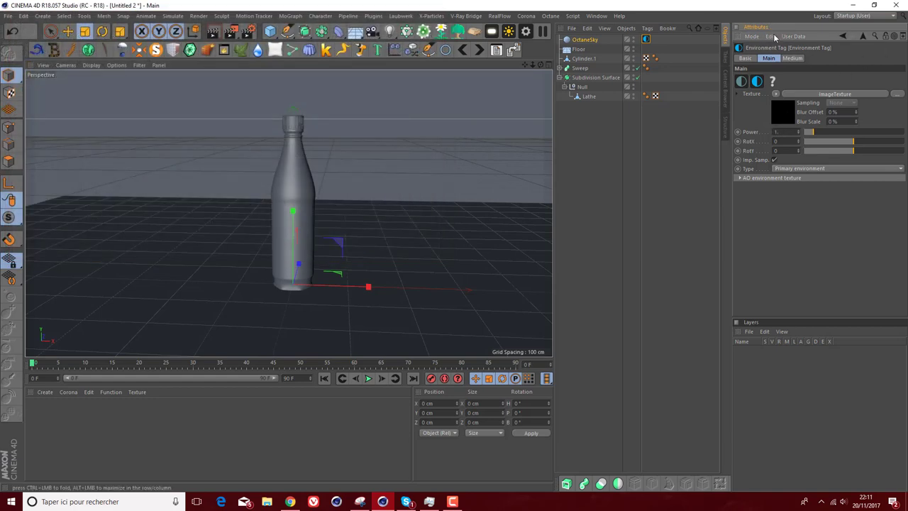
# Step: Load a Standard HDRI studio preset found by searching 'STUDIO' into the ImageTexture file
pyautogui.click(724, 89)
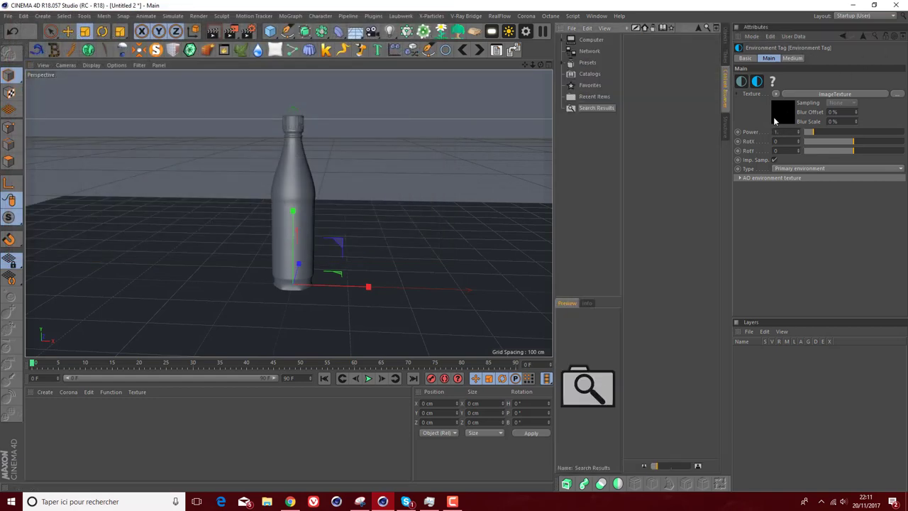
pyautogui.click(775, 113)
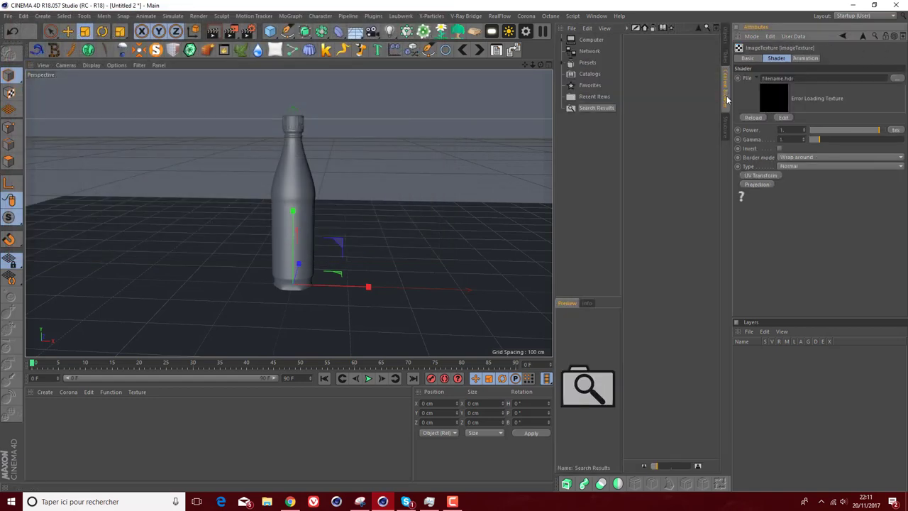
pyautogui.click(704, 27)
pyautogui.write('STUDIO')
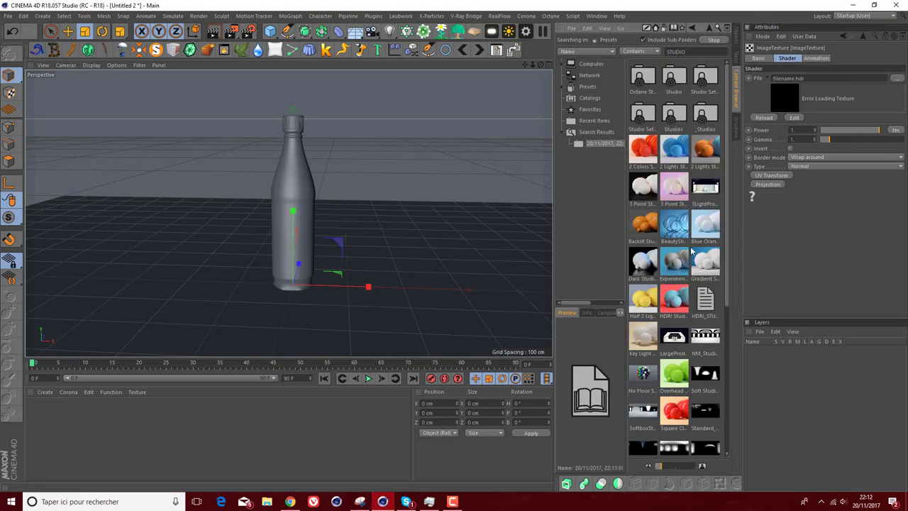
pyautogui.scroll(-3, 691, 249)
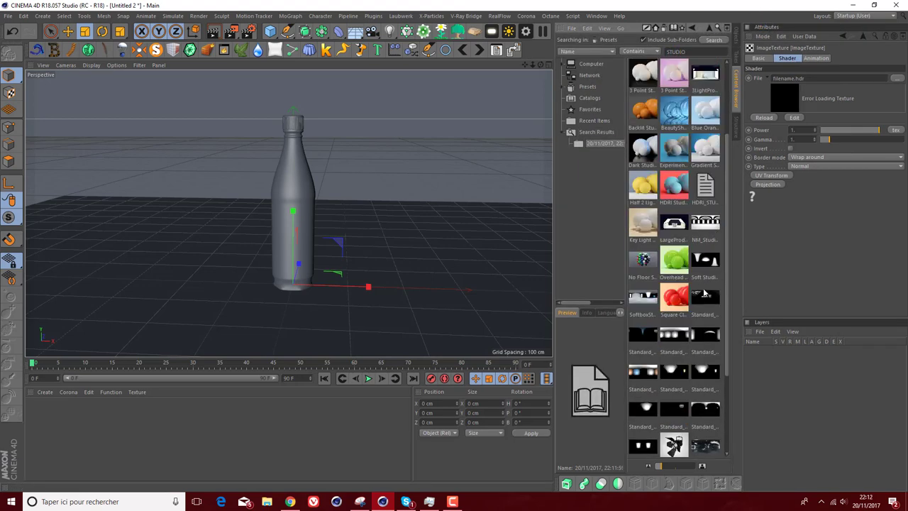
pyautogui.click(679, 337)
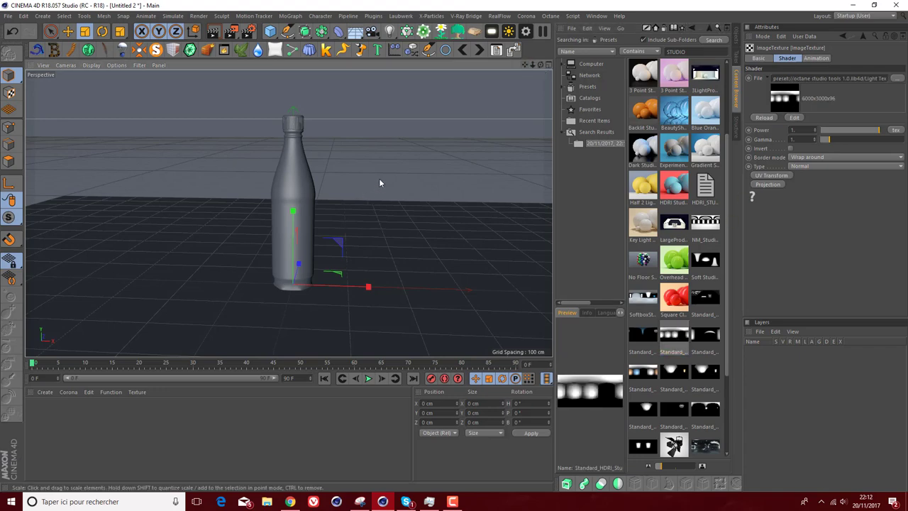
# Step: Raise image gamma to about 1.63 and set sky Power 2.3, RotX -0.123, RotY 0.048
pyautogui.click(736, 36)
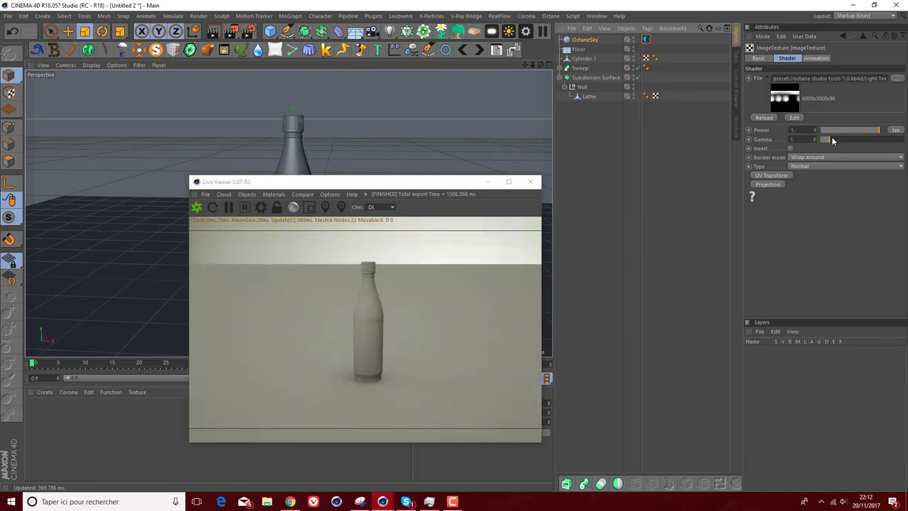
pyautogui.moveTo(832, 139); pyautogui.dragTo(835, 140)
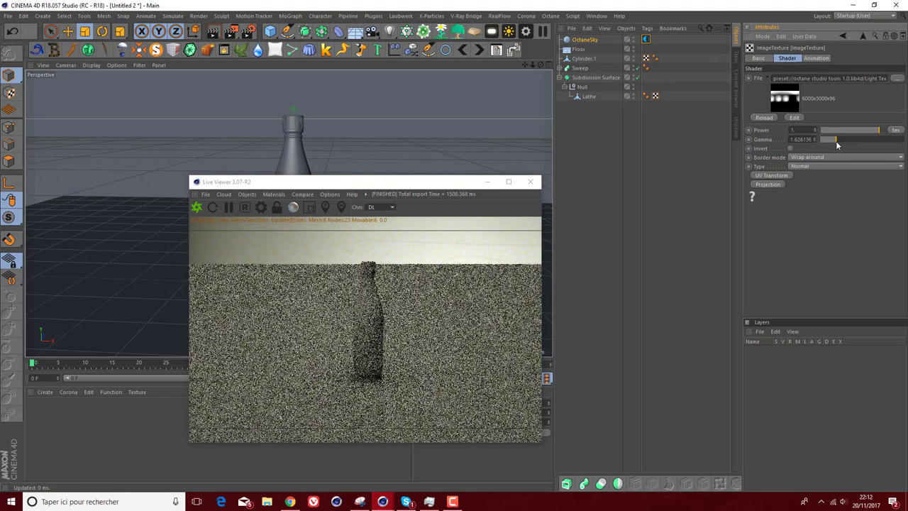
pyautogui.click(861, 37)
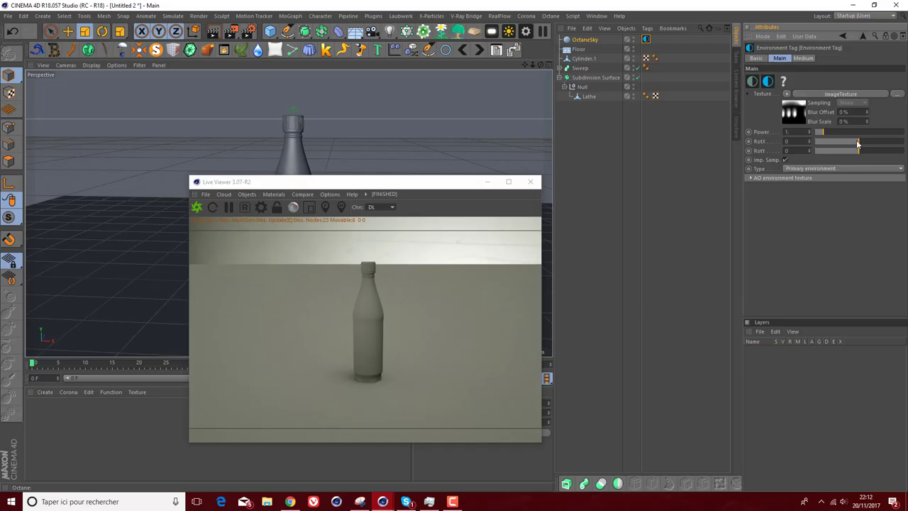
pyautogui.moveTo(857, 143)
pyautogui.mouseDown()
pyautogui.moveTo(866, 142)
pyautogui.moveTo(834, 132)
pyautogui.moveTo(862, 153)
pyautogui.mouseUp()
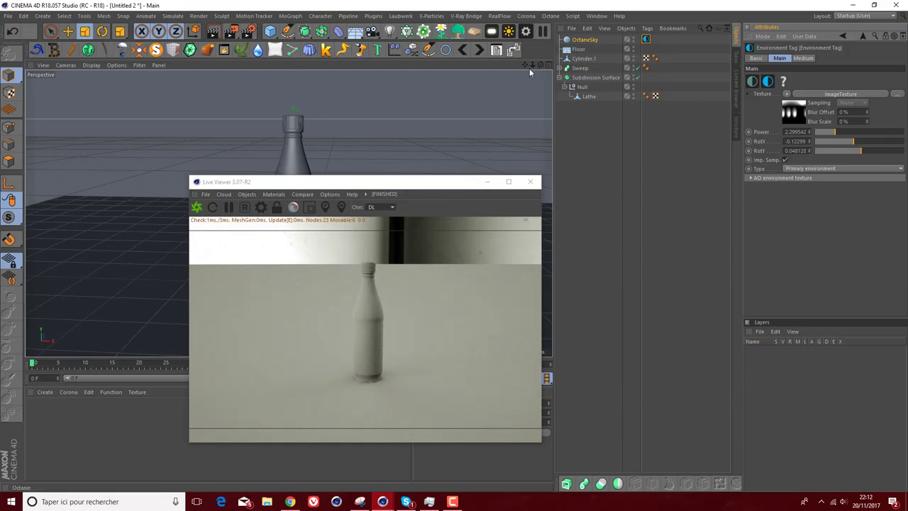
pyautogui.moveTo(544, 66)
pyautogui.mouseDown()
pyautogui.moveTo(557, 68)
pyautogui.moveTo(545, 66)
pyautogui.mouseUp()
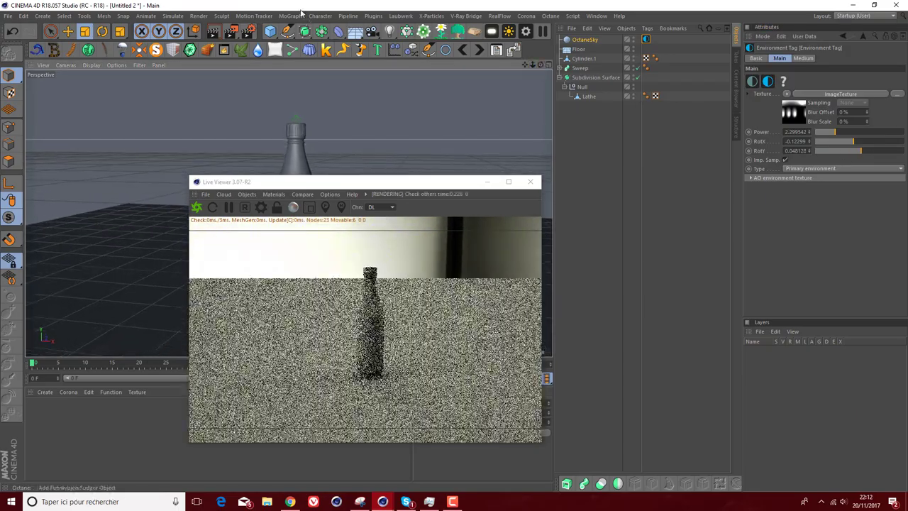
# Step: Add a Plane object and scale it up to about 2177 cm
pyautogui.click(354, 31)
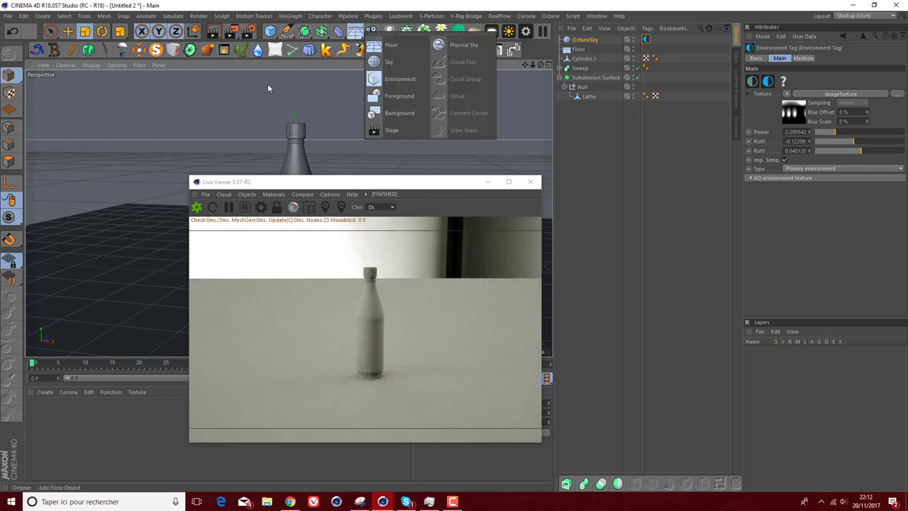
pyautogui.moveTo(269, 31); pyautogui.dragTo(352, 62)
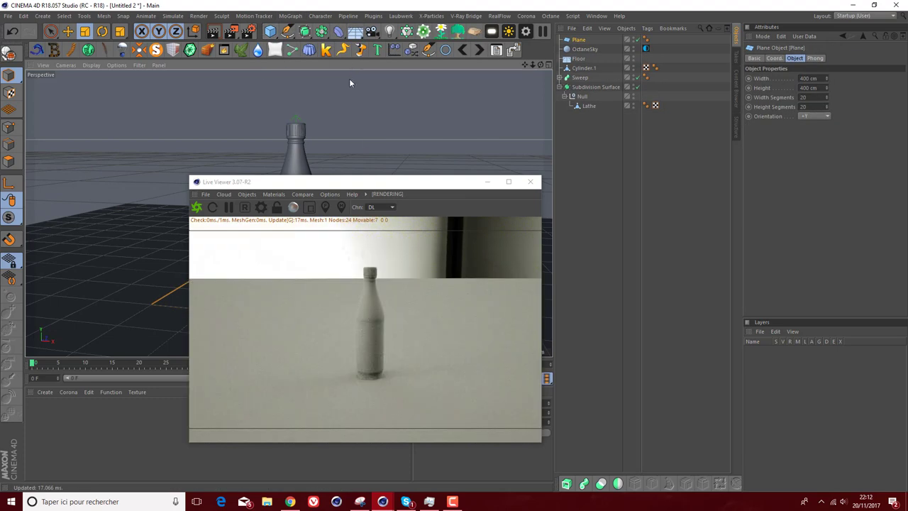
pyautogui.moveTo(319, 182); pyautogui.dragTo(557, 169)
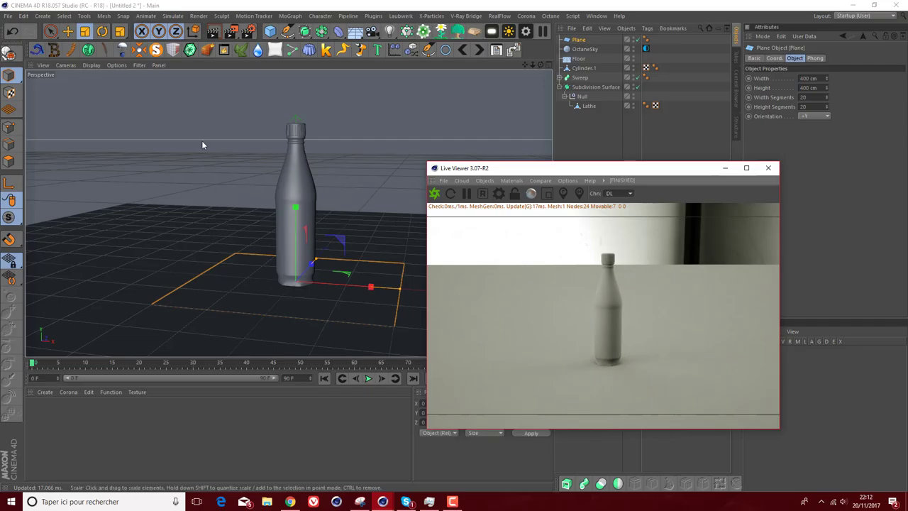
pyautogui.moveTo(203, 145); pyautogui.dragTo(298, 145)
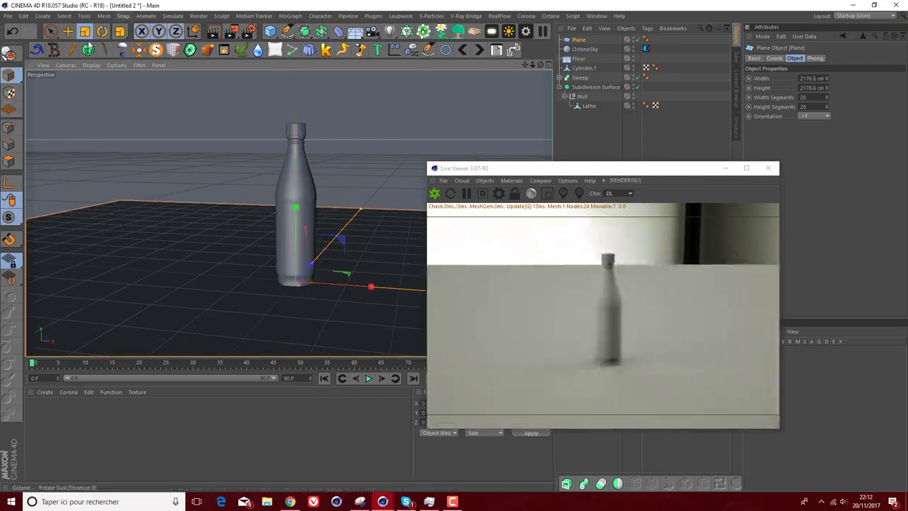
# Step: Move the plane into position behind the bottle
pyautogui.click(102, 31)
pyautogui.moveTo(291, 298)
pyautogui.mouseDown()
pyautogui.moveTo(281, 354)
pyautogui.moveTo(121, 101)
pyautogui.mouseUp()
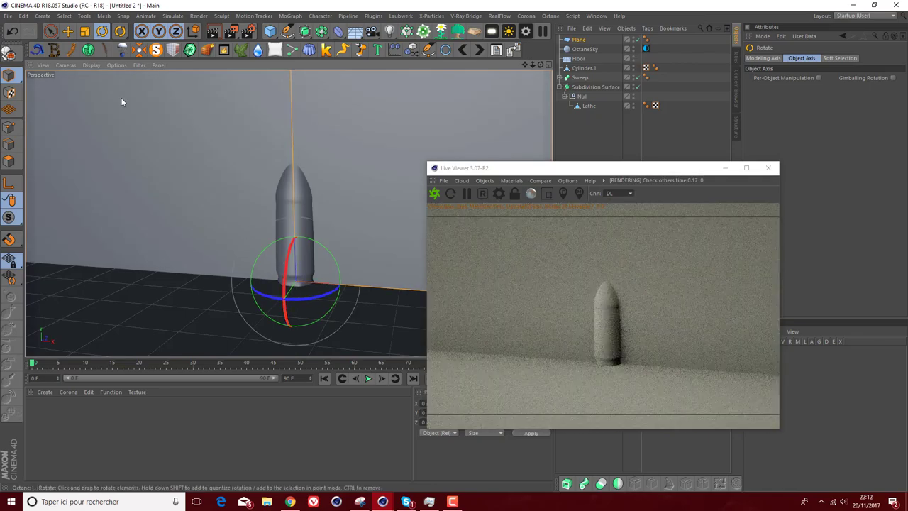
pyautogui.hotkey('ctrl', 'z')
pyautogui.click(51, 31)
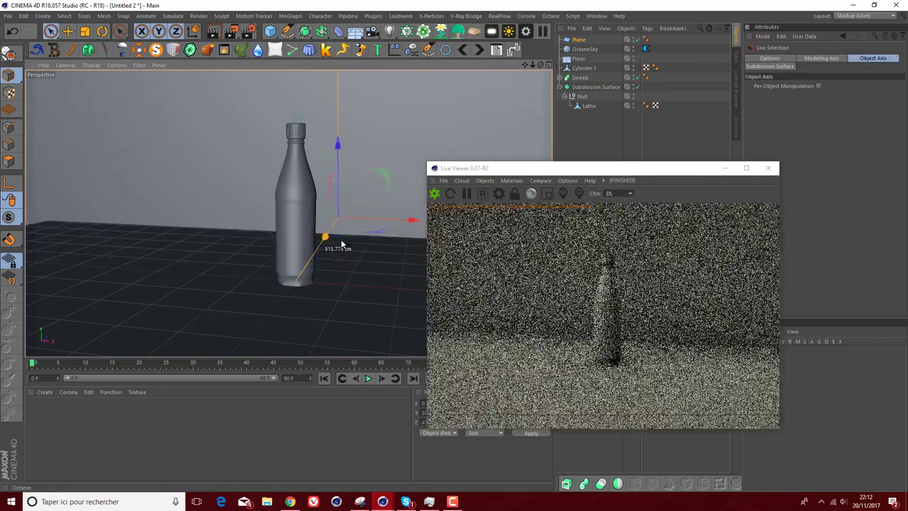
pyautogui.moveTo(341, 243)
pyautogui.mouseDown()
pyautogui.moveTo(393, 201)
pyautogui.moveTo(352, 194)
pyautogui.mouseUp()
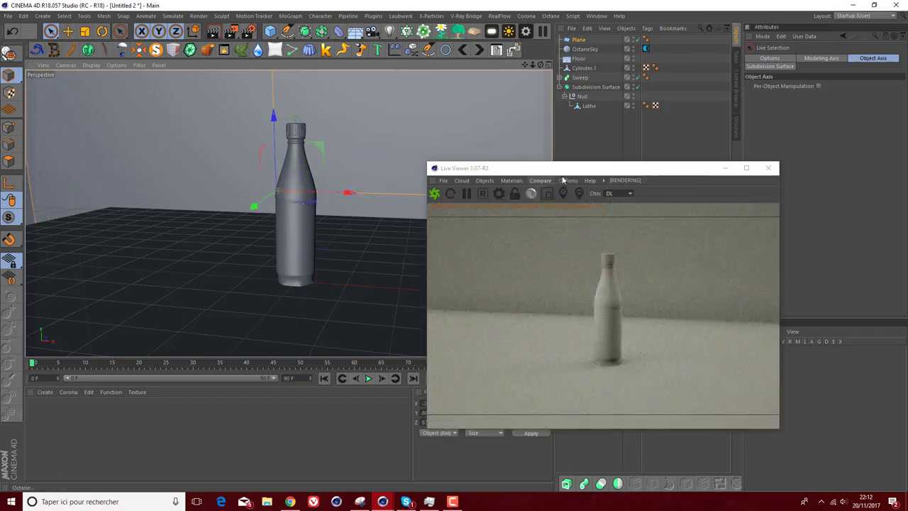
pyautogui.moveTo(586, 164); pyautogui.dragTo(288, 79)
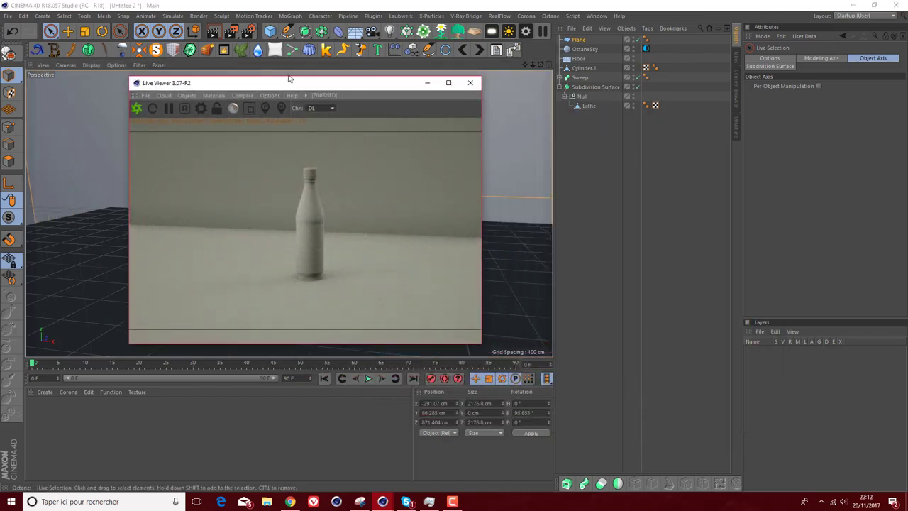
pyautogui.moveTo(280, 87); pyautogui.dragTo(479, 134)
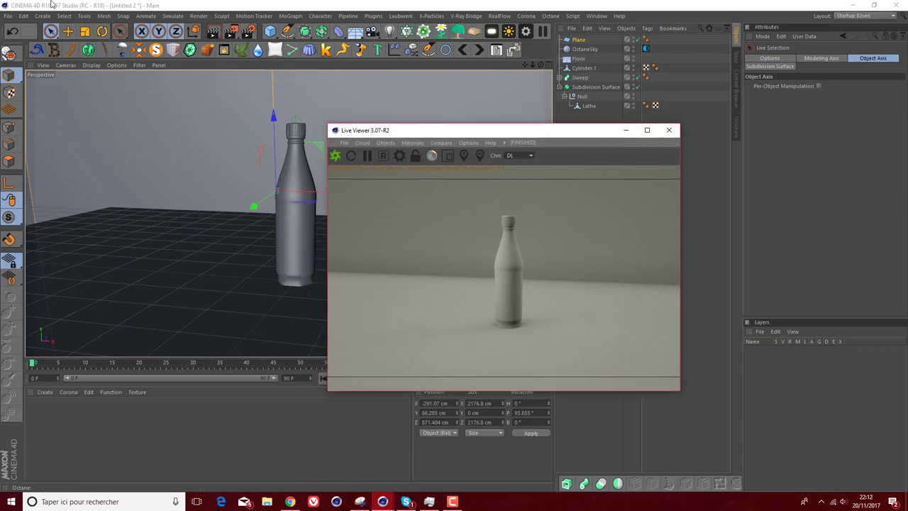
# Step: Tilt the plane upright to about 83° pitch as a backdrop wall behind the bottle
pyautogui.click(102, 31)
pyautogui.moveTo(267, 188); pyautogui.dragTo(272, 154)
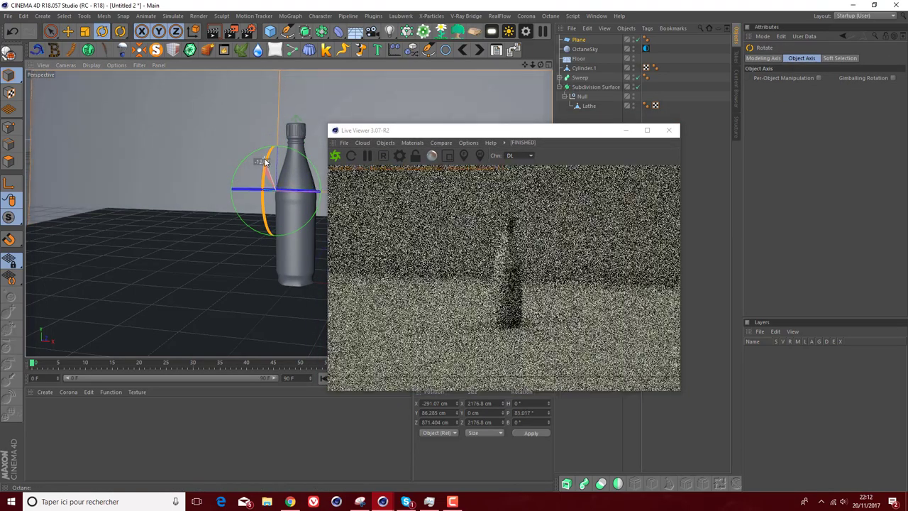
pyautogui.moveTo(465, 131); pyautogui.dragTo(369, 100)
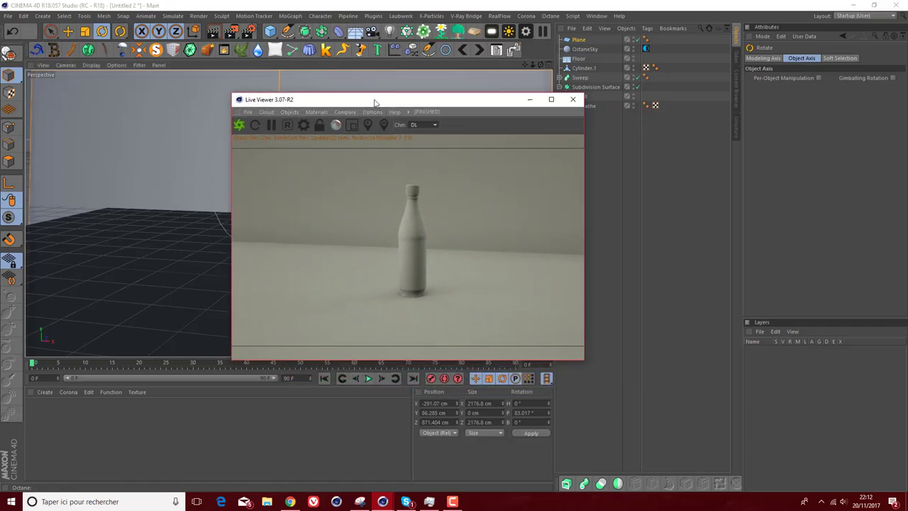
pyautogui.moveTo(530, 63); pyautogui.dragTo(520, 66)
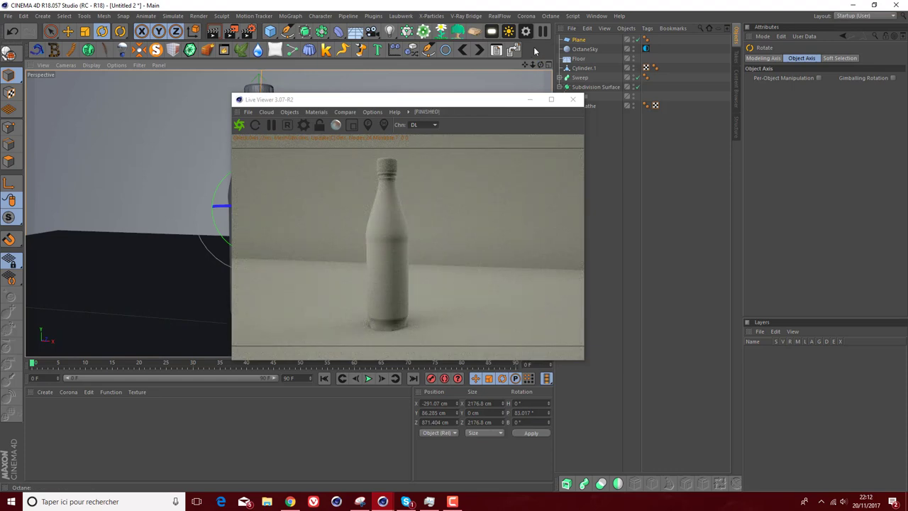
pyautogui.moveTo(440, 105); pyautogui.dragTo(520, 112)
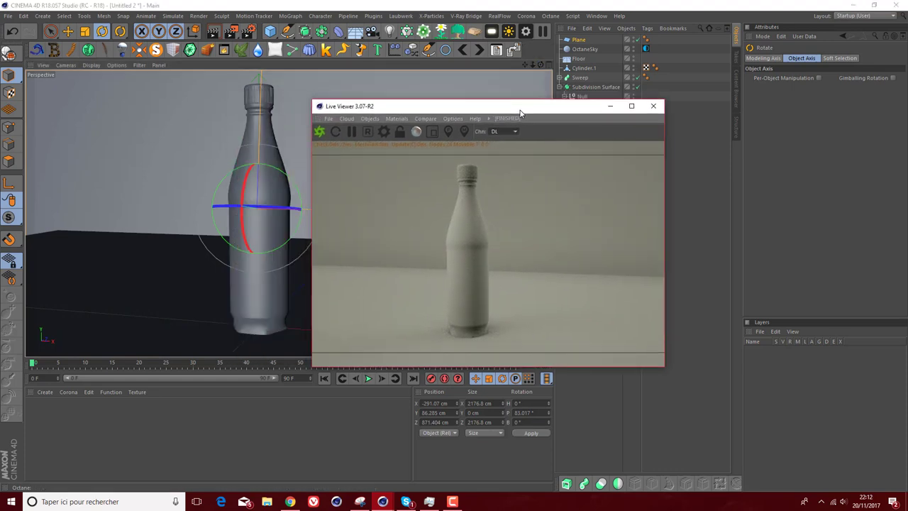
# Step: Group the Sweep and Subdivision Surface under a Null and raise it about 18 cm
pyautogui.click(600, 78)
pyautogui.keyDown('shift'); pyautogui.click(600, 87); pyautogui.keyUp('shift')
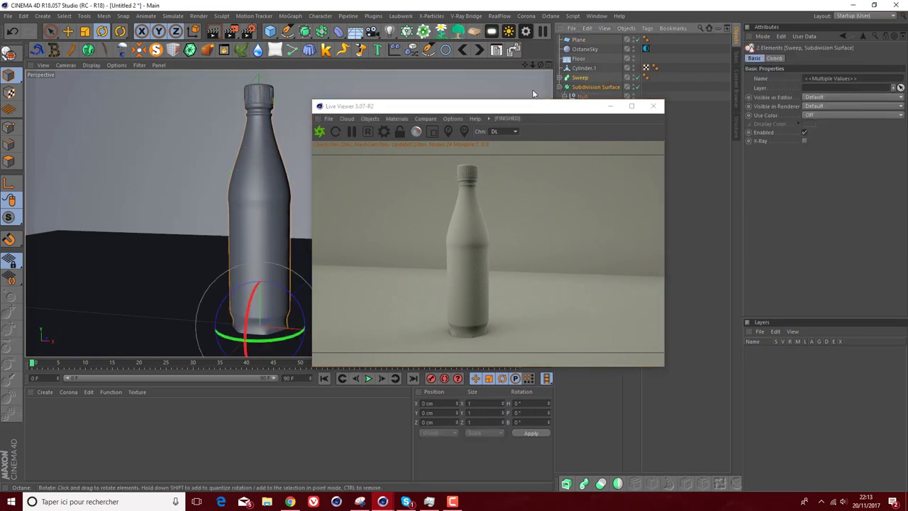
pyautogui.hotkey('alt', 'g')
pyautogui.press('e')
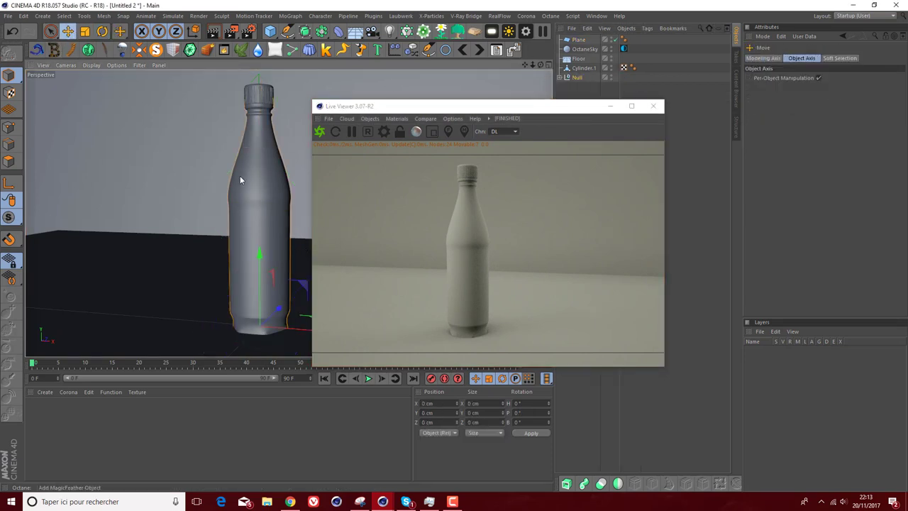
pyautogui.moveTo(260, 253); pyautogui.dragTo(259, 240)
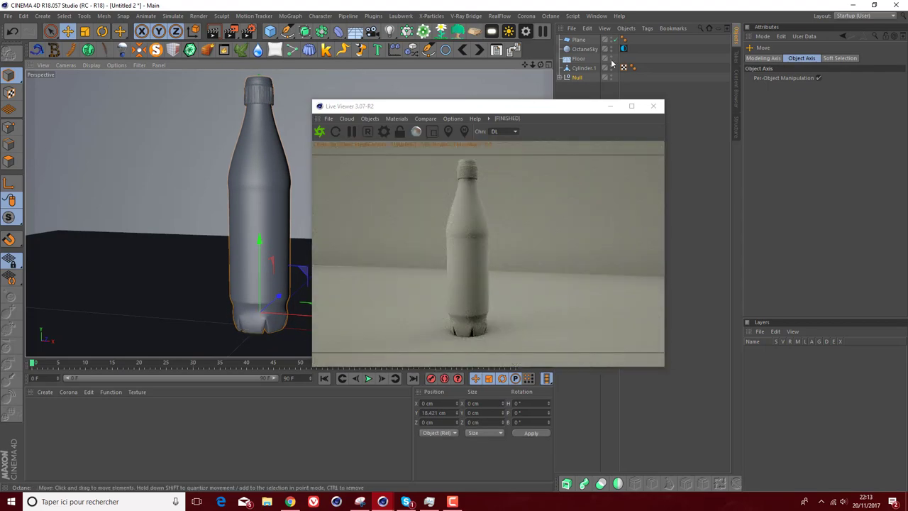
# Step: Lift the cap (Cylinder.1) about 18 cm to around Y 309 cm to match the bottle
pyautogui.click(255, 85)
pyautogui.moveTo(254, 83); pyautogui.dragTo(254, 79)
pyautogui.click(684, 104)
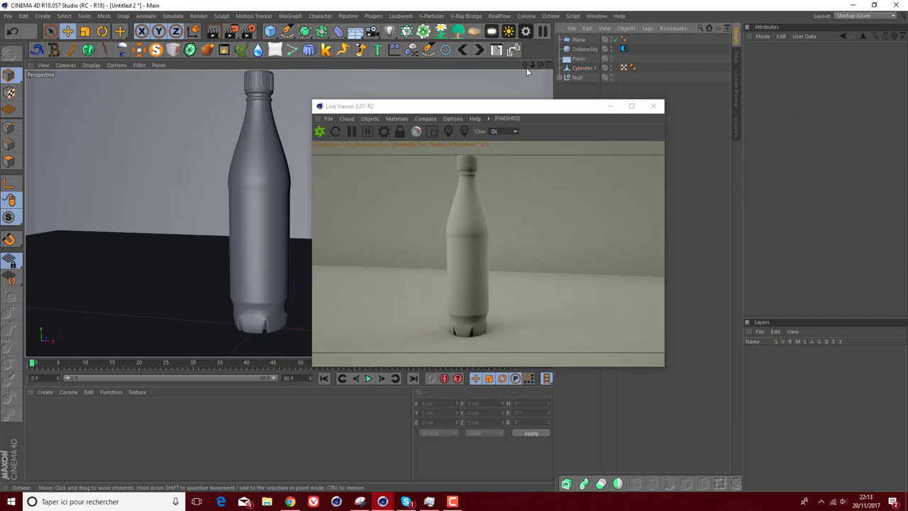
pyautogui.moveTo(530, 67); pyautogui.dragTo(291, 213)
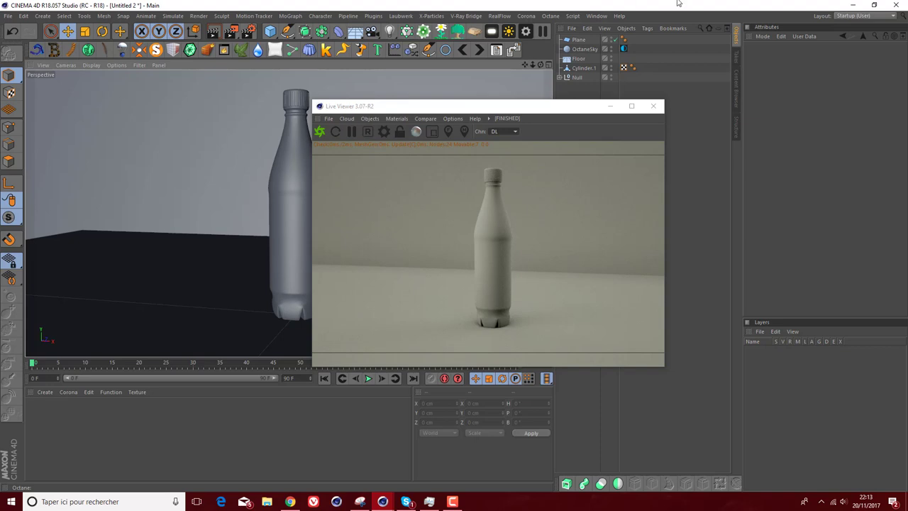
# Step: Parent Cylinder.1 under the Null group and lift the Null slightly on Y
pyautogui.moveTo(566, 75); pyautogui.dragTo(576, 77)
pyautogui.click(576, 67)
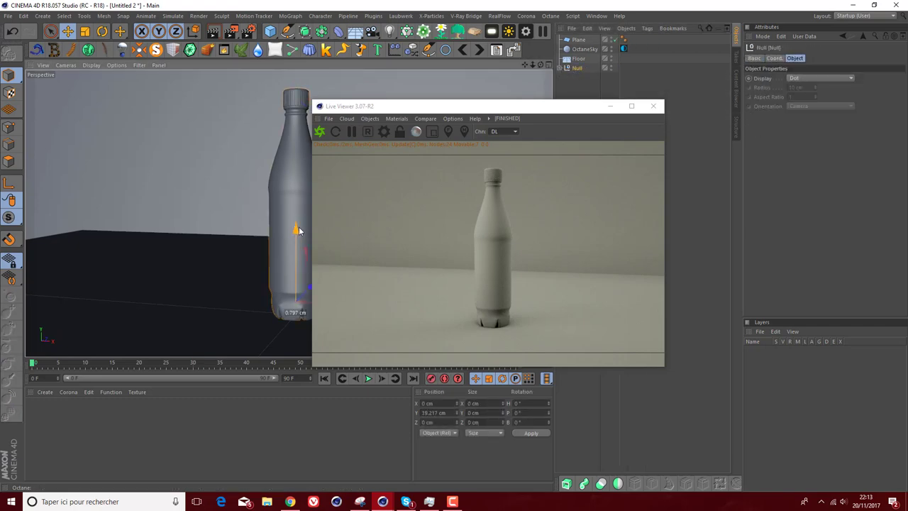
pyautogui.moveTo(297, 232); pyautogui.dragTo(298, 229)
pyautogui.click(577, 87)
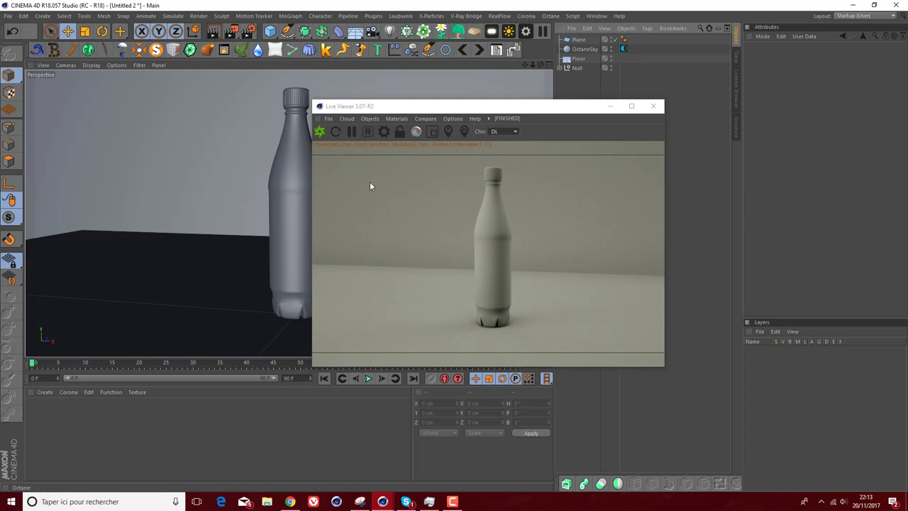
# Step: Raise Octane maximum samples to 250 and create a new OctGlossy material
pyautogui.click(382, 131)
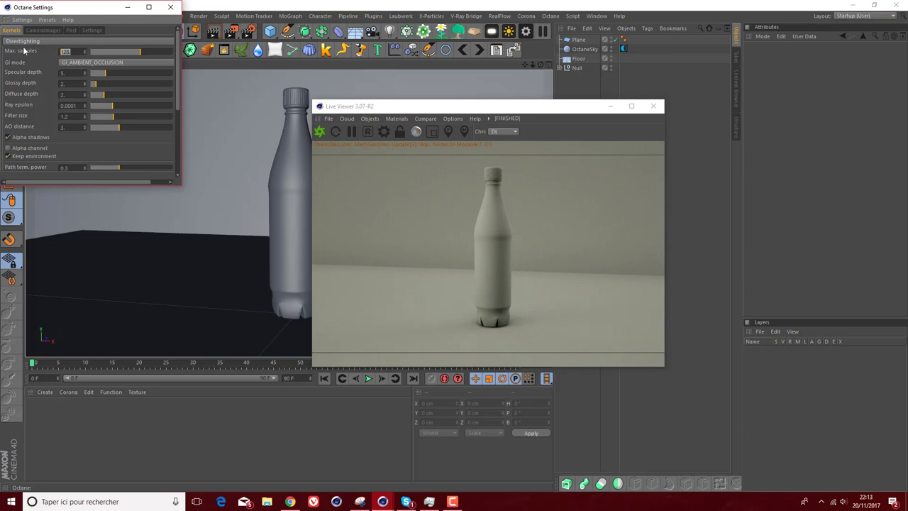
pyautogui.write('250')
pyautogui.press('Return')
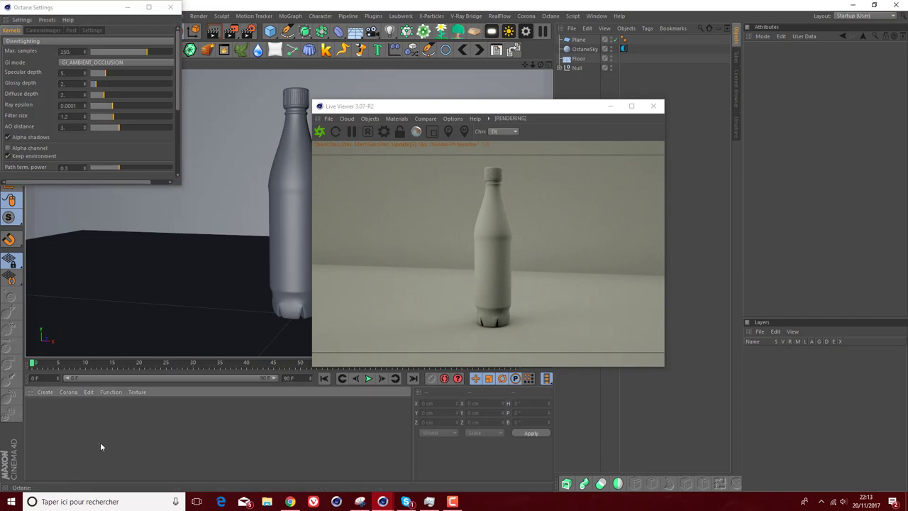
pyautogui.doubleClick(100, 444)
# Step: Make the new OctGlossy a Specular material with roughness 0.02
pyautogui.doubleClick(37, 408)
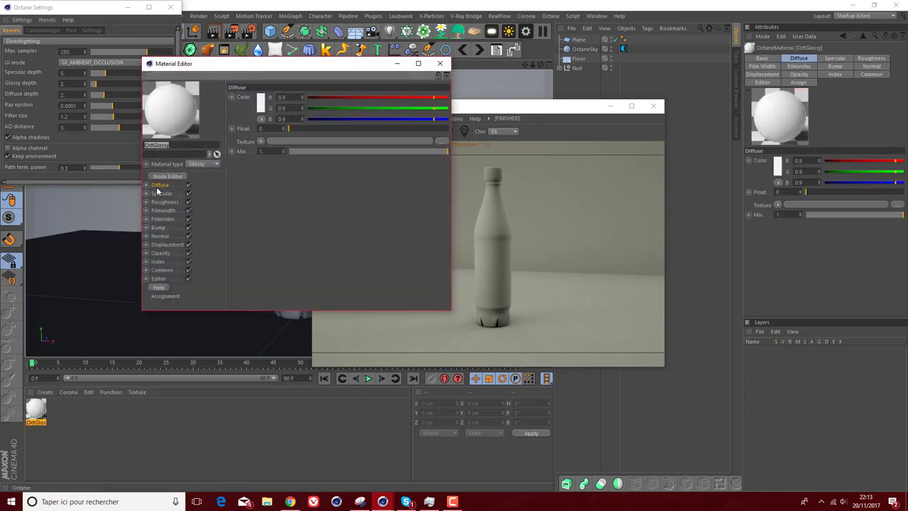
pyautogui.click(213, 165)
pyautogui.click(210, 183)
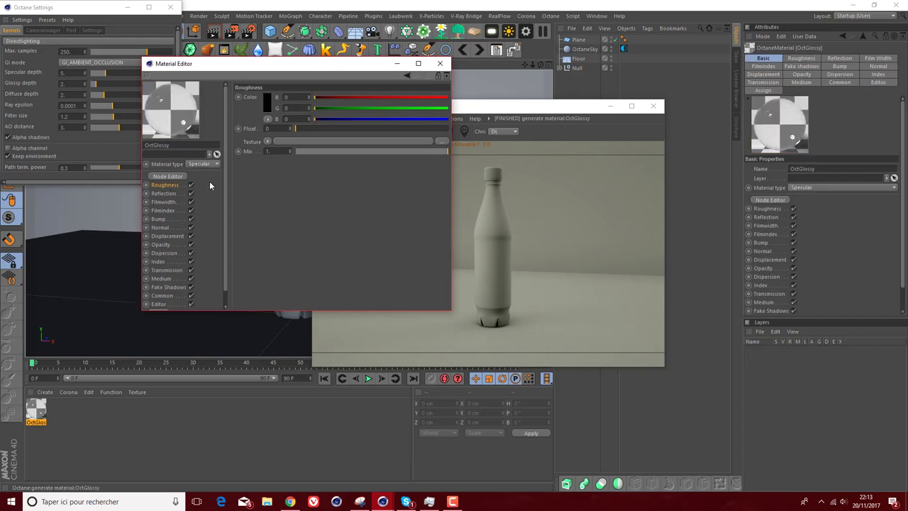
pyautogui.click(290, 127)
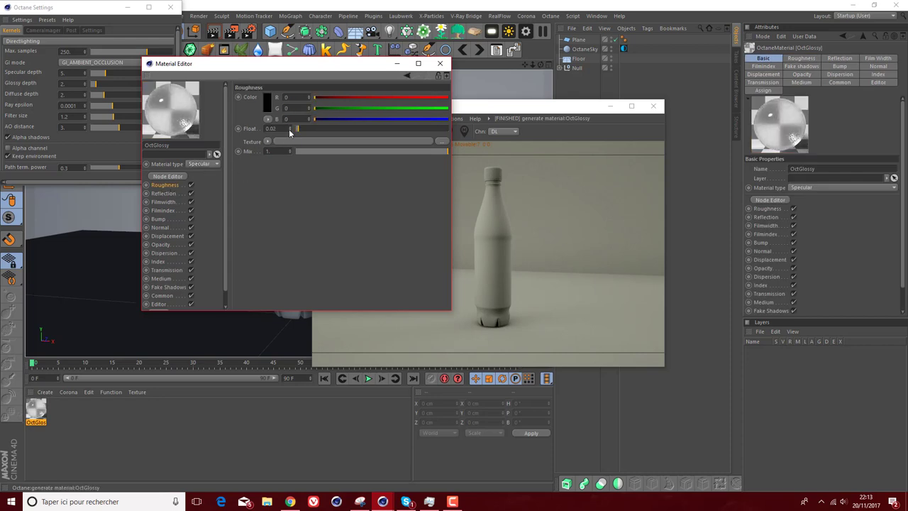
pyautogui.click(397, 64)
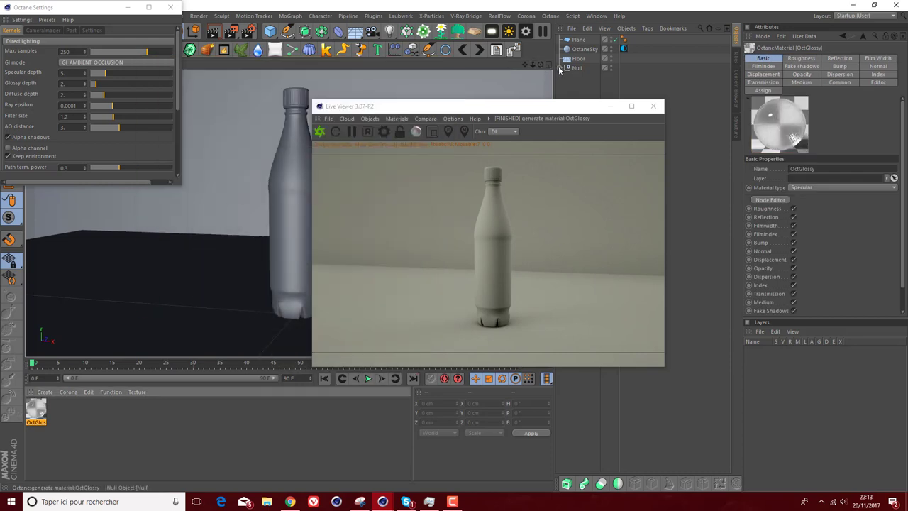
# Step: Apply the specular glass material to the Lathe bottle body
pyautogui.click(560, 68)
pyautogui.moveTo(565, 106); pyautogui.dragTo(391, 168)
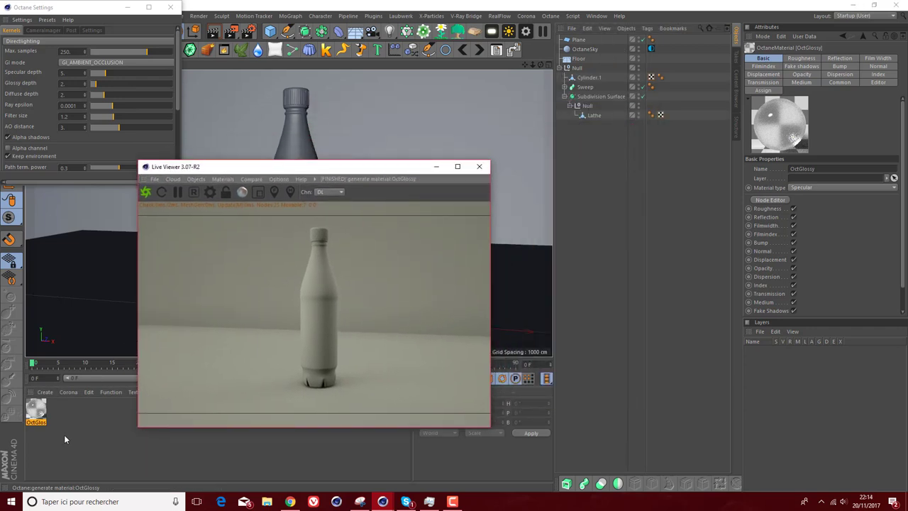
pyautogui.moveTo(37, 409); pyautogui.dragTo(588, 150)
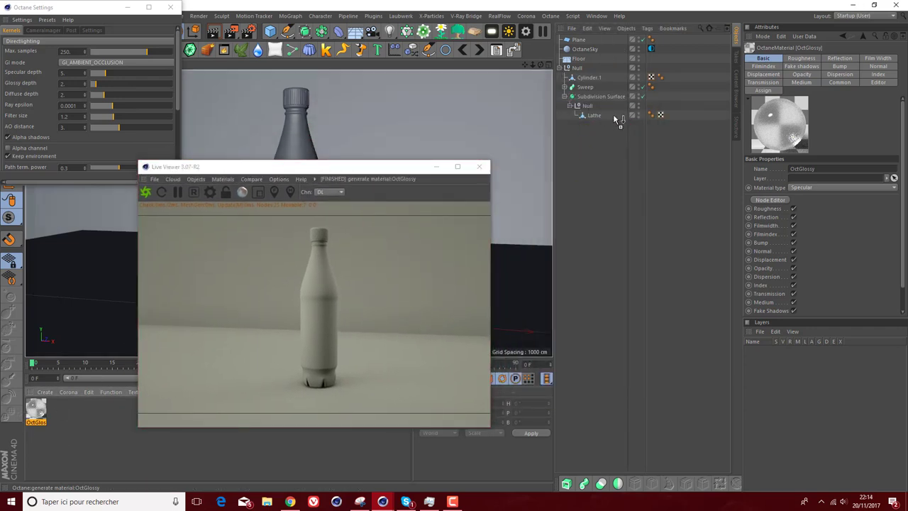
pyautogui.moveTo(611, 120); pyautogui.dragTo(614, 119)
pyautogui.moveTo(598, 122); pyautogui.dragTo(596, 121)
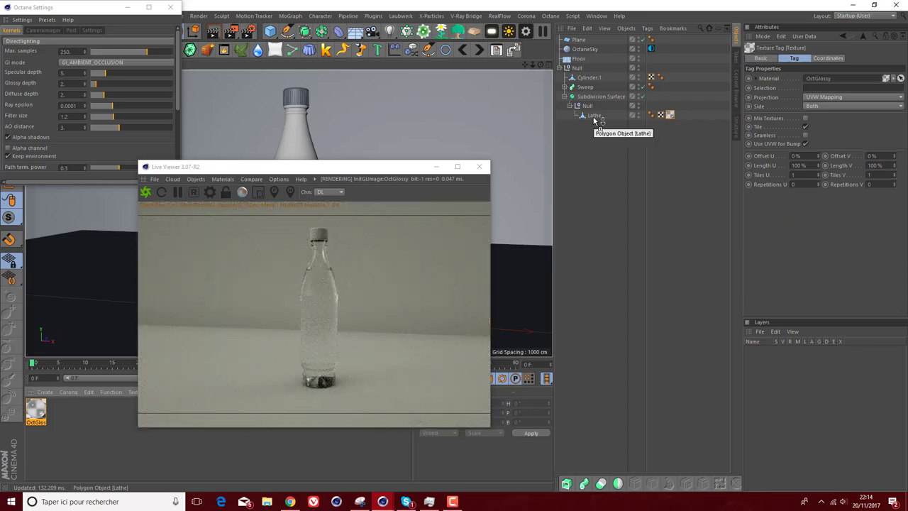
pyautogui.moveTo(333, 162); pyautogui.dragTo(461, 107)
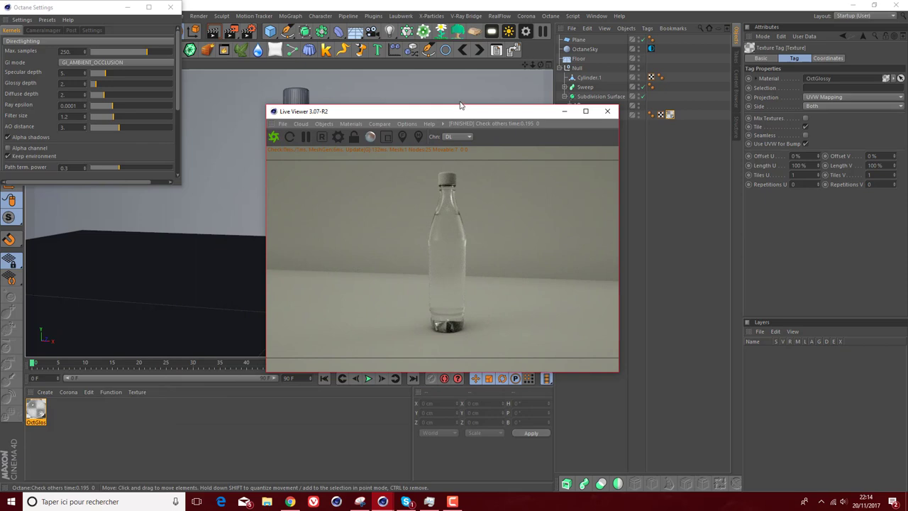
# Step: Create a glossy material with diffuse R 0.59, G 0, B 0 and apply it to Cylinder.1
pyautogui.keyDown('ctrl'); pyautogui.moveTo(36, 410); pyautogui.dragTo(28, 410); pyautogui.keyUp('ctrl')
pyautogui.doubleClick(36, 410)
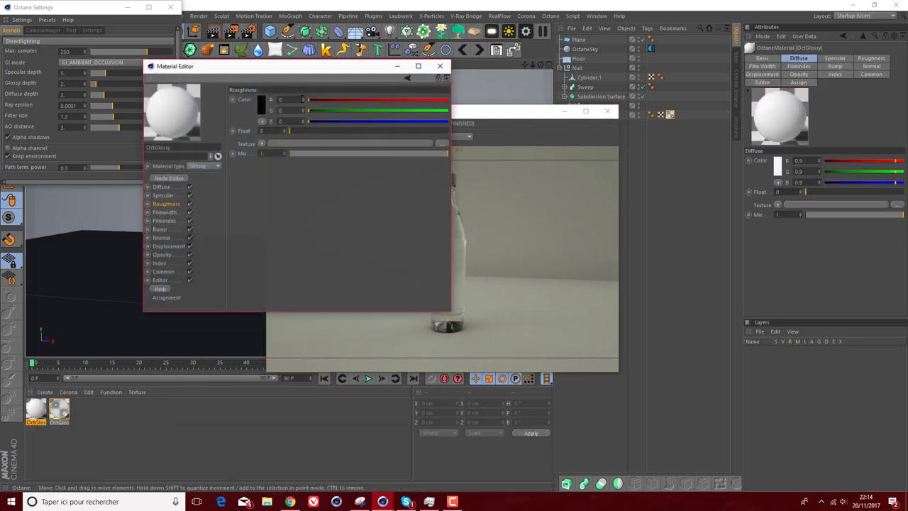
pyautogui.click(161, 186)
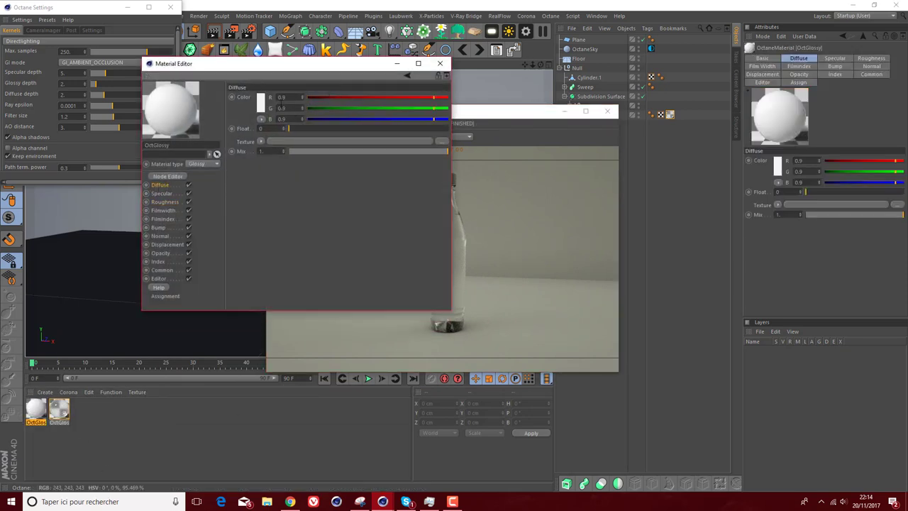
pyautogui.click(390, 96)
pyautogui.click(308, 107)
pyautogui.click(308, 118)
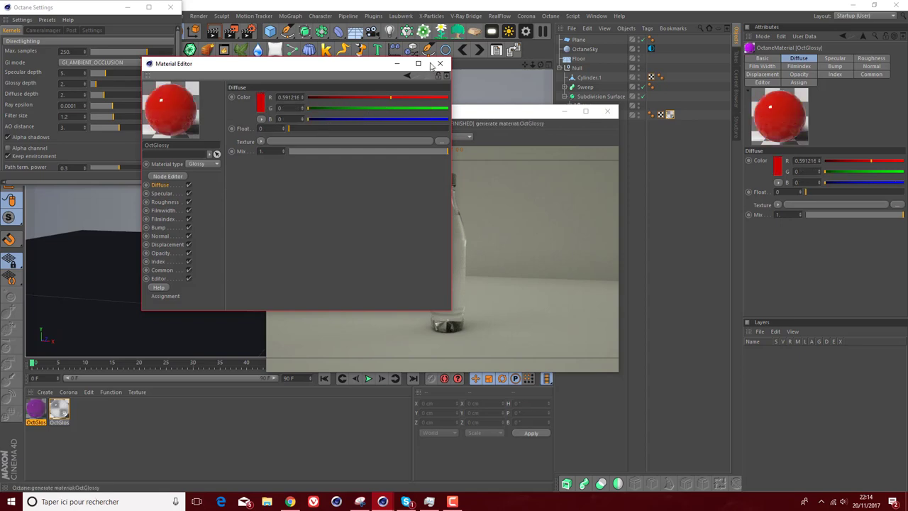
pyautogui.click(440, 63)
pyautogui.moveTo(36, 410); pyautogui.dragTo(587, 78)
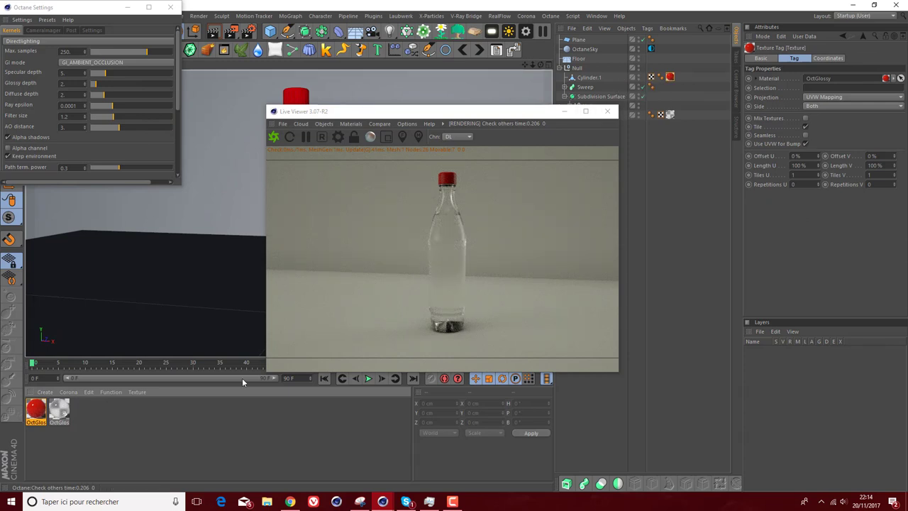
# Step: Apply a new white OctGlossy to Floor and raise Octane specular depth from 5 to 6
pyautogui.doubleClick(128, 427)
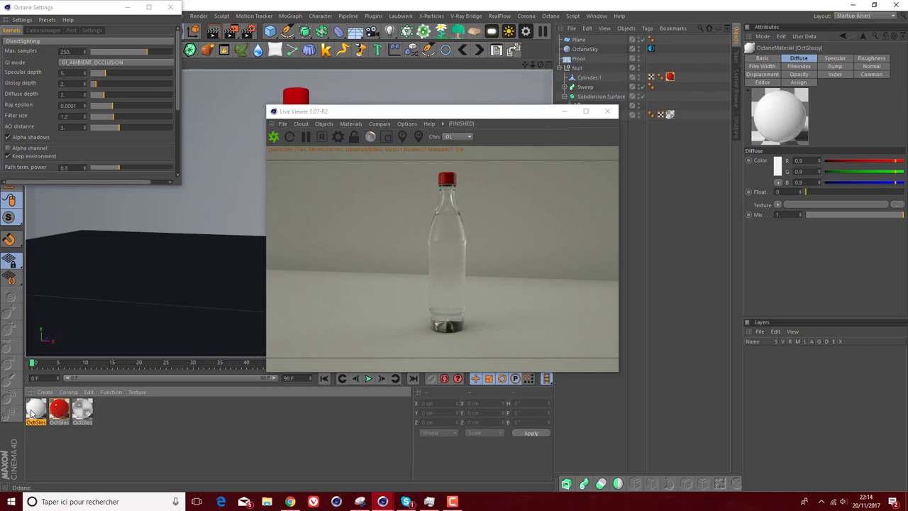
pyautogui.moveTo(31, 414)
pyautogui.mouseDown()
pyautogui.moveTo(587, 53)
pyautogui.moveTo(585, 41)
pyautogui.mouseUp()
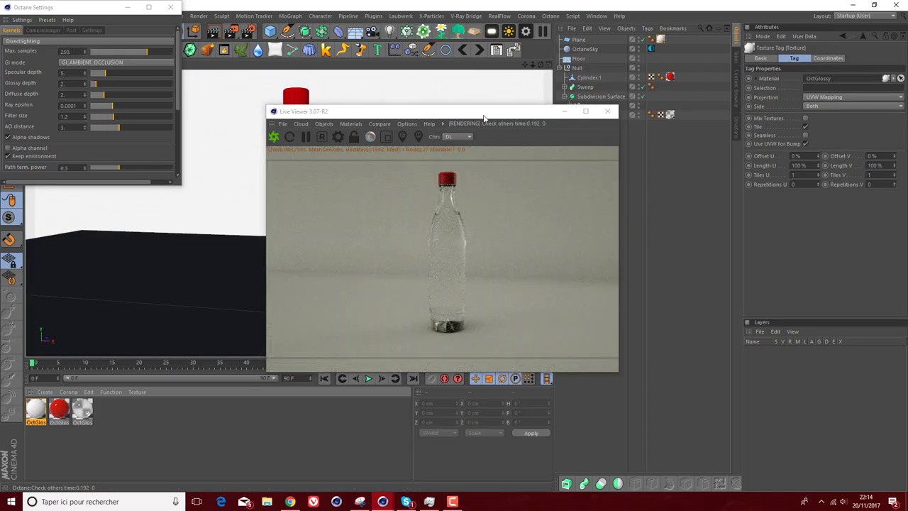
pyautogui.moveTo(484, 115); pyautogui.dragTo(349, 100)
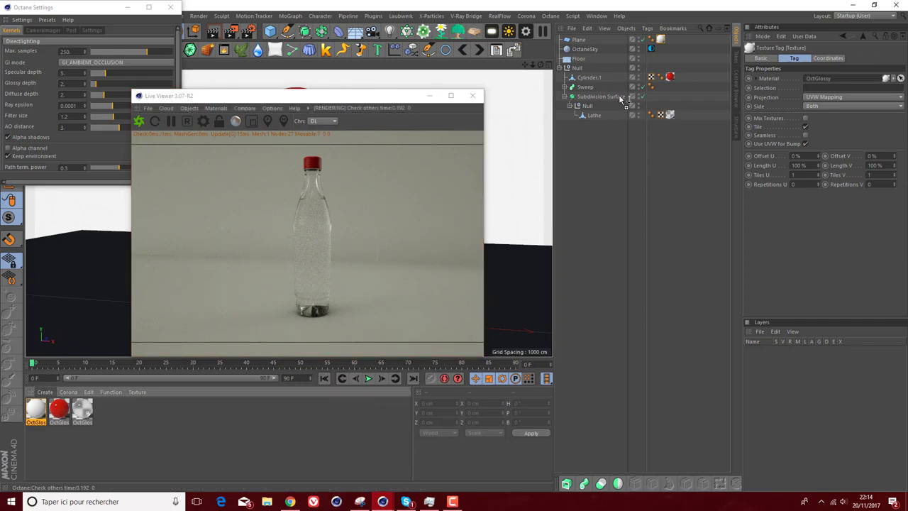
pyautogui.moveTo(621, 99); pyautogui.dragTo(581, 63)
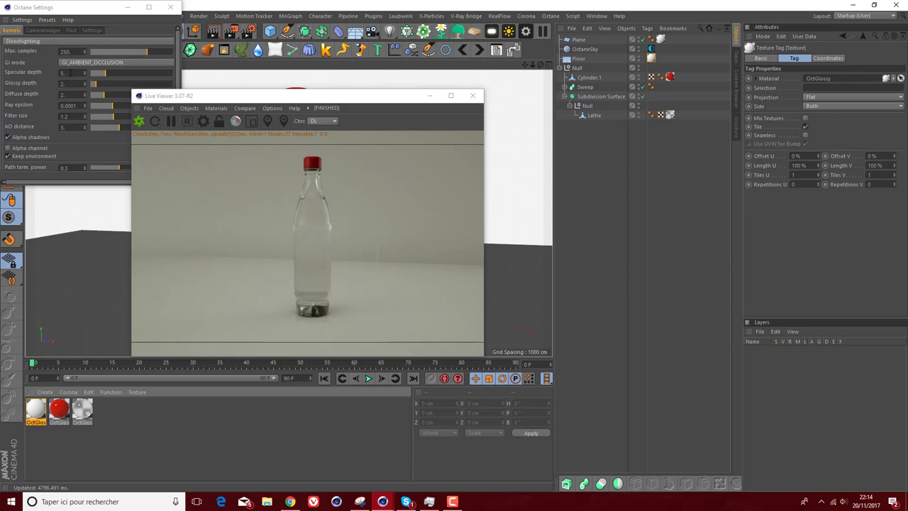
pyautogui.moveTo(227, 95); pyautogui.dragTo(343, 88)
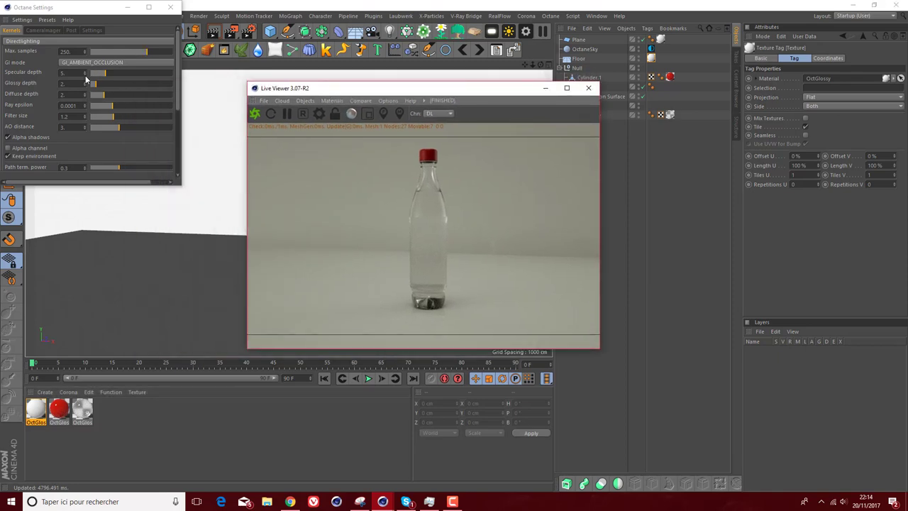
pyautogui.moveTo(85, 73); pyautogui.dragTo(86, 81)
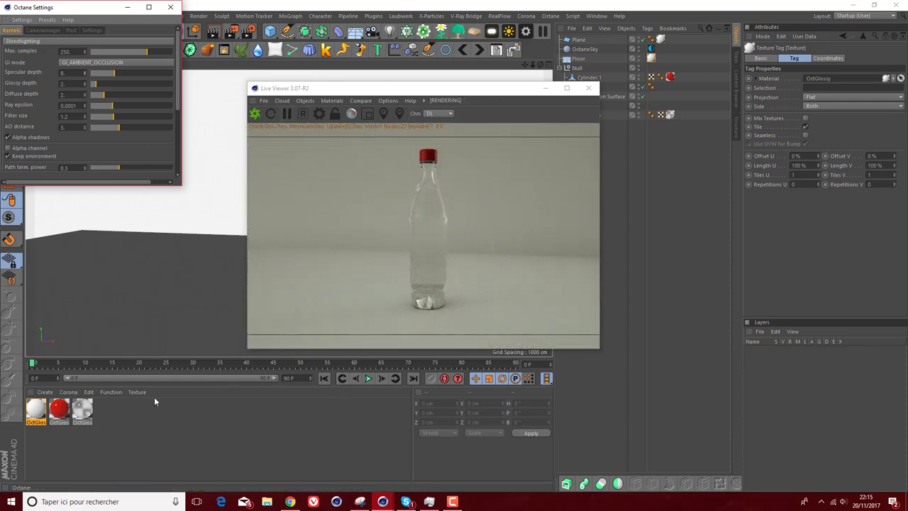
# Step: Change the glass OctGlossy's index of refraction from 1.3 to 1.5
pyautogui.doubleClick(84, 412)
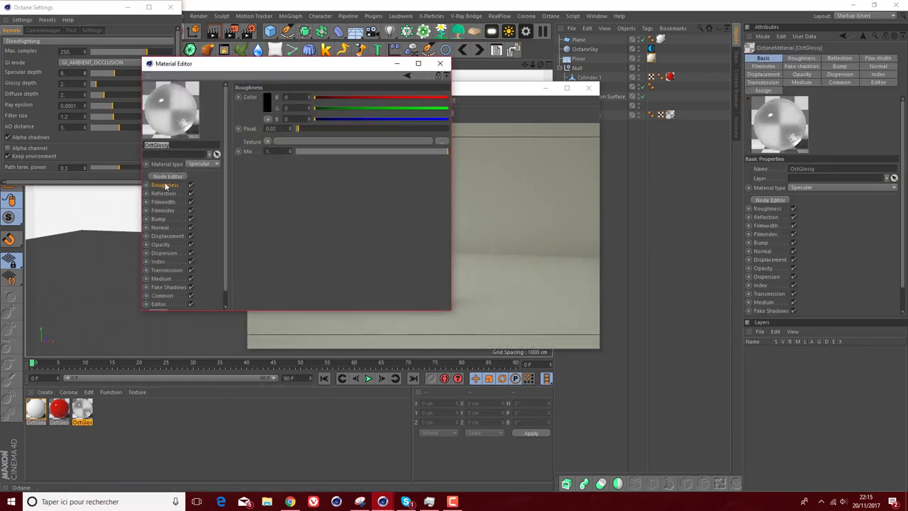
pyautogui.click(156, 262)
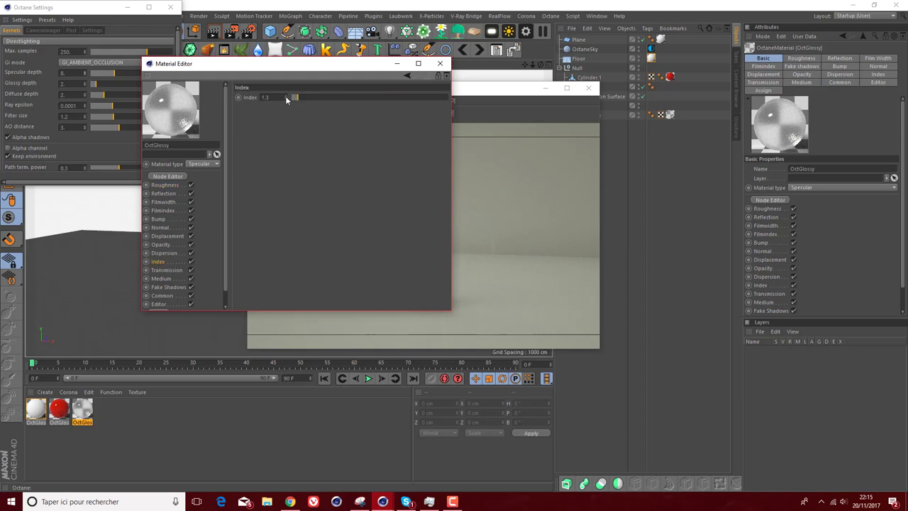
pyautogui.moveTo(287, 100); pyautogui.dragTo(205, 108)
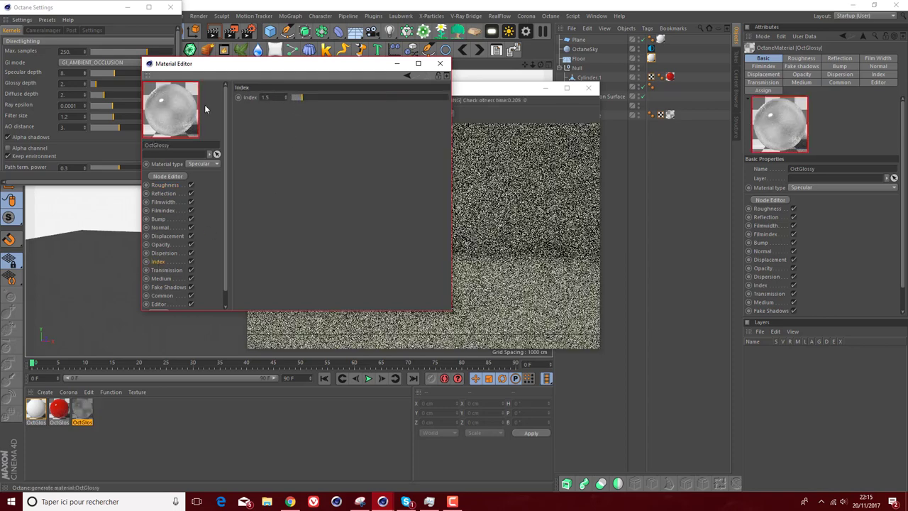
pyautogui.moveTo(274, 67); pyautogui.dragTo(109, 94)
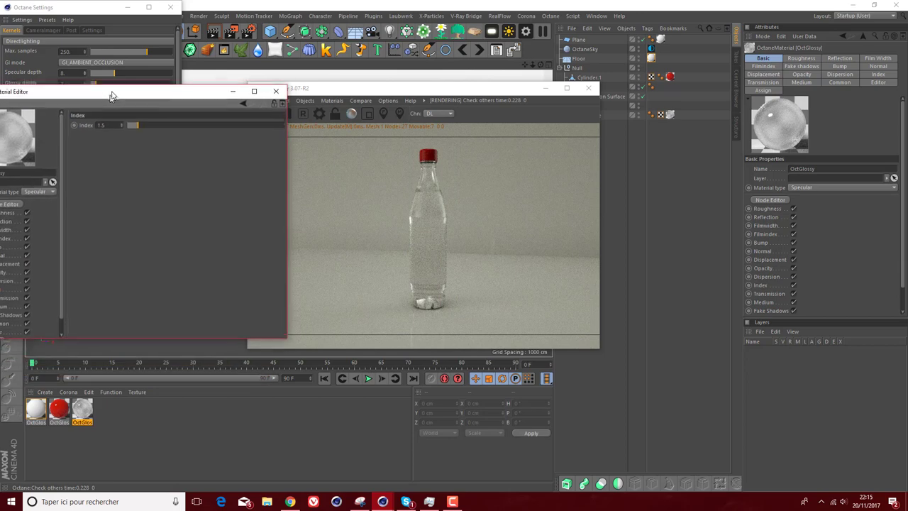
pyautogui.click(276, 91)
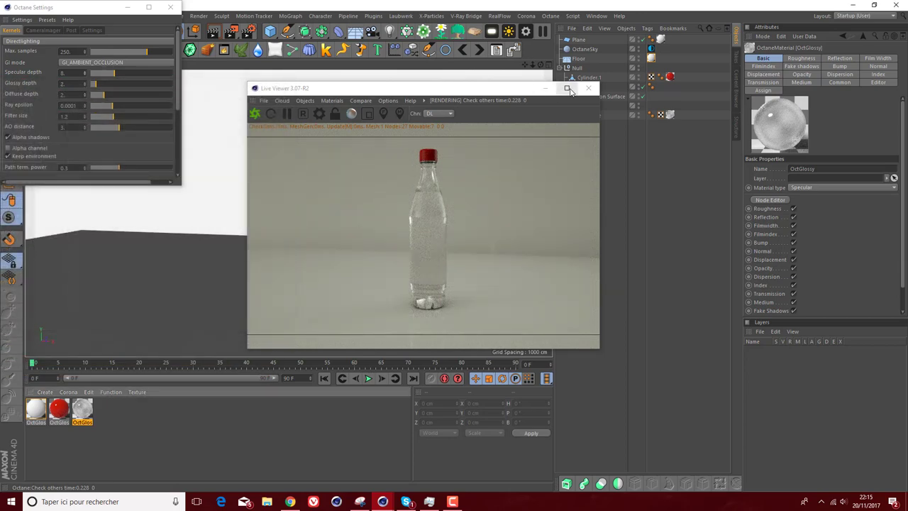